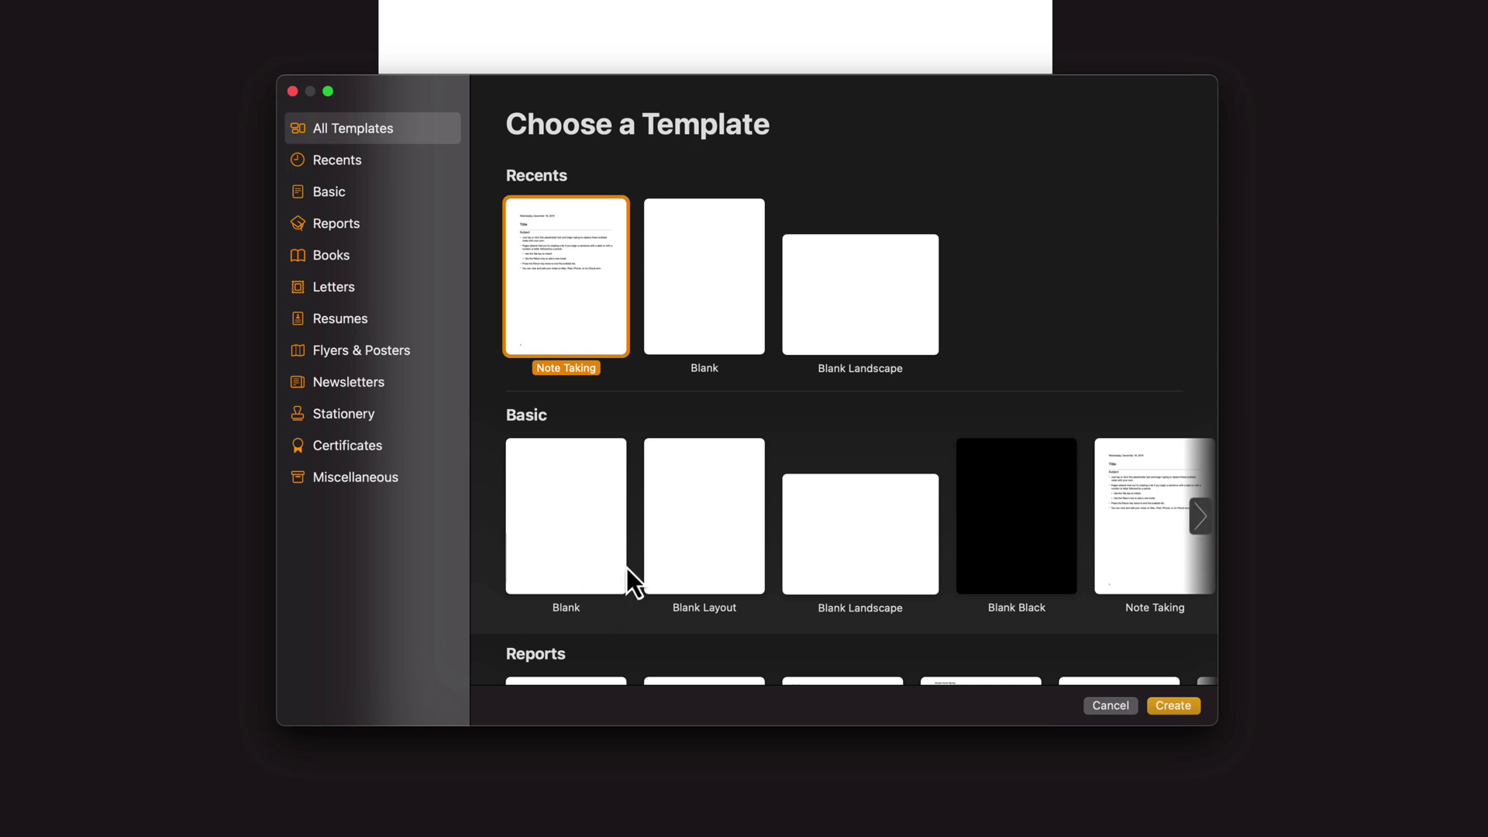
Step: Create a new document from the Blank template and move its window higher on screen
left_click(698, 285)
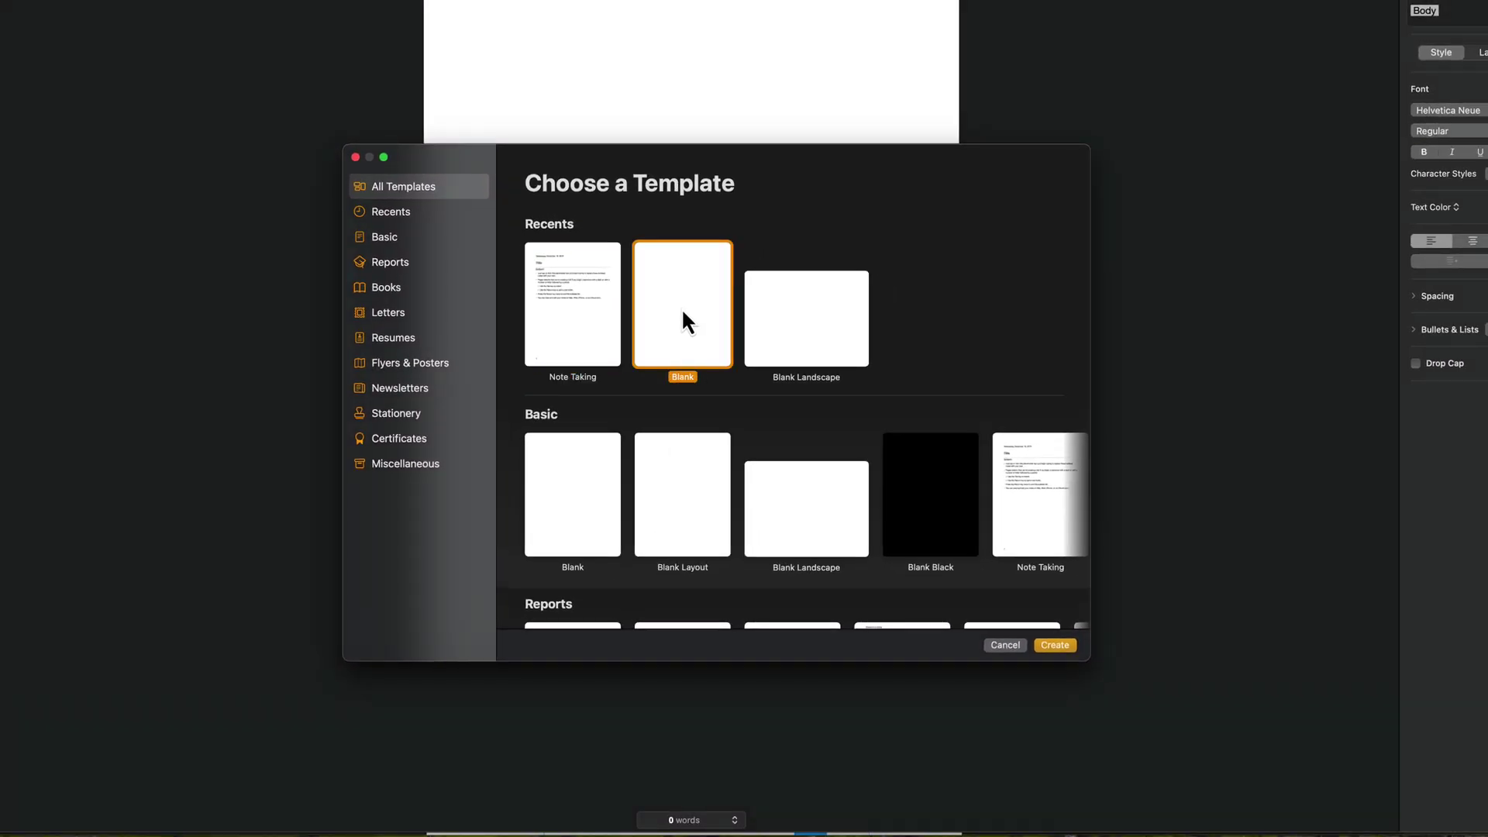
double_click(681, 309)
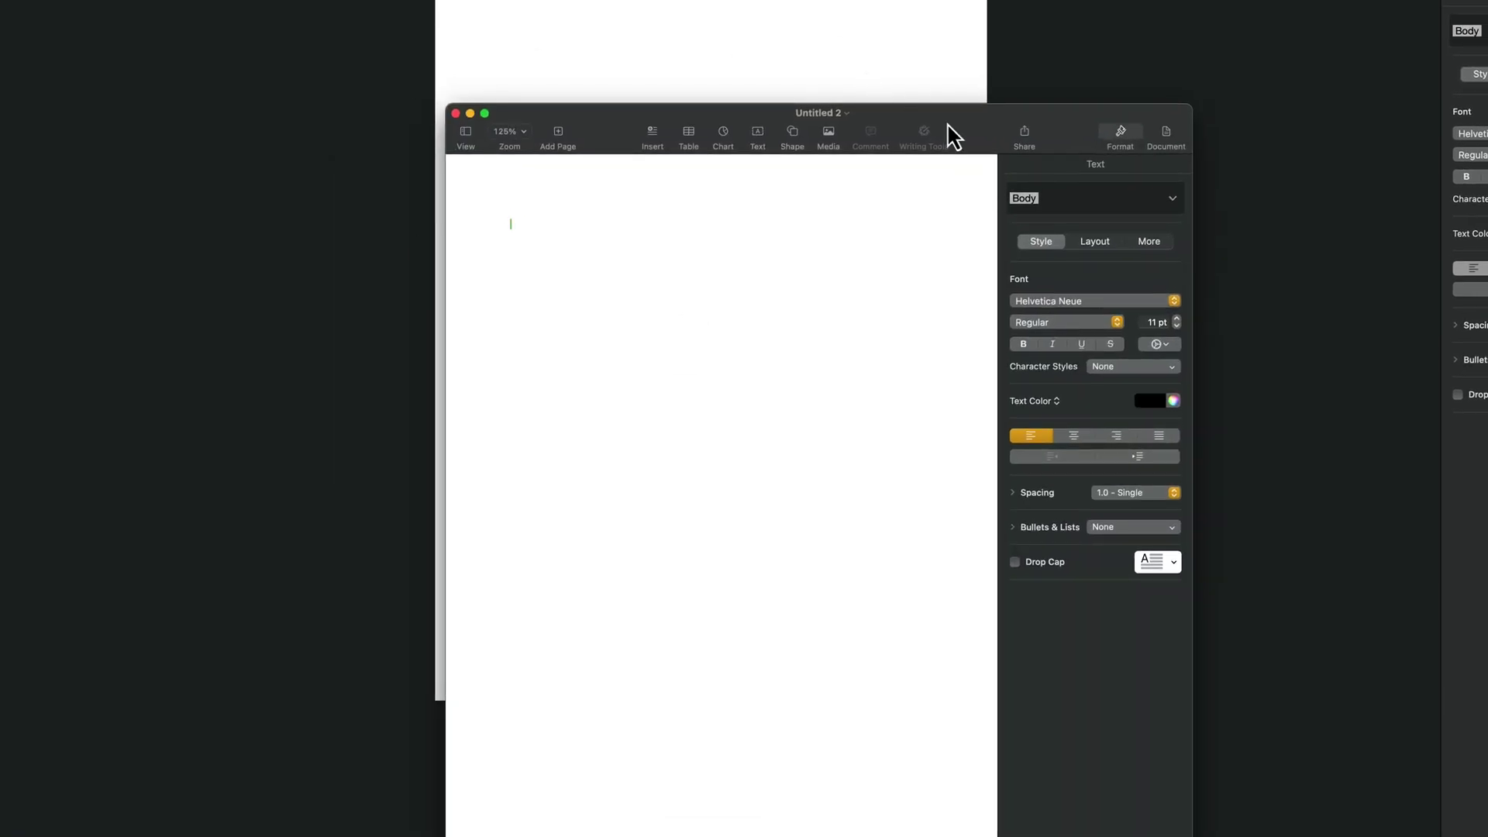
left_click_drag(949, 136, 890, 54)
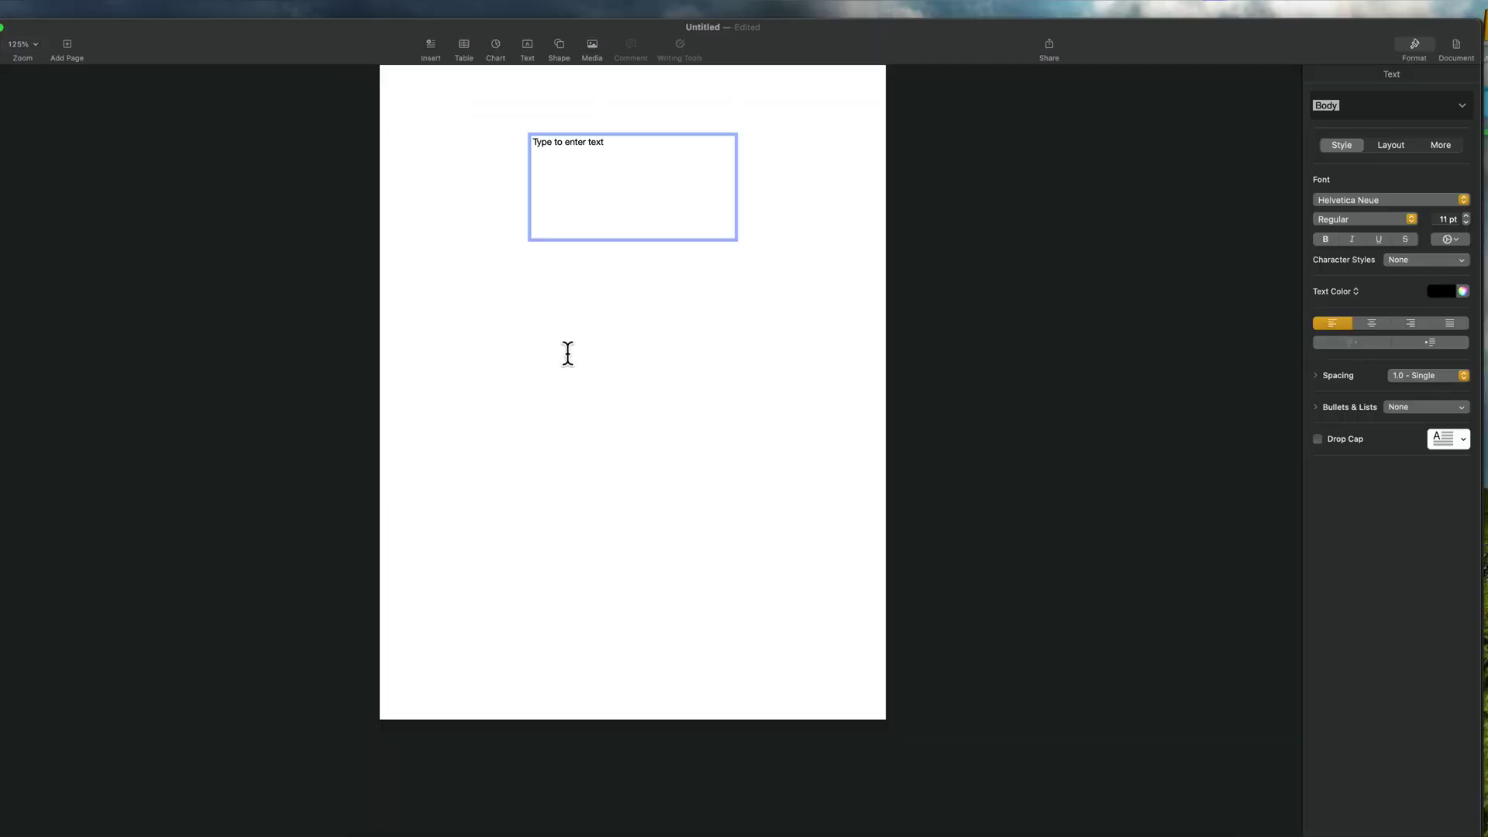
left_click(550, 200)
left_click(542, 141)
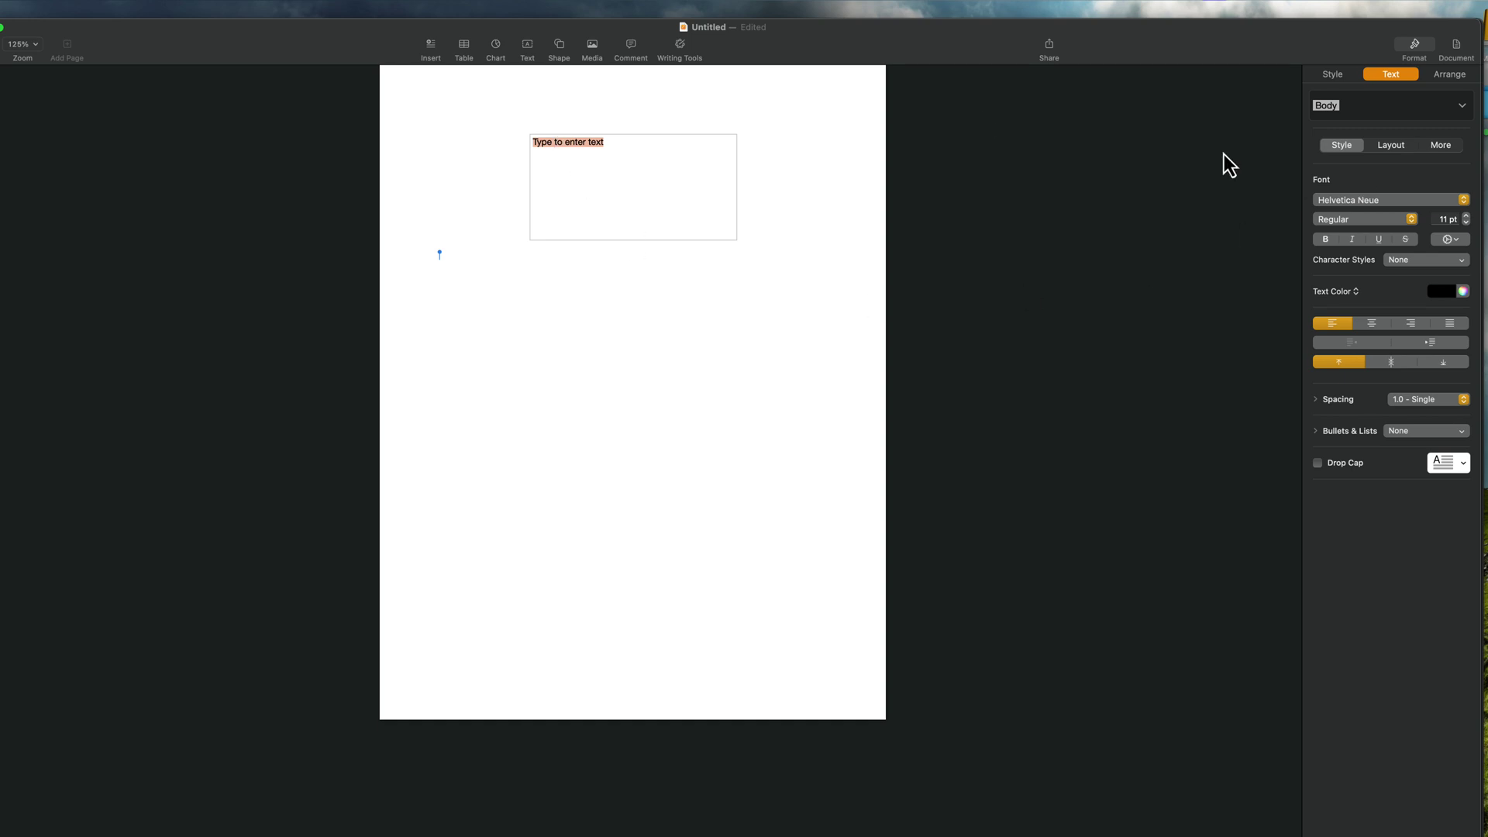
left_click(604, 235)
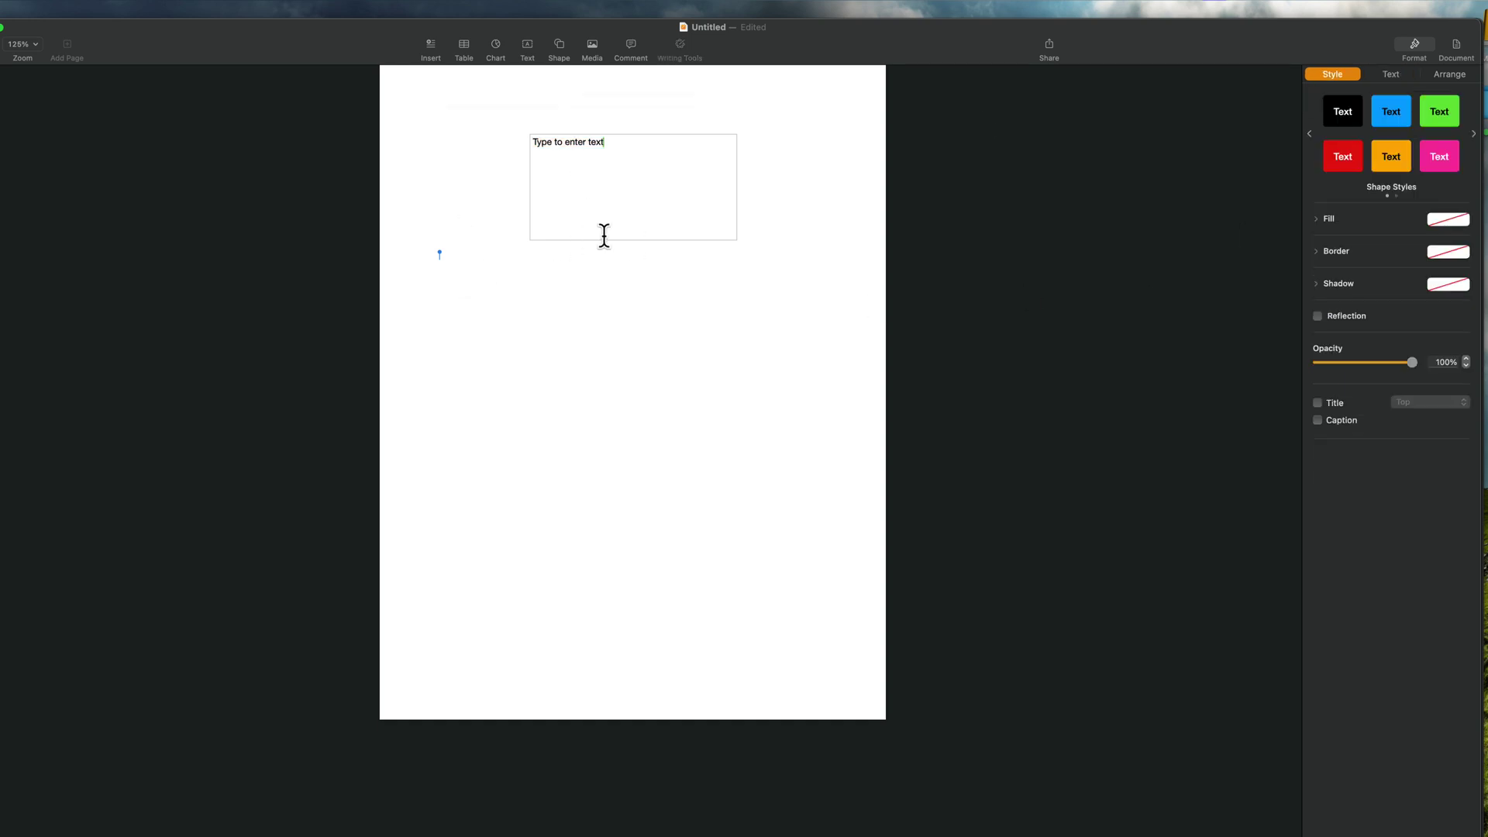
left_click(573, 144)
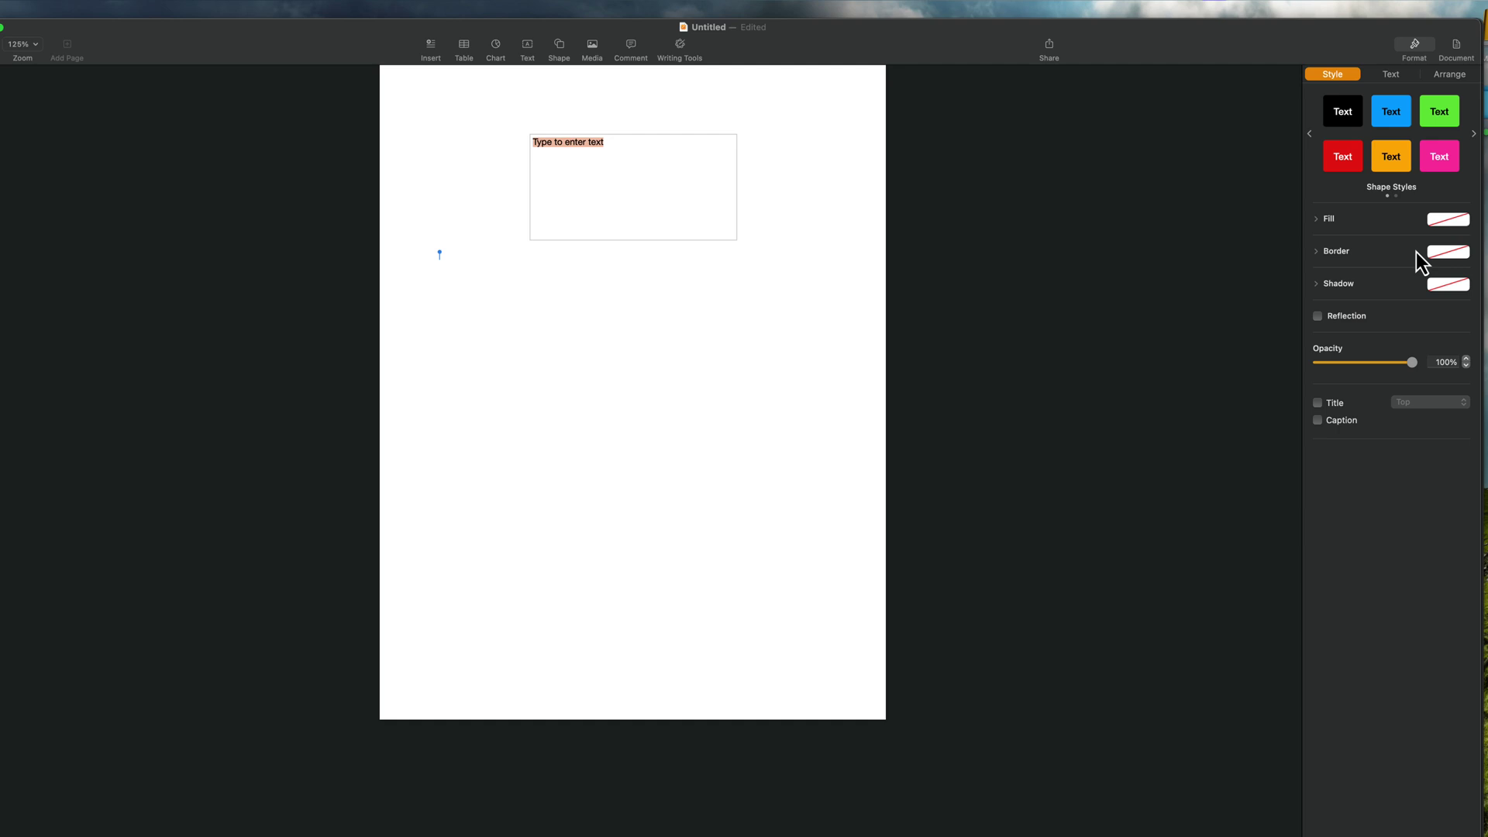
left_click(1390, 74)
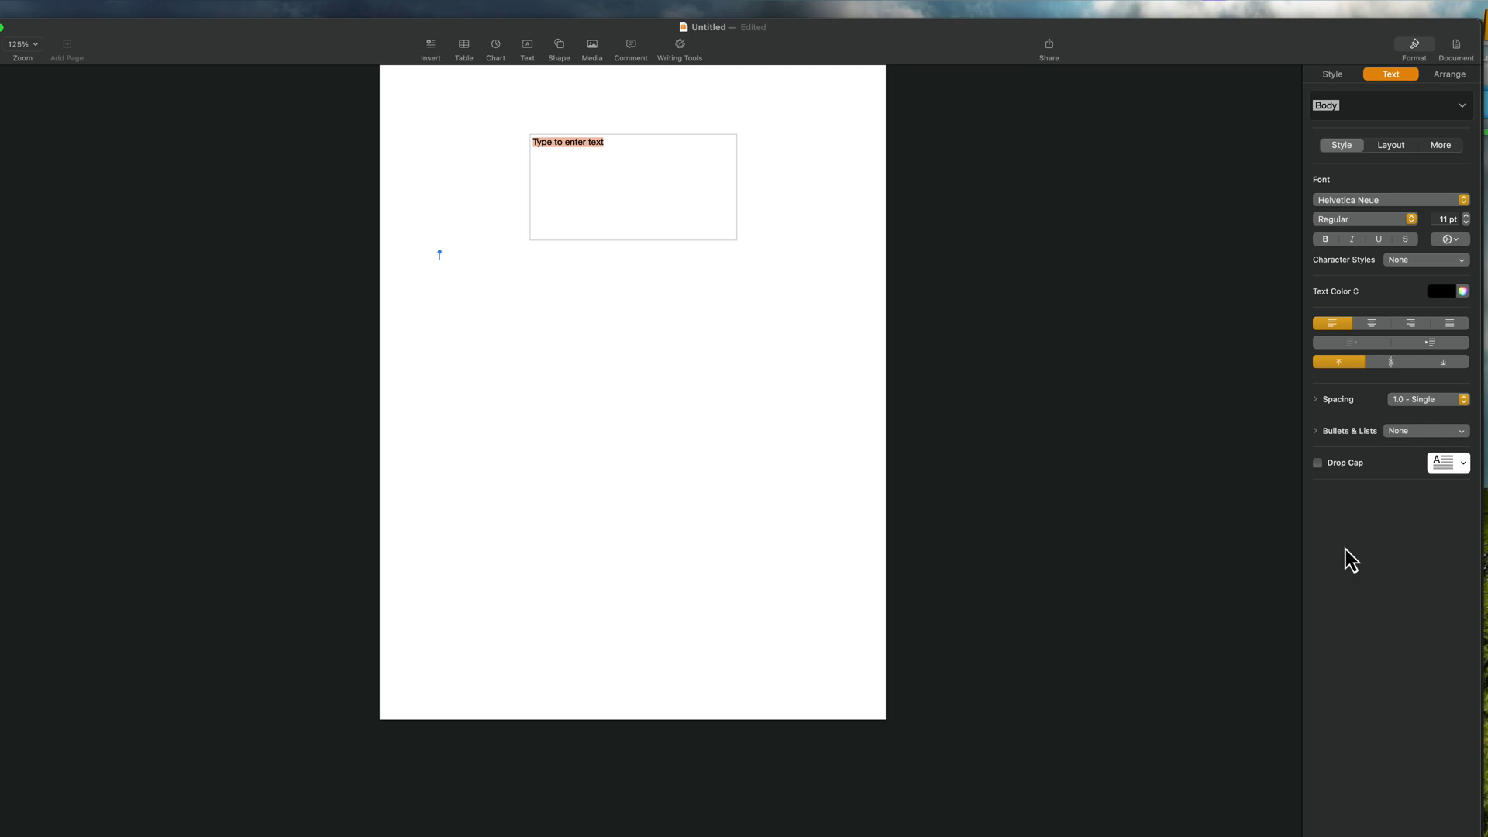
left_click(553, 351)
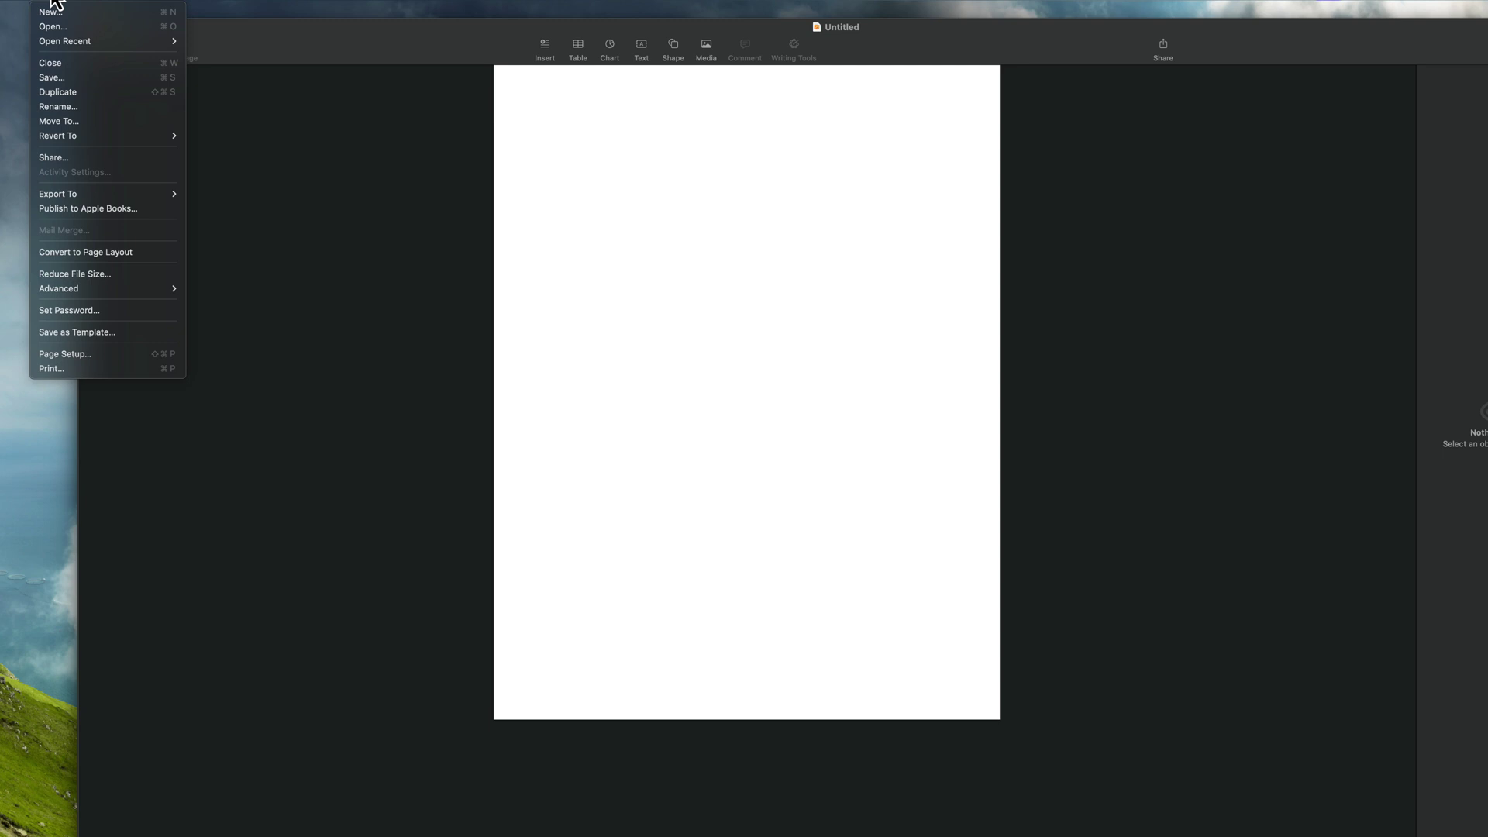
Step: Create Untitled 3 from the Note Taking template and move its window to the top
left_click(53, 16)
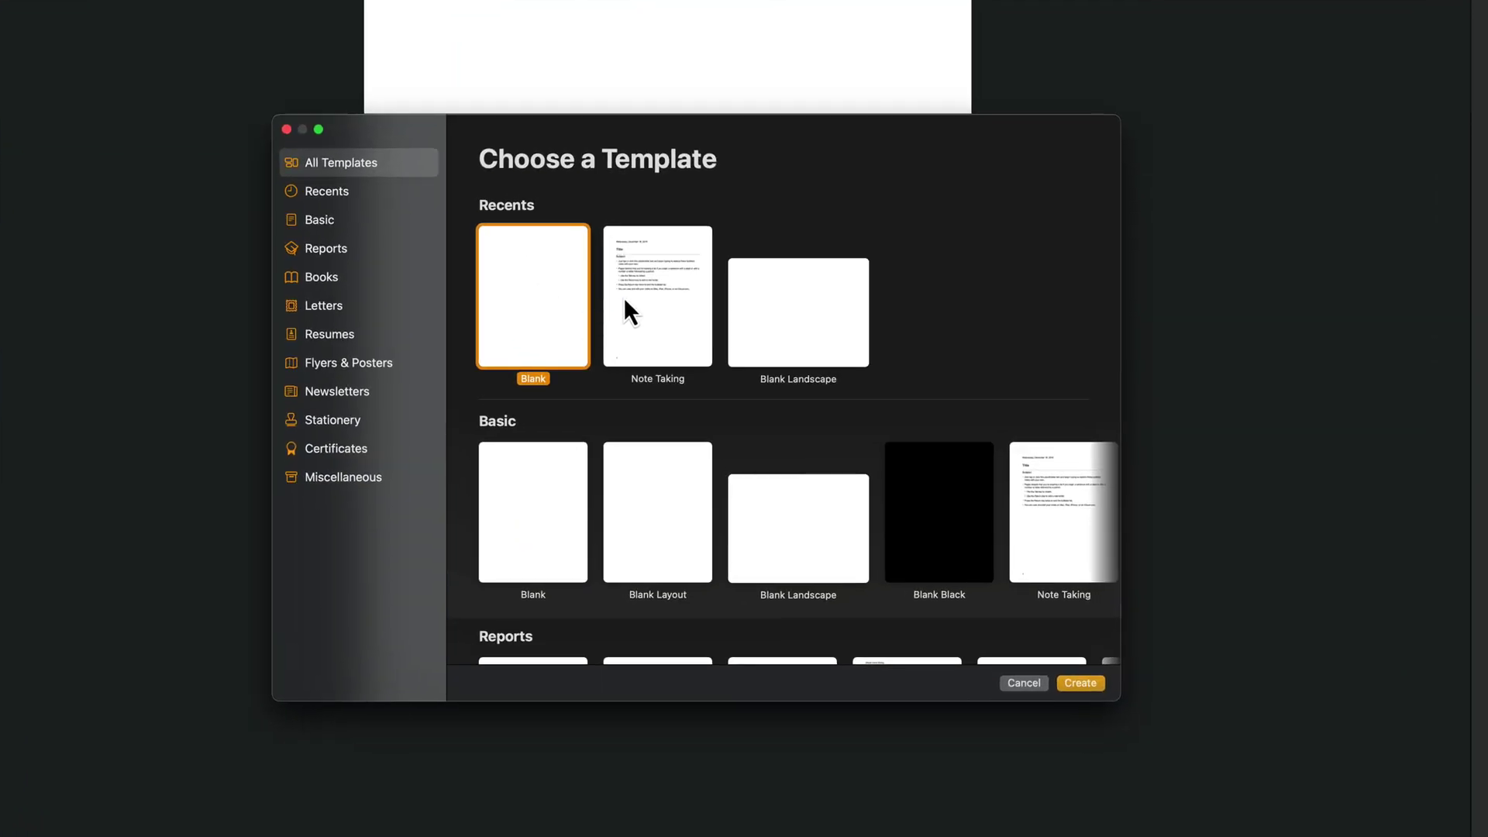
double_click(640, 291)
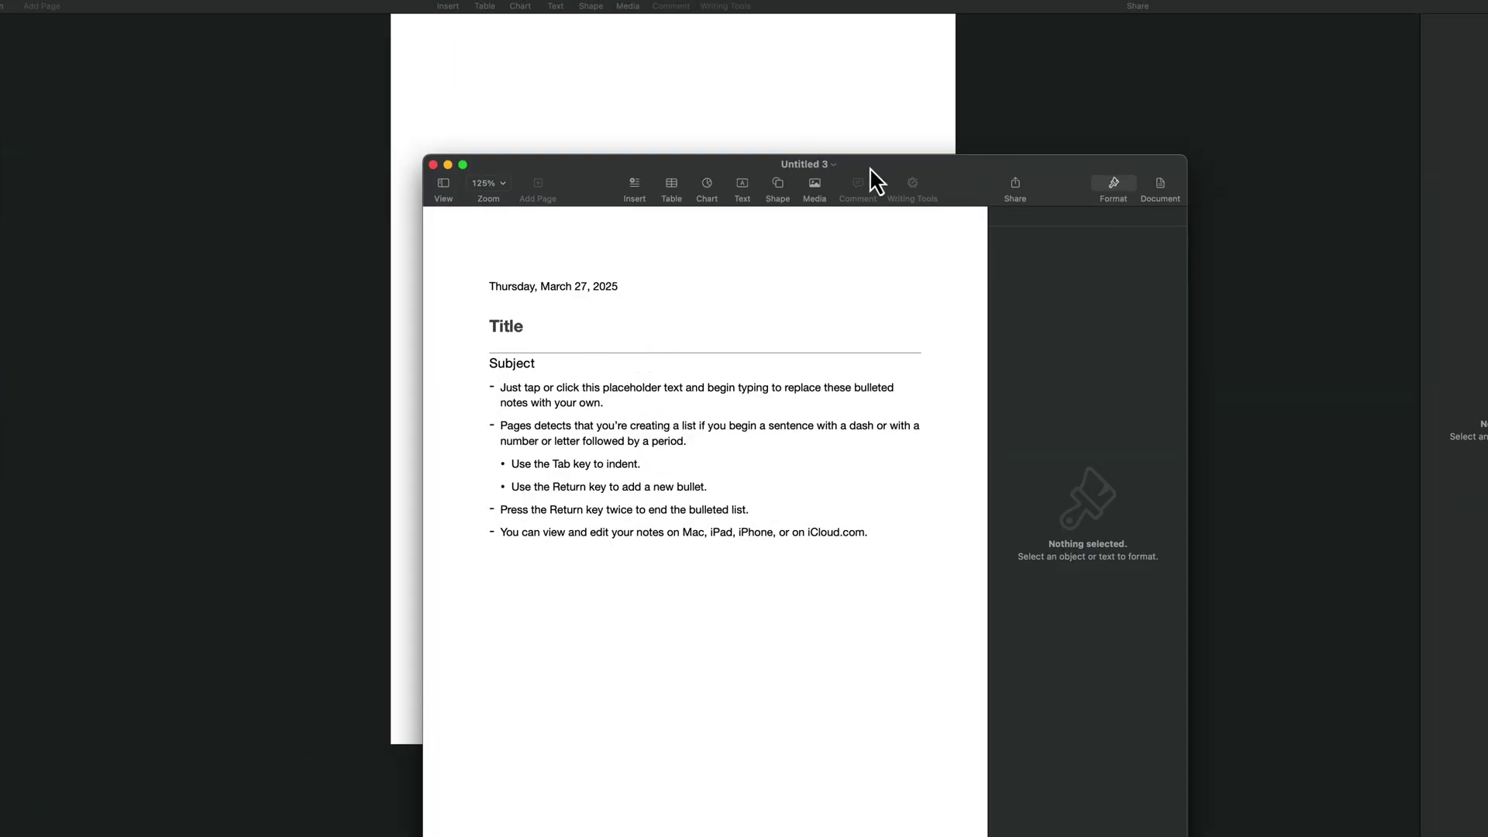
left_click_drag(870, 166, 815, 53)
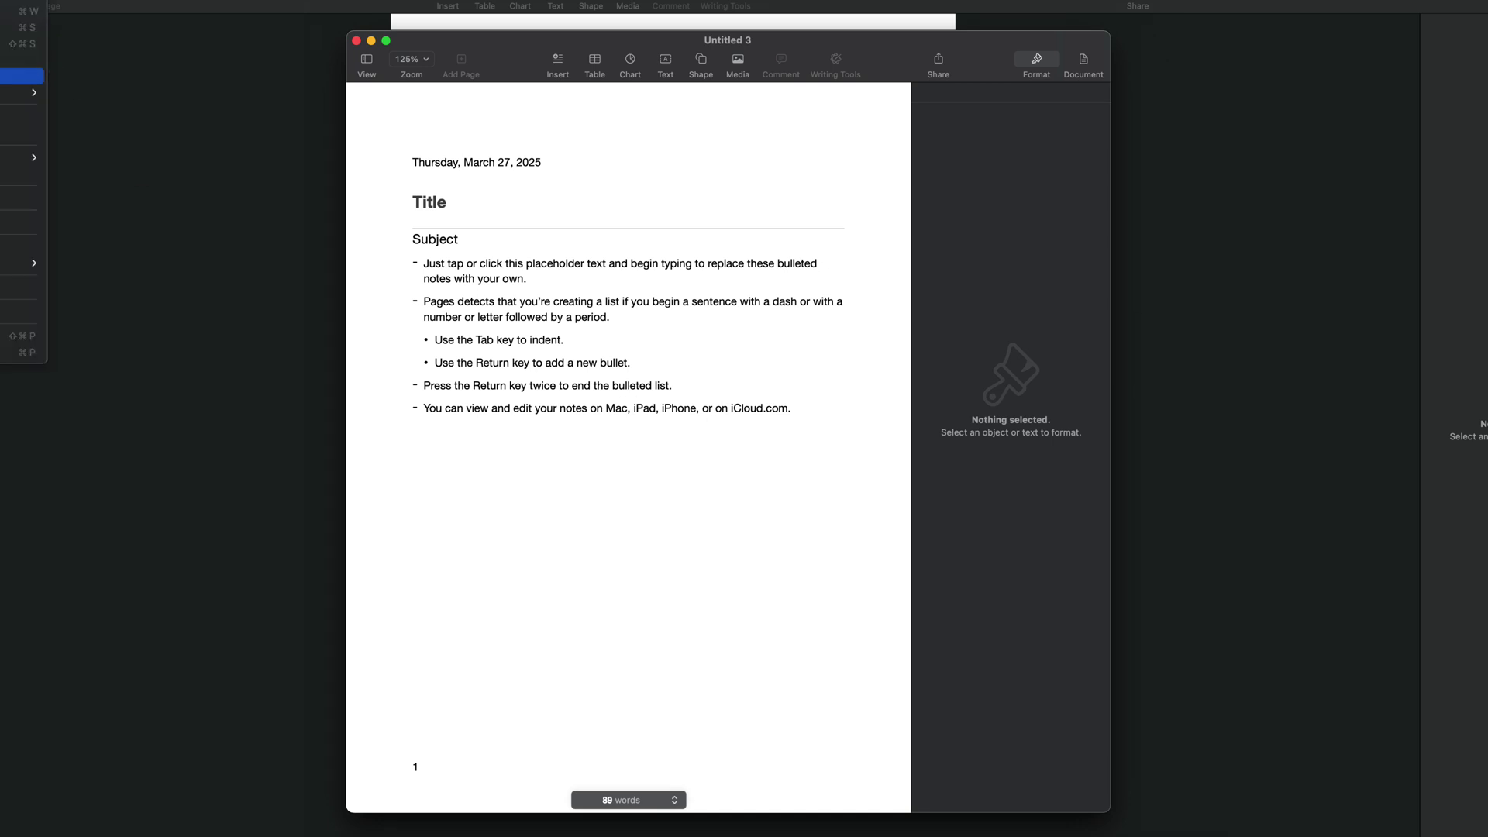
Step: Save the document as 'NOTES', keeping Documents as the location
key("super+s")
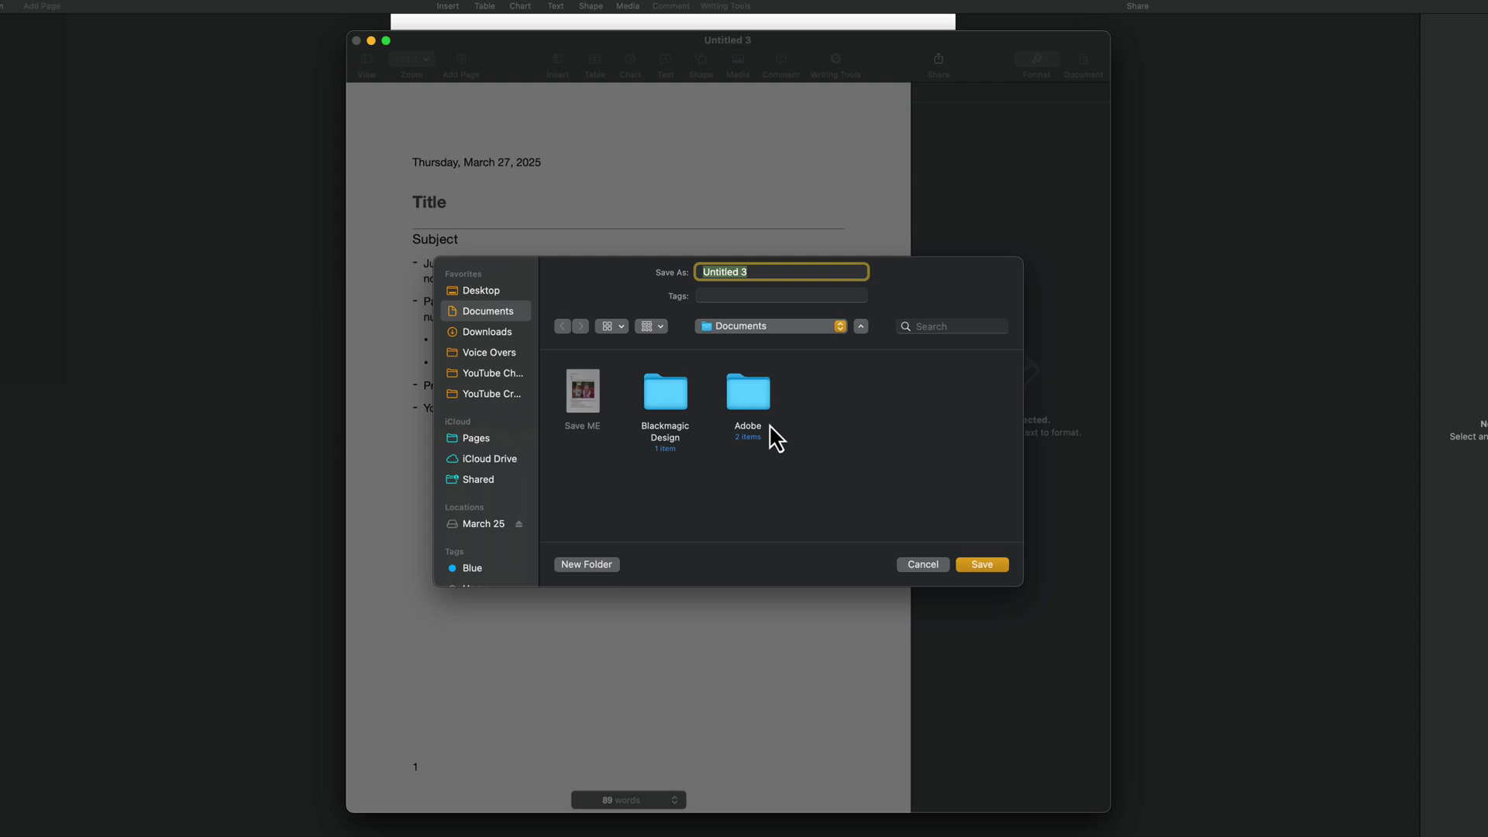
left_click(790, 326)
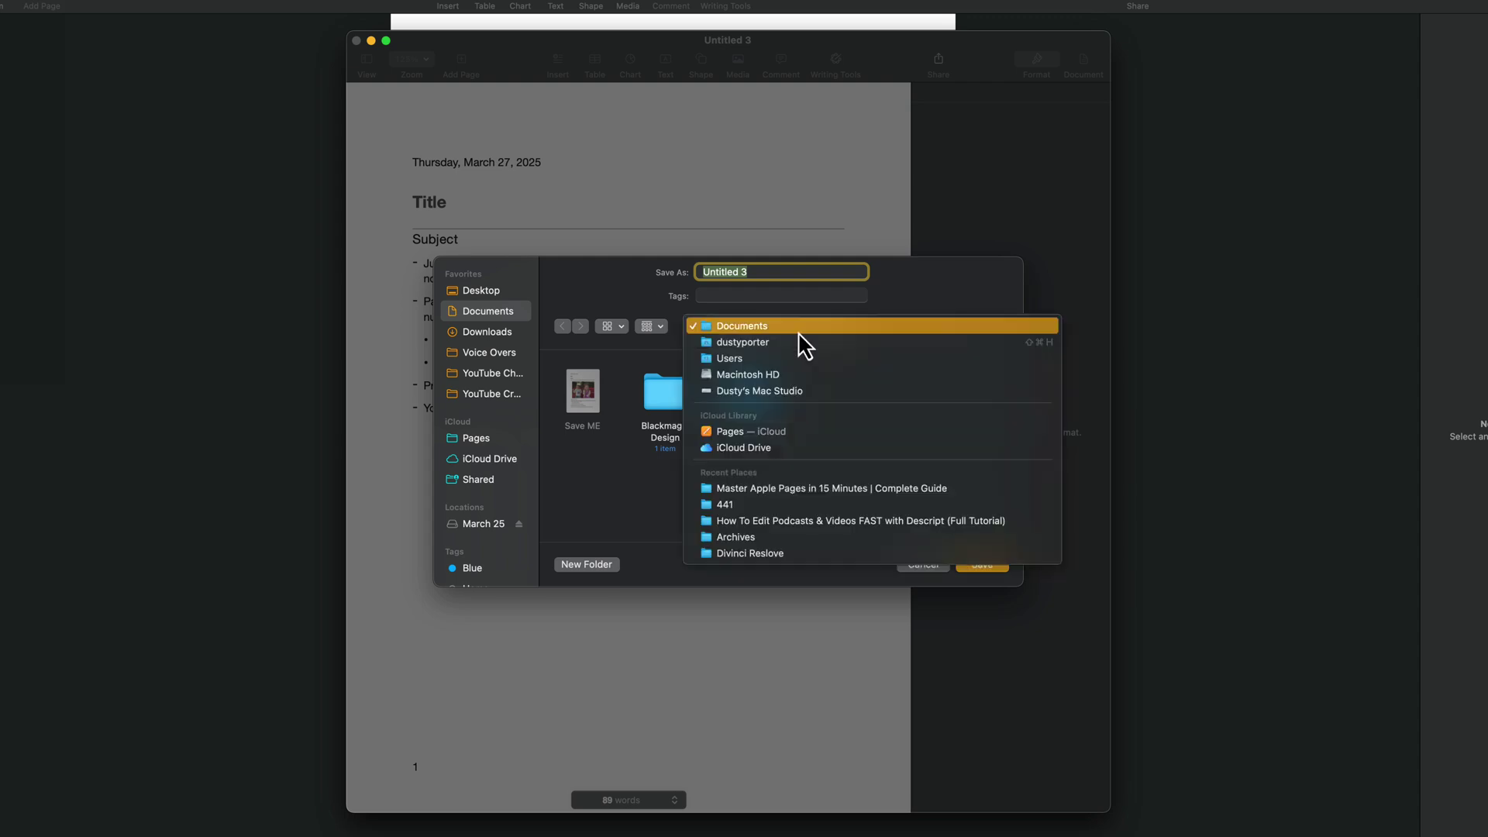
left_click(707, 326)
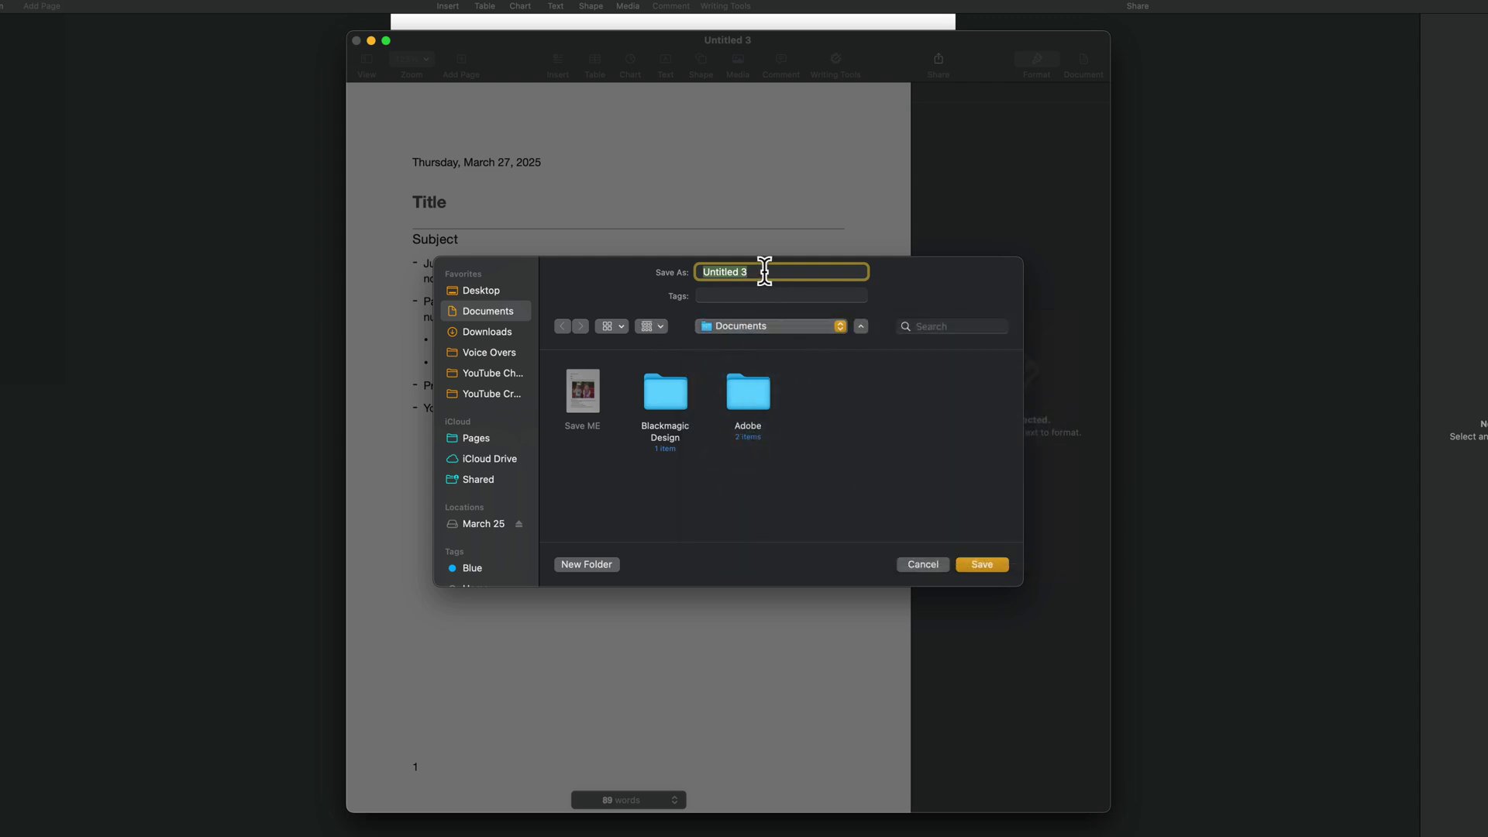
type("NOTES")
left_click(982, 565)
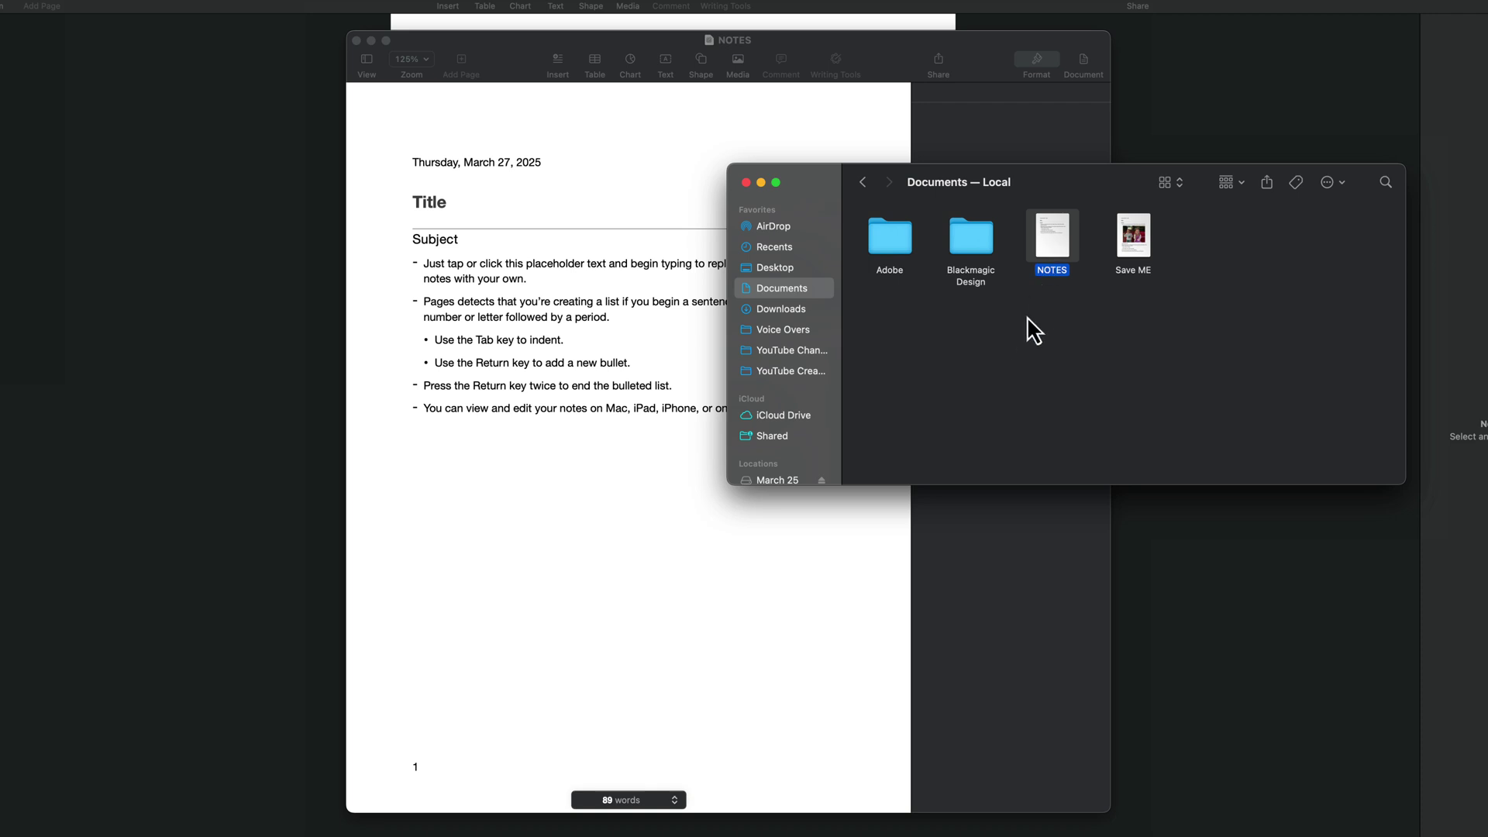
Step: View the NOTES file's Get Info details in Finder, then return to the Pages document
right_click(1060, 249)
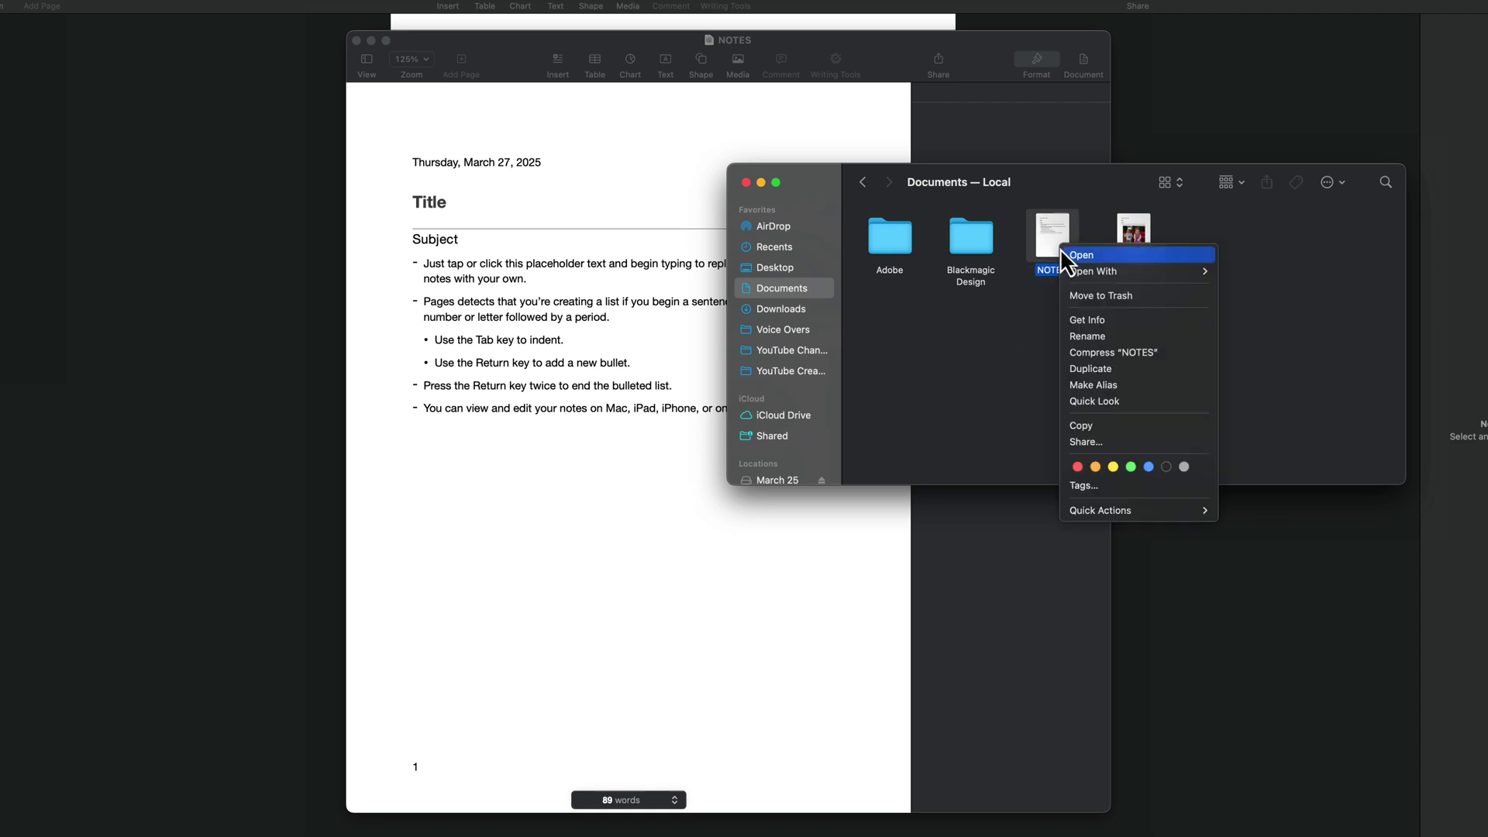
left_click(1100, 319)
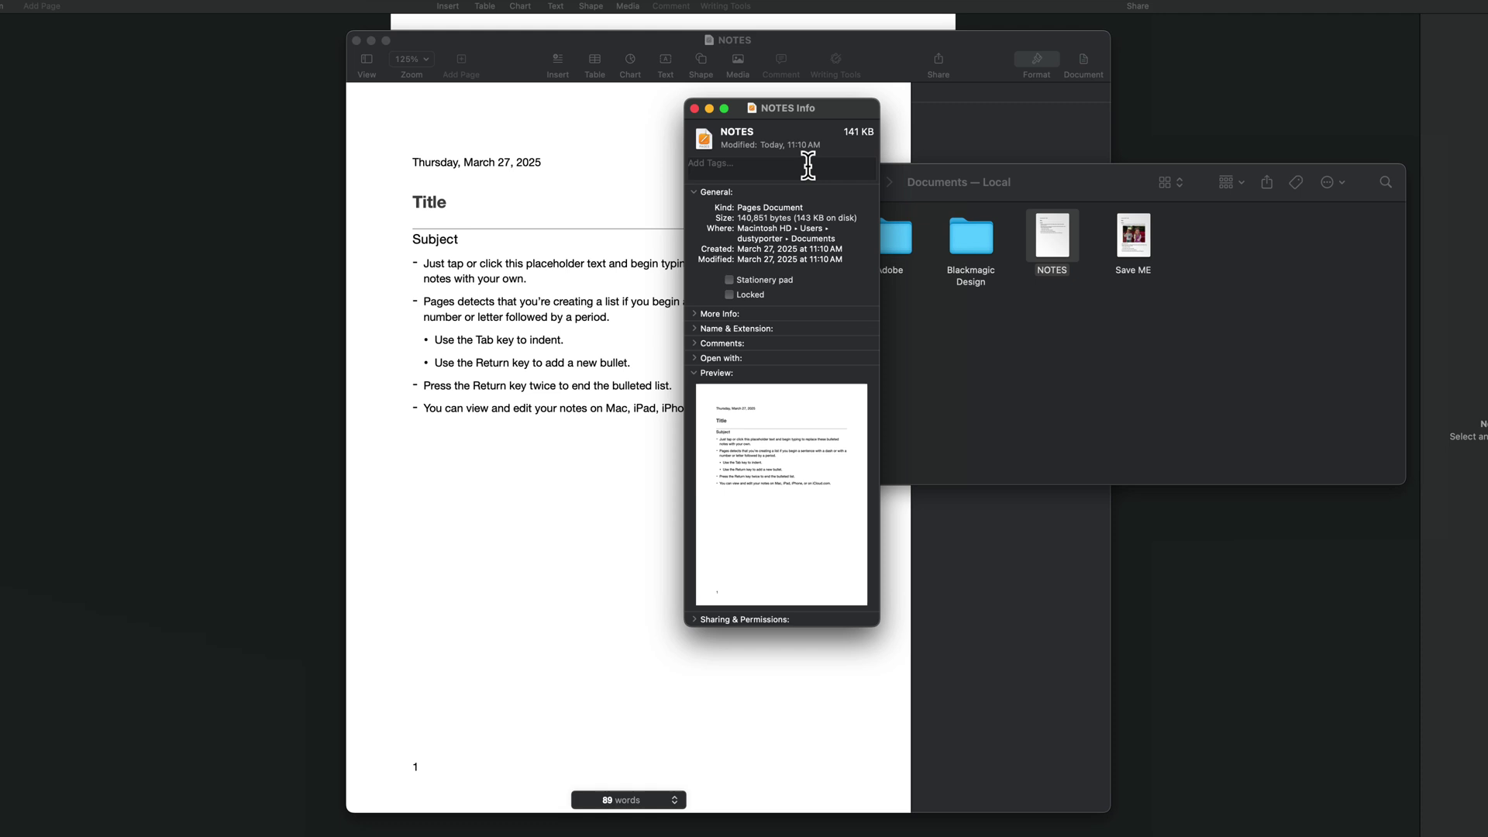
left_click(695, 109)
left_click(691, 119)
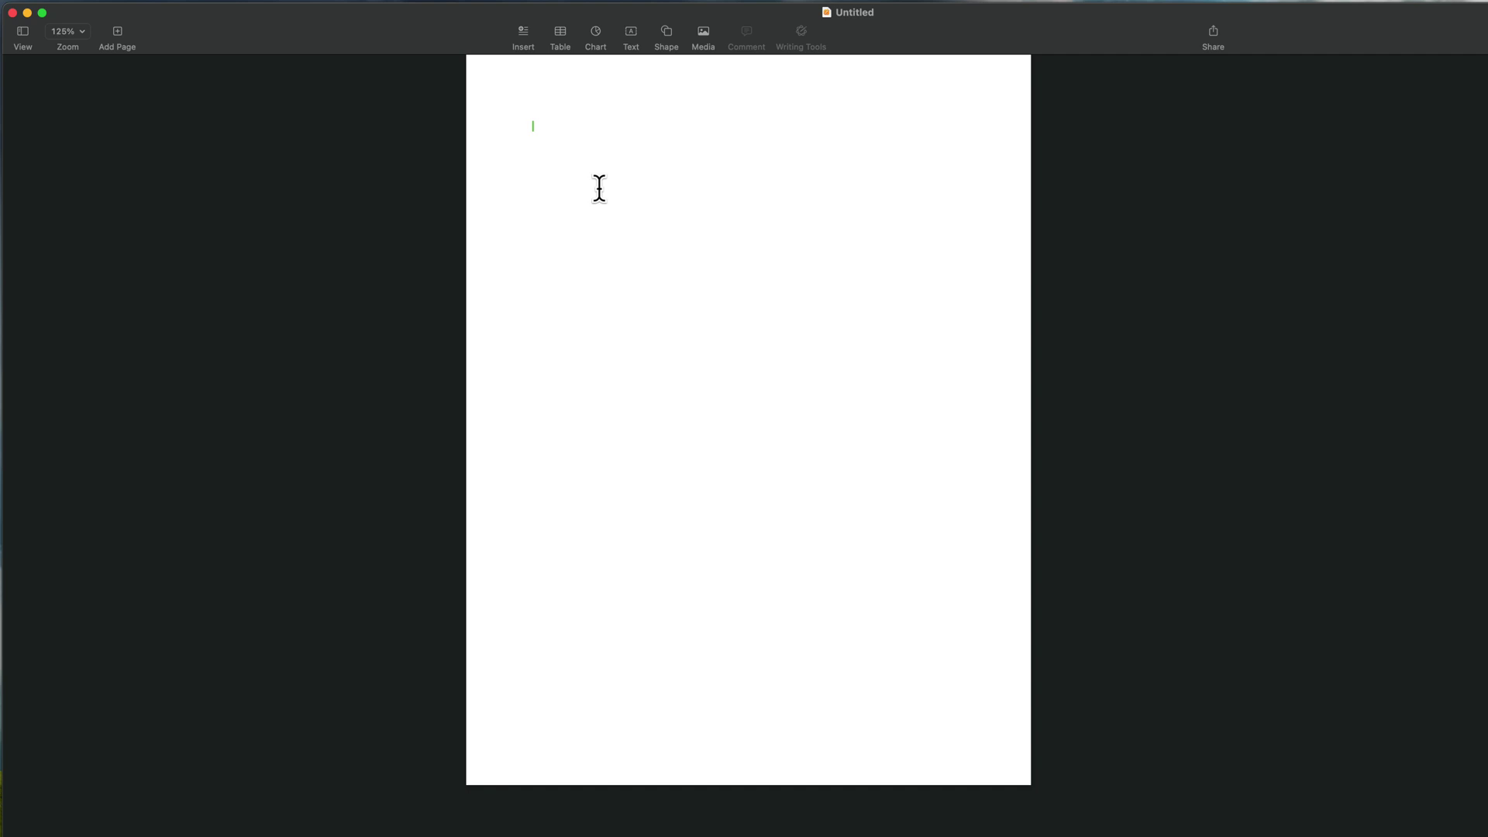
Step: Type 'Test. Typing' into the blank document body
type("Test. Typing")
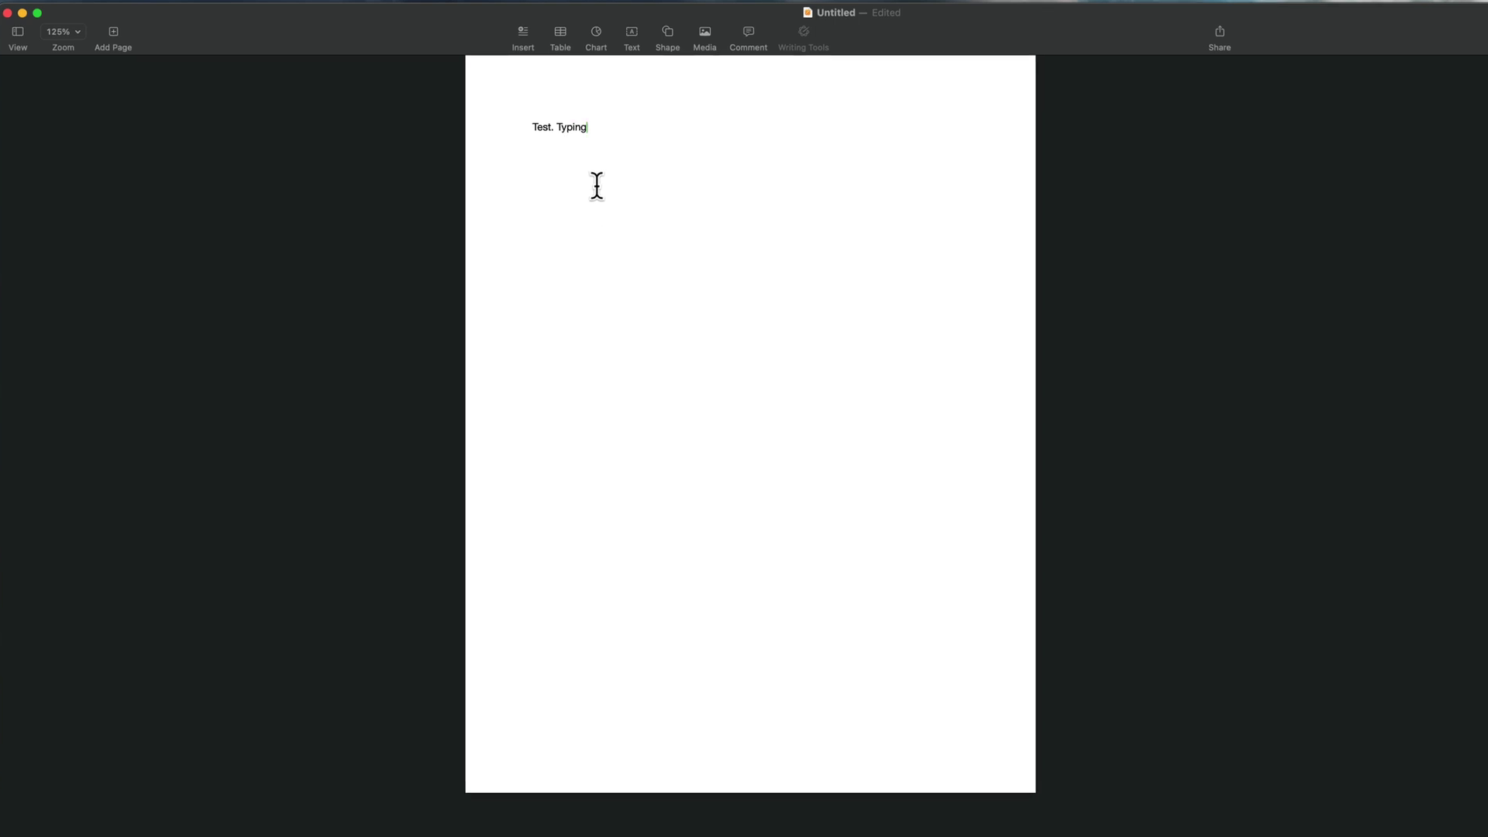
left_click(633, 35)
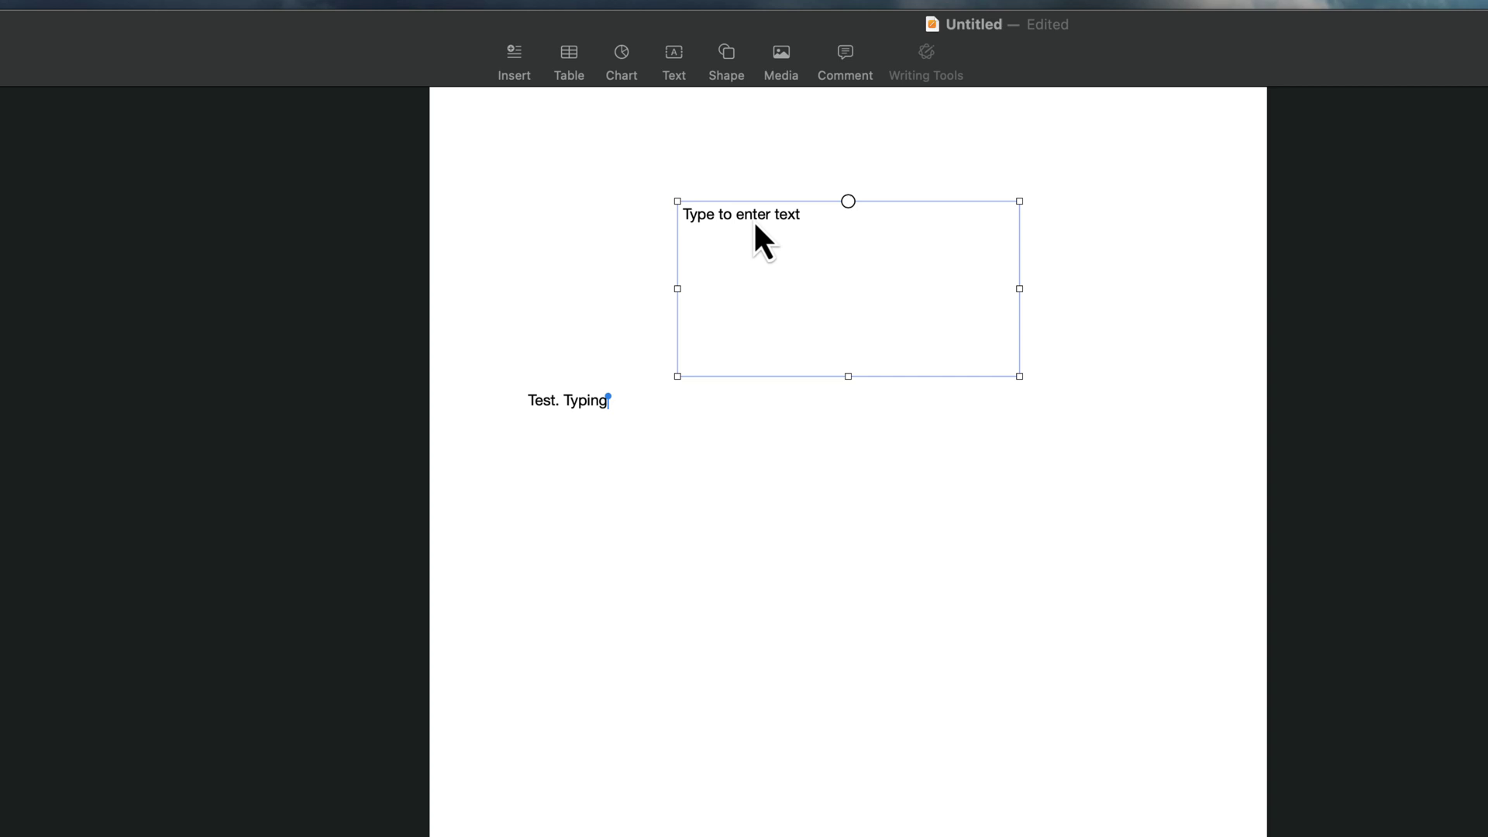
left_click_drag(753, 220, 755, 561)
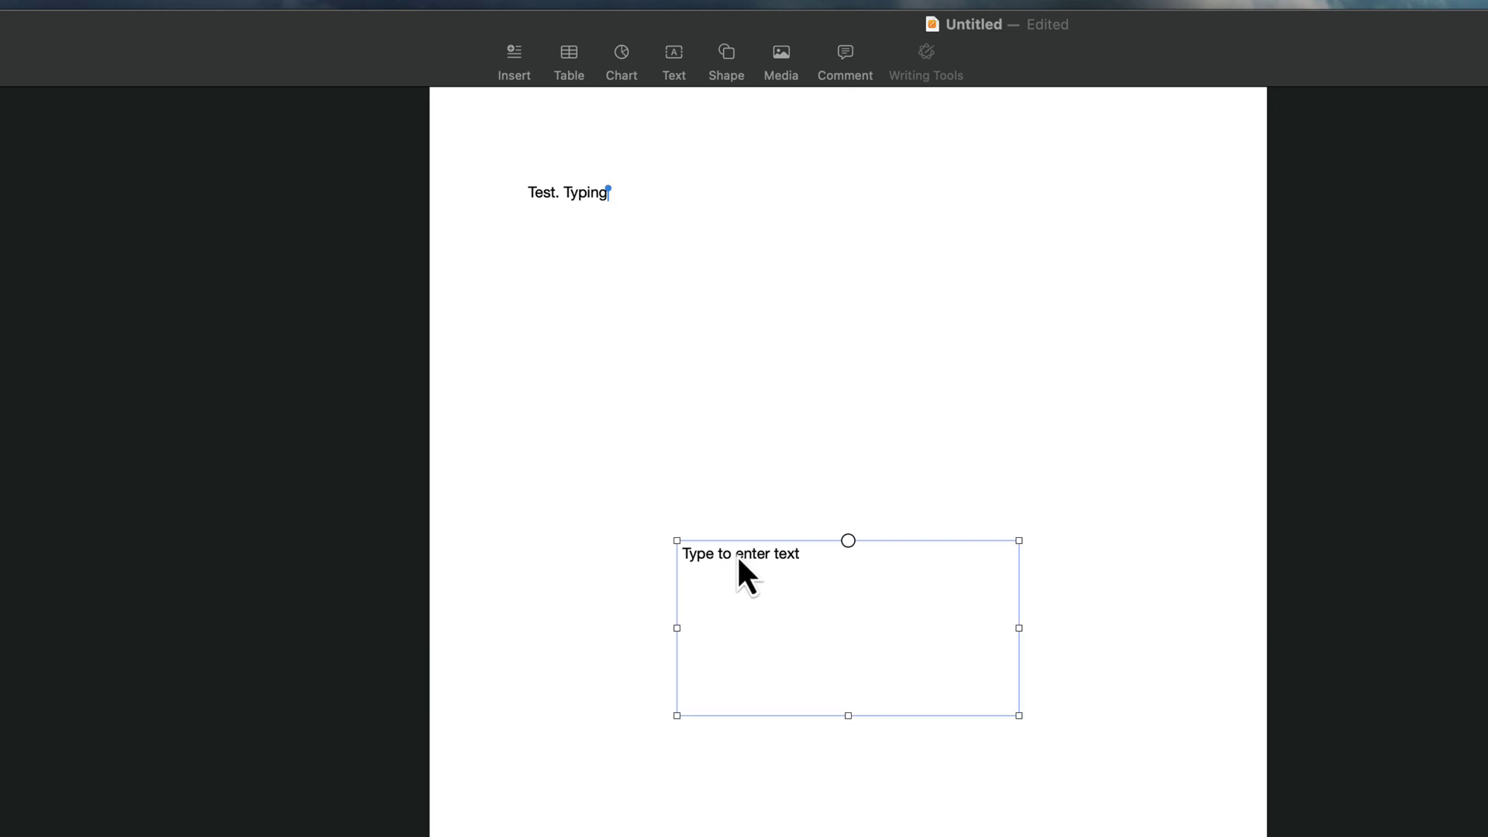
left_click(737, 554)
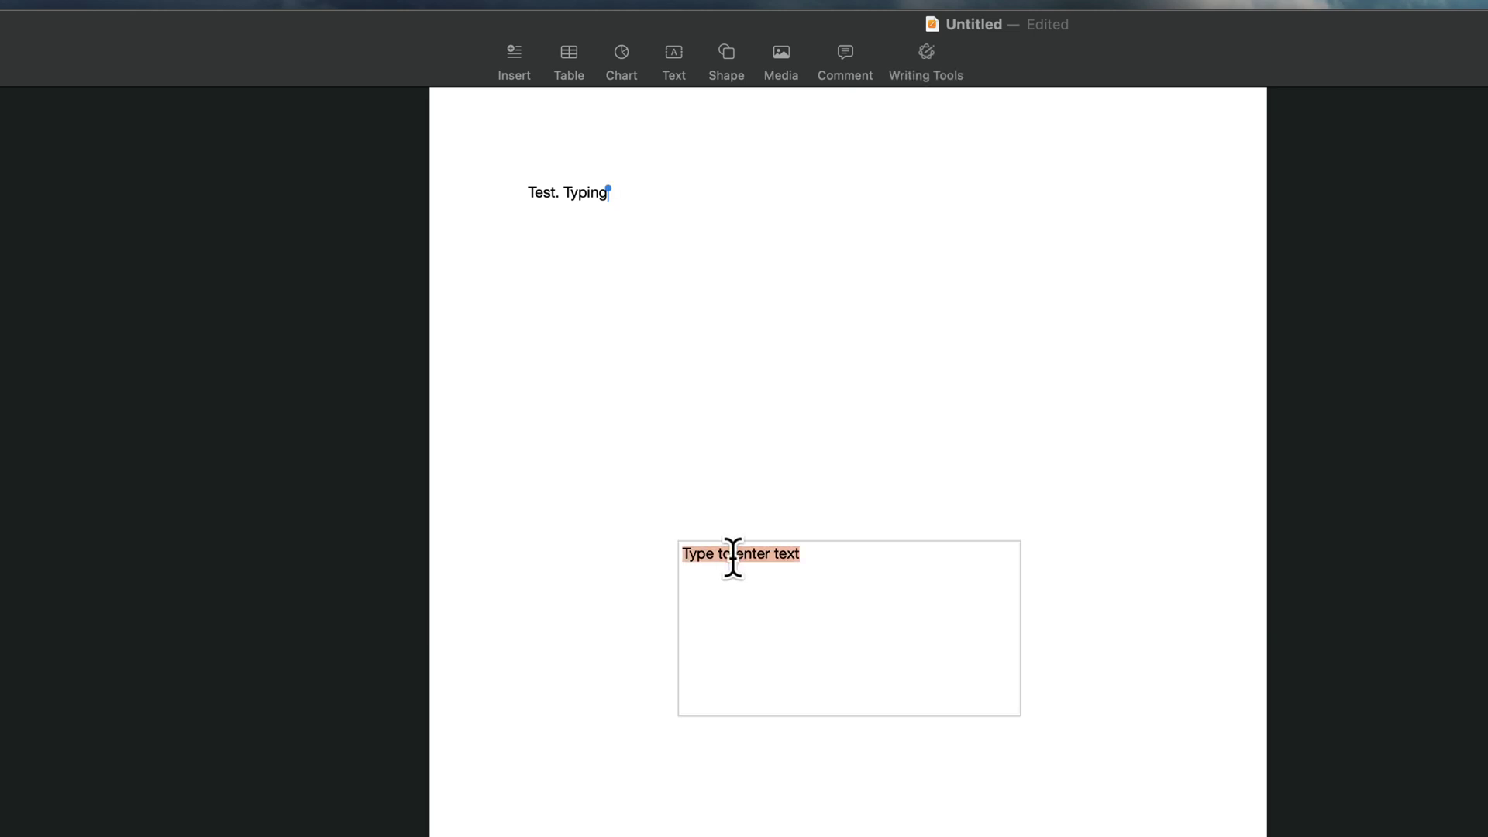
type("Type")
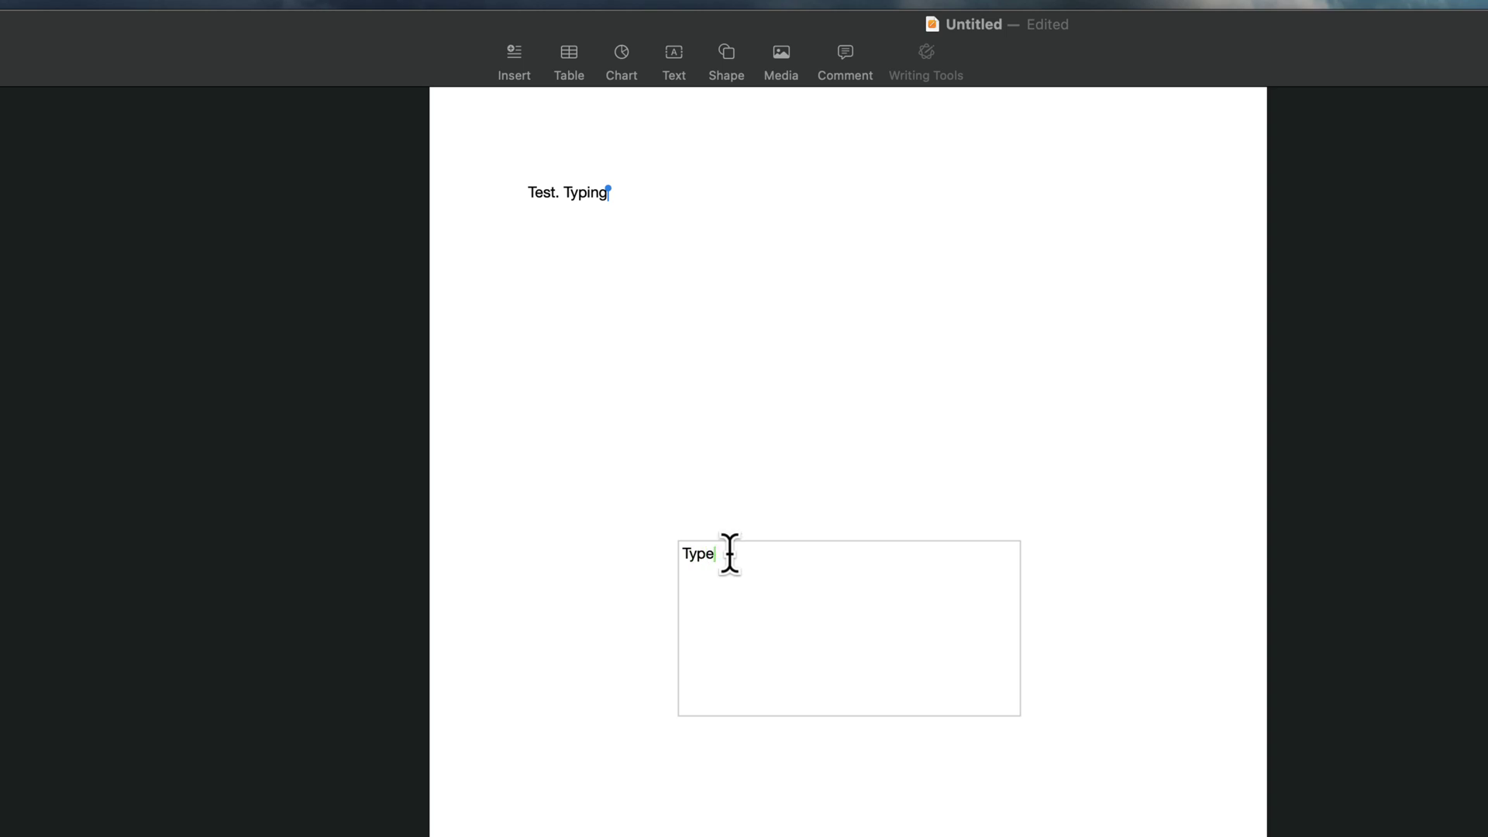
left_click(650, 210)
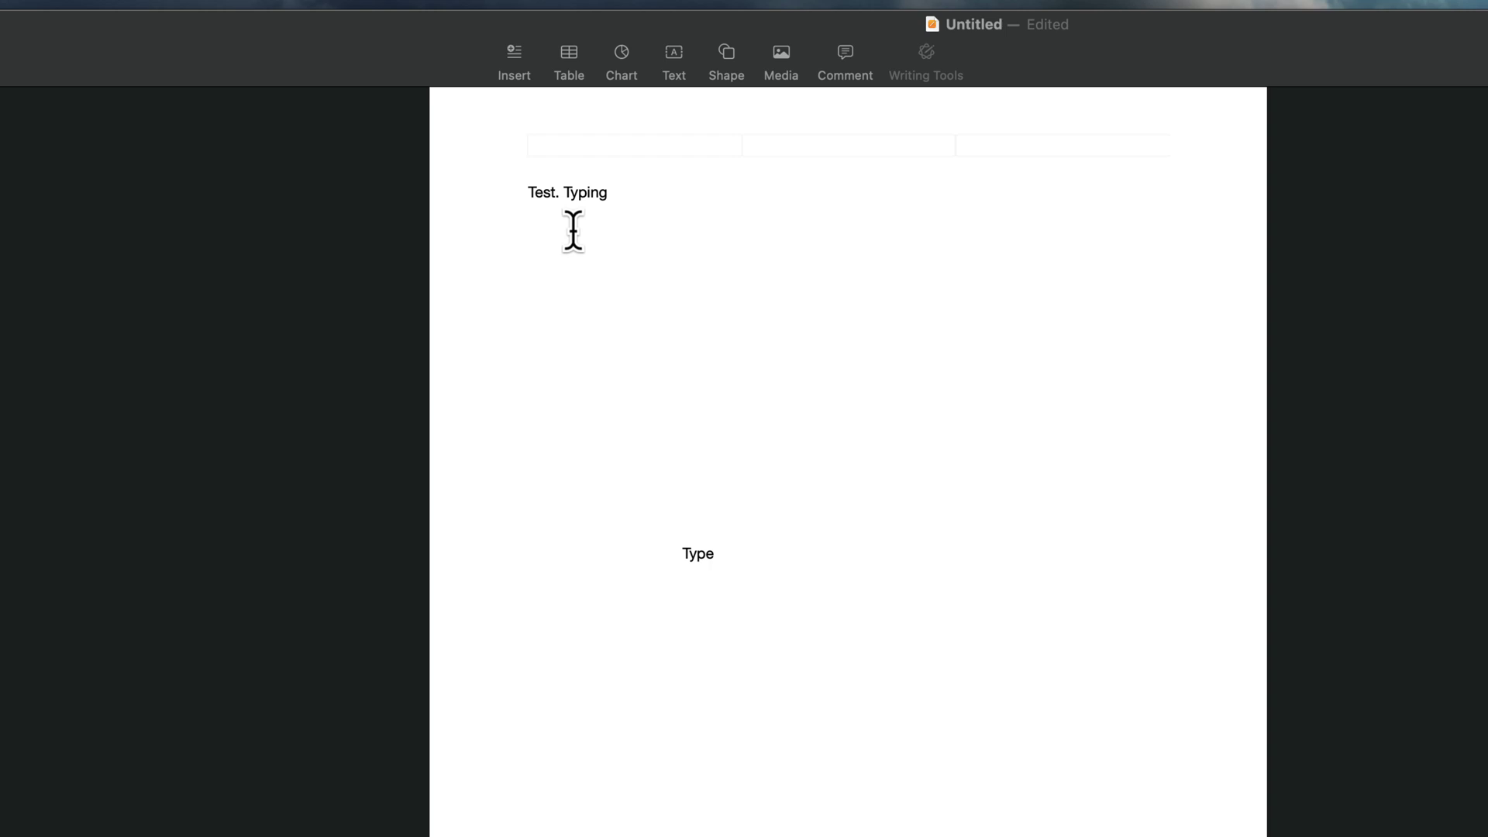
left_click(710, 552)
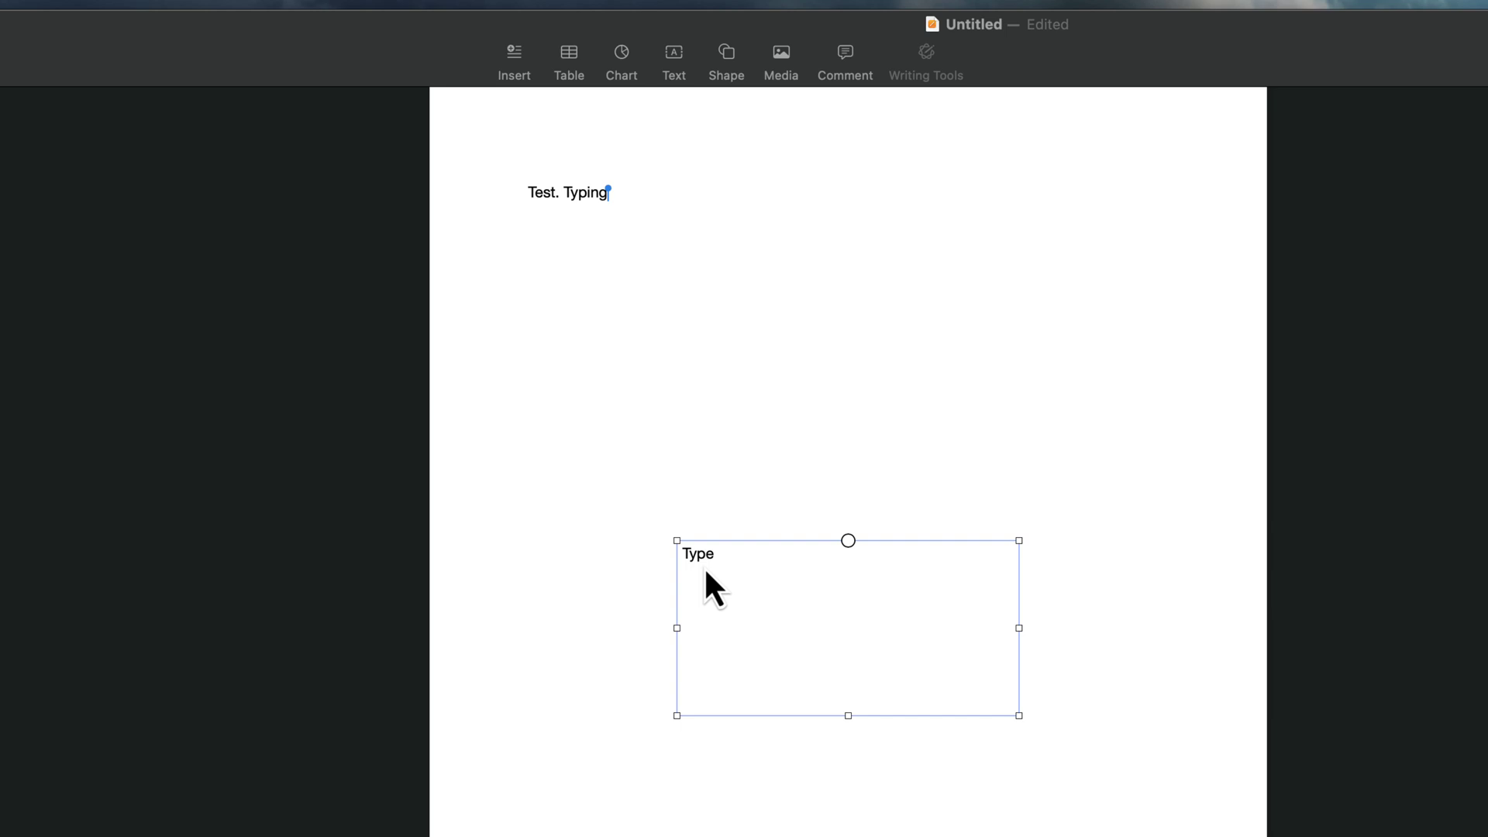
key("BackSpace")
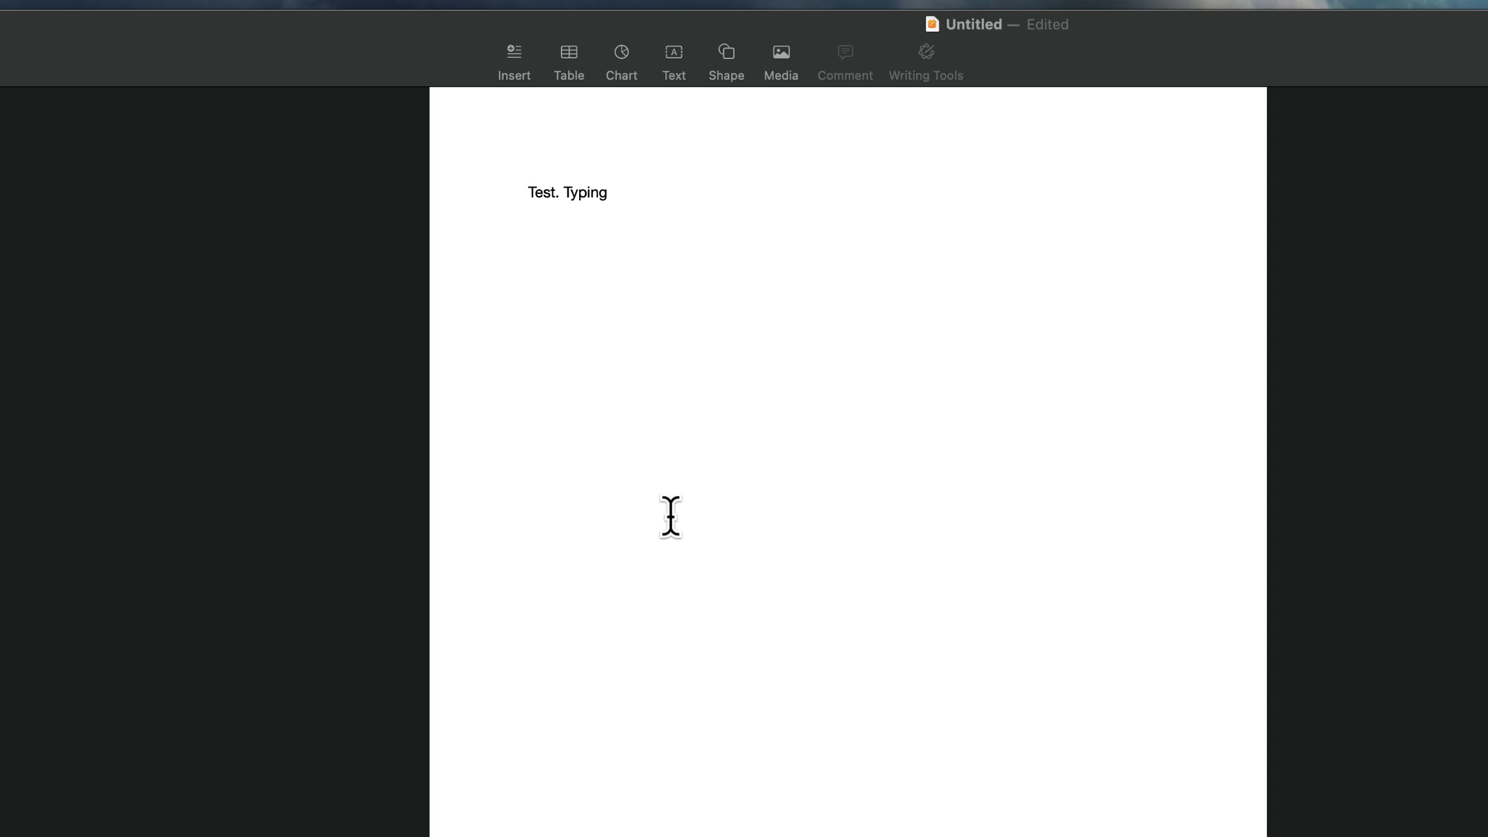
Step: Select the 'Test. Typing' line and bring up the font list in the Style settings
left_click(625, 193)
left_click_drag(606, 191, 509, 193)
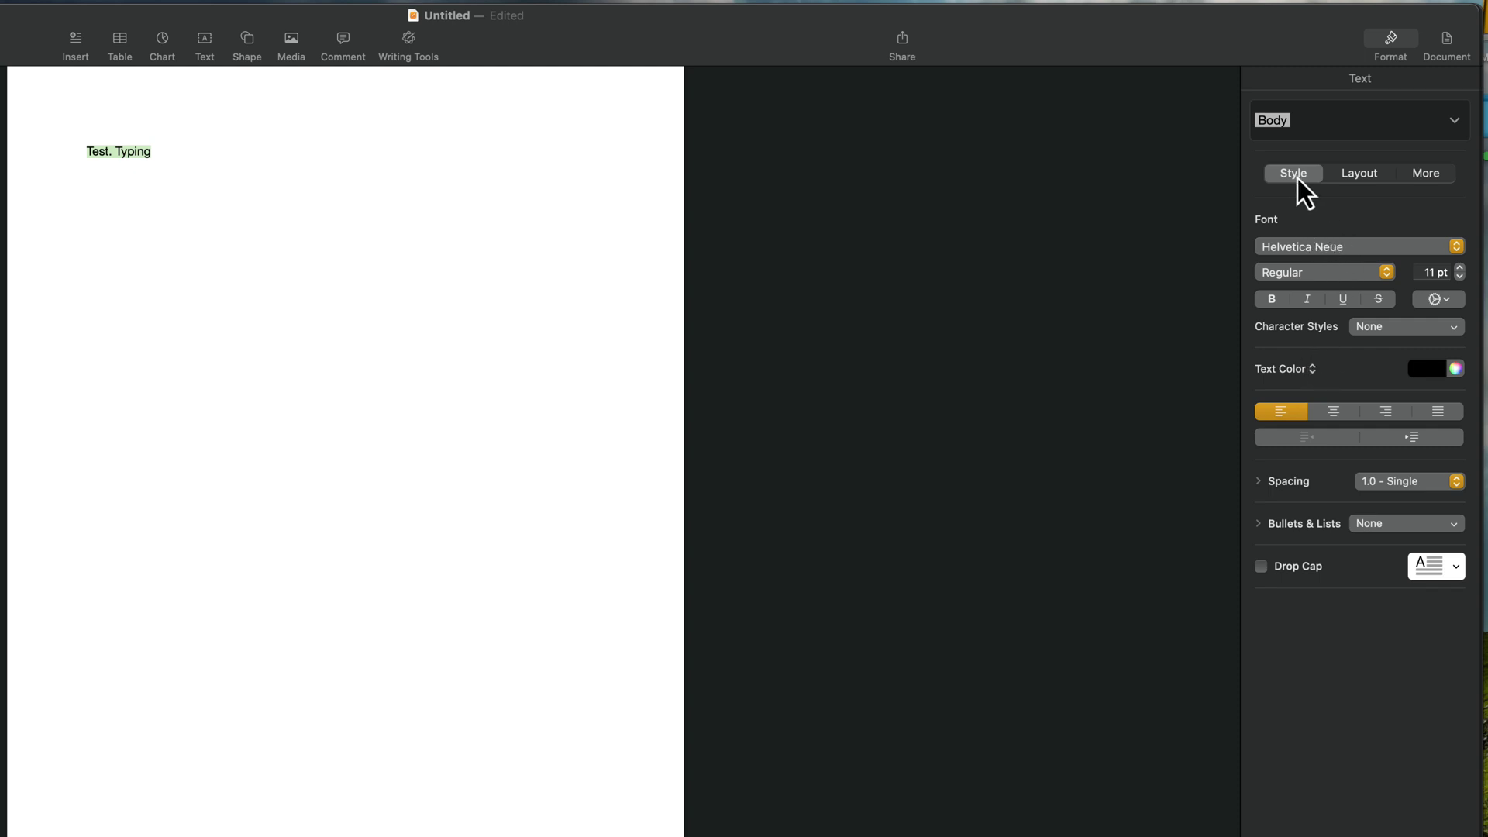
left_click(1359, 178)
left_click(1432, 180)
left_click(1357, 173)
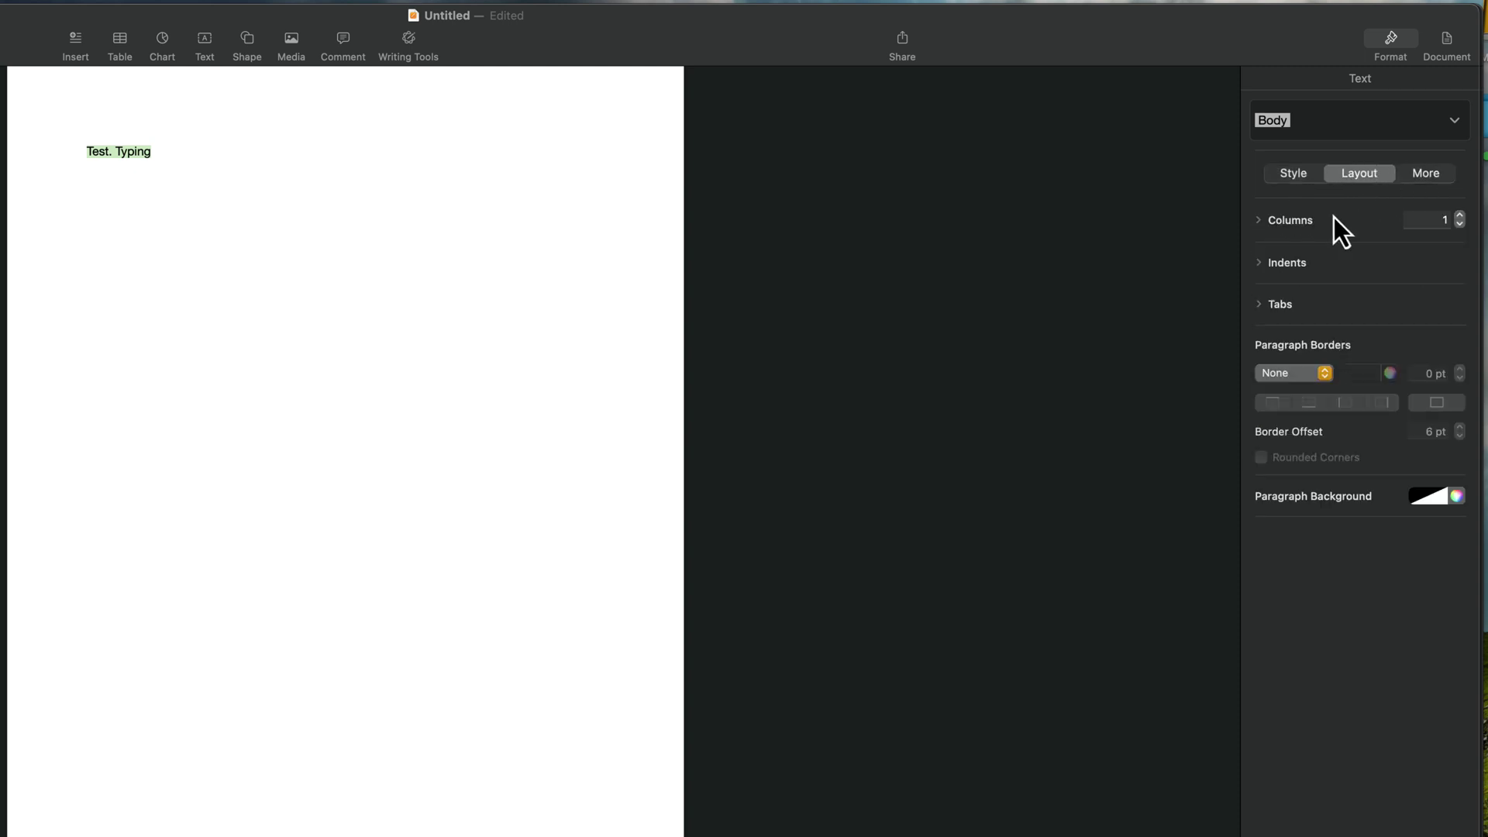
left_click(1302, 178)
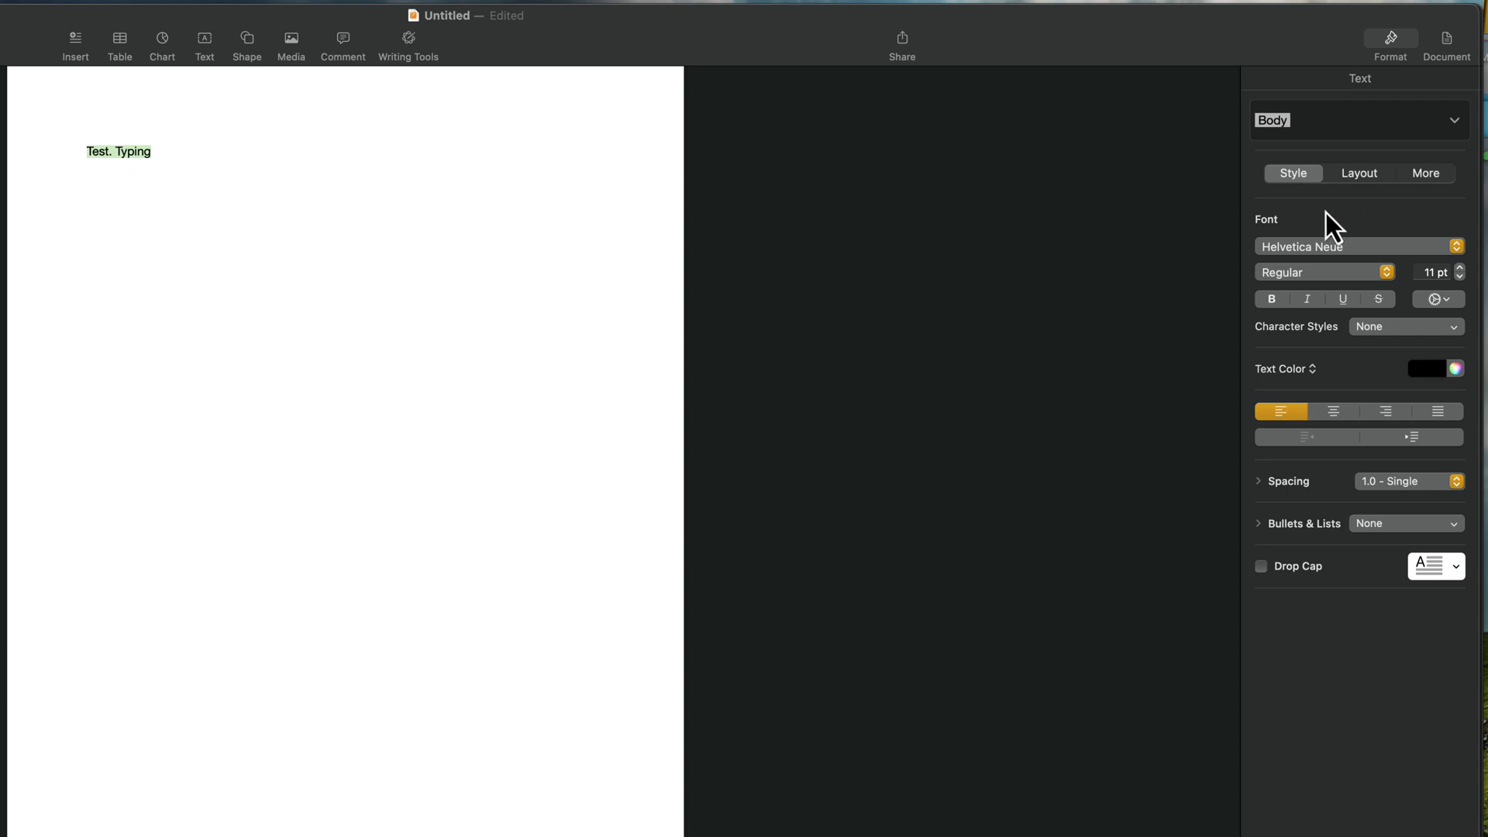
left_click(1327, 248)
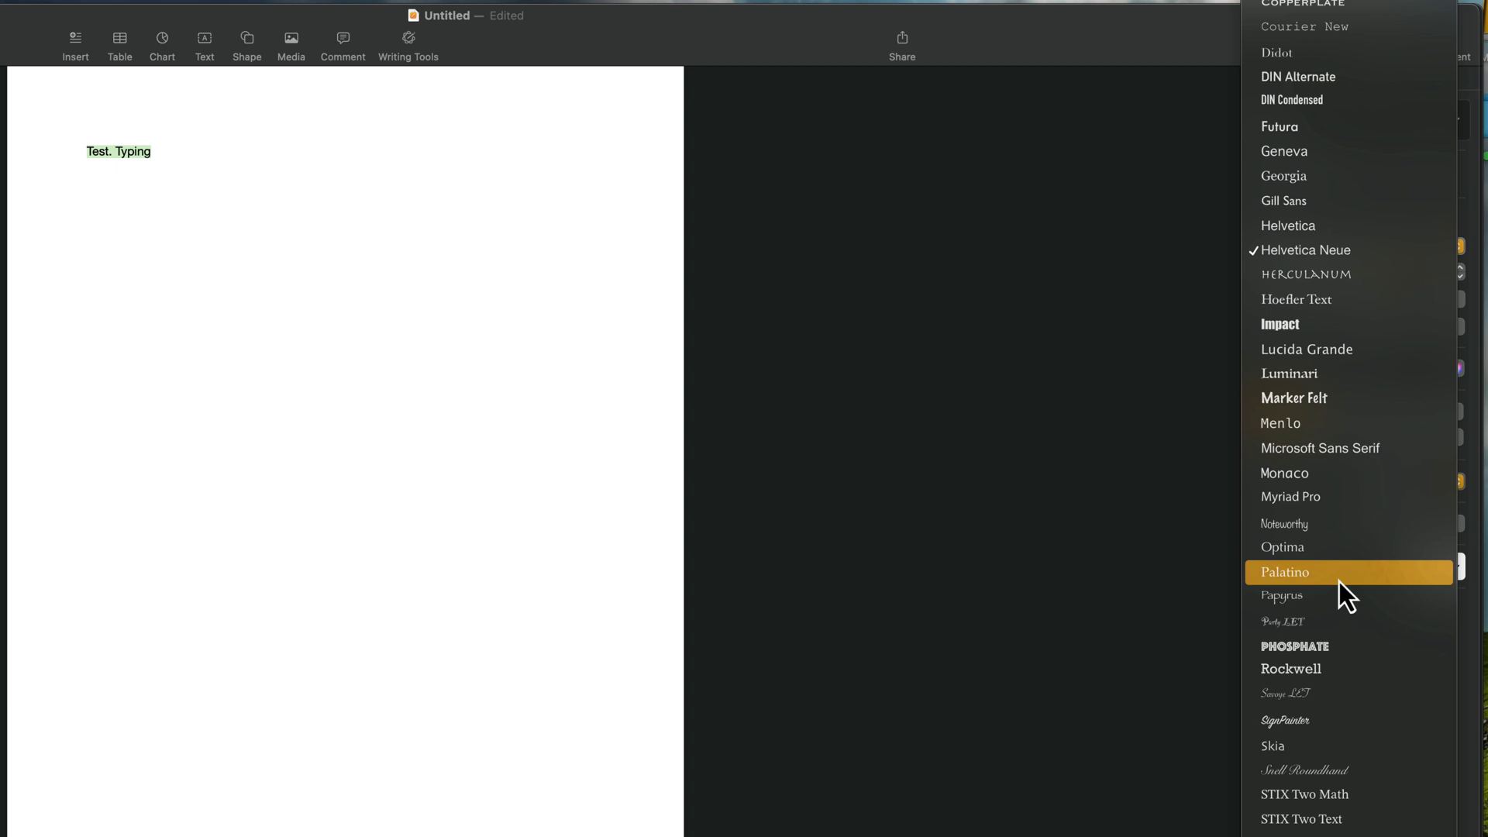
Step: Set 'Test. Typing' to Monaco at 26 pt
left_click(1297, 478)
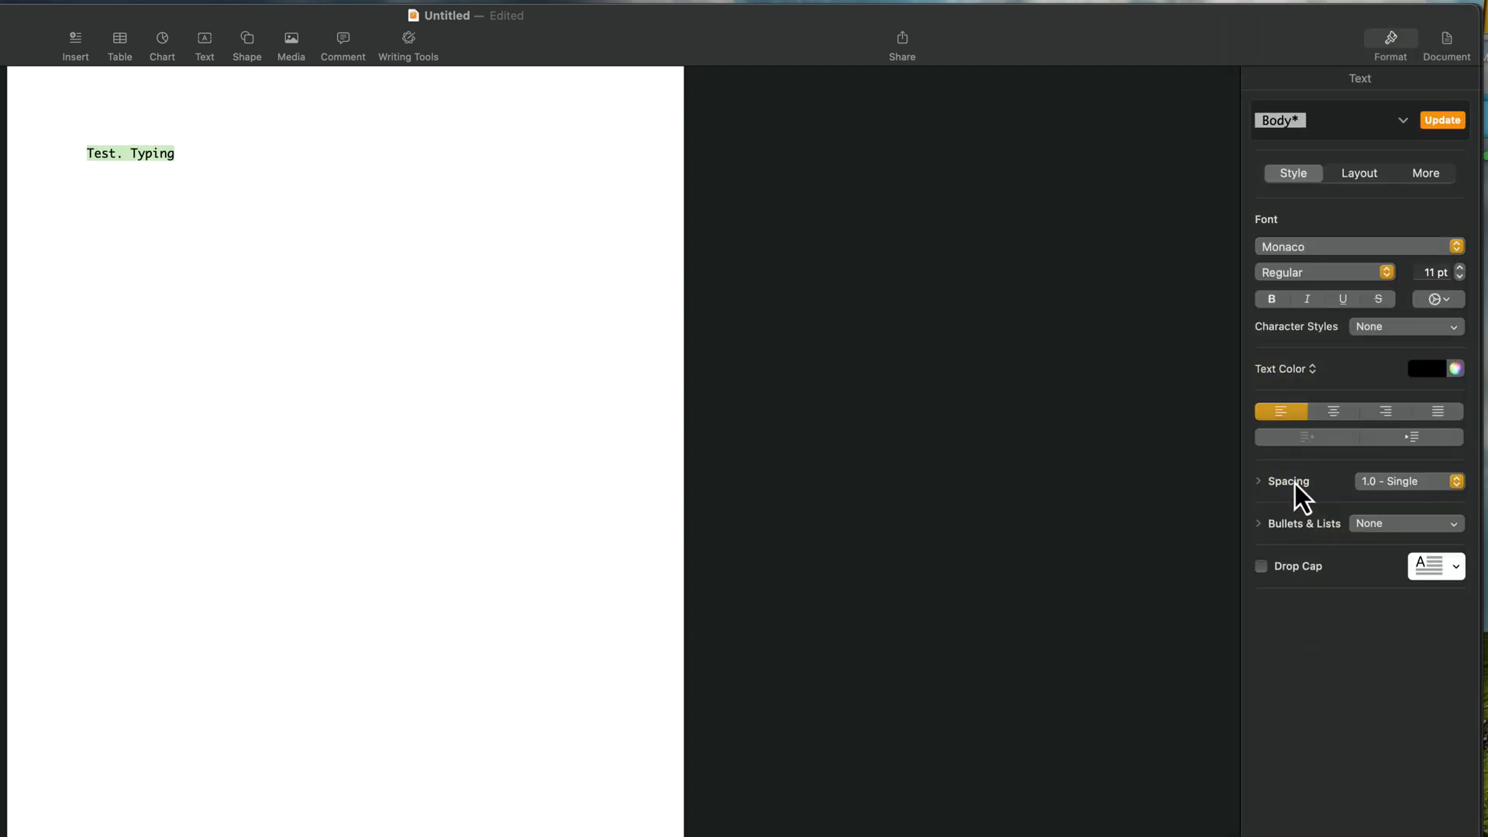
left_click(1336, 272)
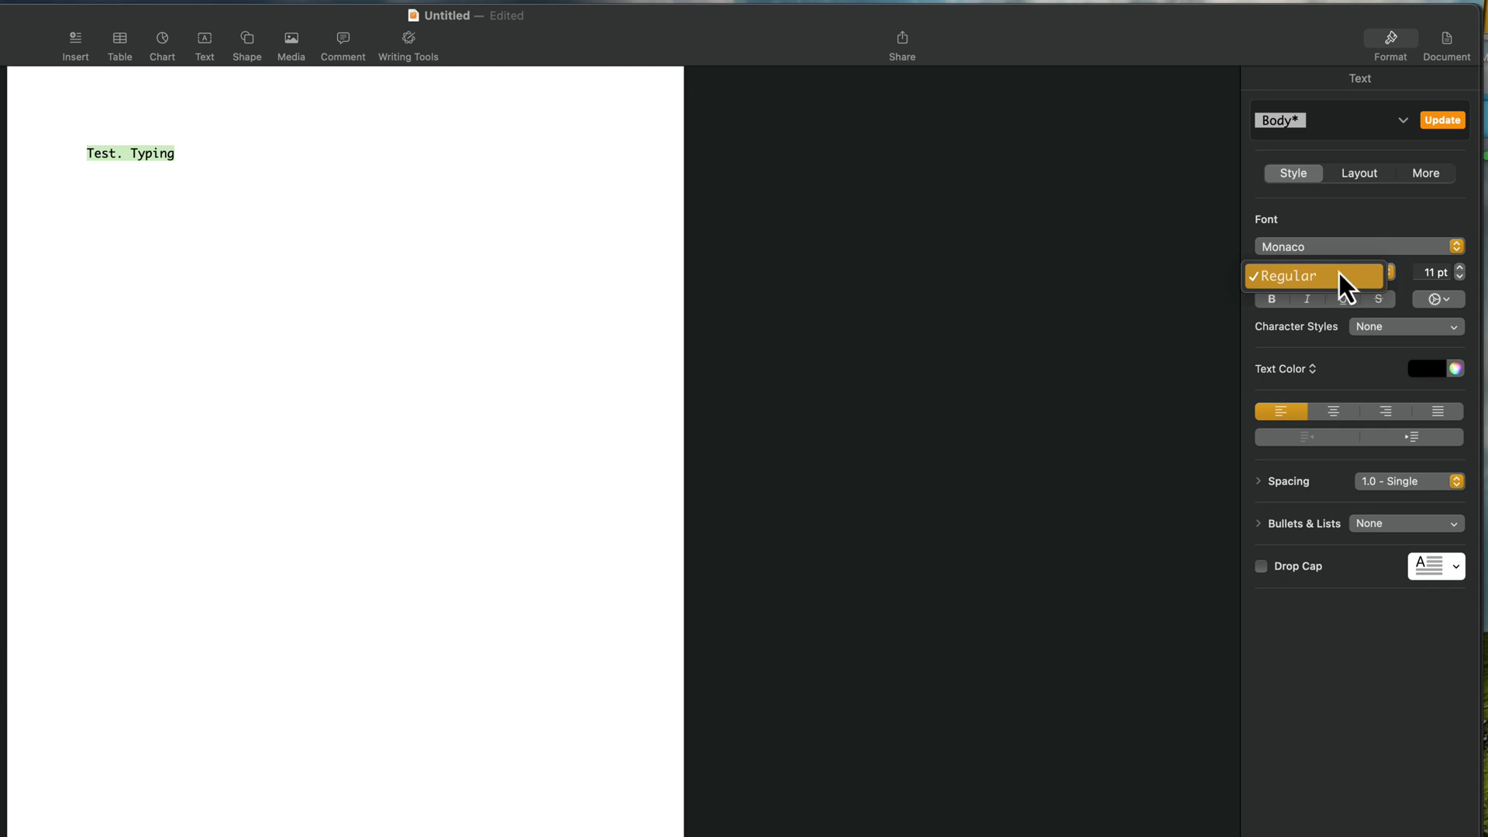
left_click(1409, 273)
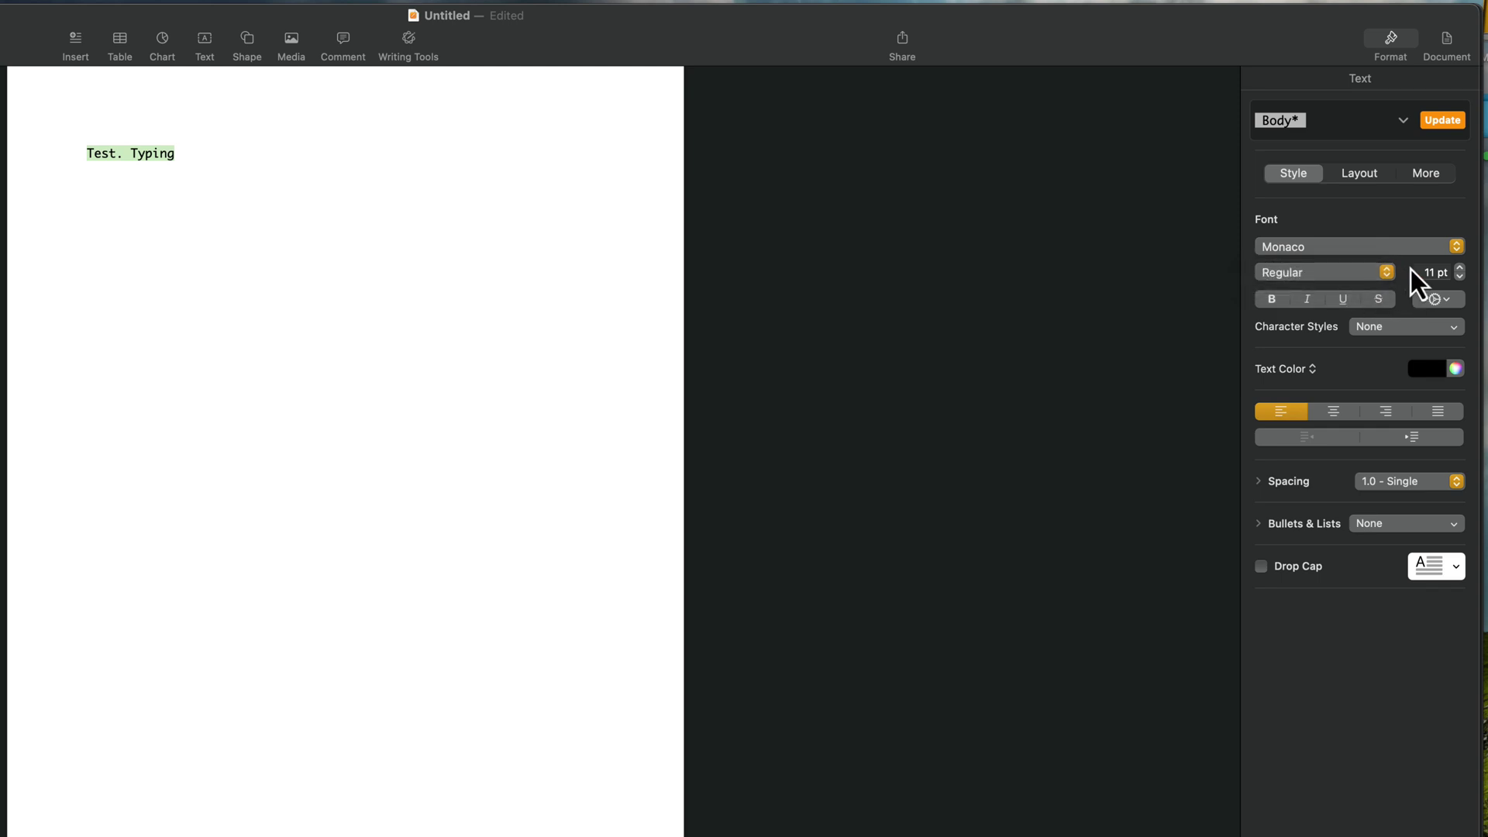
left_click(1439, 273)
key("BackSpace")
type("26")
left_click(1460, 268)
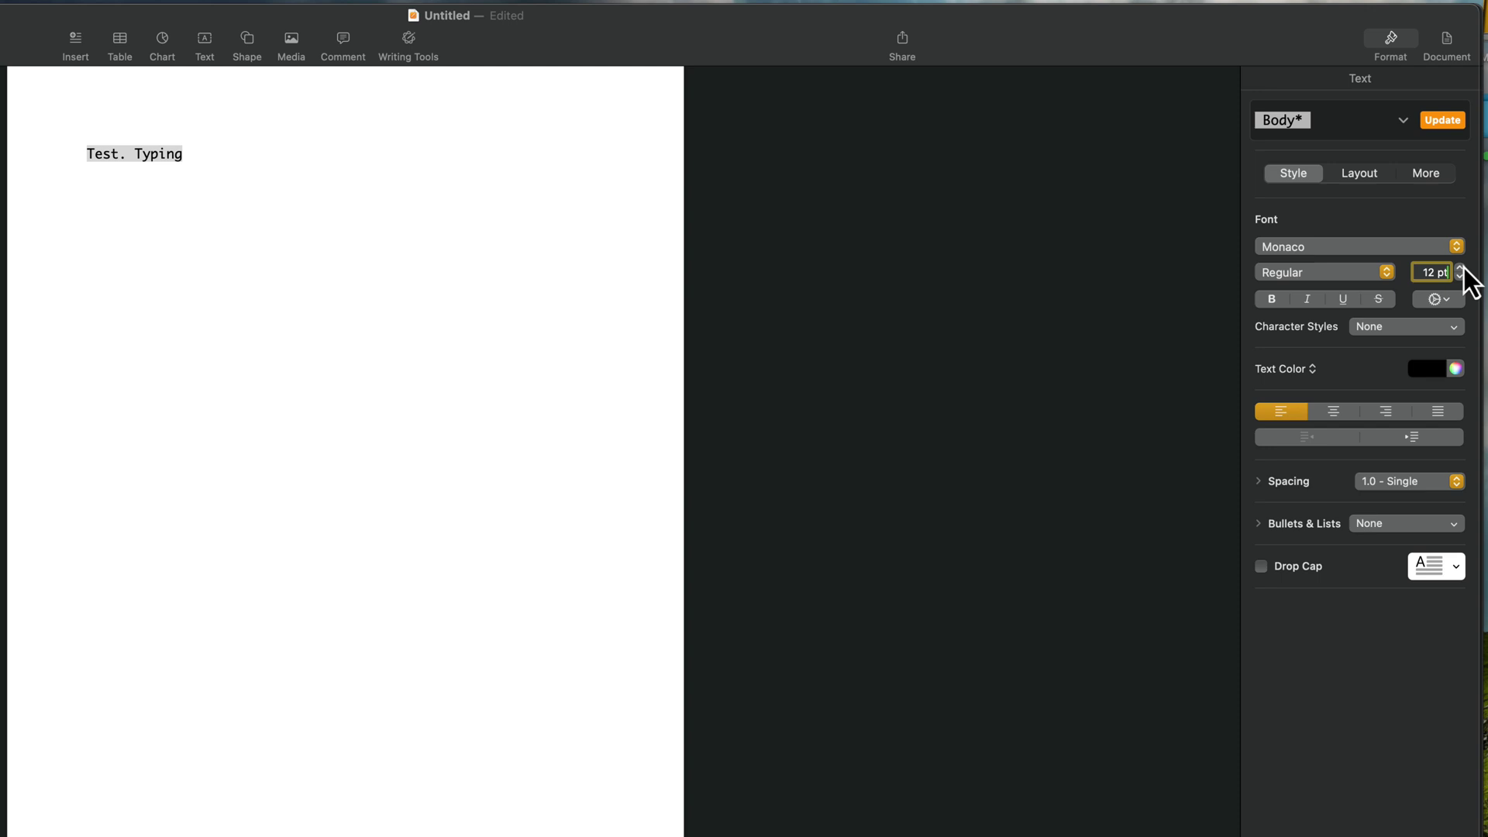
left_click(1429, 269)
type("26")
key("Return")
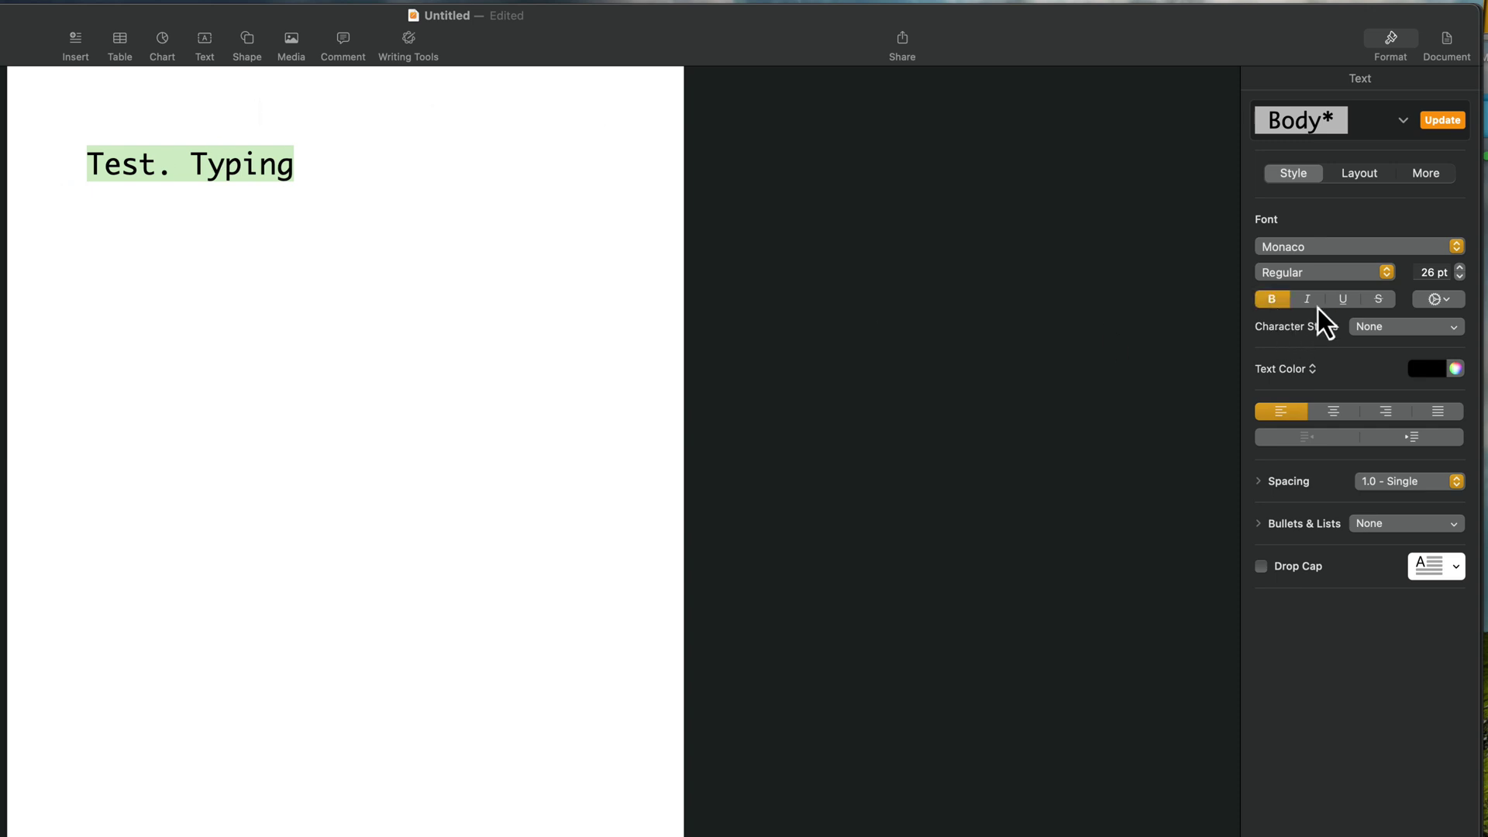
Step: Apply underline and strikethrough to the heading, then undo them
left_click(1348, 303)
left_click(1381, 302)
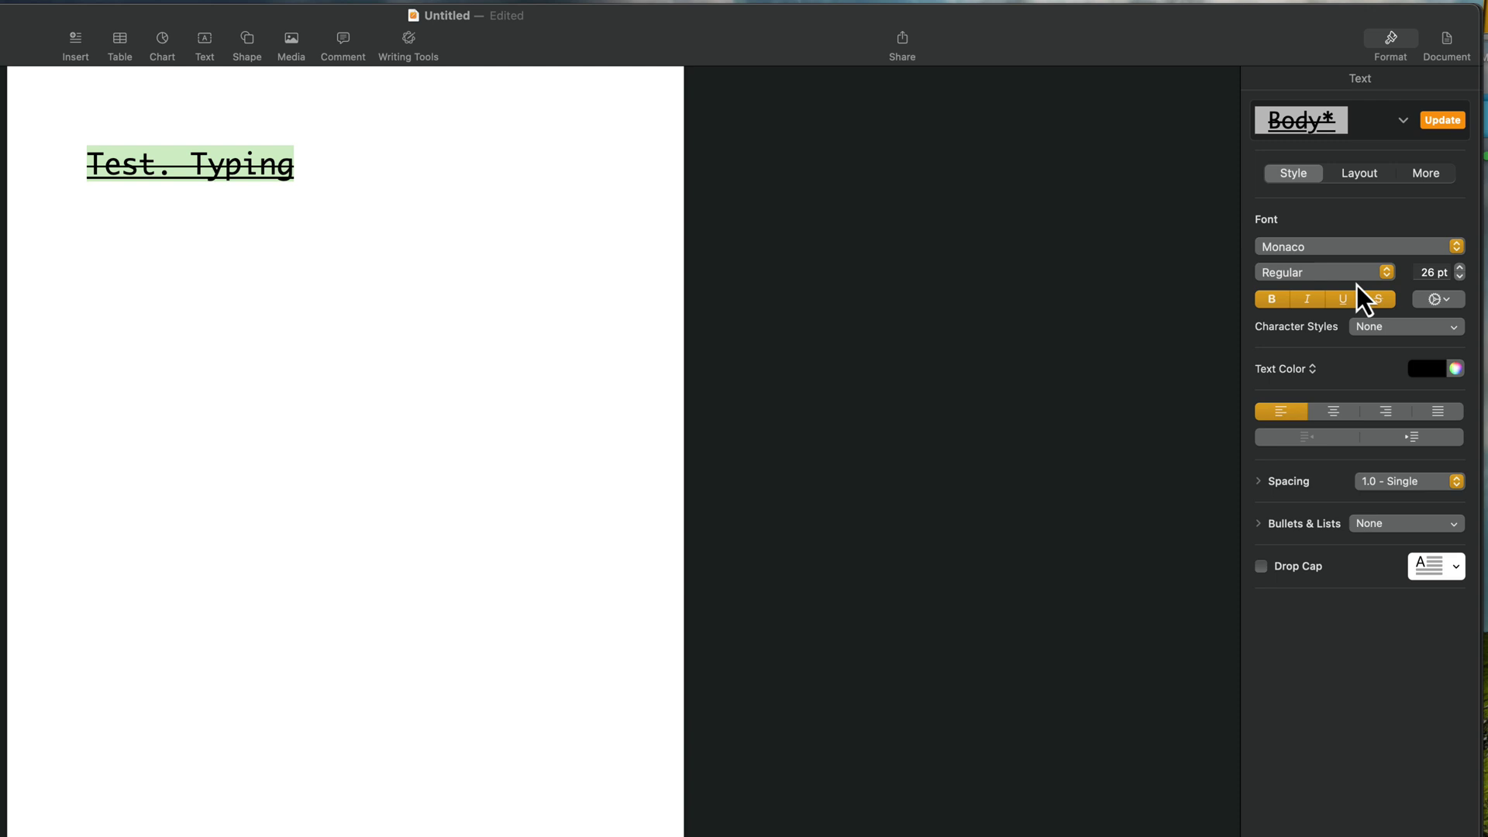
key("super+z")
key("super+z")
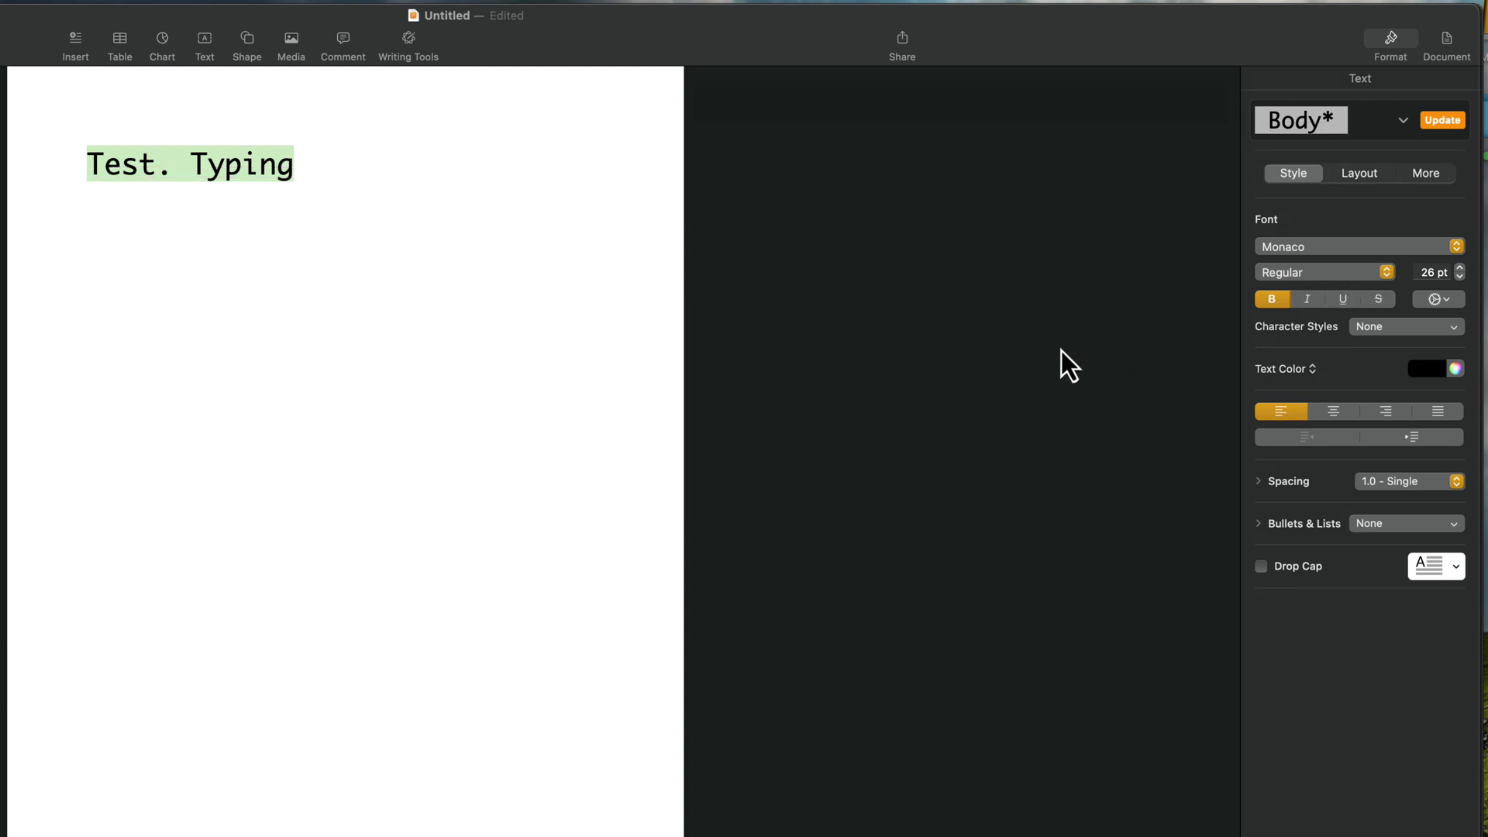
Step: Keep the character style at None, colour the heading red and centre it
left_click(1379, 327)
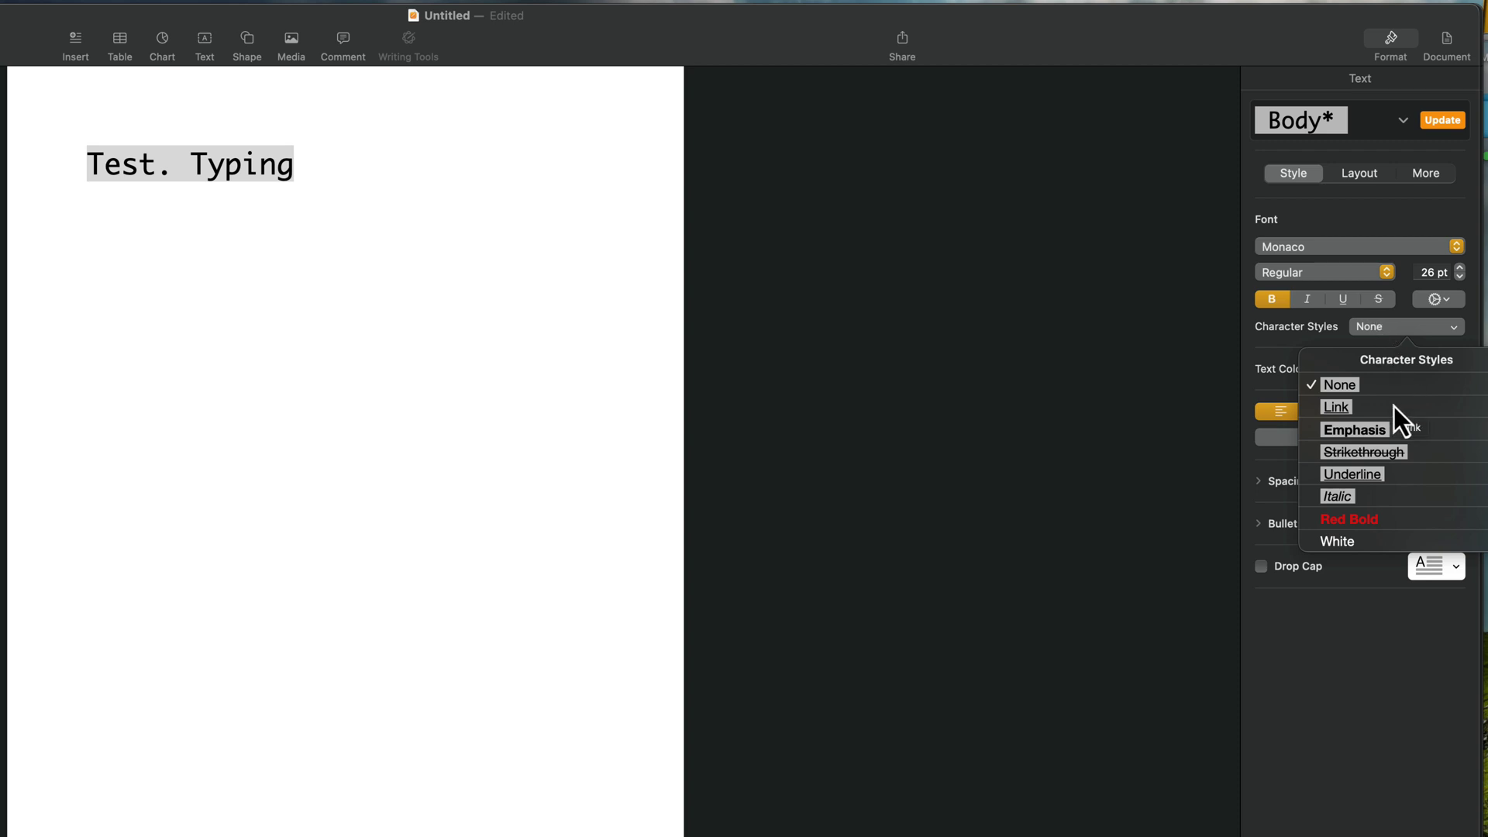
left_click(1352, 660)
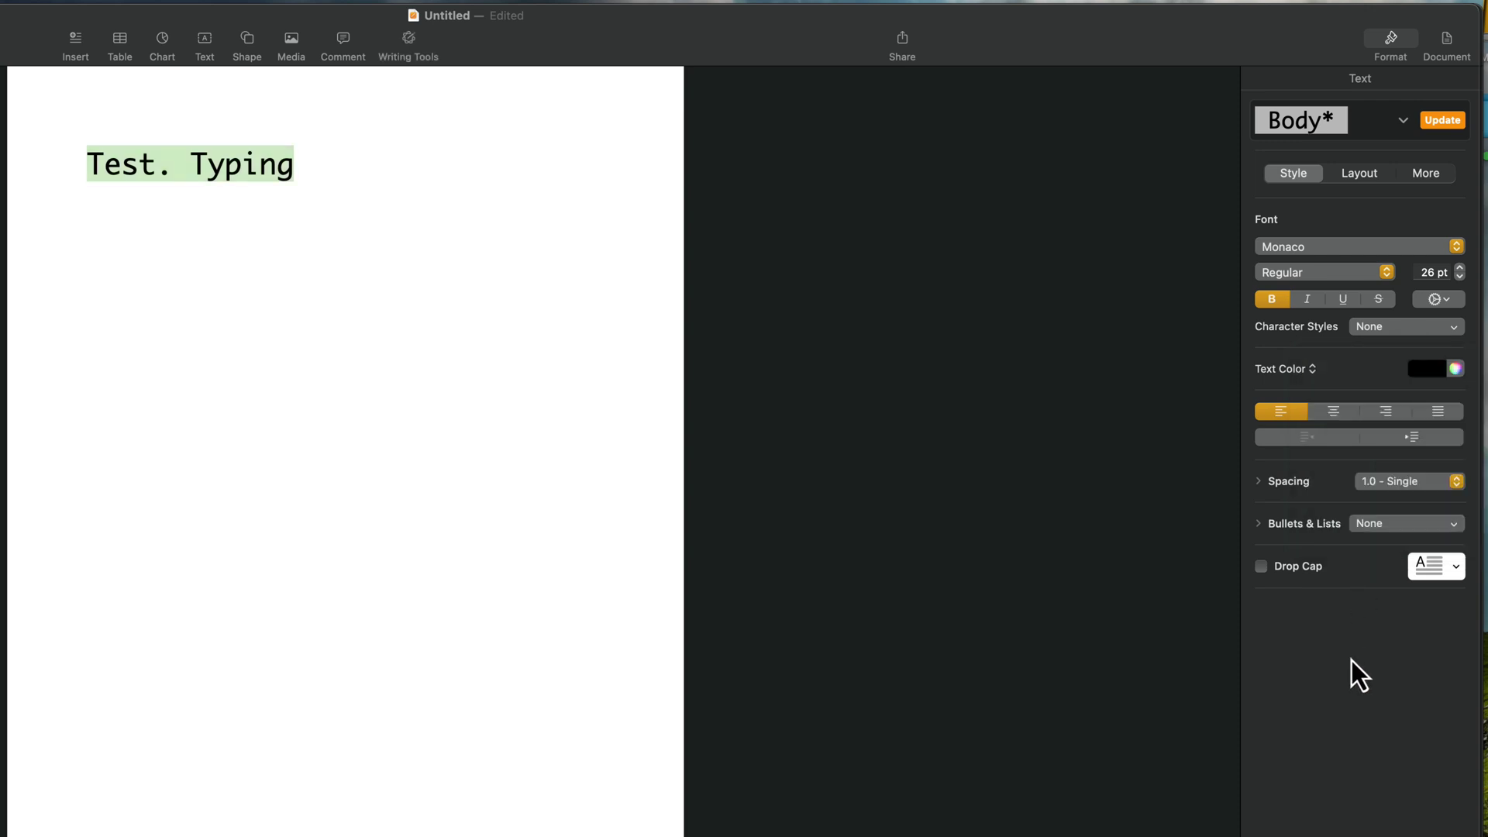
left_click(1428, 370)
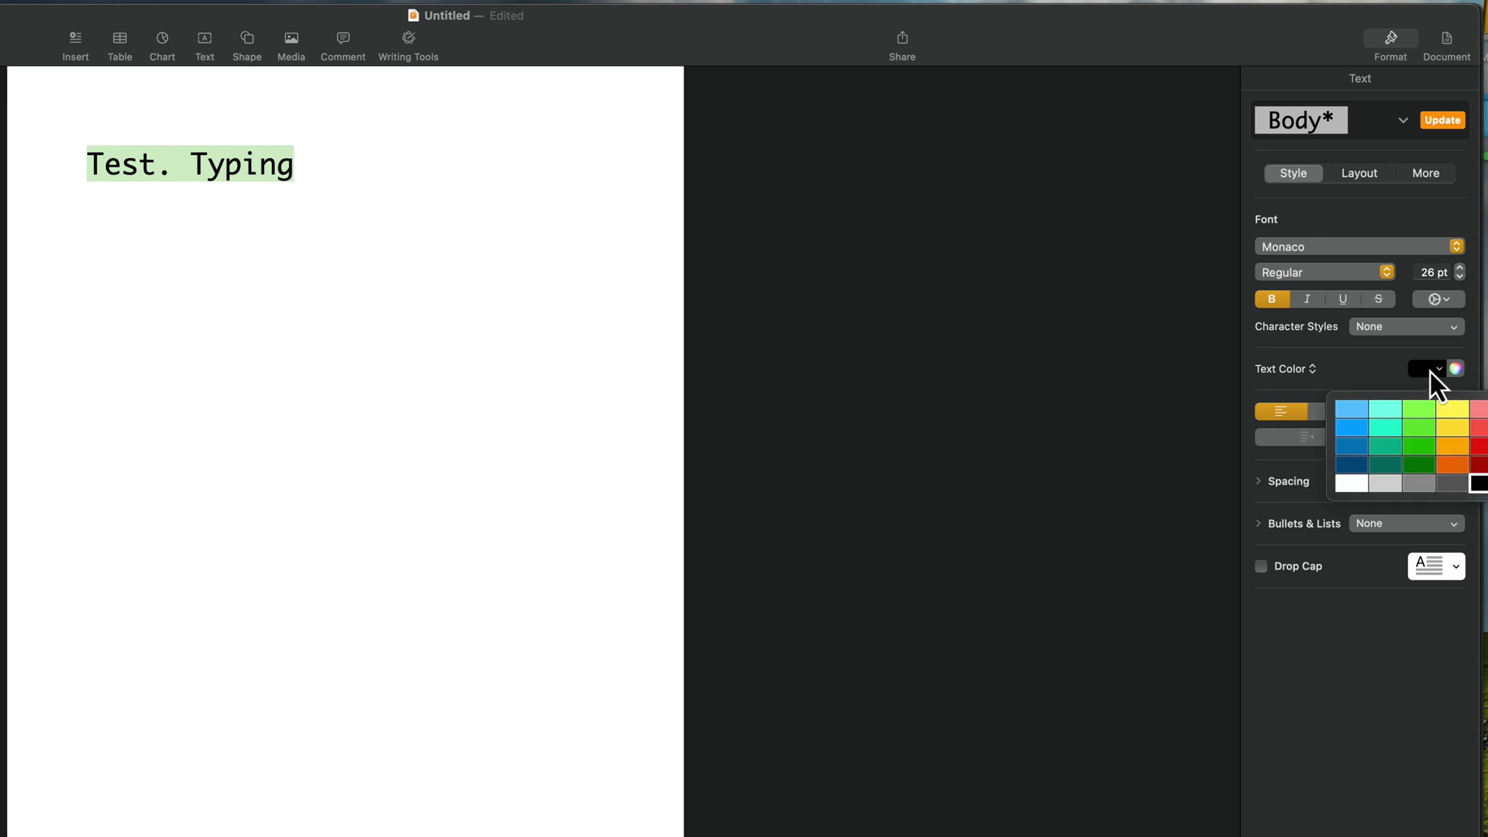
left_click(1477, 445)
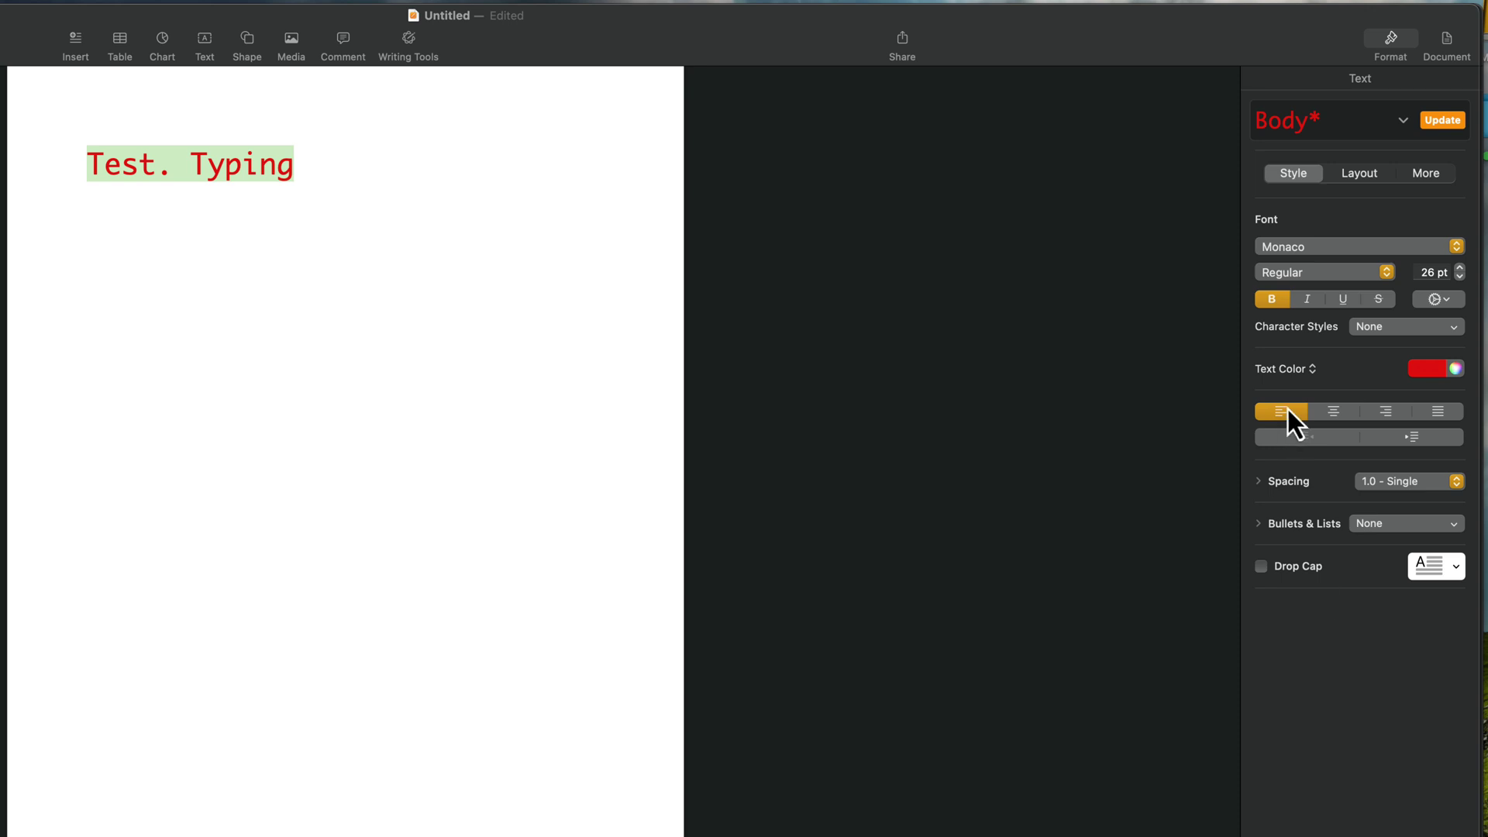
left_click(1337, 419)
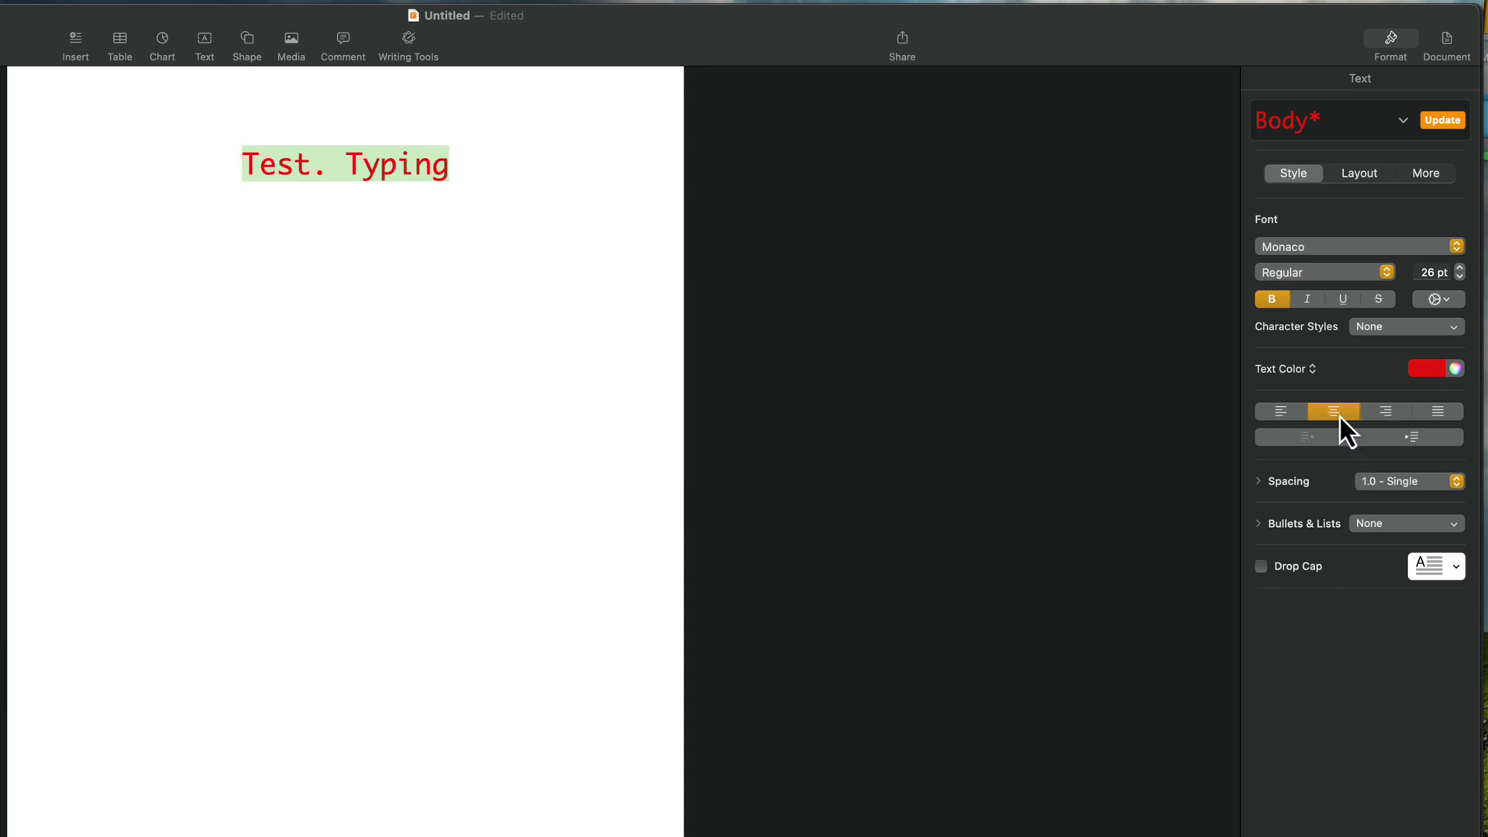
left_click(438, 166)
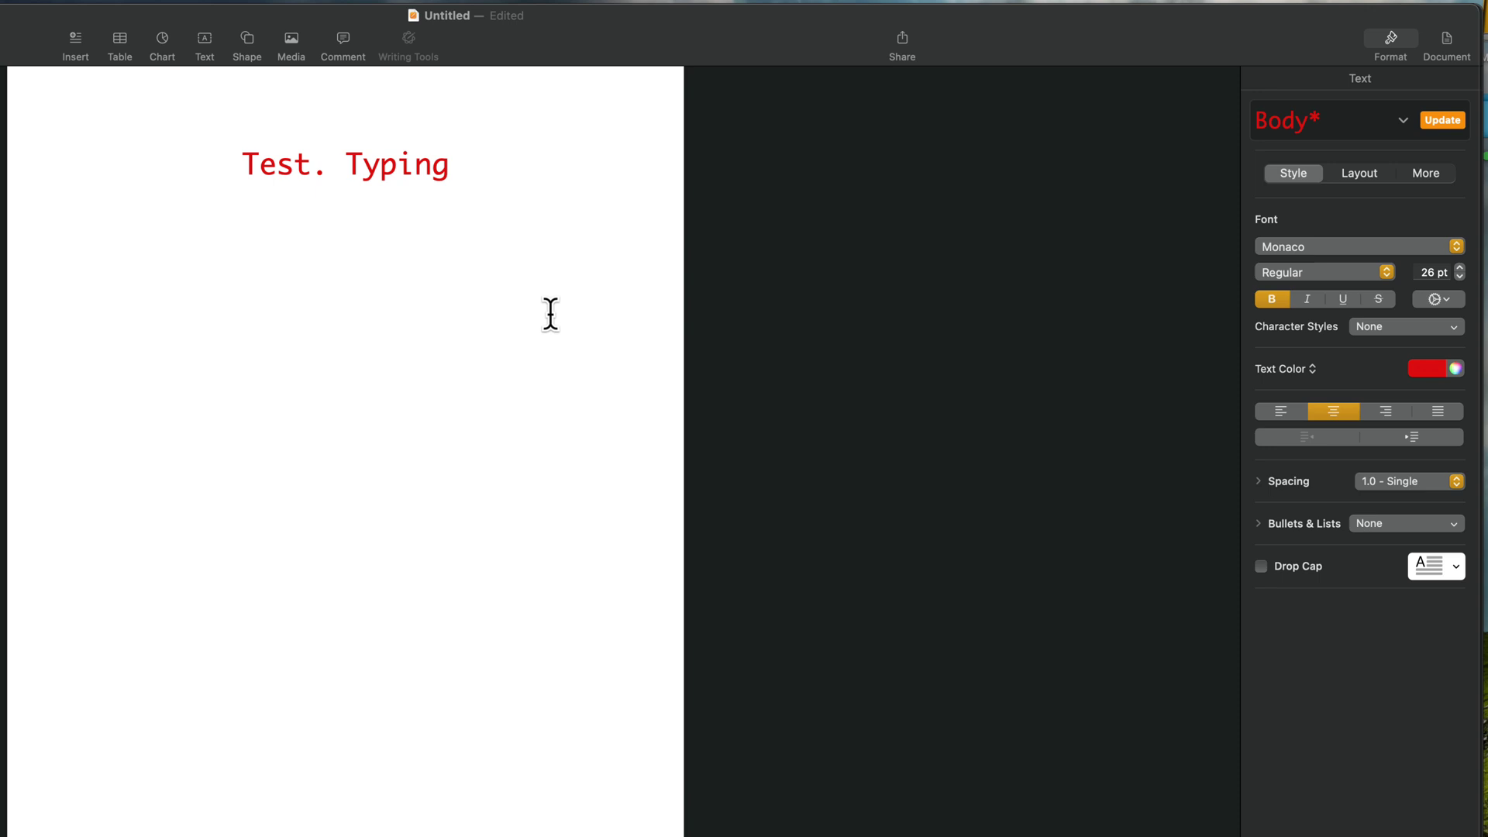
Step: Add blank lines below the heading and type 'Typing' left-aligned at 12 pt
key("Return")
key("Return")
key("Return")
left_click(1286, 417)
left_click(1433, 273)
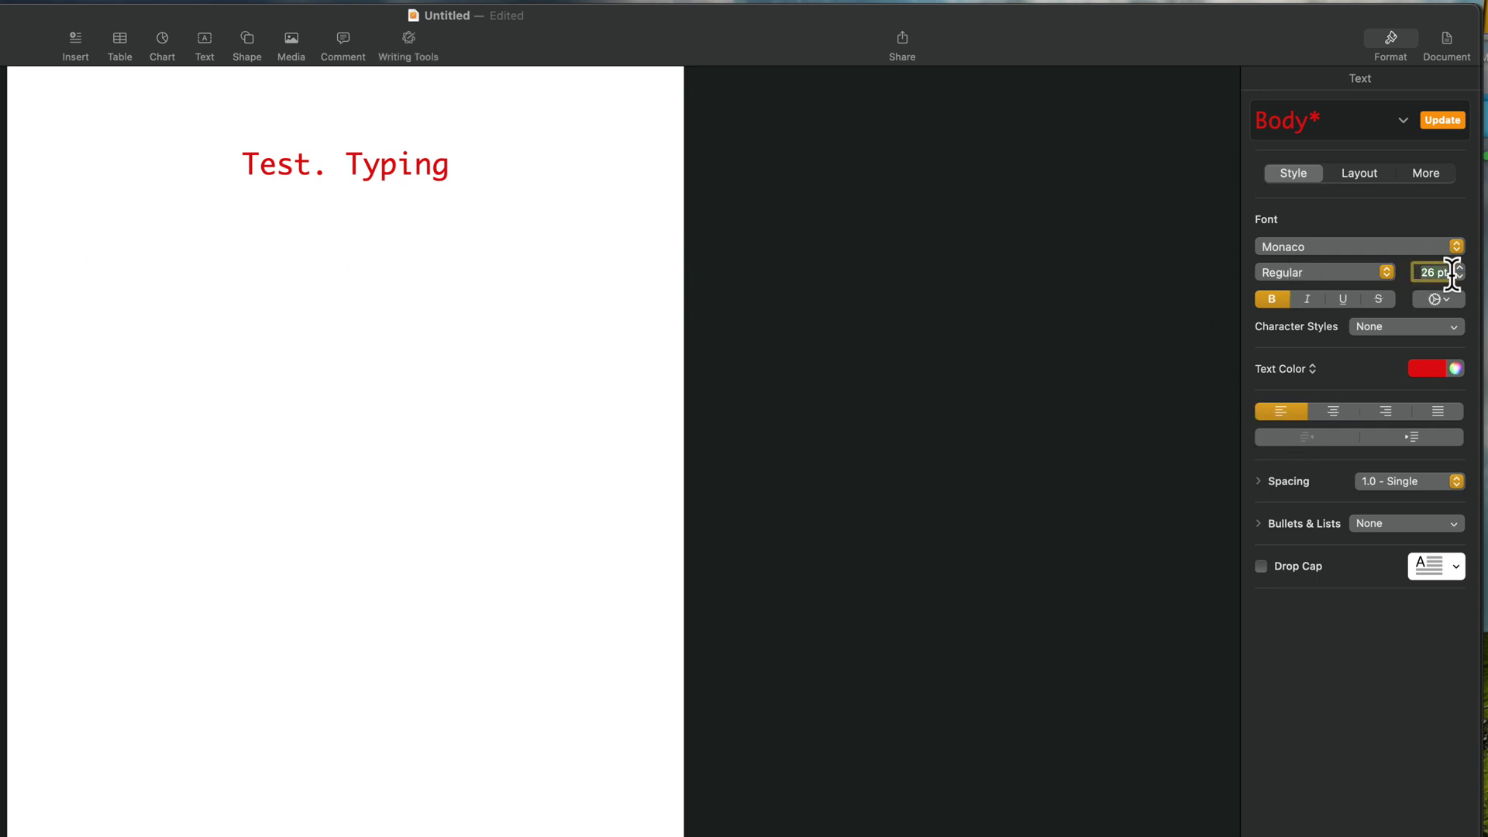
type("12")
key("Return")
left_click(208, 241)
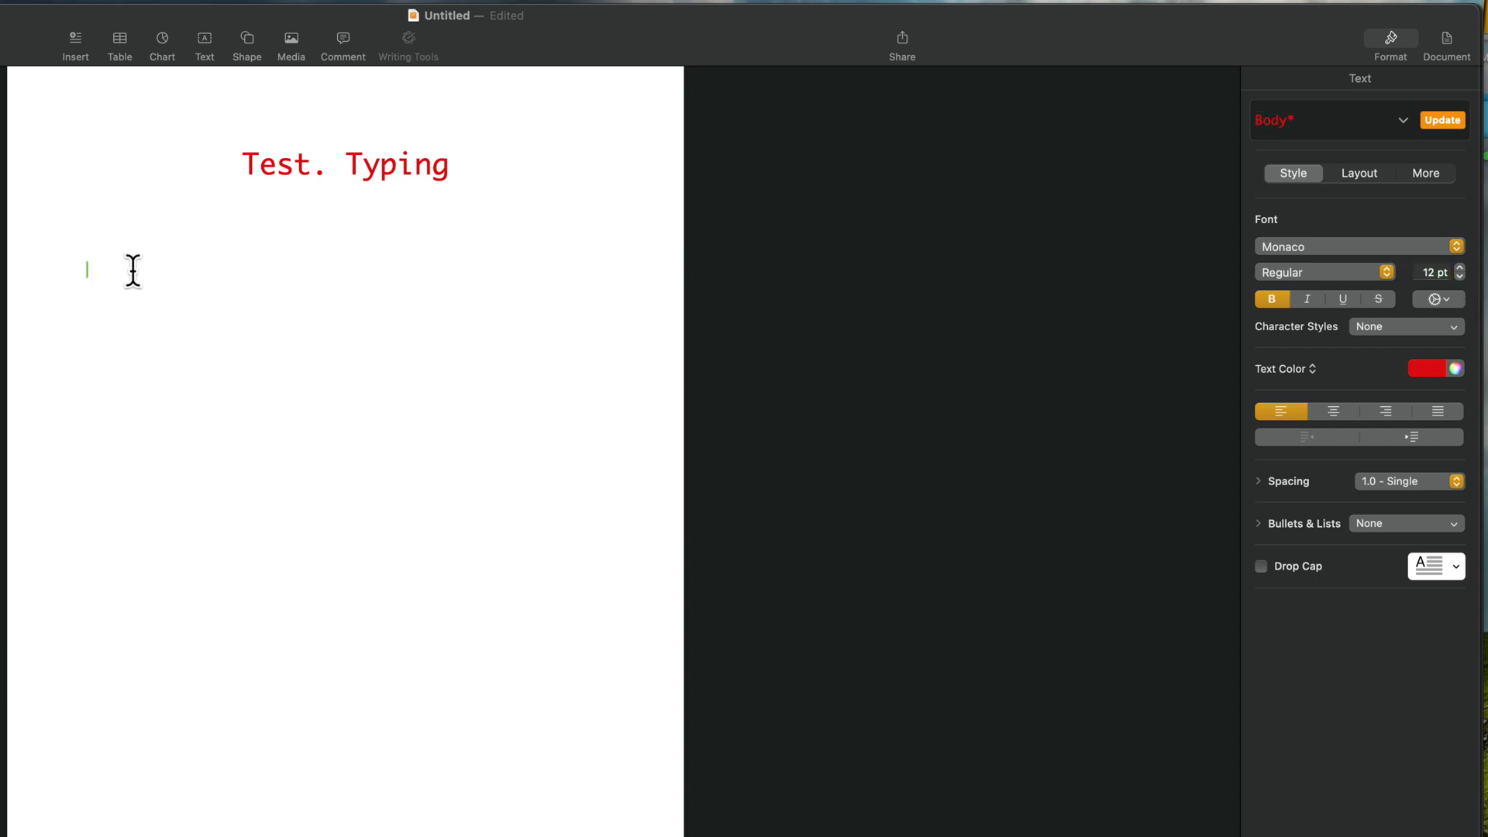
type("Typing")
Step: Make the word 'Typing' black
left_click_drag(136, 272, 83, 268)
left_click(1424, 368)
left_click(1475, 485)
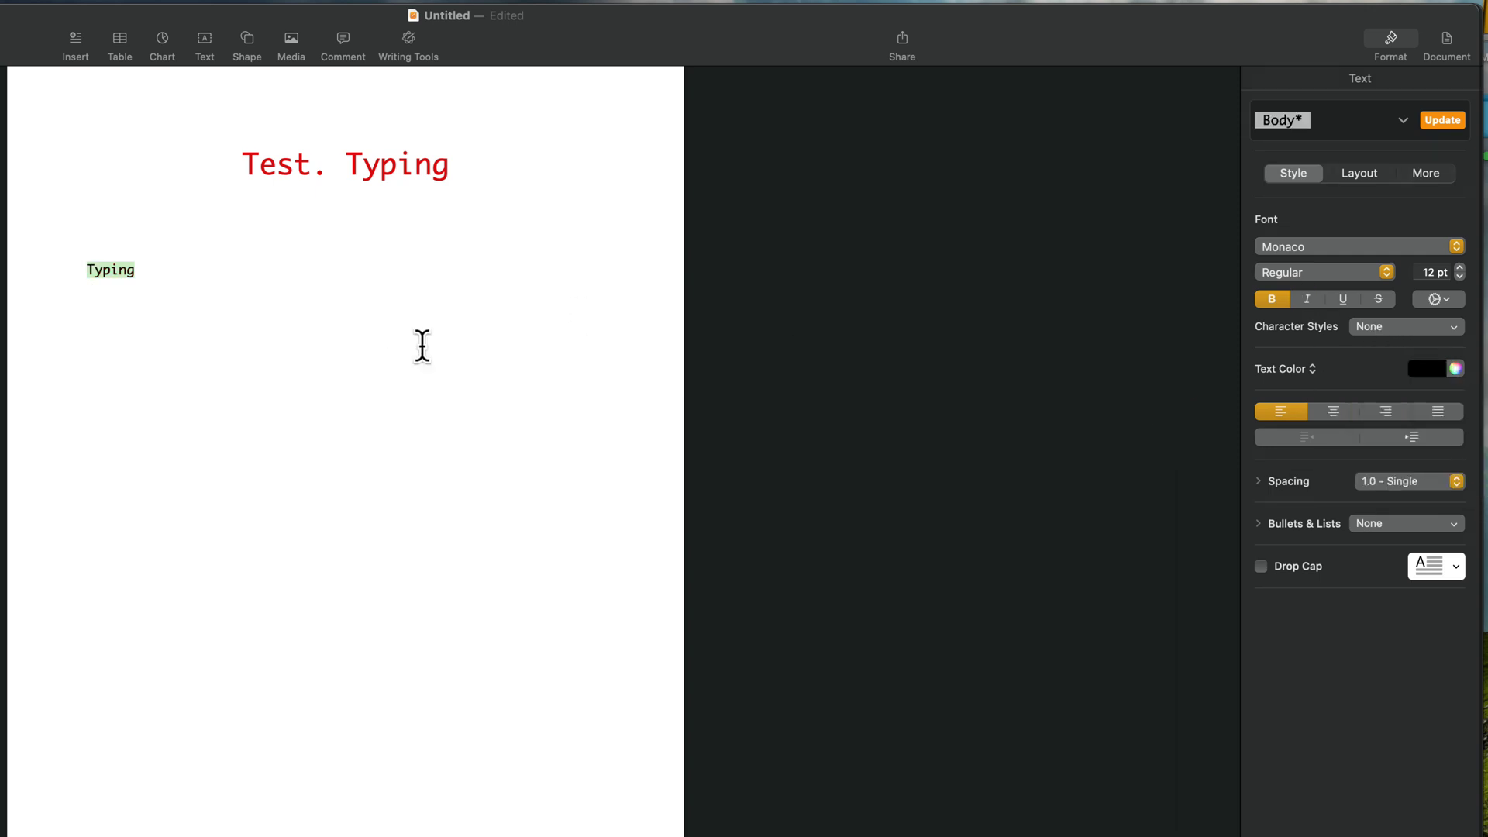
left_click(422, 346)
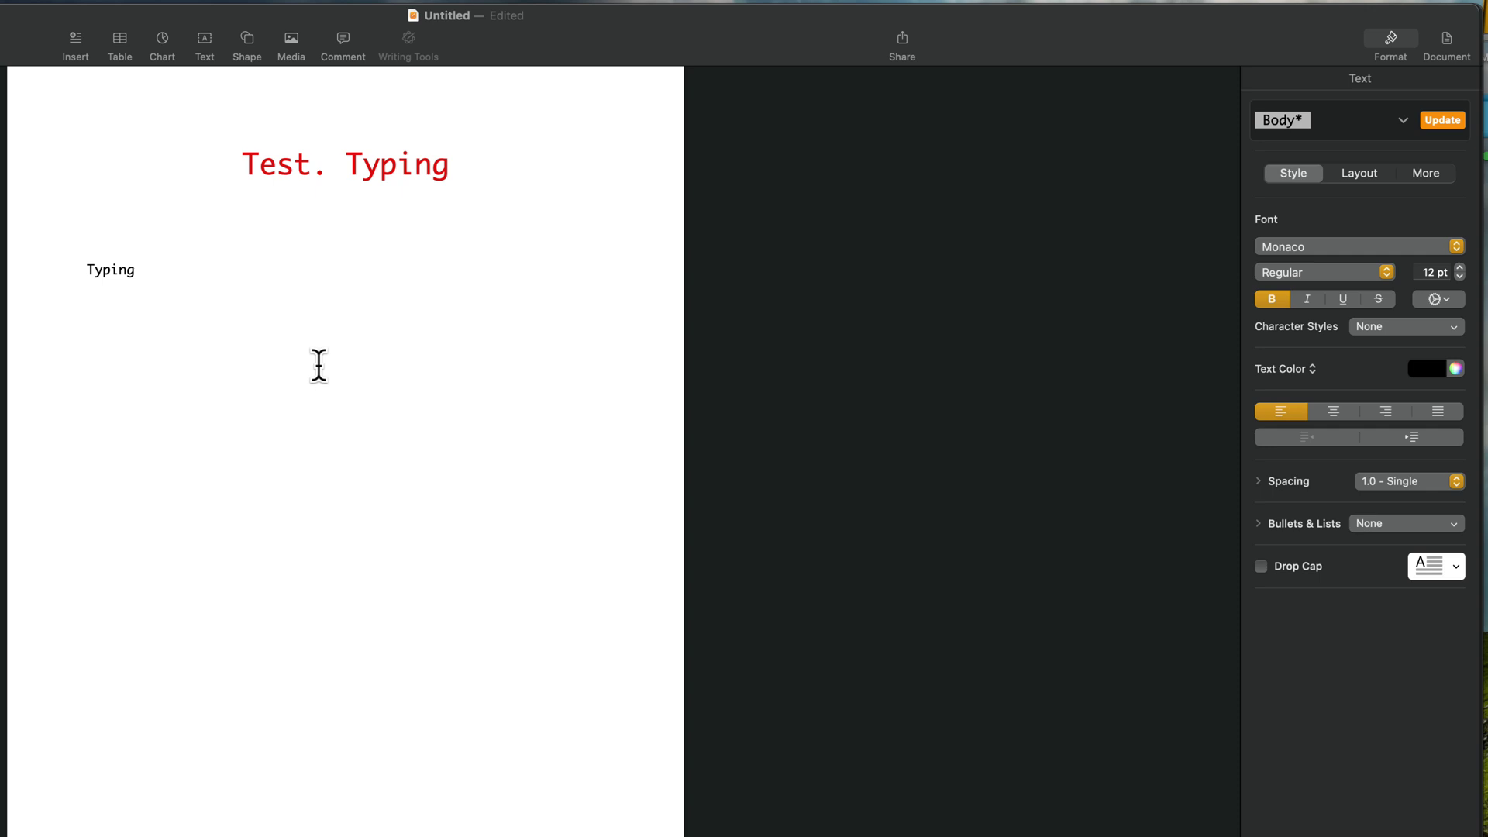
Step: Keep single line spacing and try a '- ONE' list line, then remove it
left_click(1395, 482)
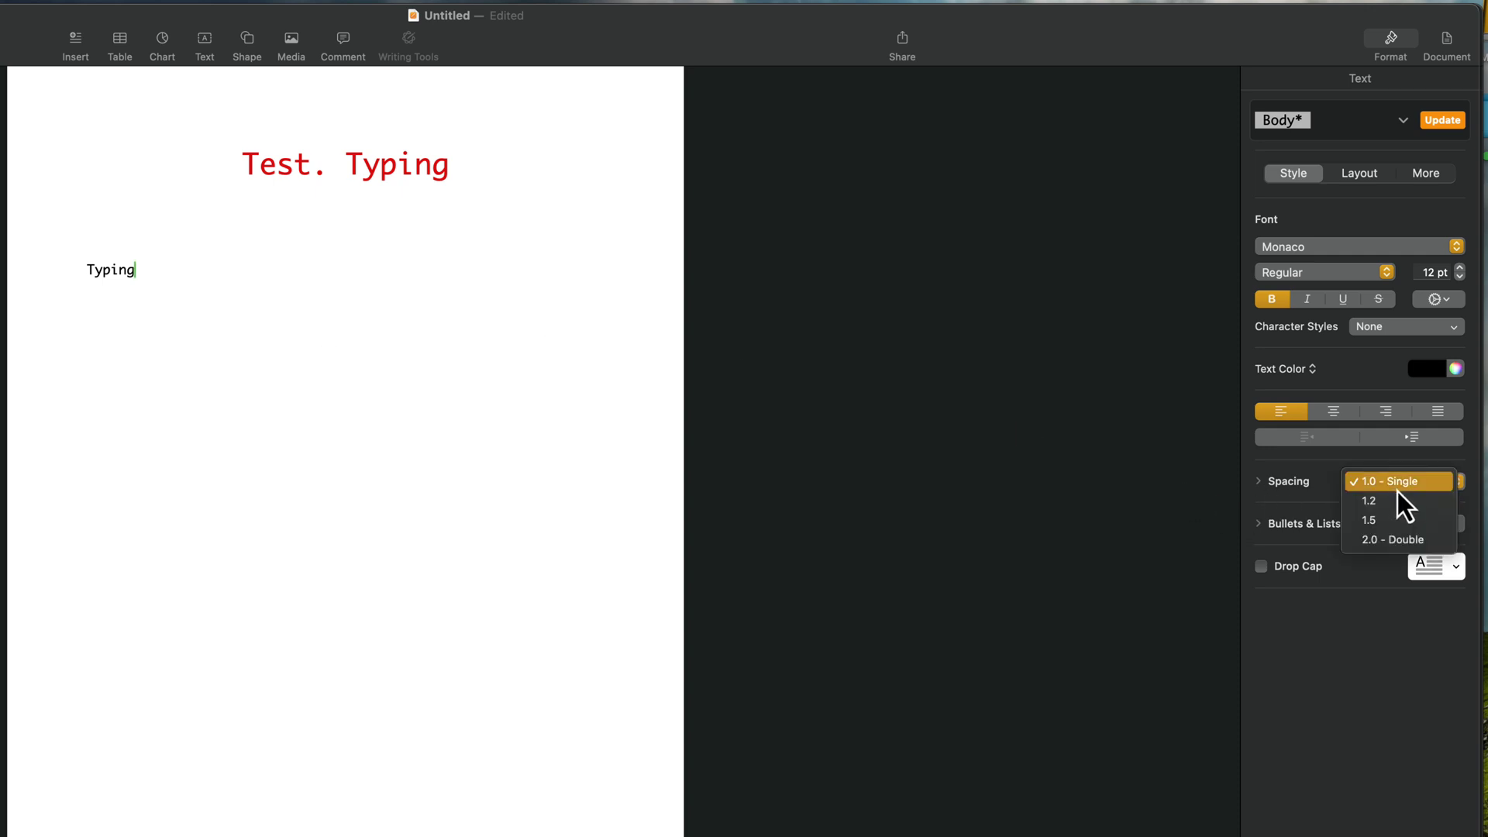
left_click(1361, 664)
left_click(1292, 529)
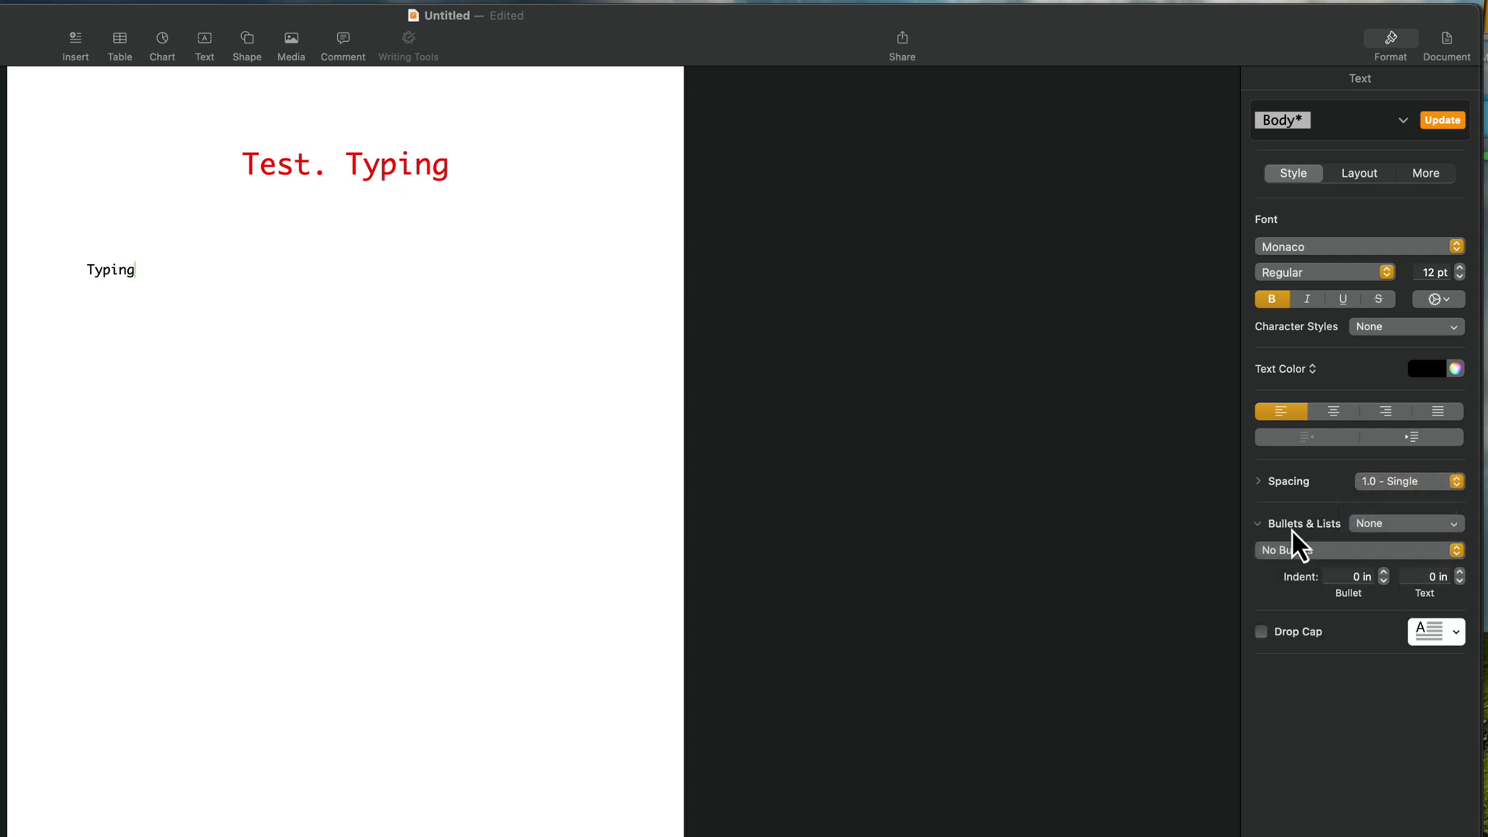
key("Return")
type("- ONE")
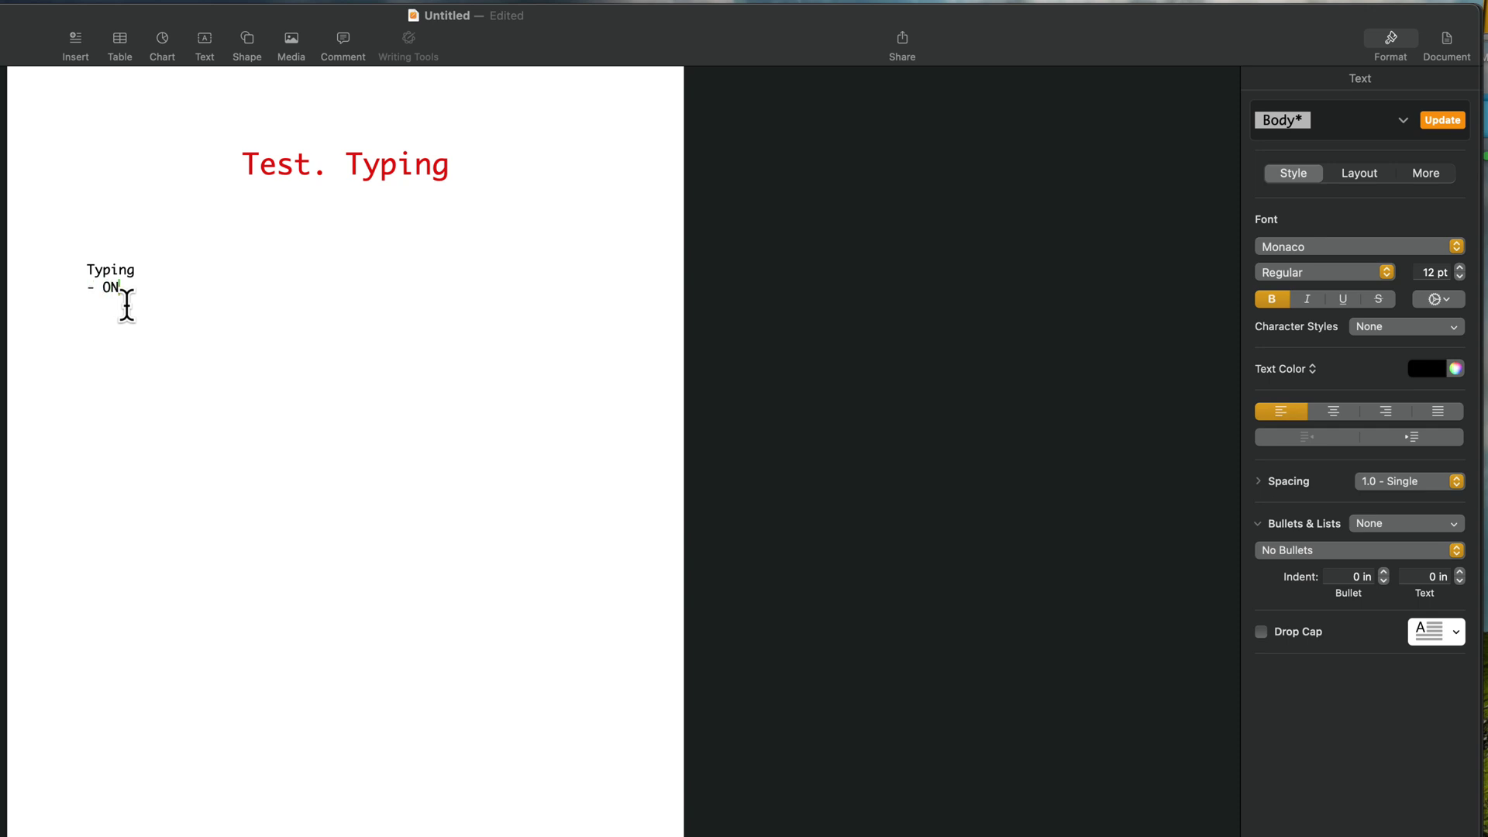
key("Return")
key("BackSpace")
key("BackSpace")
key("BackSpace")
key("BackSpace")
key("BackSpace")
Step: Paste List One, List Two, List Three as a bulleted list, followed by an empty line
type("List One List Two List Three")
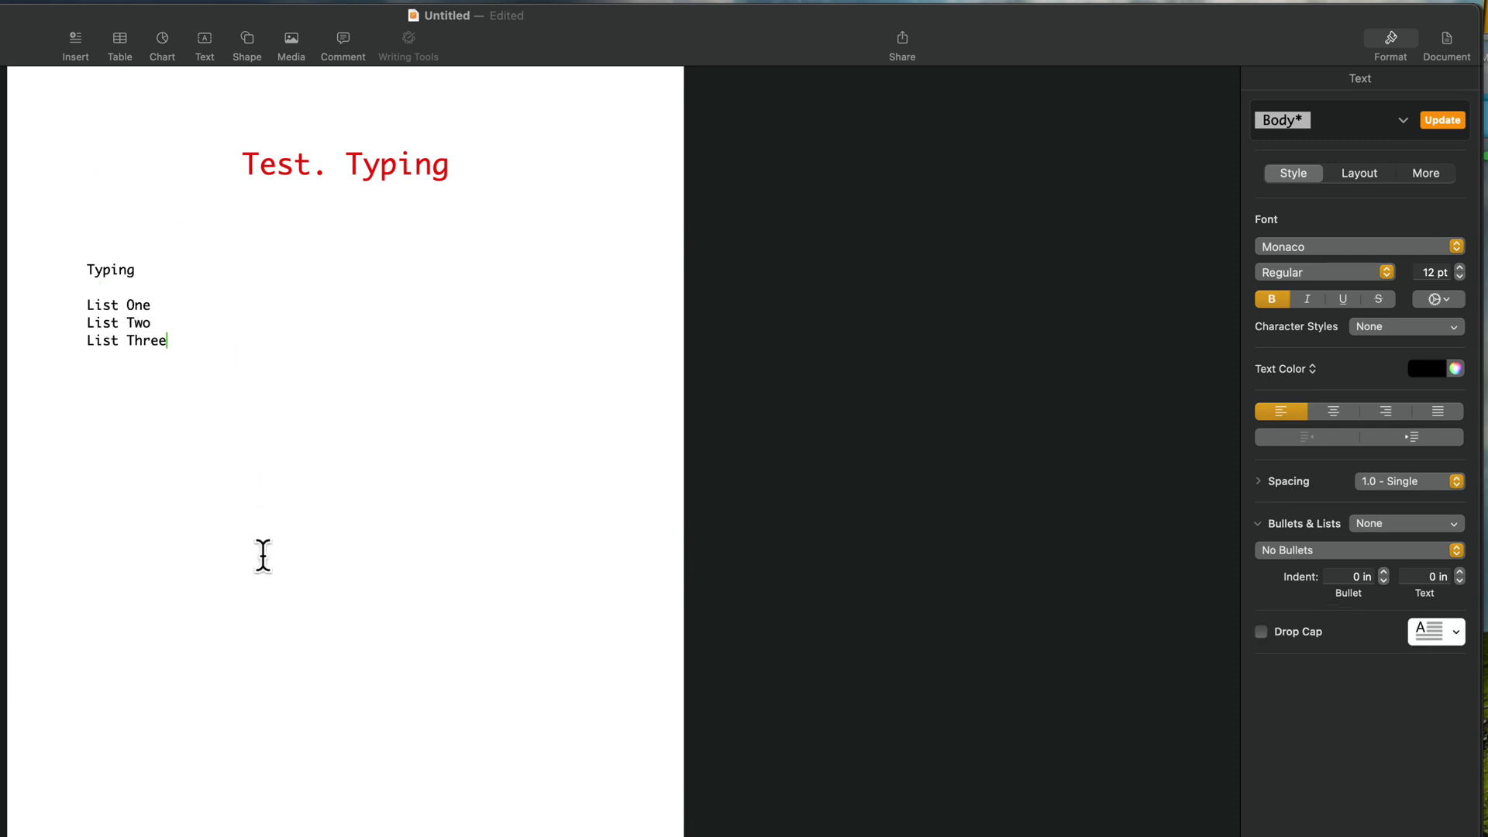
left_click_drag(168, 340, 76, 306)
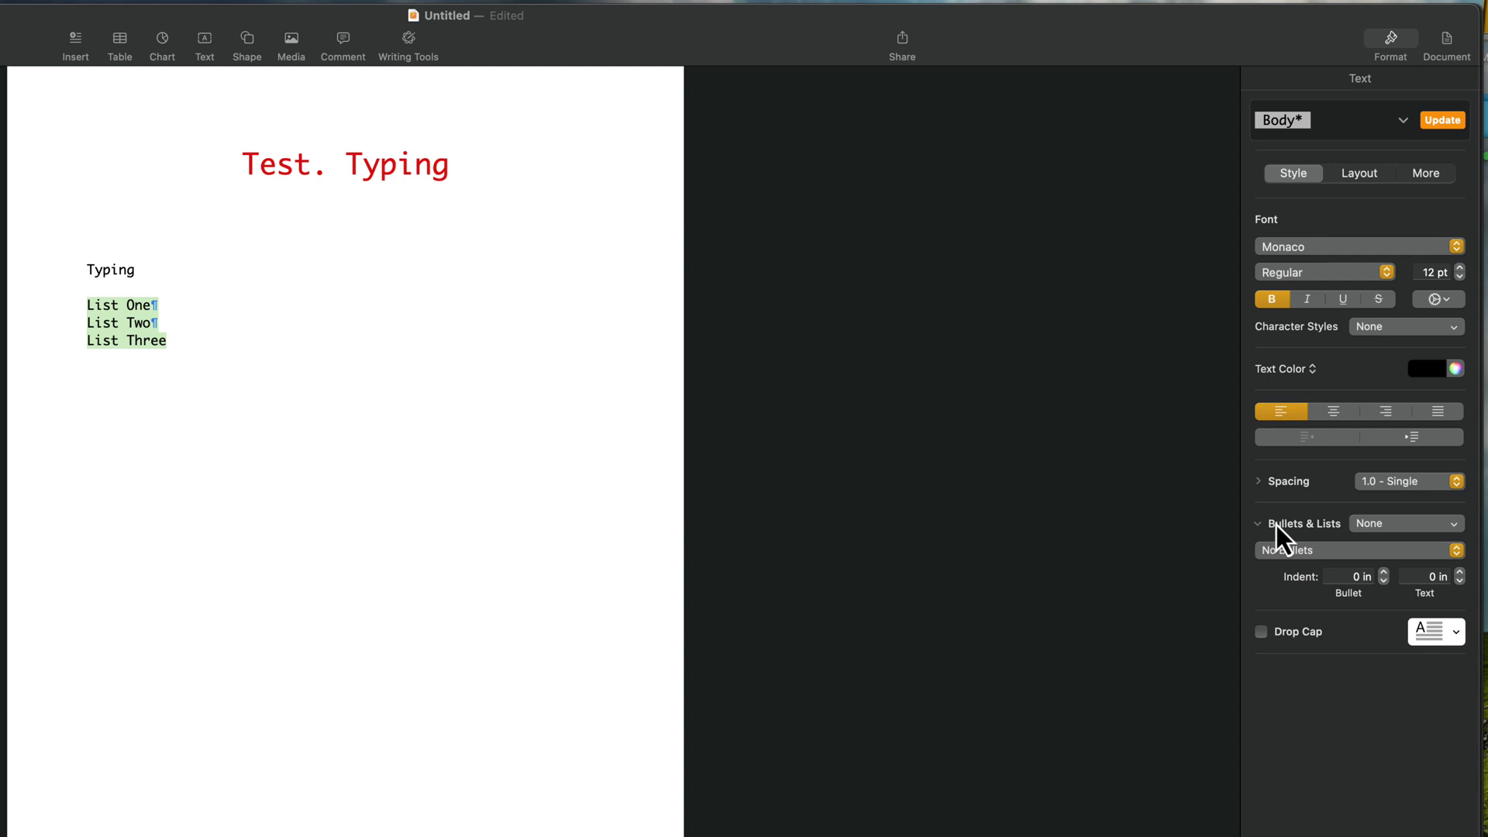
left_click(1377, 529)
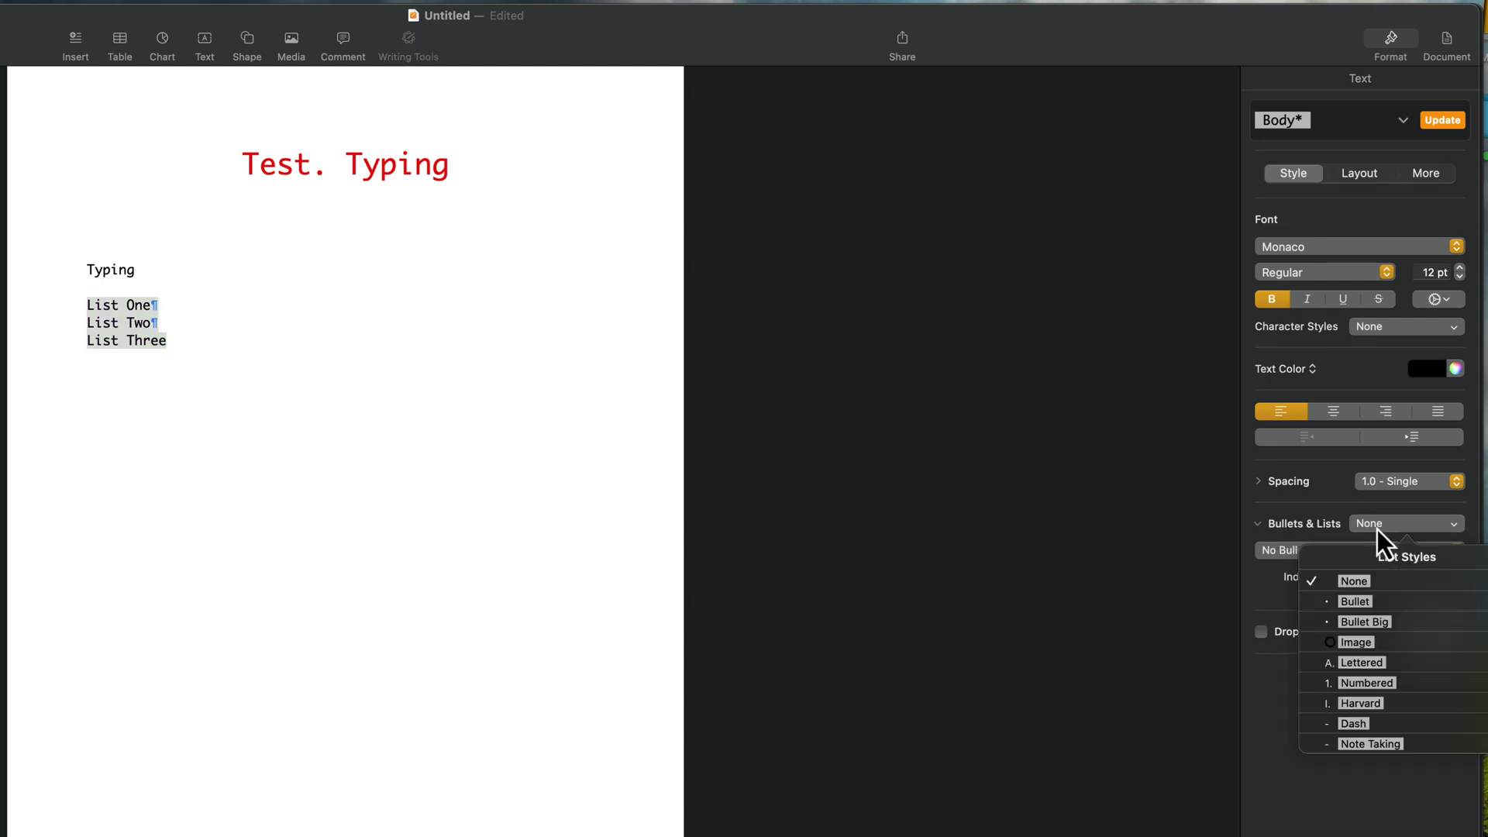
left_click(1365, 606)
left_click(512, 444)
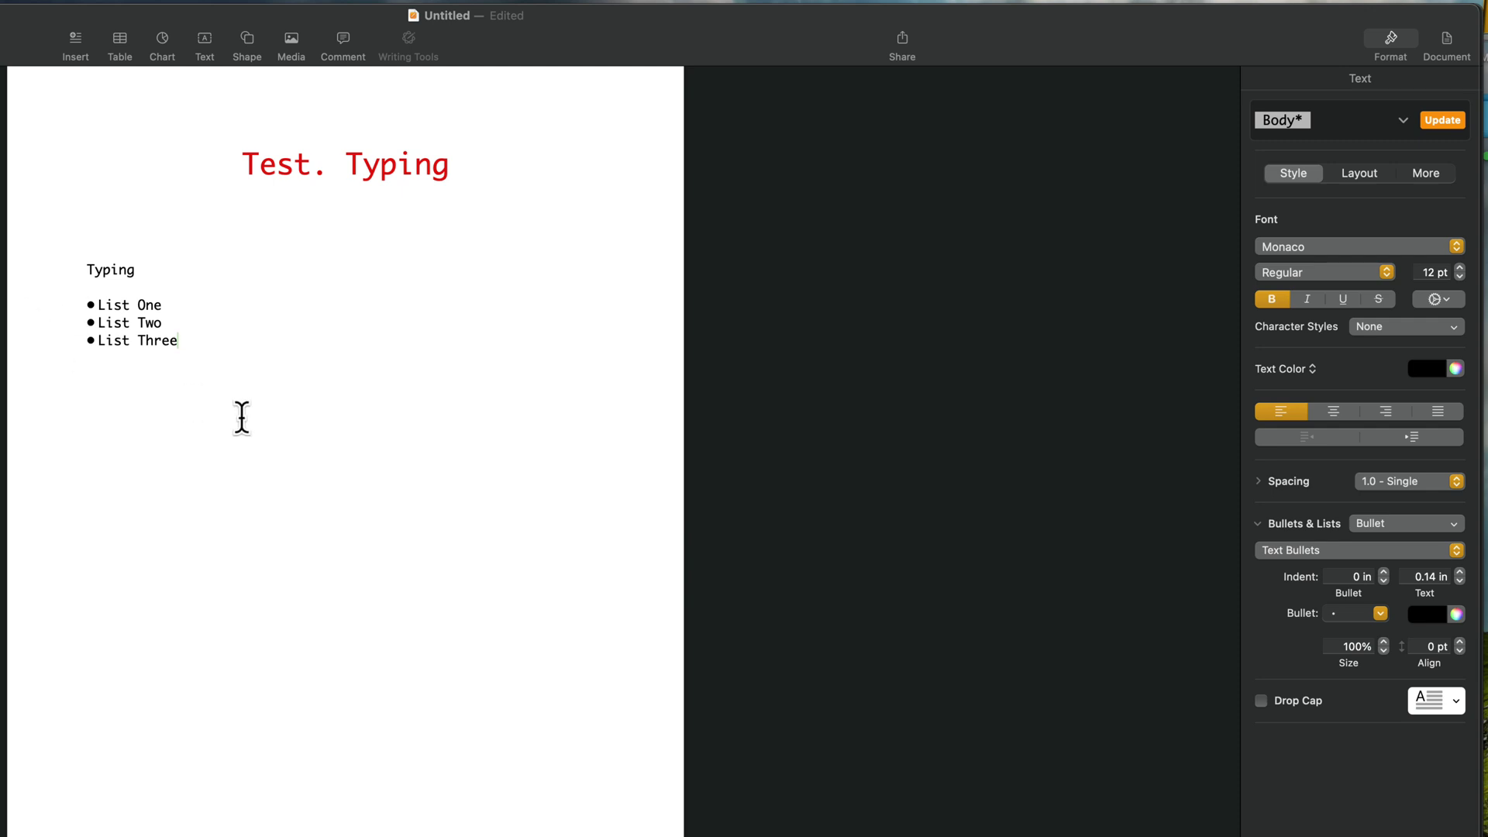
key("Return")
key("Return")
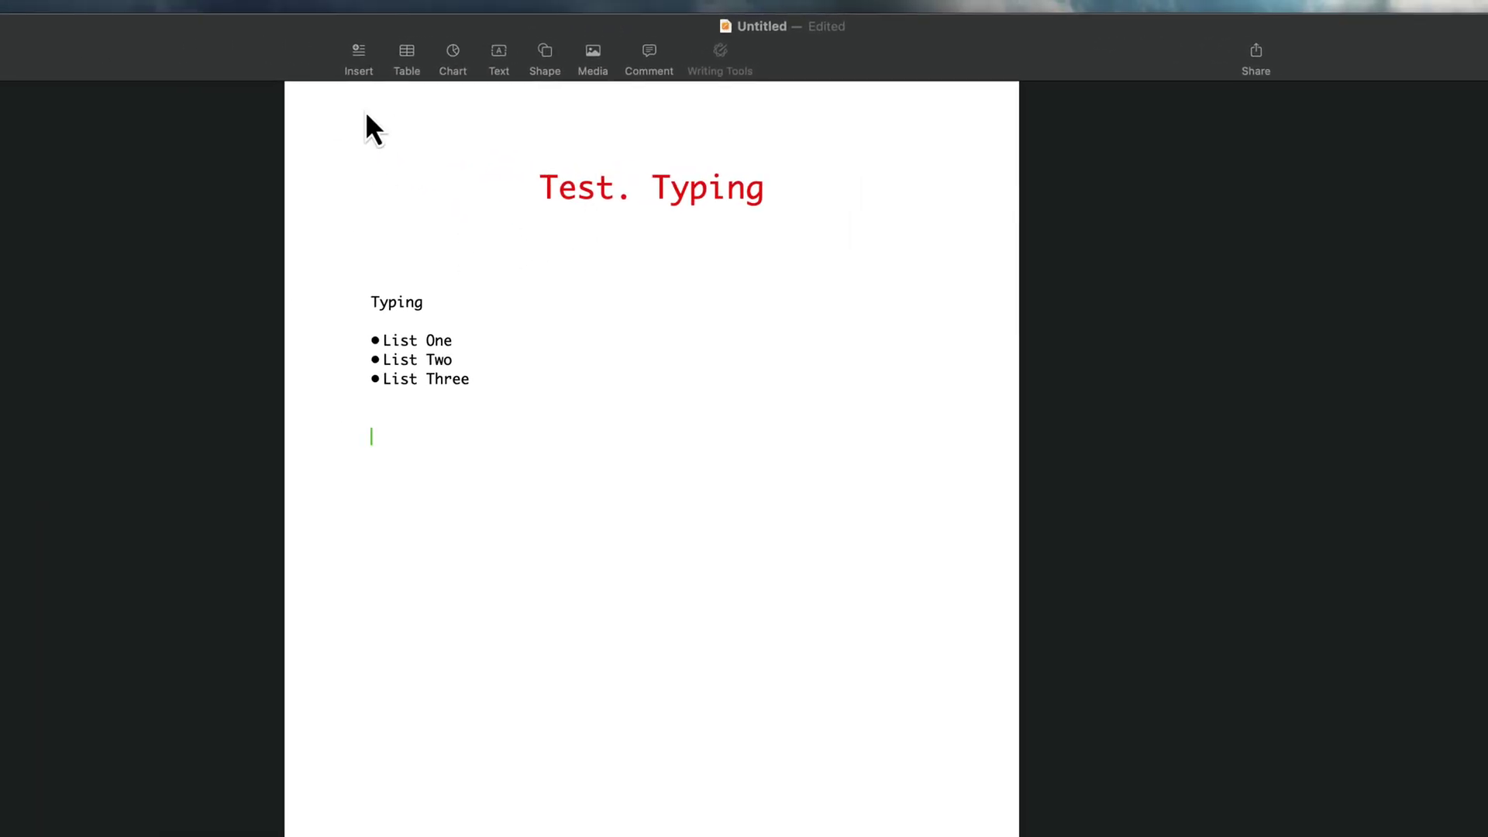
Step: Insert the Photos library picture of two children on a red bench below the bulleted list
left_click(593, 53)
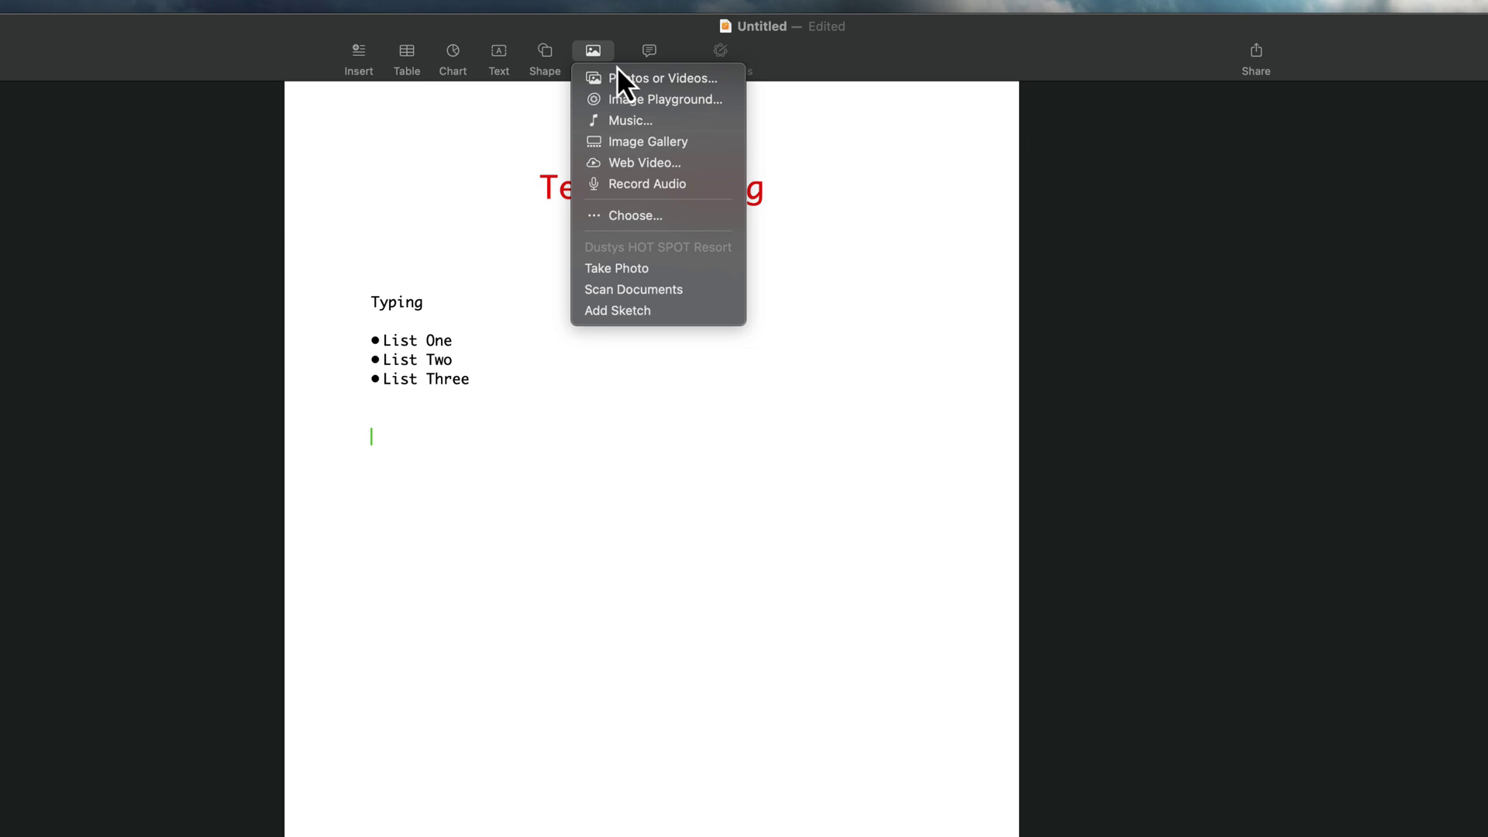
left_click(636, 78)
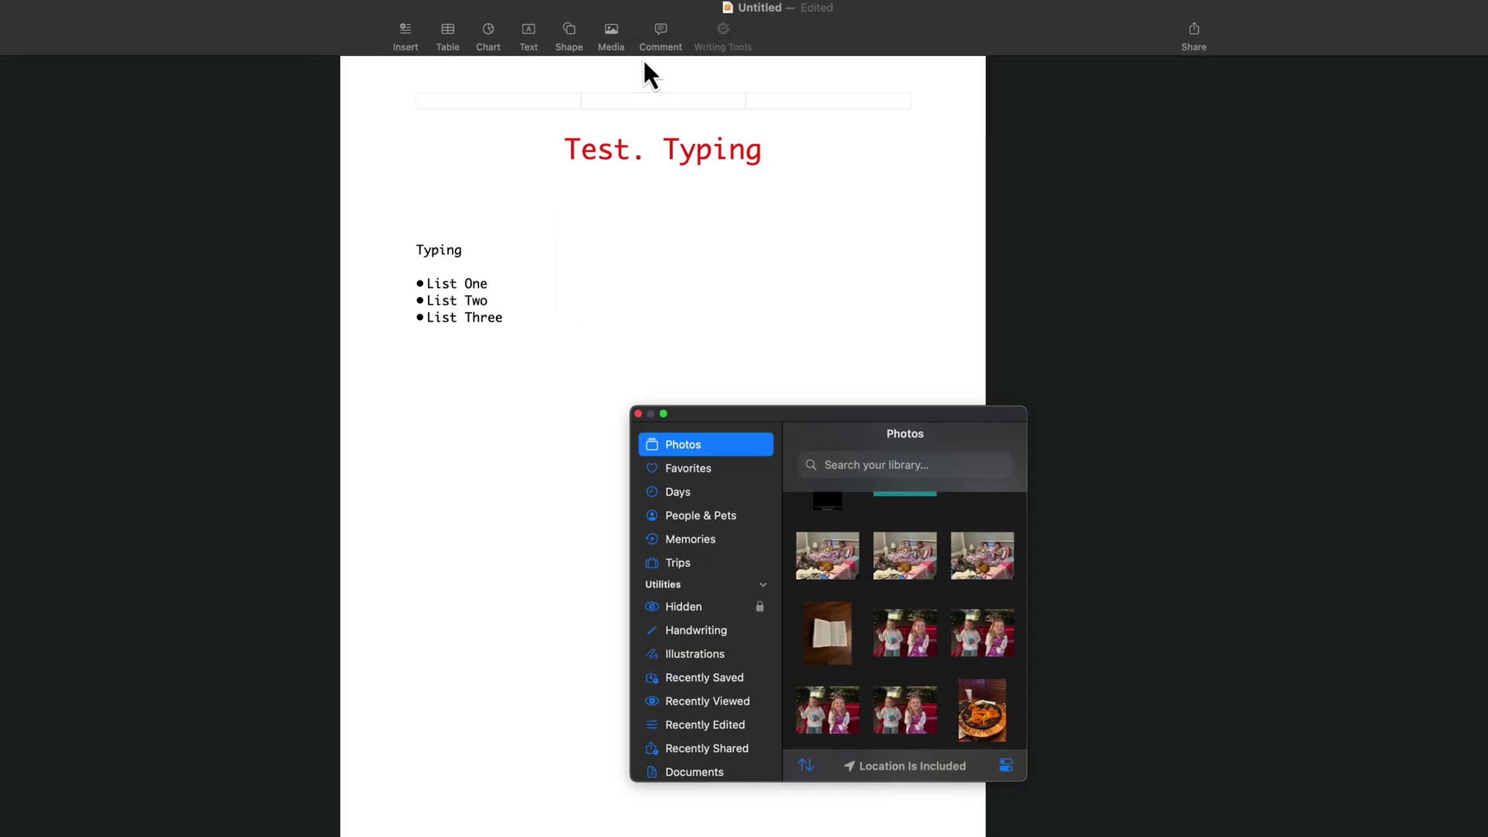
left_click(833, 717)
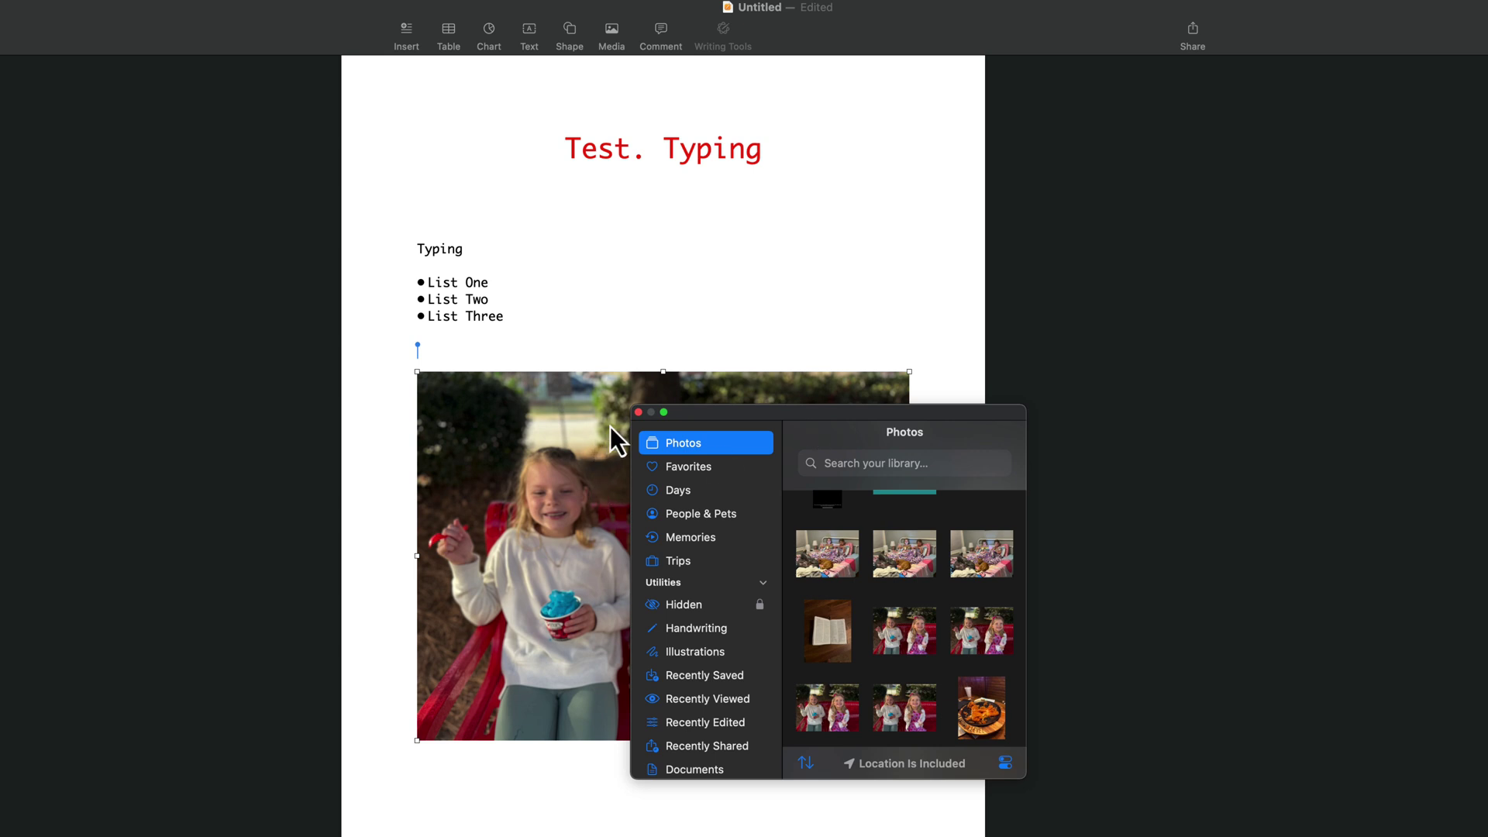
Step: Shrink the photo and place it right of the bulleted list, level with Typing
left_click(638, 413)
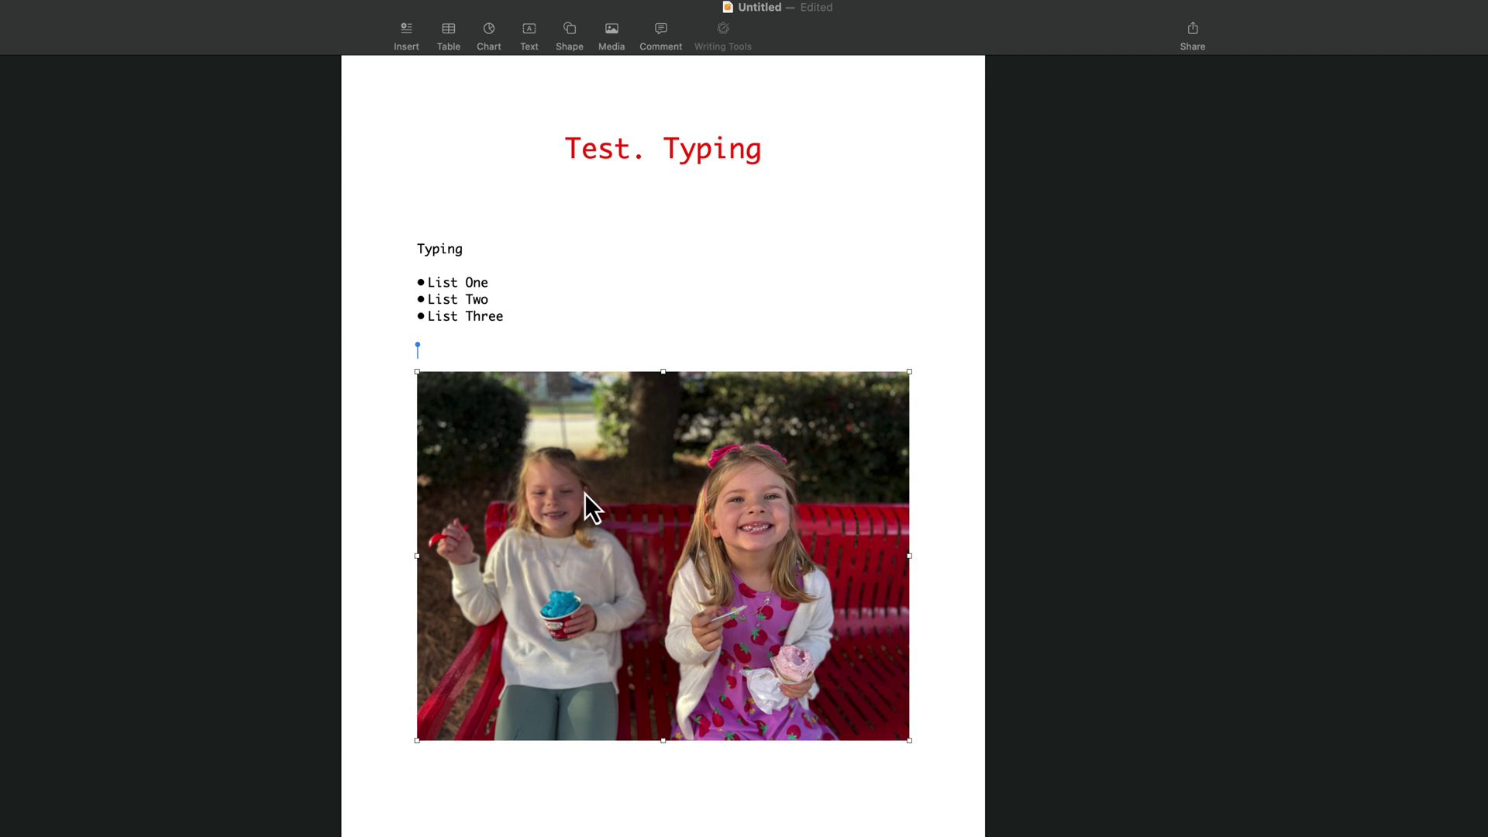
mouse_move(582, 545)
left_mouse_down()
mouse_move(576, 504)
mouse_move(582, 586)
mouse_move(581, 561)
left_mouse_up()
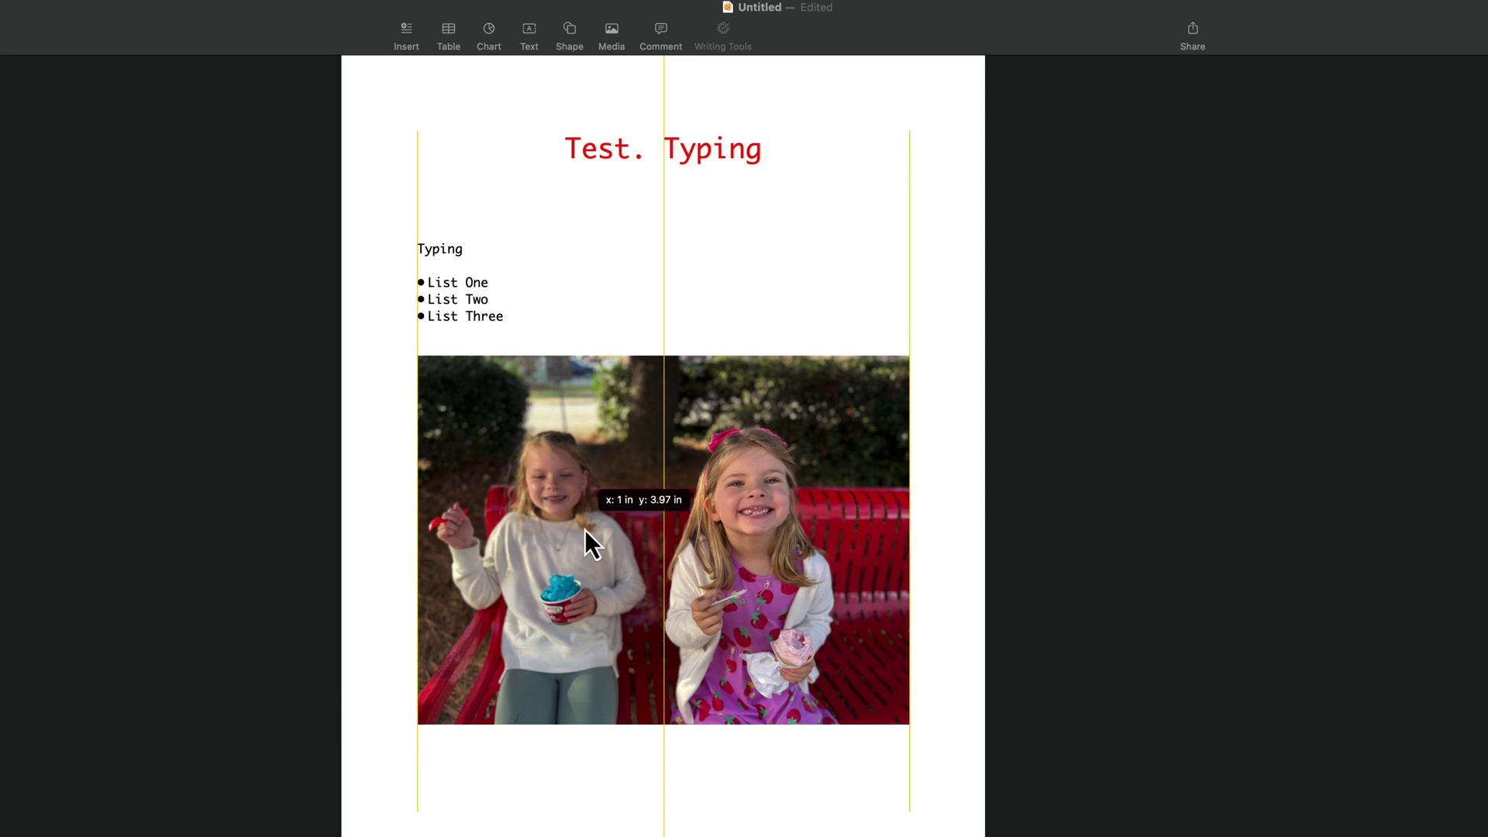
left_click_drag(584, 529, 586, 530)
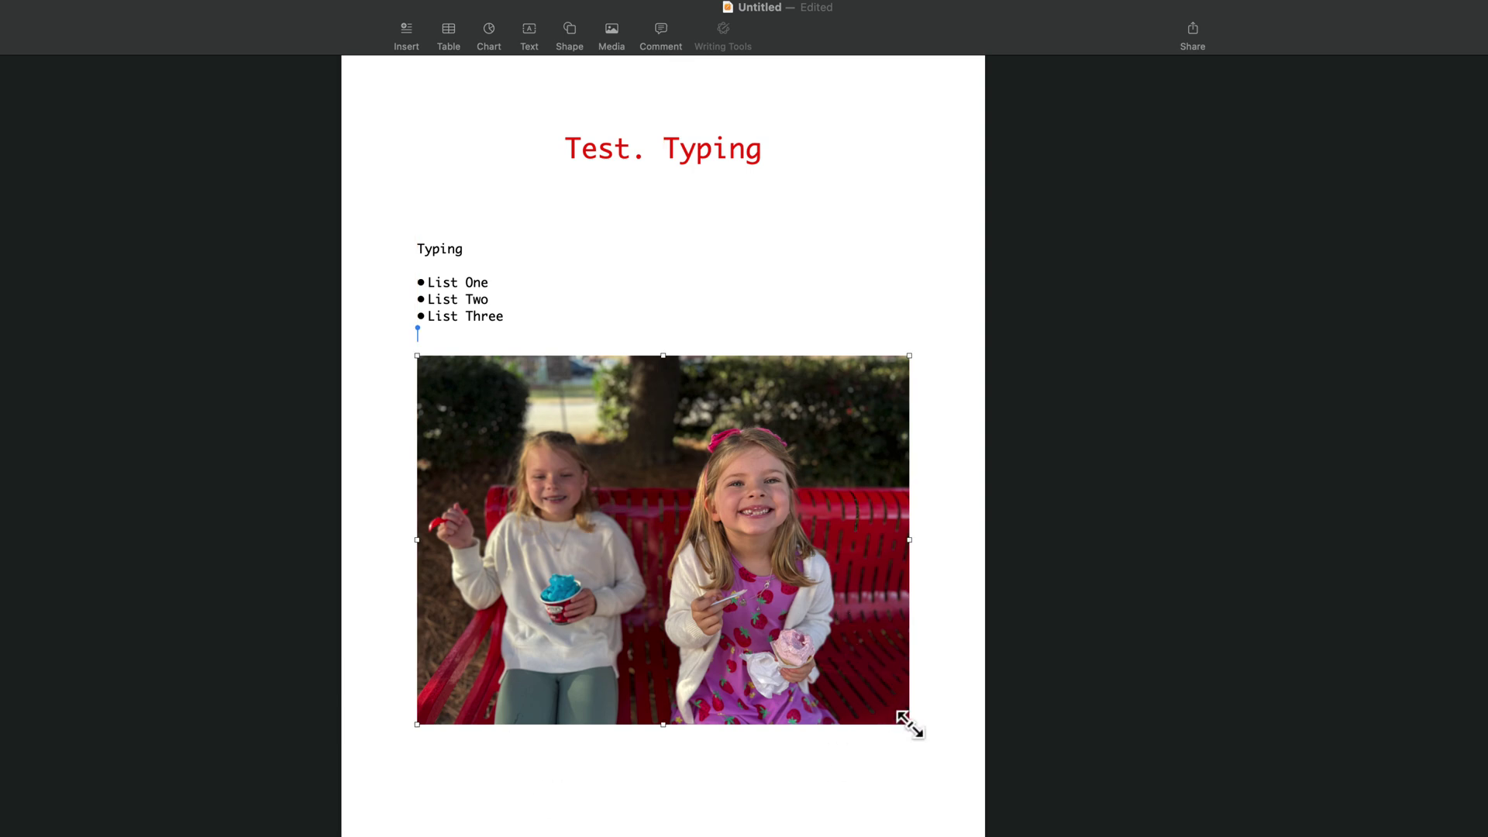
left_click_drag(904, 721, 720, 624)
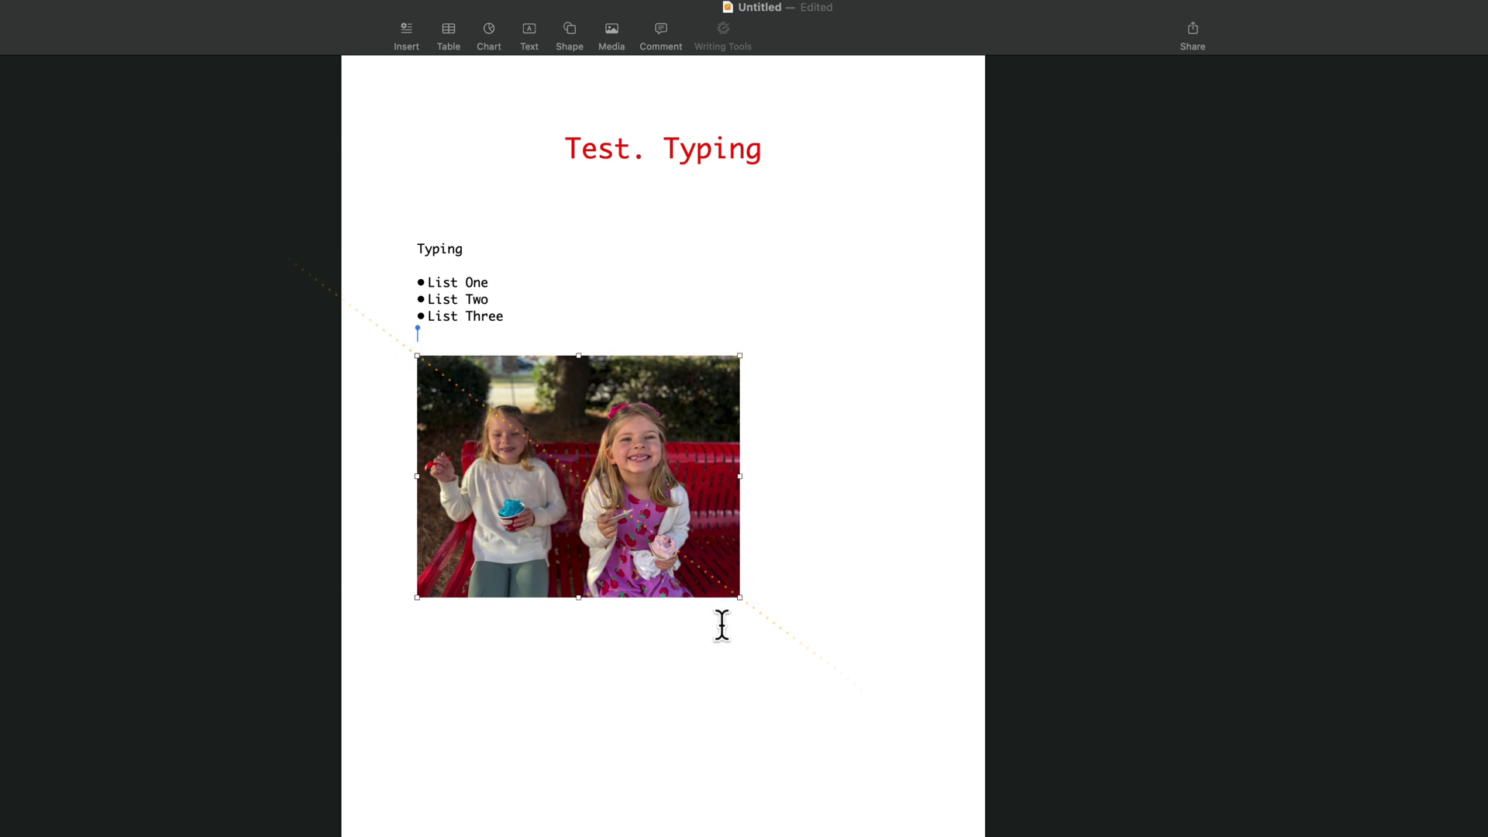
left_click_drag(455, 425, 629, 284)
left_click(430, 662)
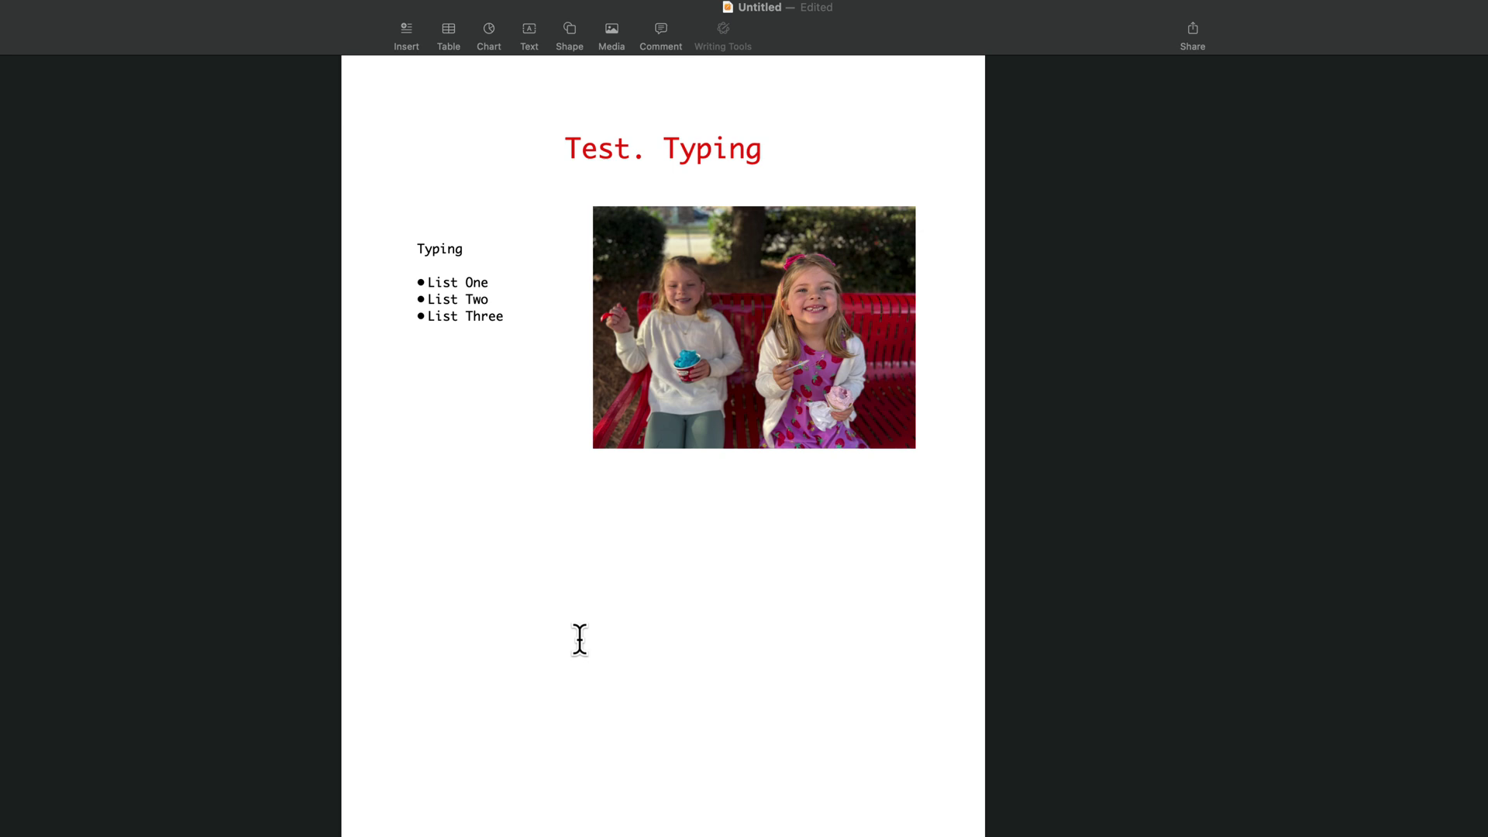
left_click(668, 290)
left_click(667, 463)
left_click(610, 35)
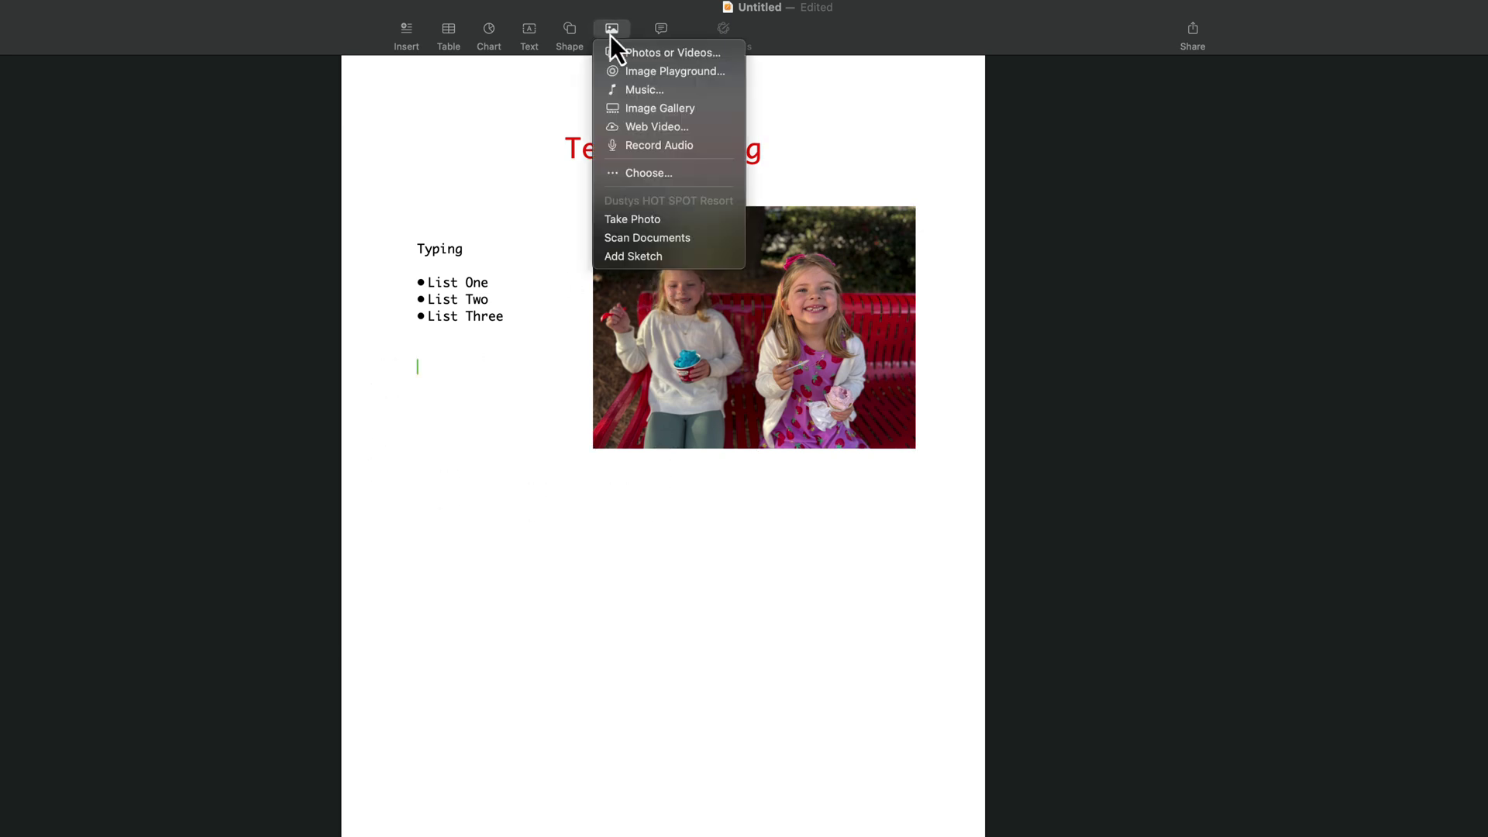
left_click(643, 146)
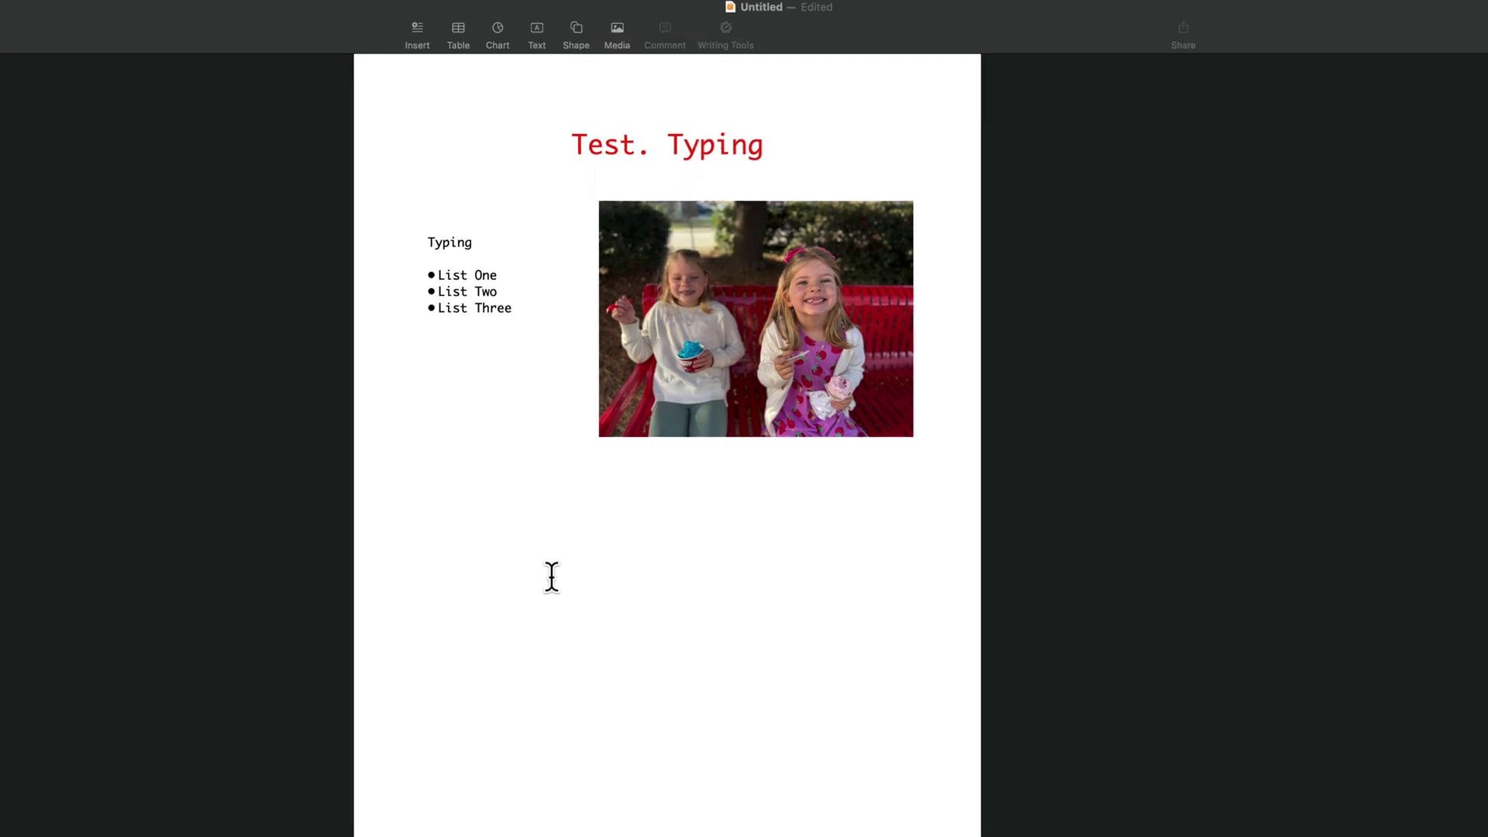
left_click(702, 764)
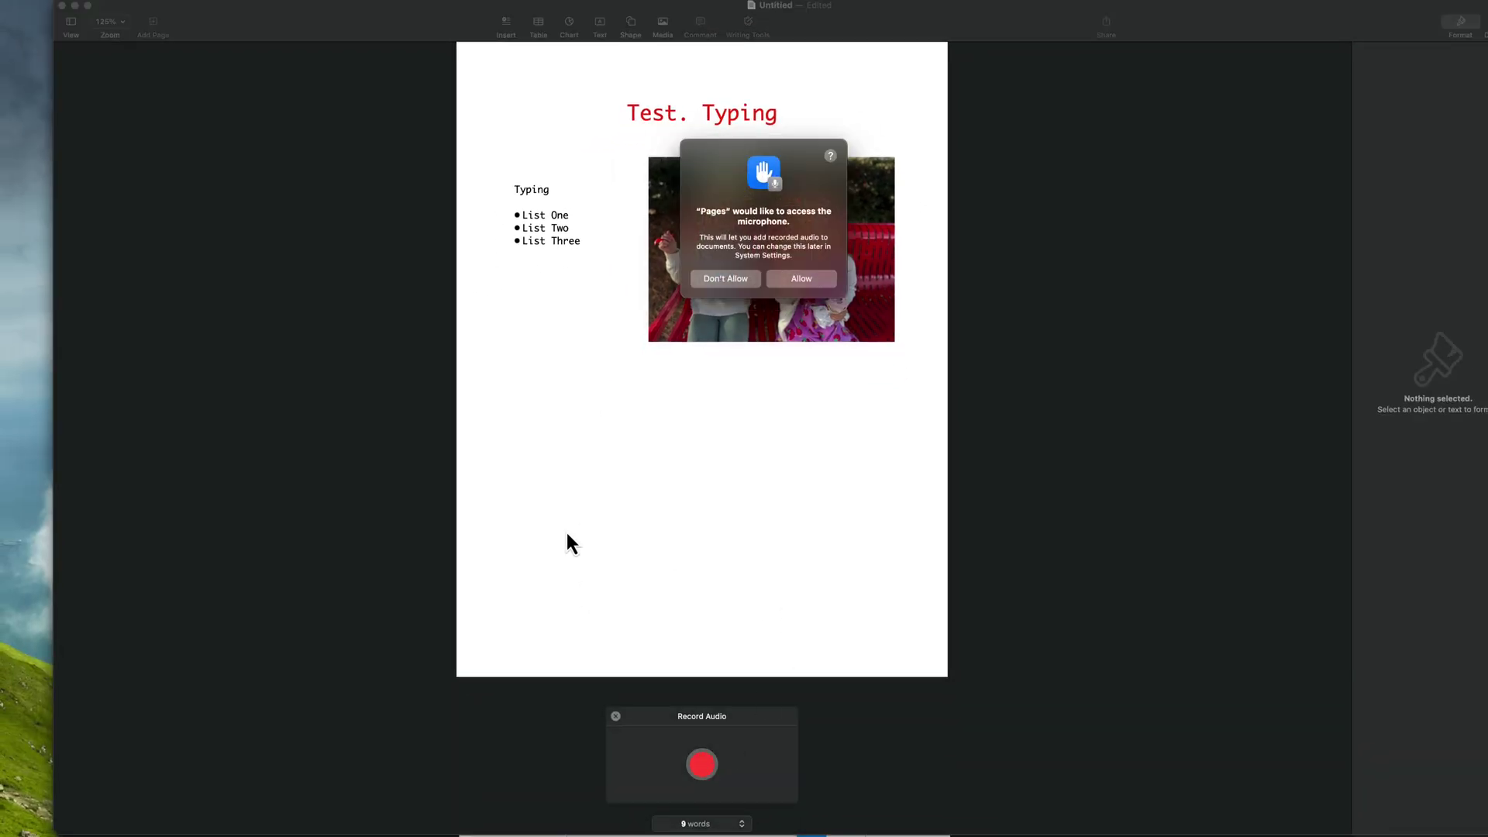
left_click(802, 278)
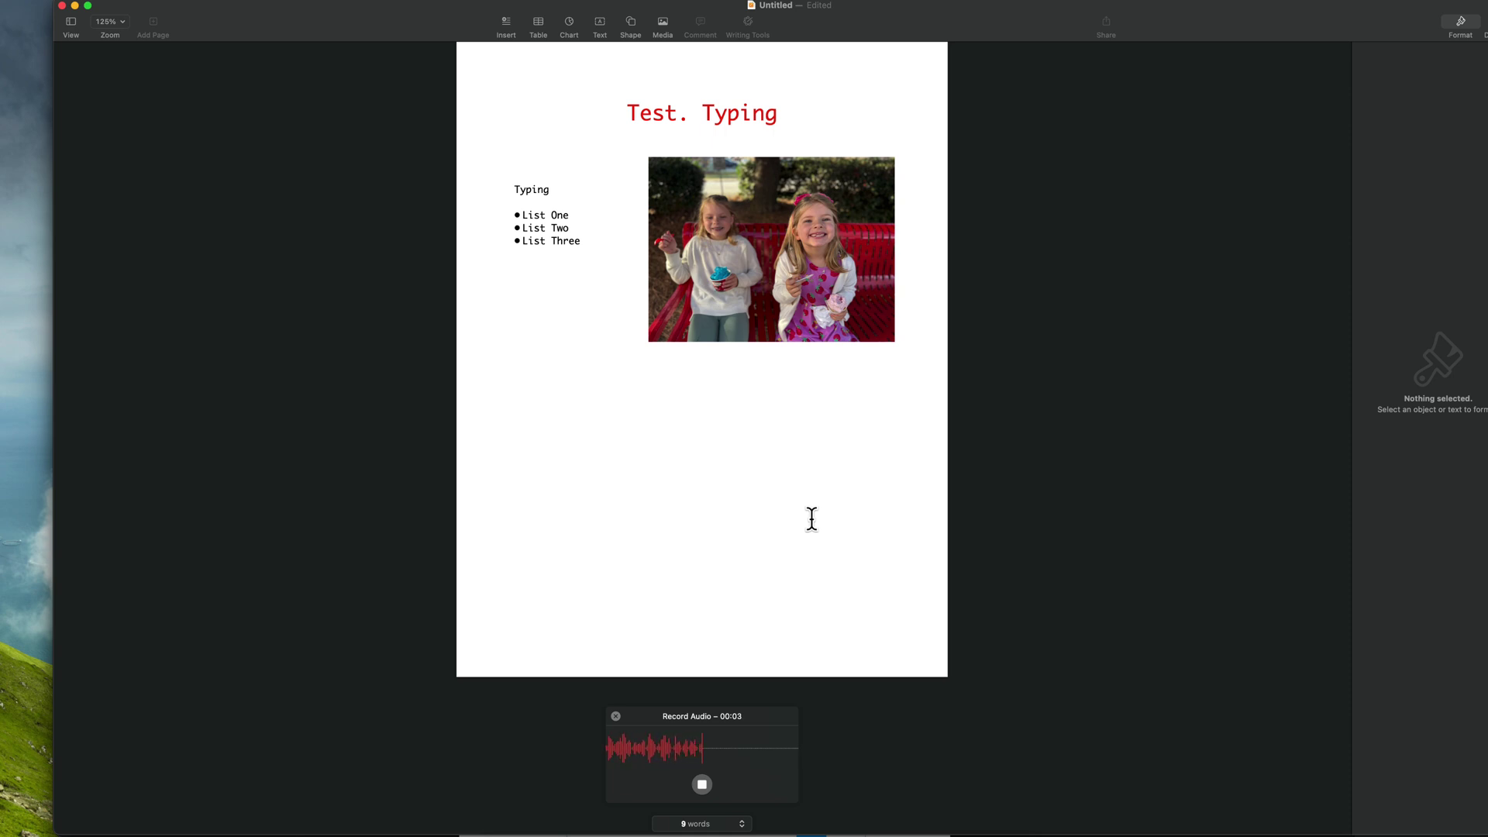
left_click(705, 787)
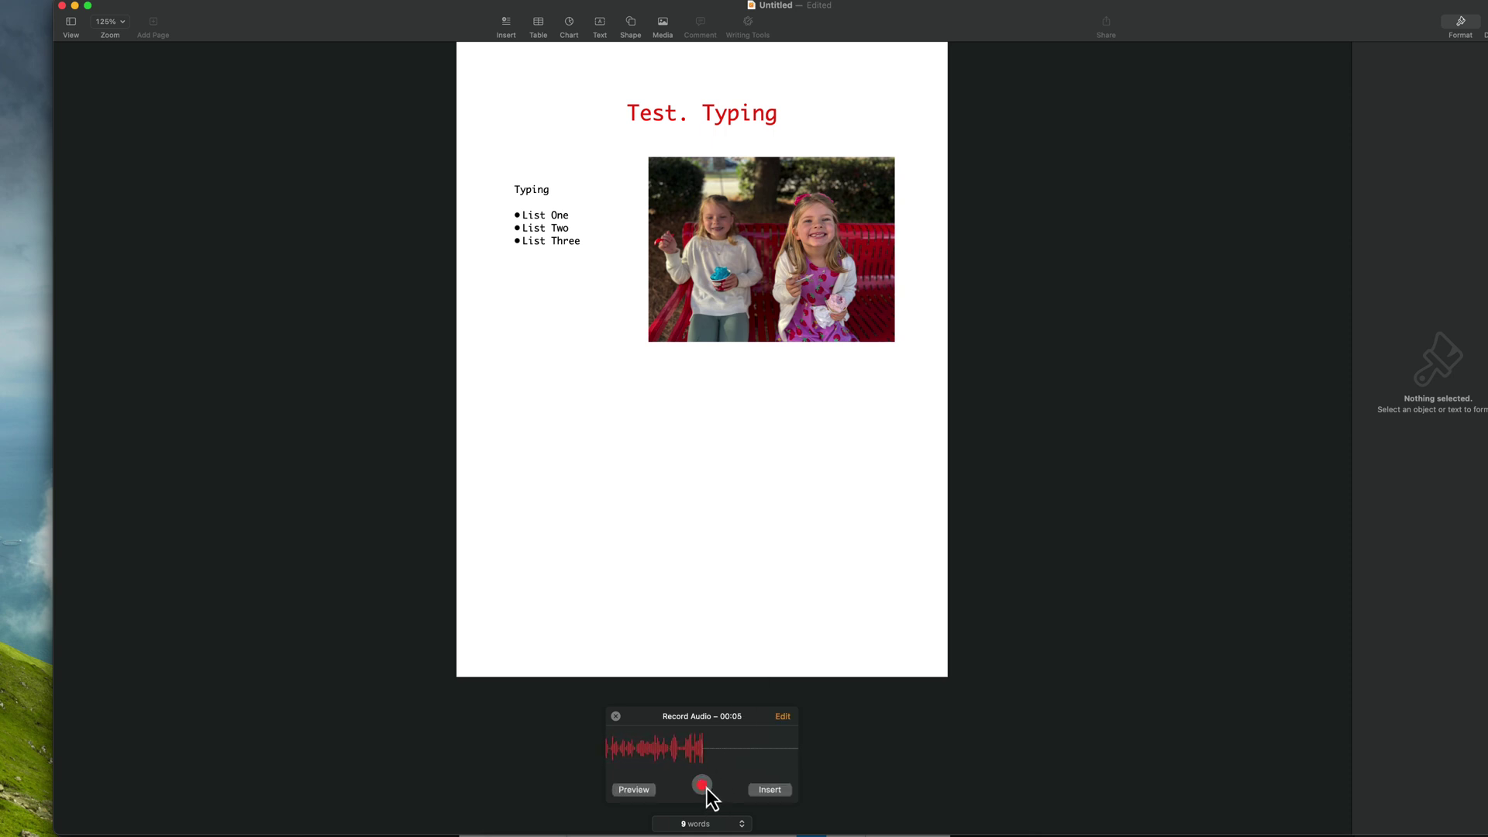
left_click(772, 790)
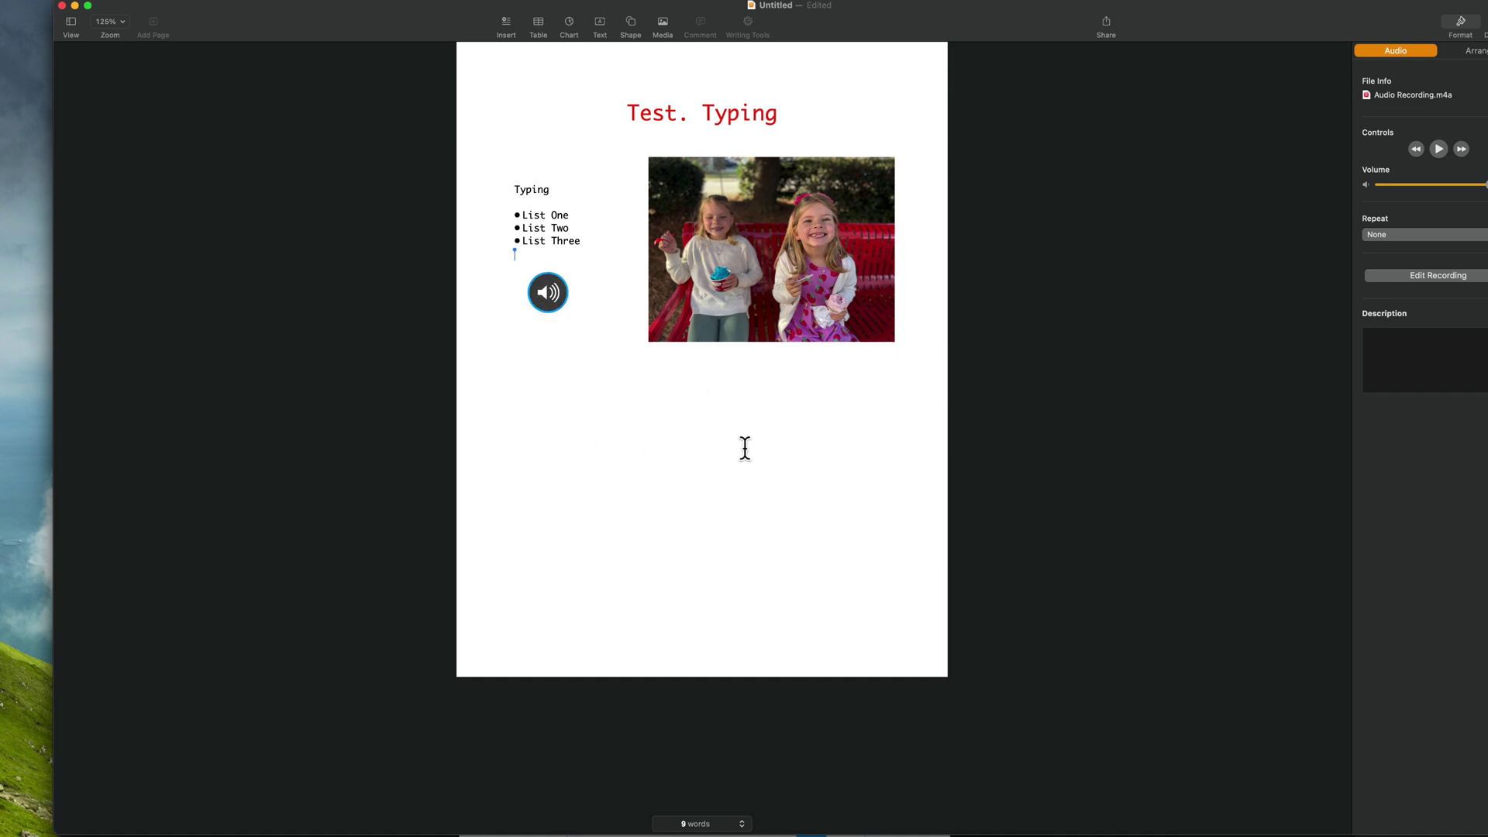
left_click(547, 300)
left_click(541, 336)
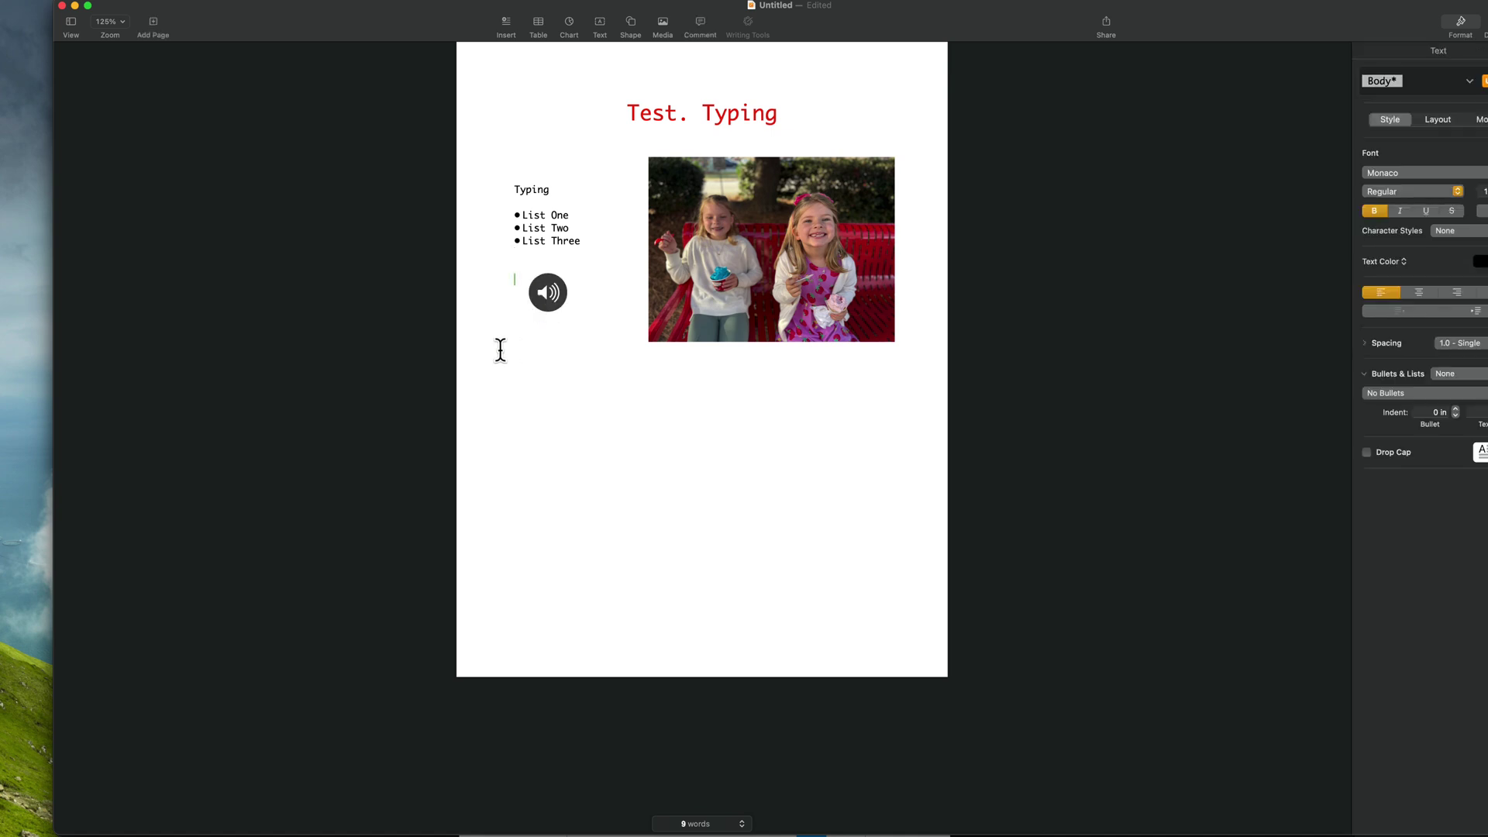
left_click(551, 304)
key("Delete")
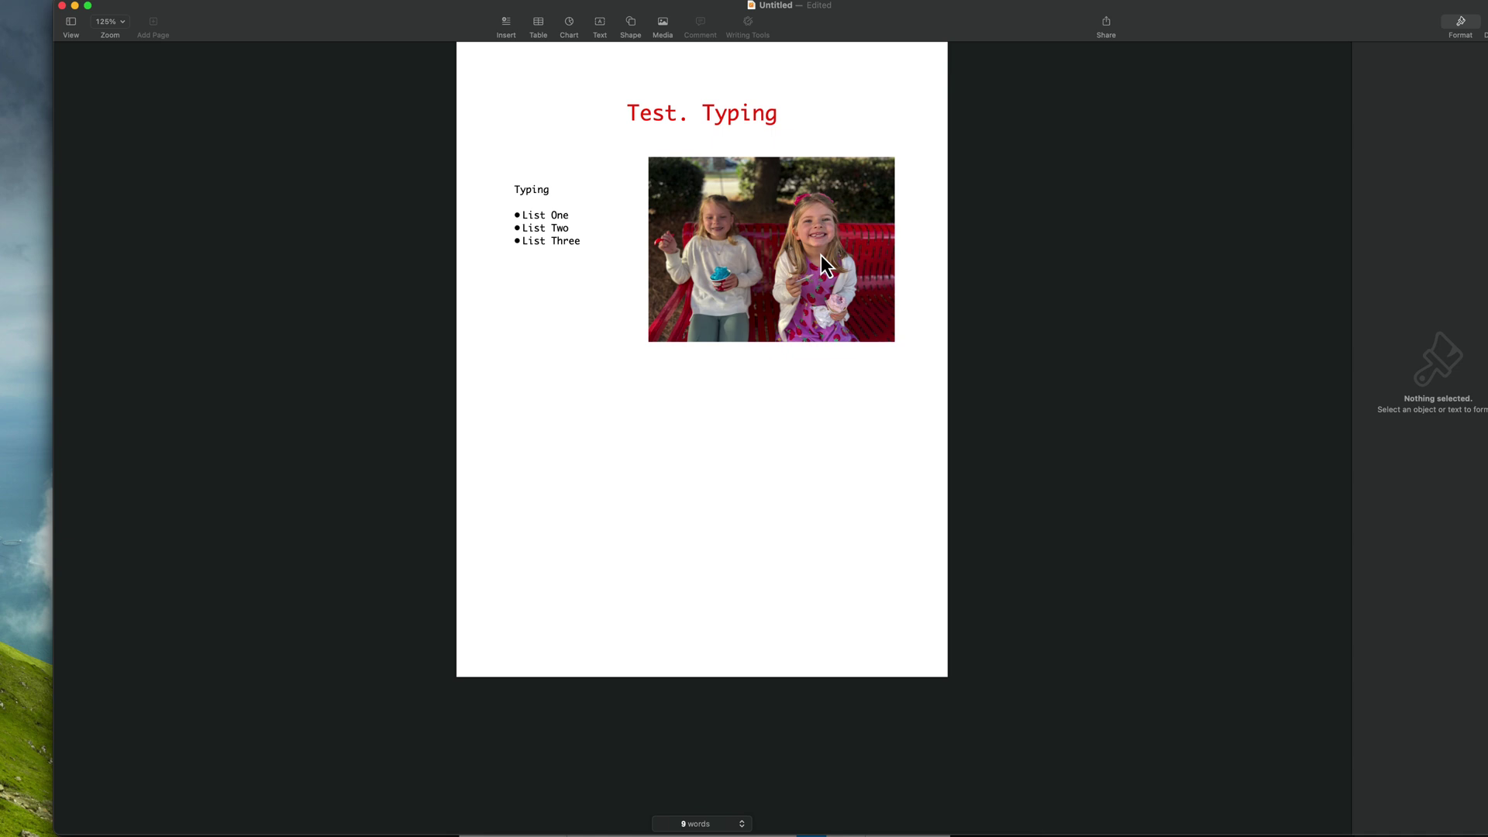
Step: Give the photo a bordered image style and a soft drop shadow at 100% opacity, without a title
left_click(763, 237)
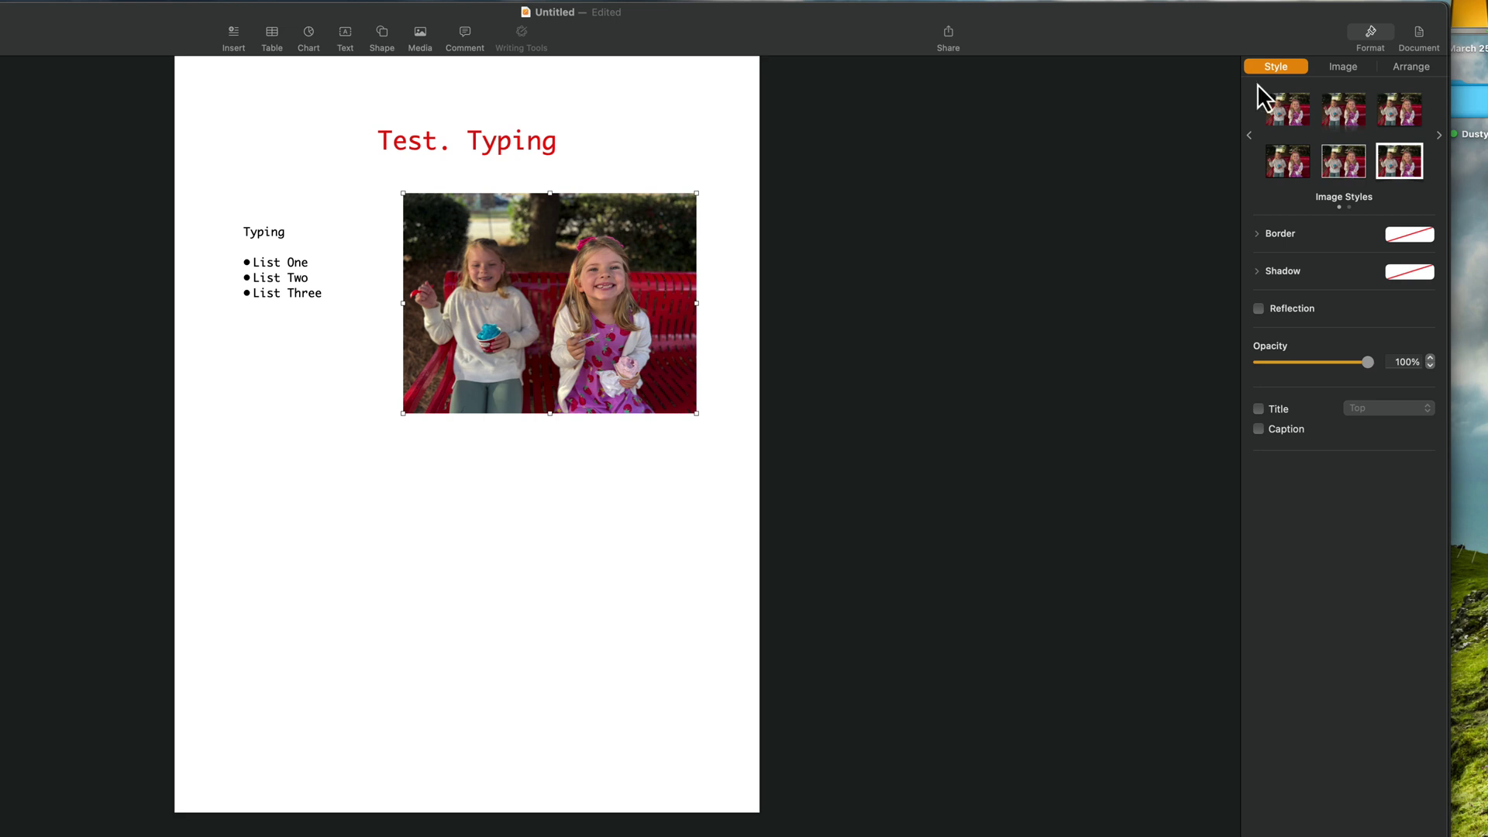
left_click(1346, 160)
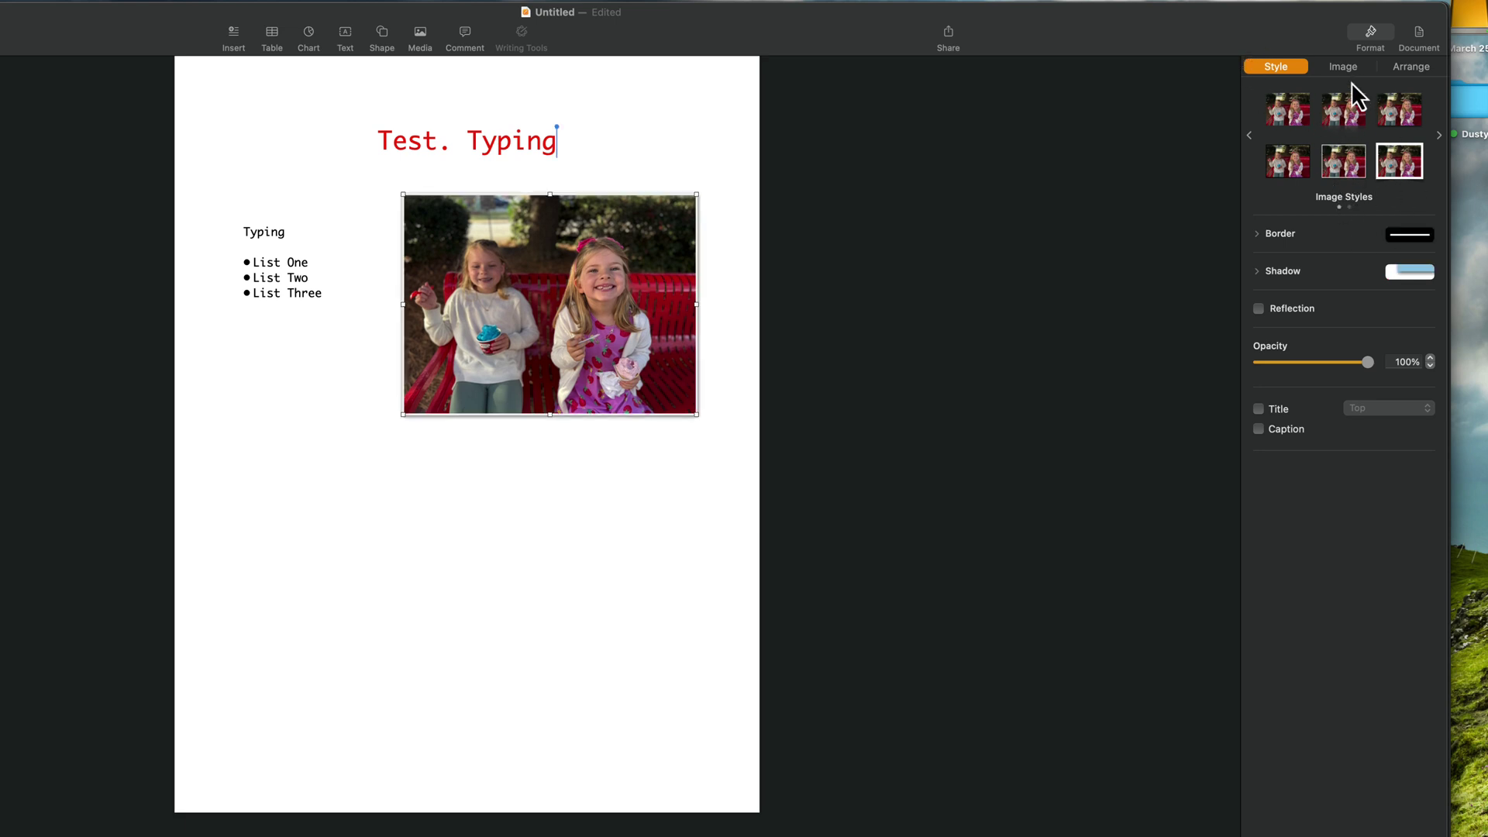
left_click(1395, 271)
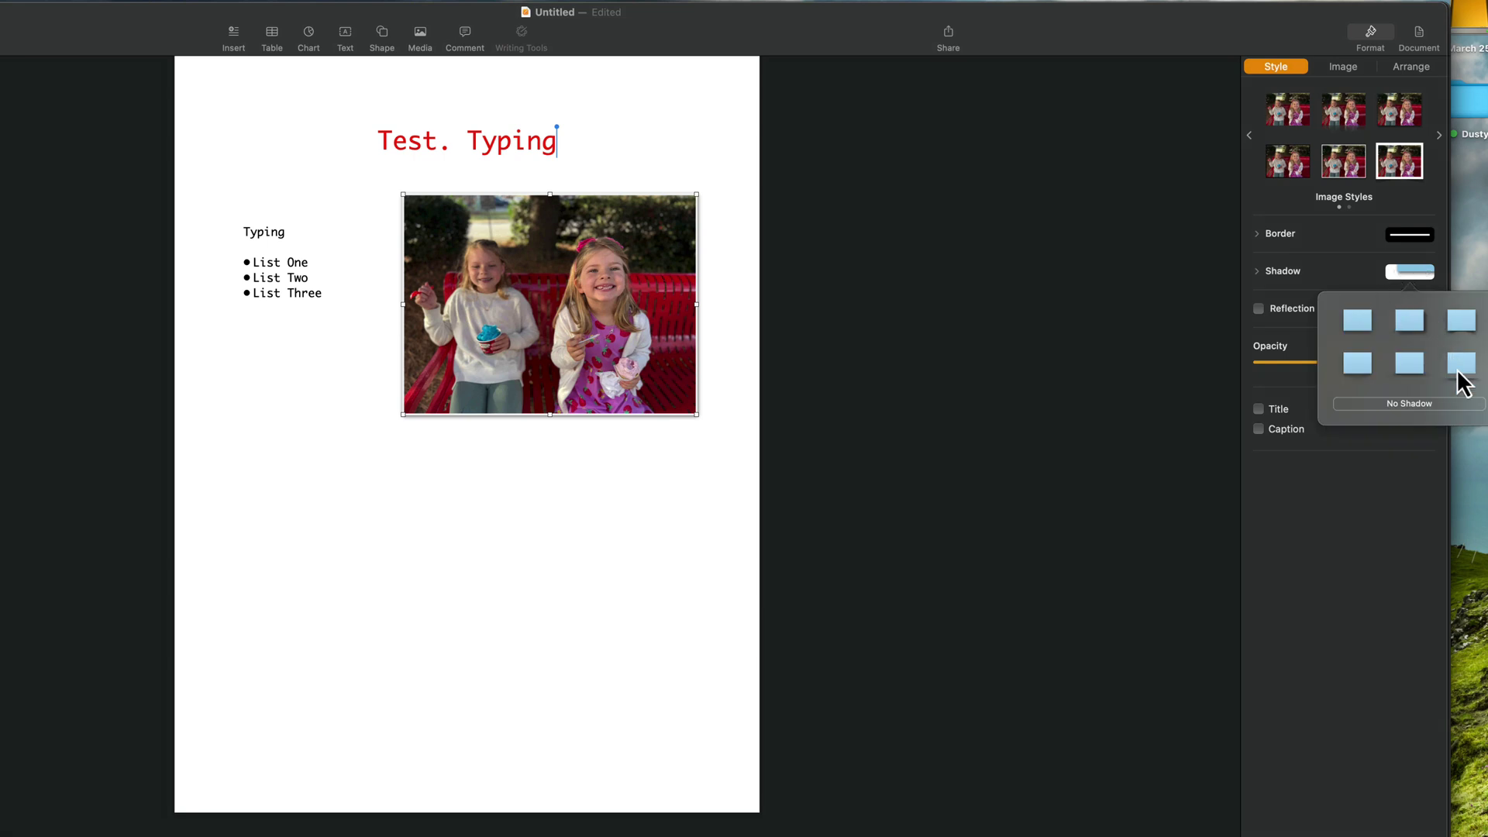
left_click(1458, 322)
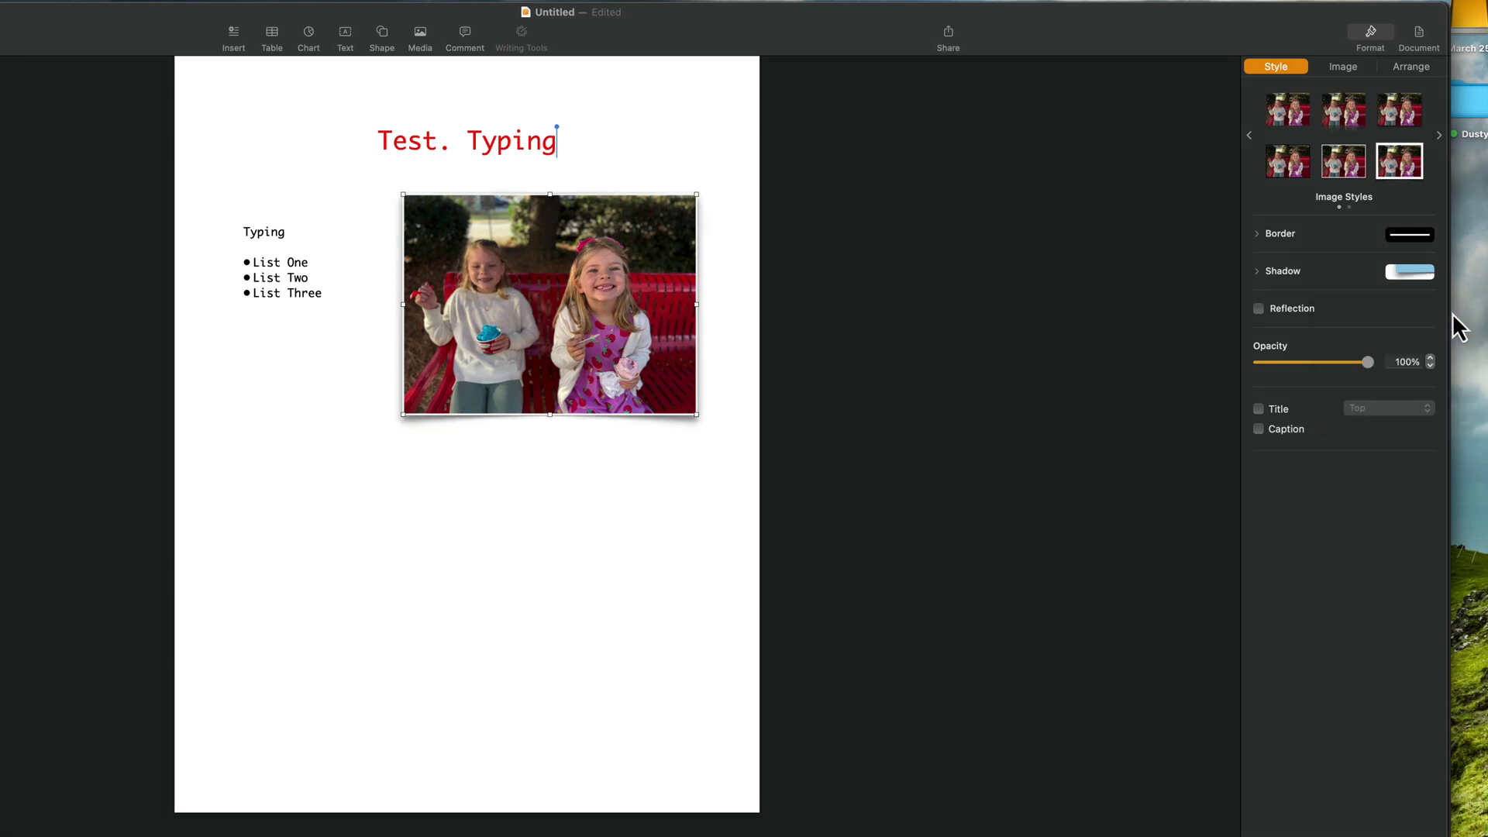
mouse_move(1366, 363)
left_mouse_down()
mouse_move(1283, 370)
mouse_move(1380, 363)
left_mouse_up()
left_click(1278, 409)
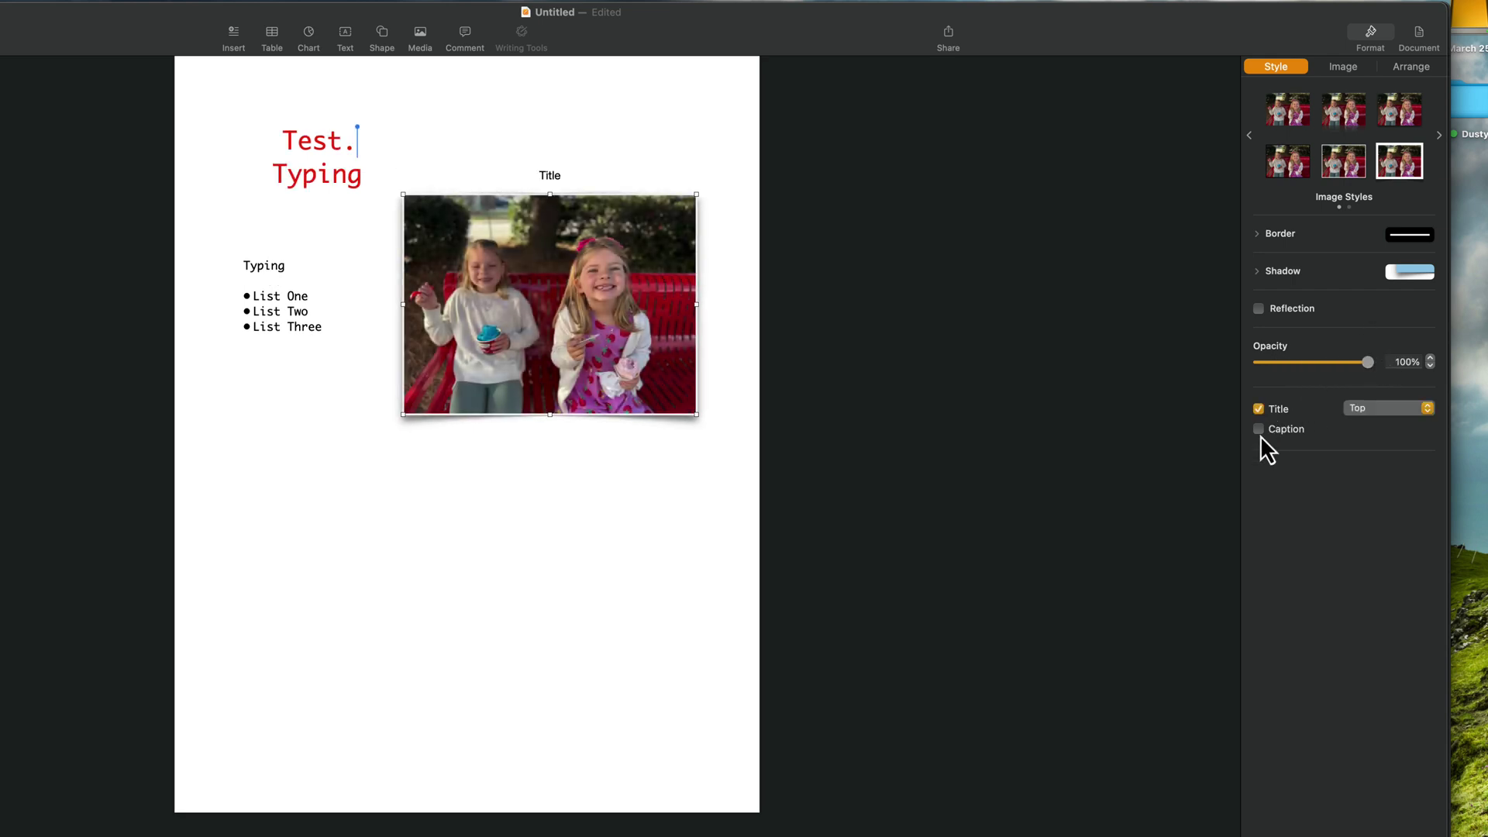
left_click(1257, 408)
left_click(1343, 66)
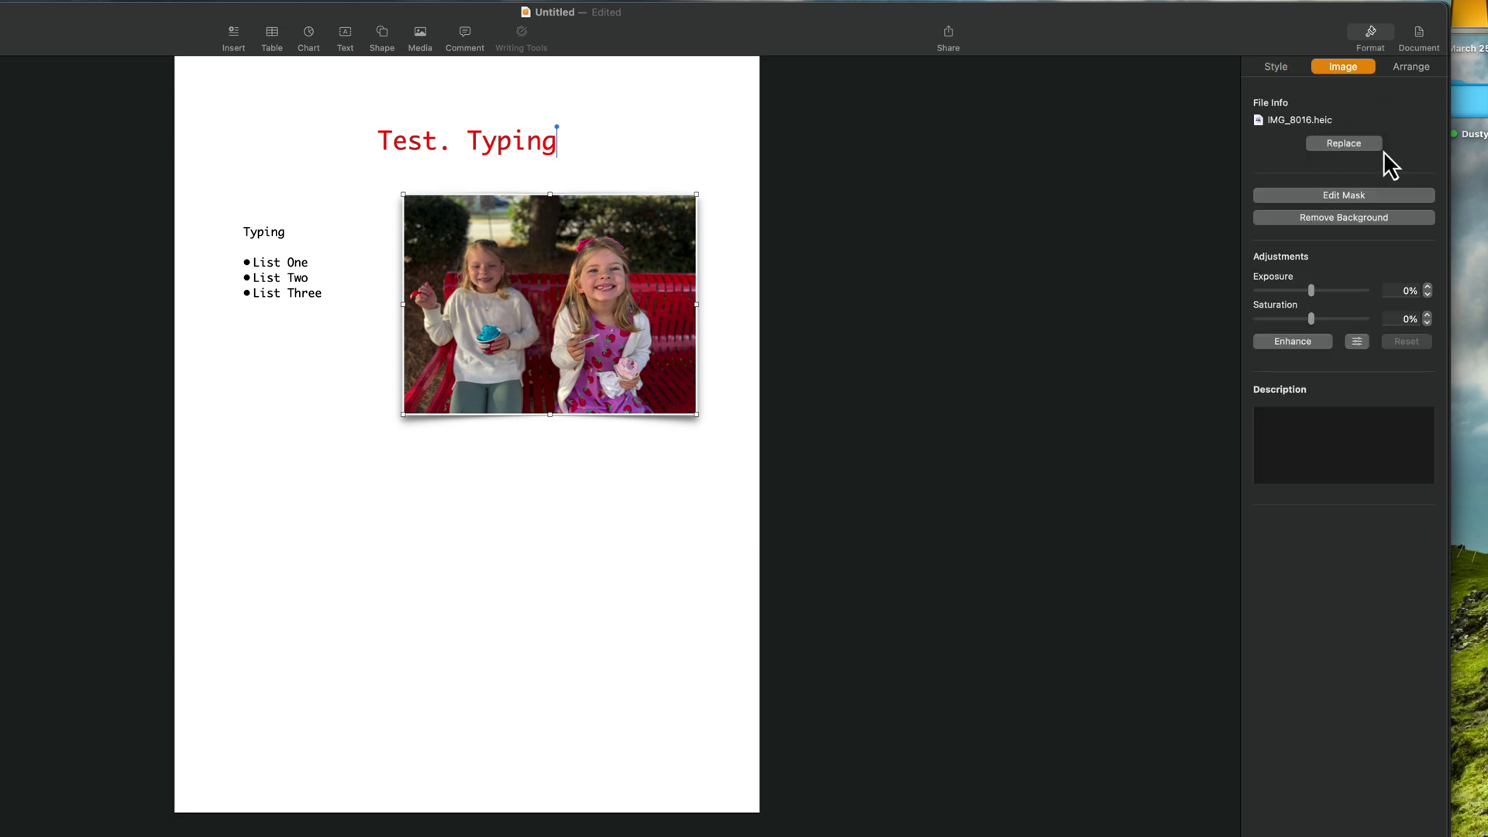
Step: Edit the photo's mask, zooming the image so the two children fill more of the frame
left_click(1377, 194)
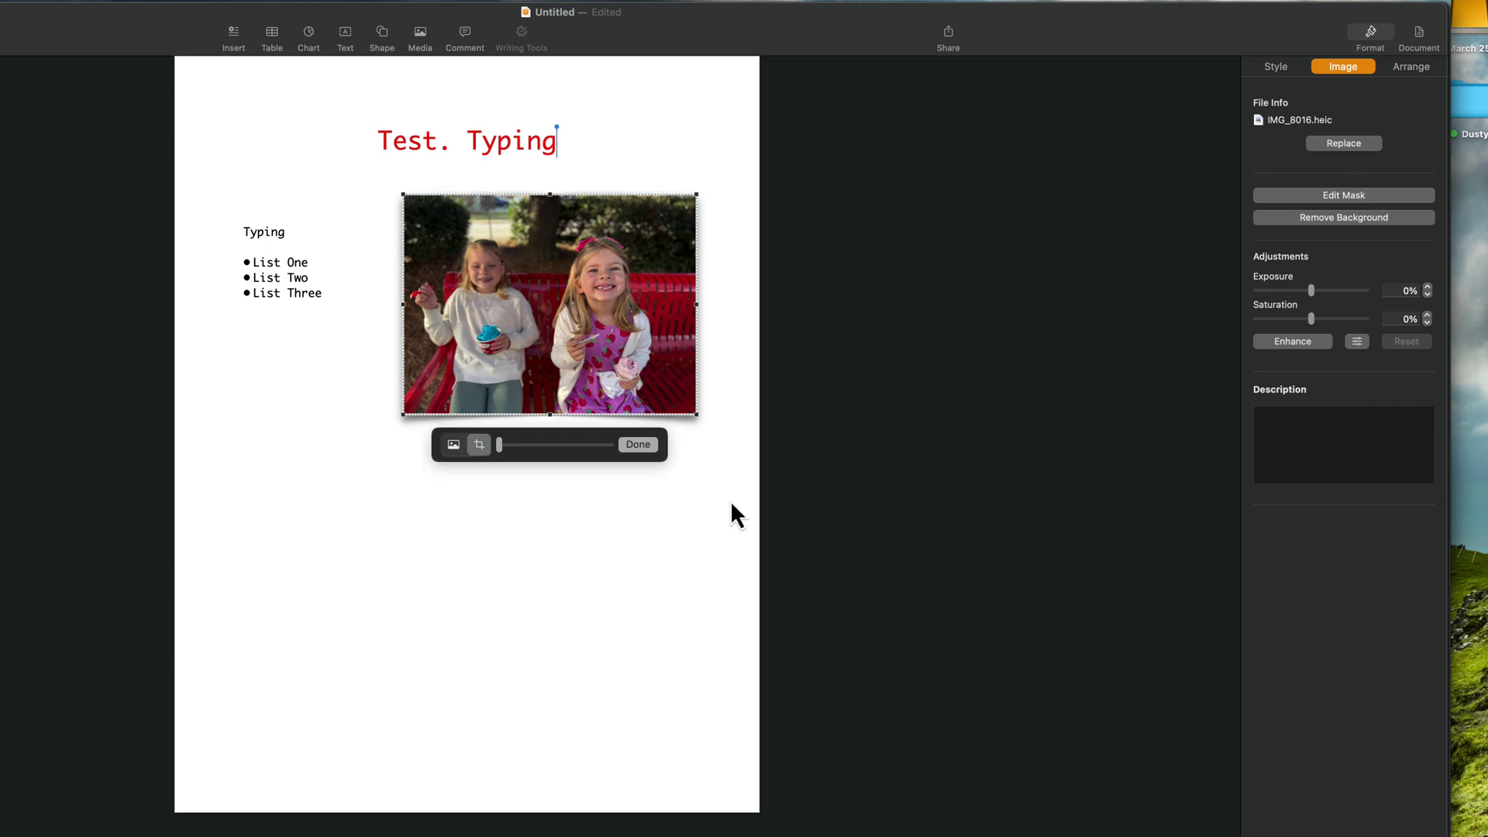
mouse_move(499, 444)
left_mouse_down()
mouse_move(580, 450)
mouse_move(503, 443)
mouse_move(522, 444)
left_mouse_up()
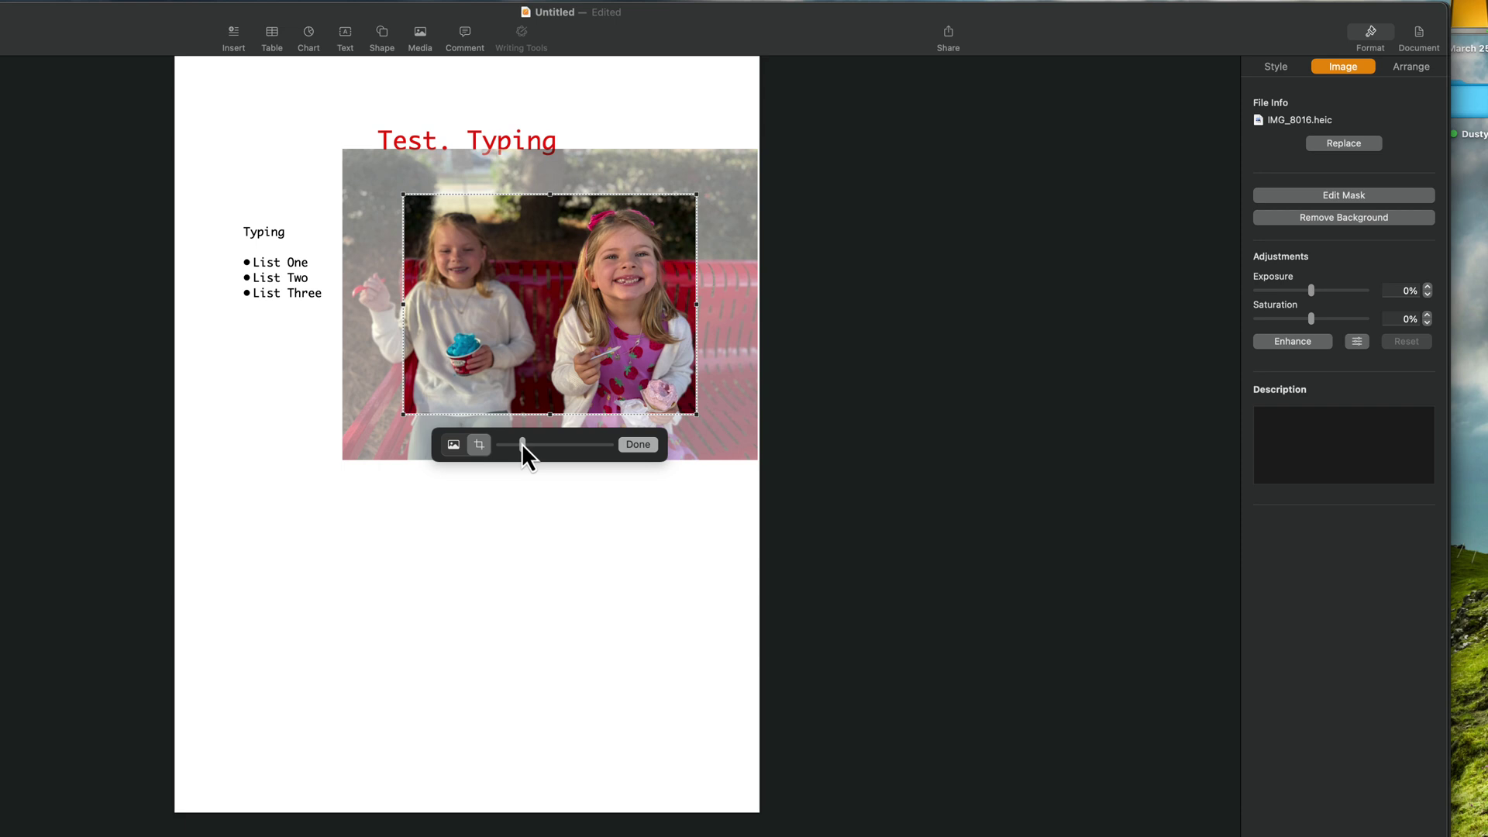
left_click(485, 500)
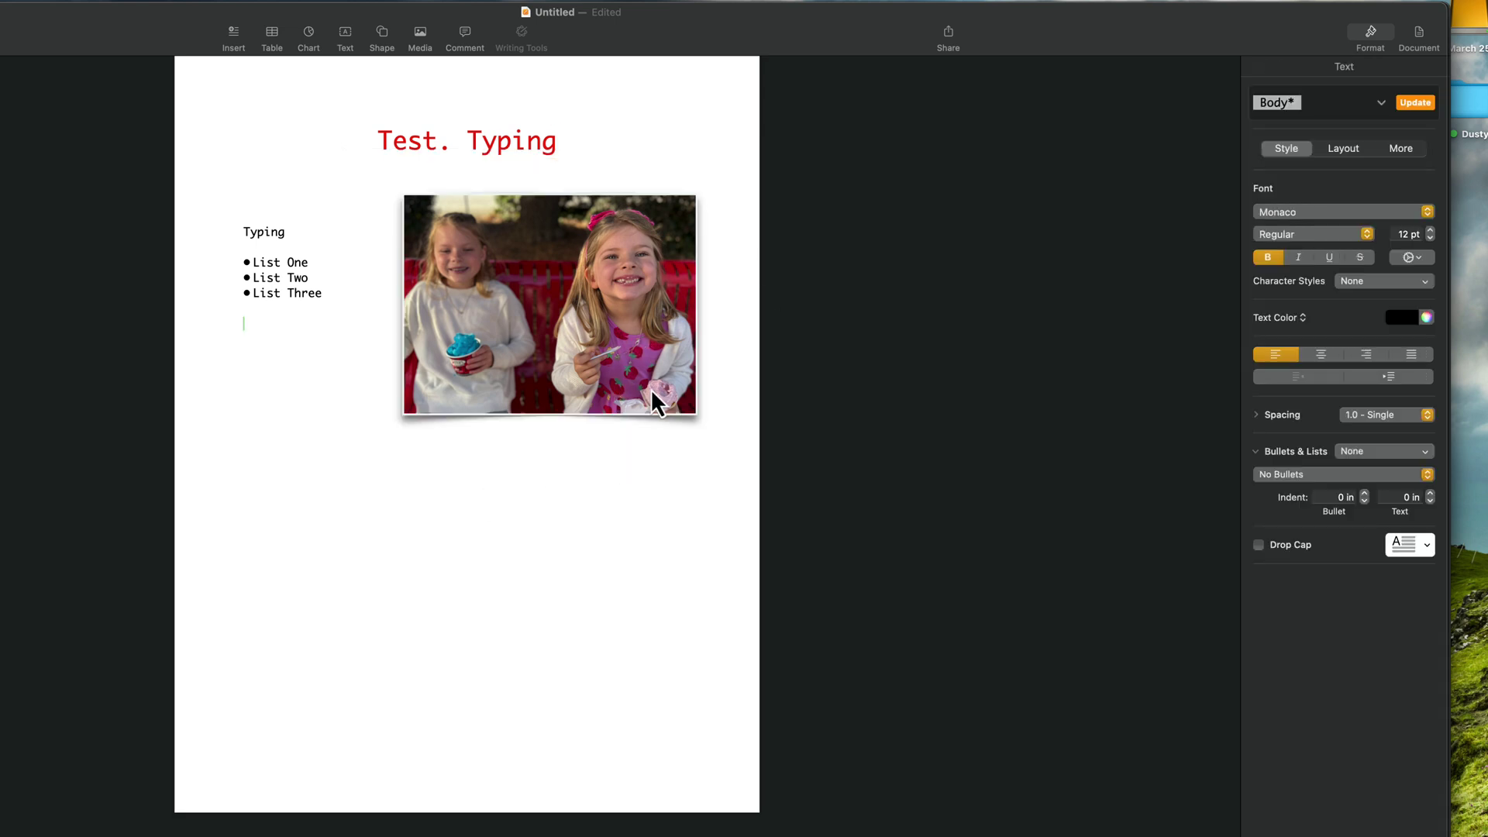
left_click(1343, 148)
left_click(463, 319)
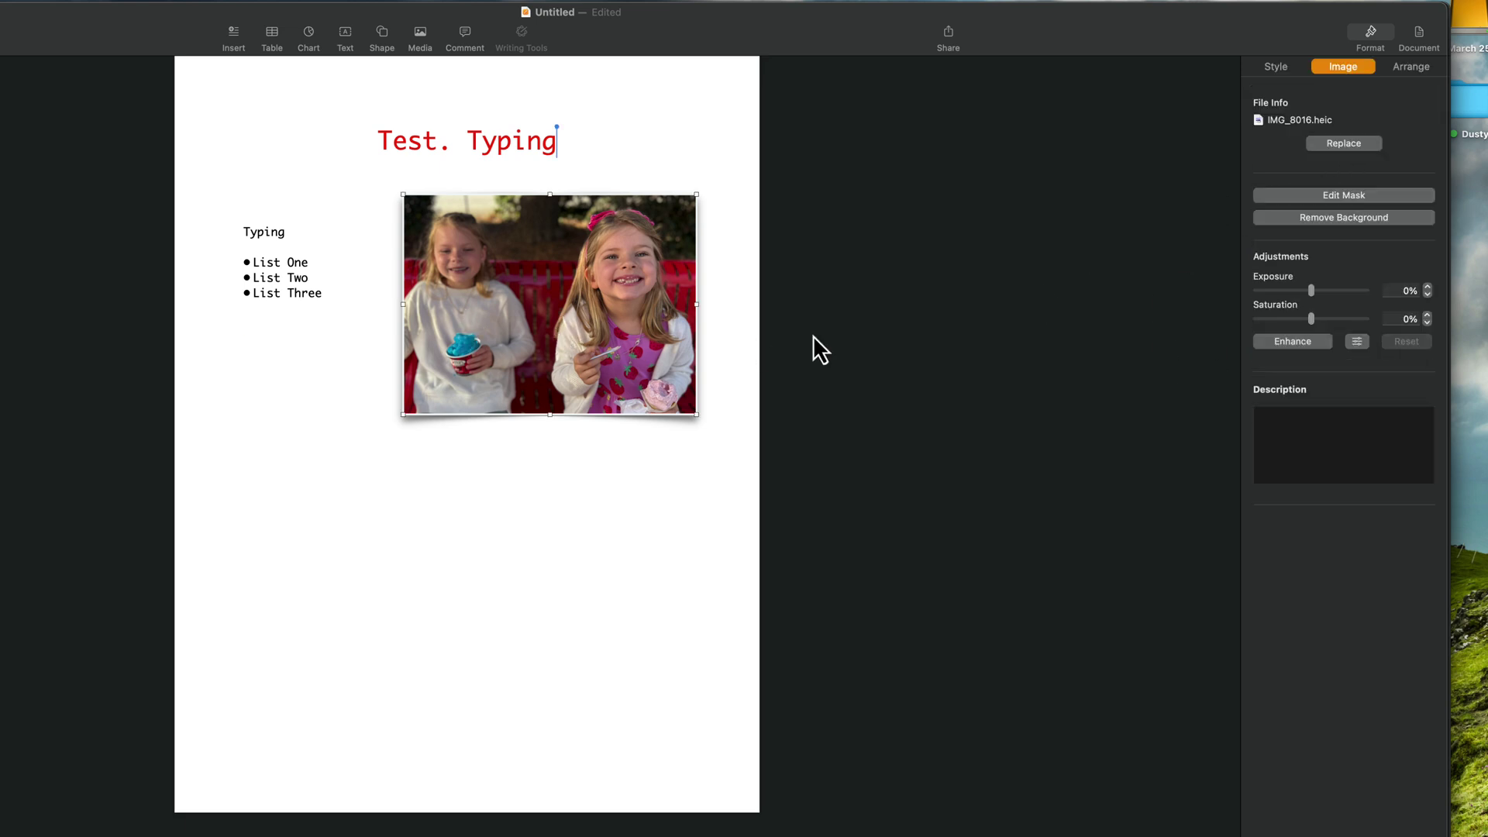
Step: Keep the photo beside the list, then add a blank second page and scroll to it
left_click(1406, 67)
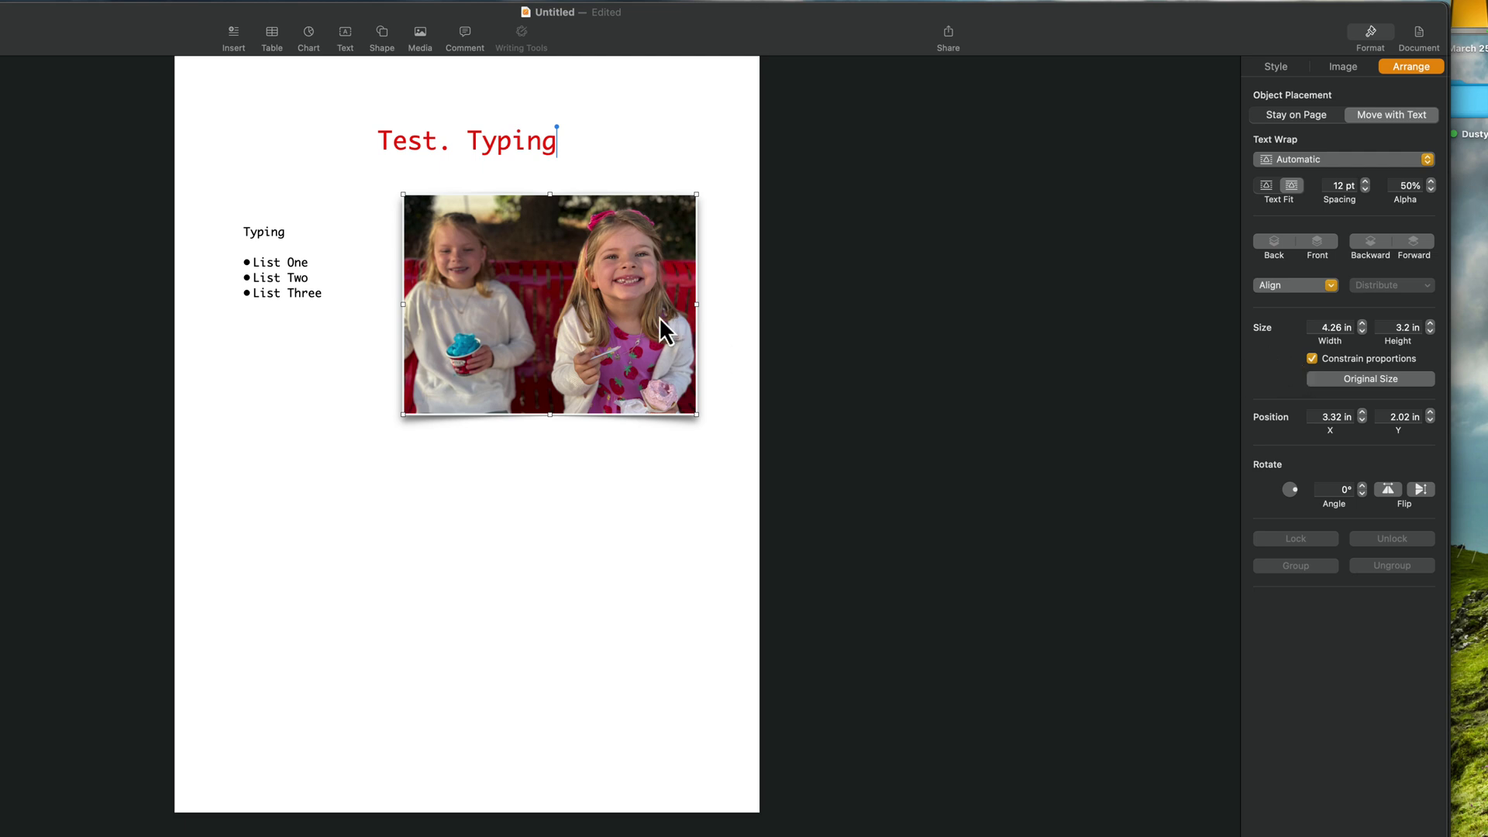
mouse_move(589, 314)
left_mouse_down()
mouse_move(494, 471)
mouse_move(590, 300)
mouse_move(579, 296)
left_mouse_up()
left_click(465, 514)
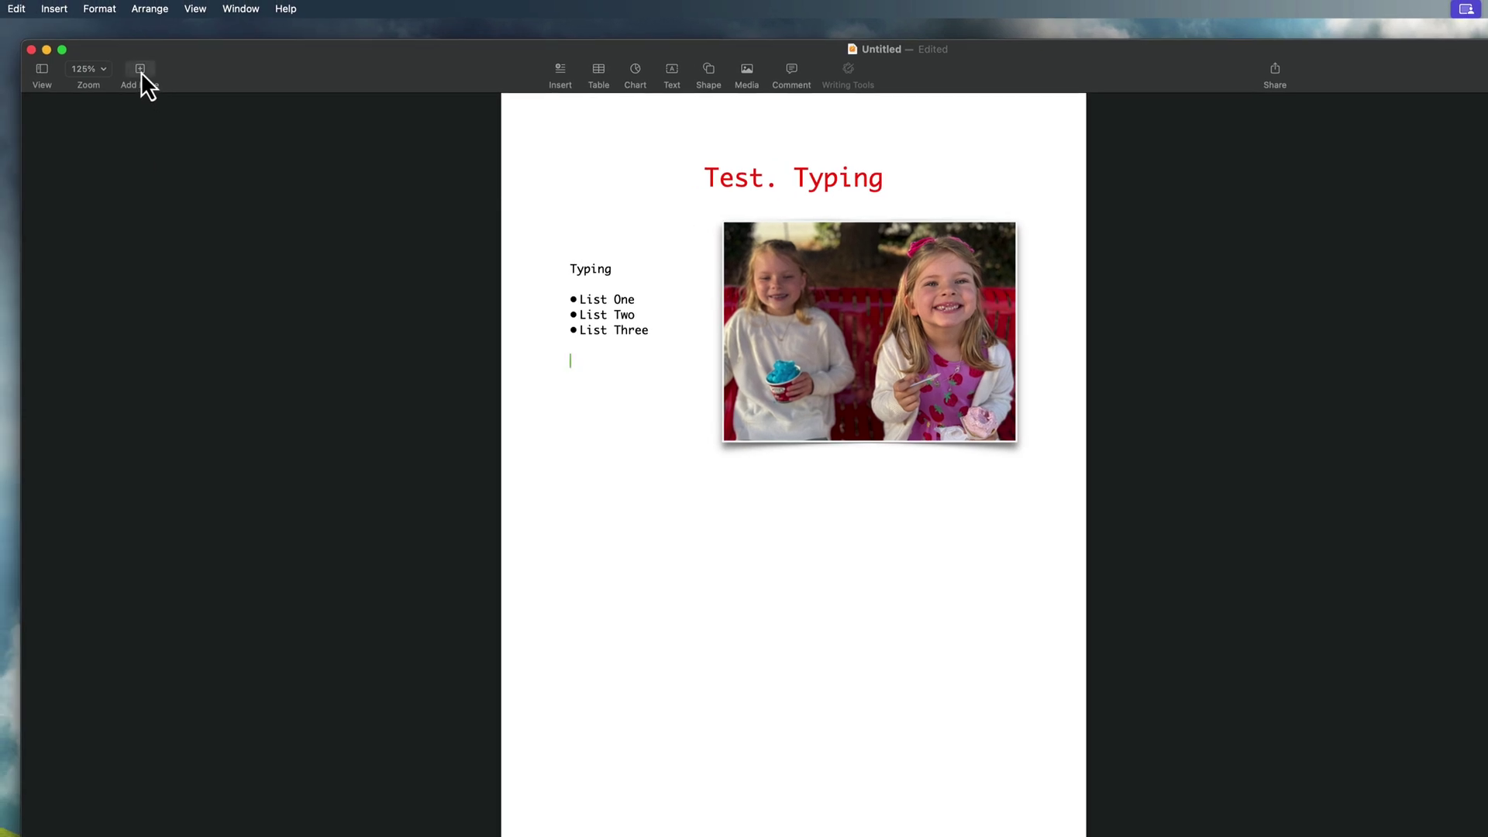
left_click(140, 70)
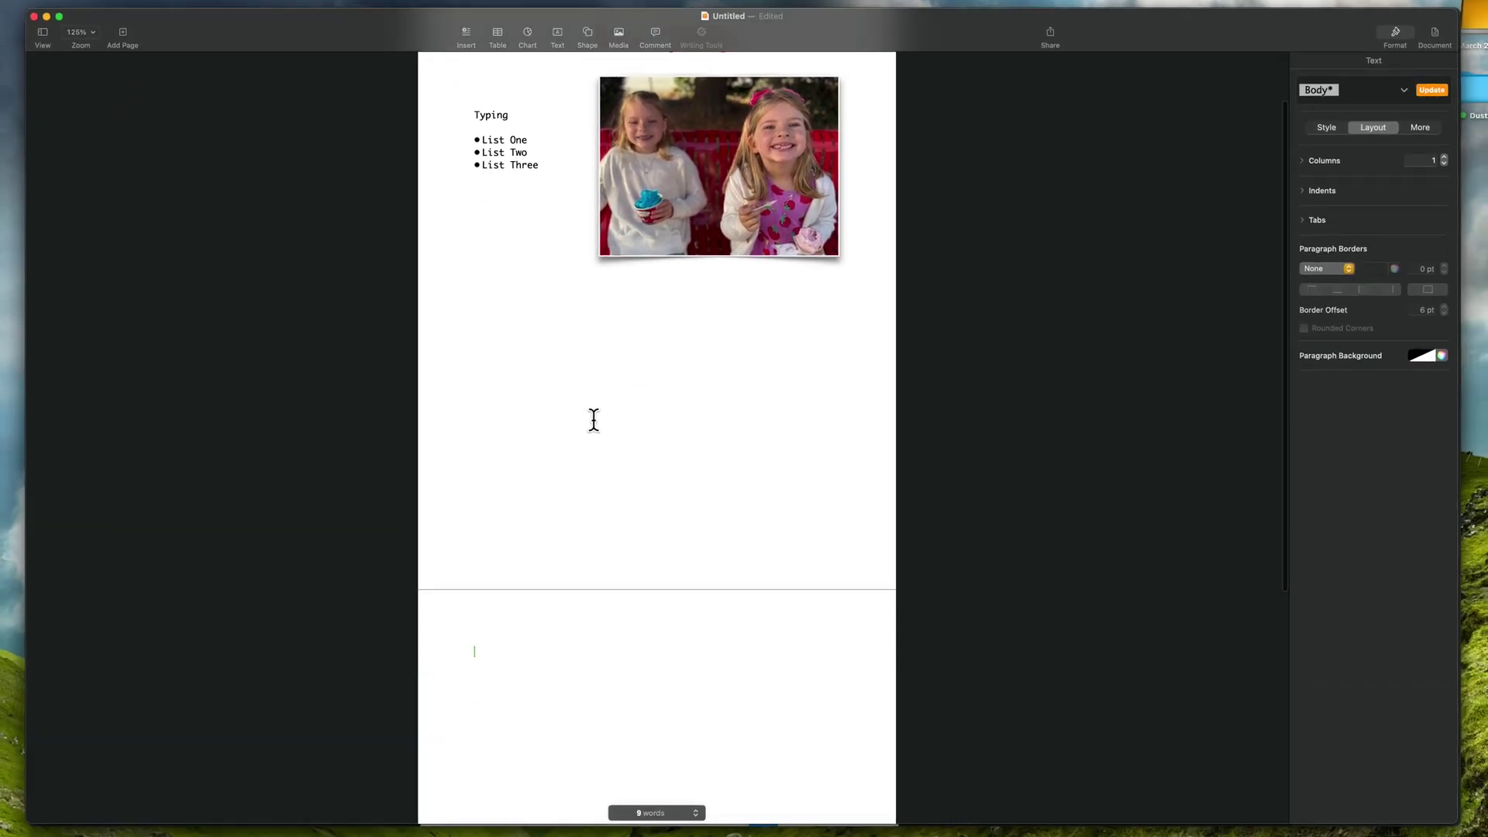
scroll(594, 419, "down", 5)
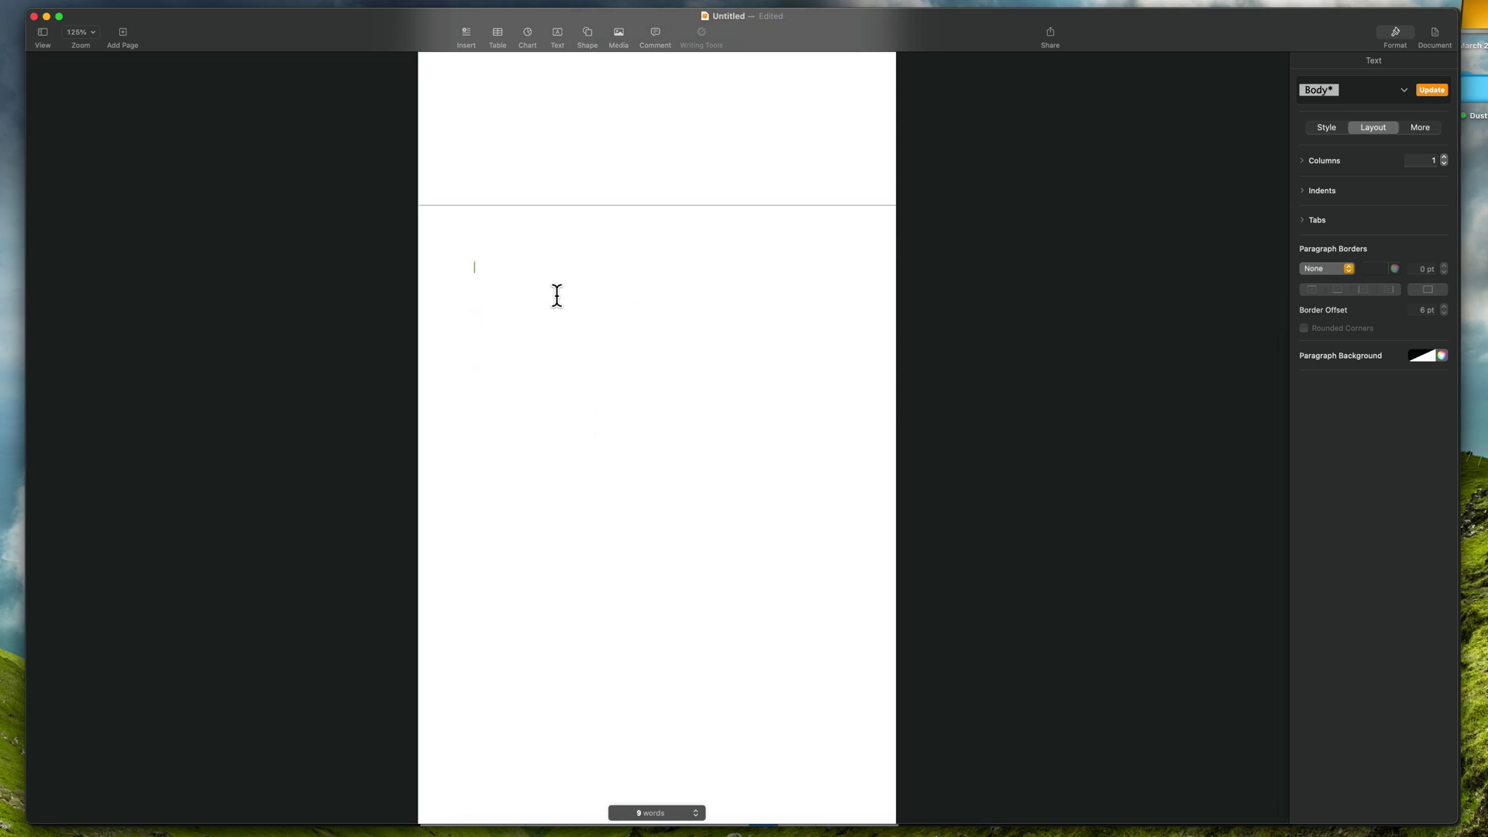
Step: Insert a table in the first green table style on page 2
left_click(498, 35)
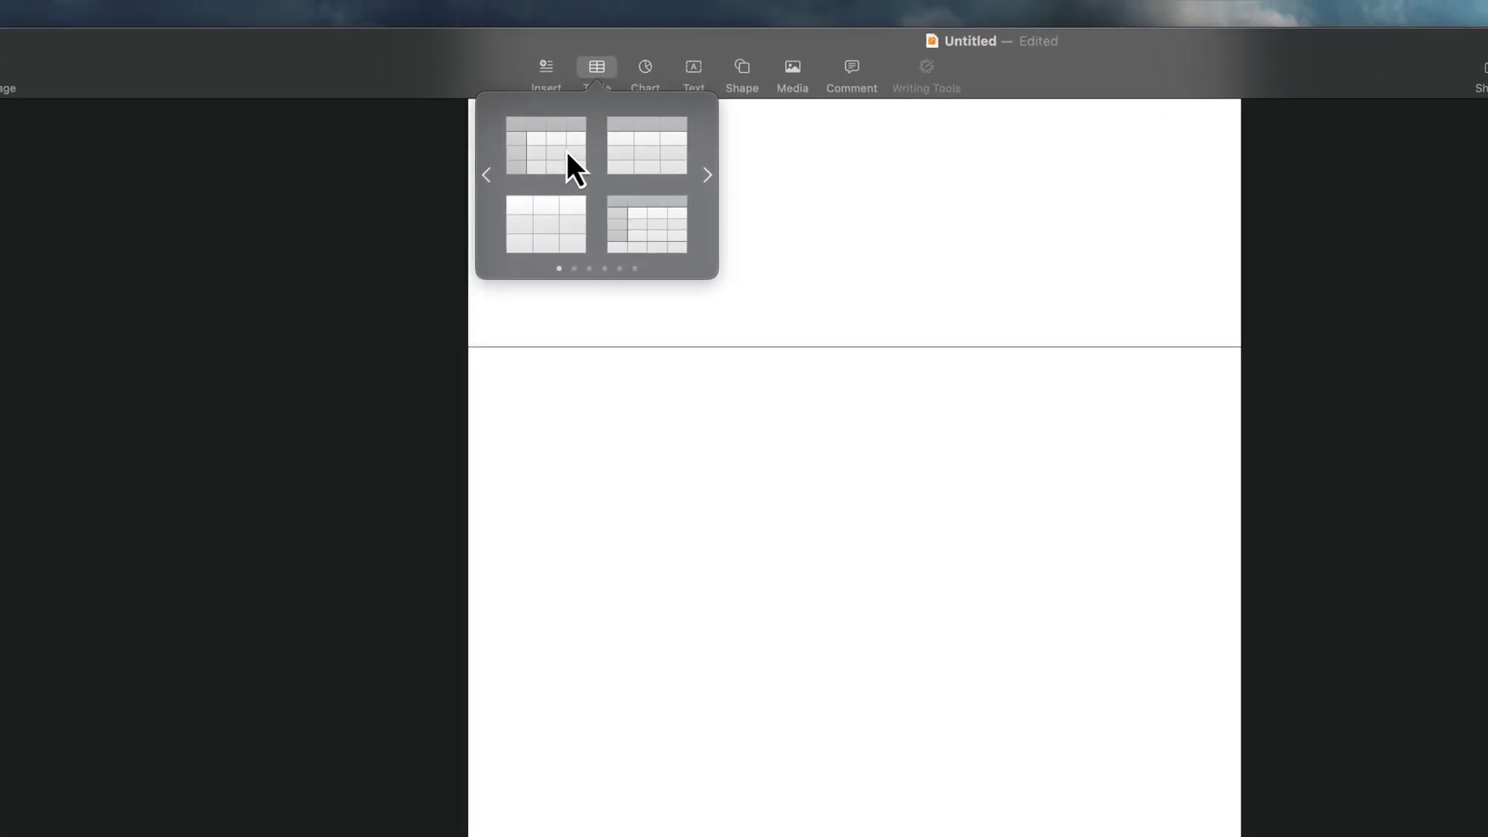
left_click(705, 177)
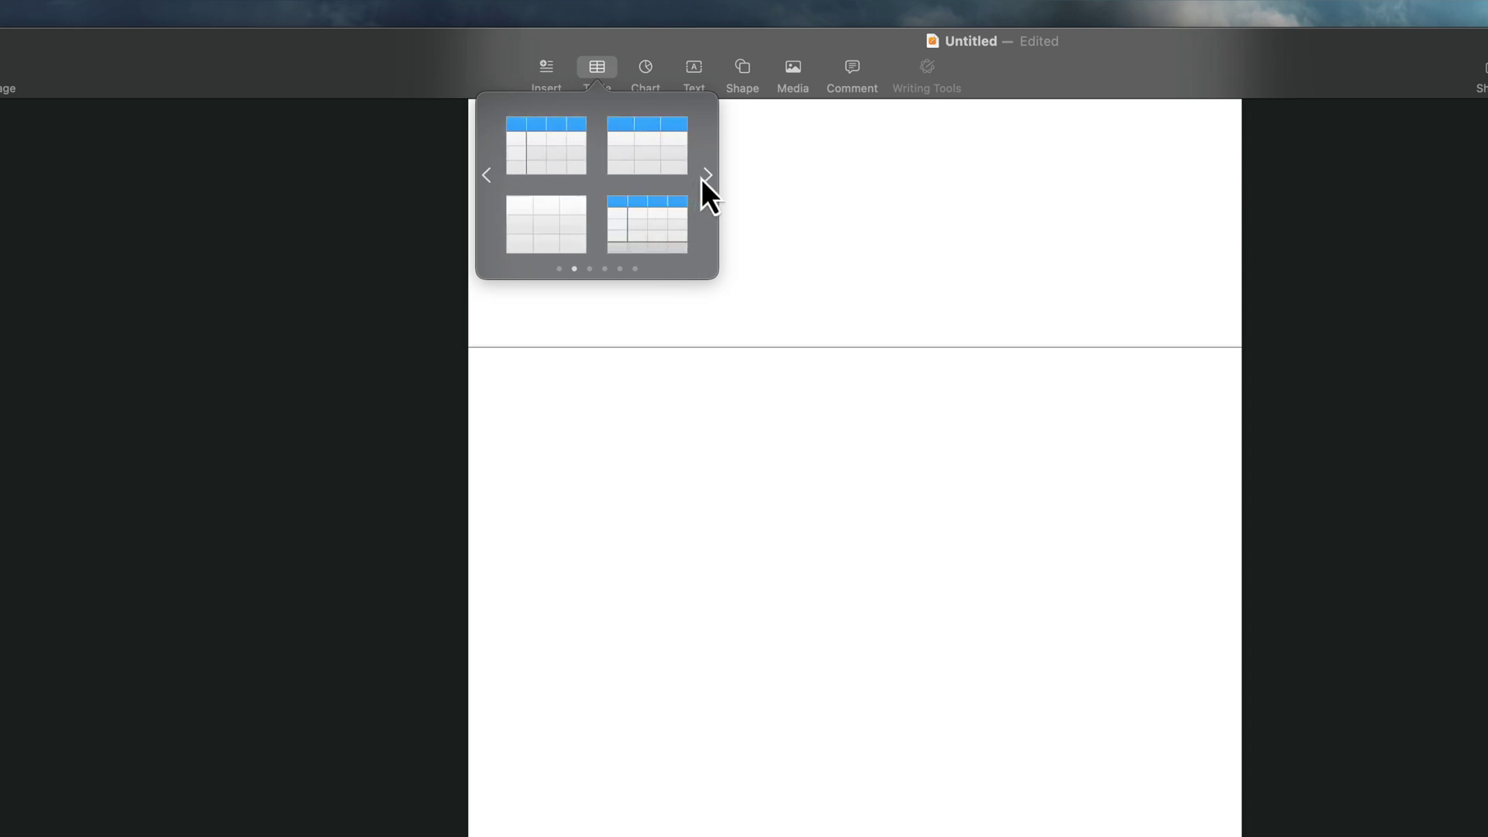
left_click(707, 176)
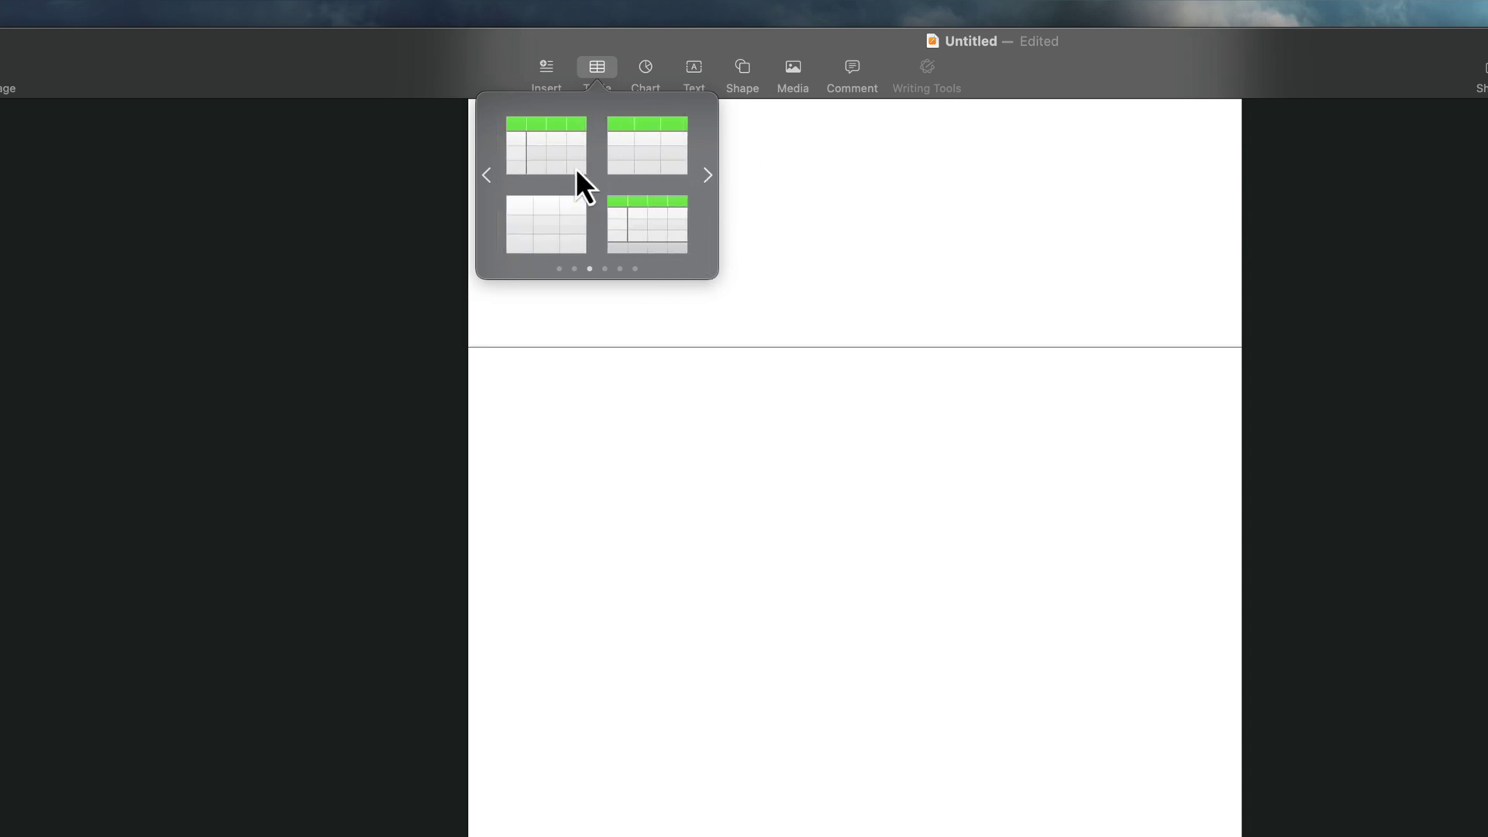
left_click(561, 157)
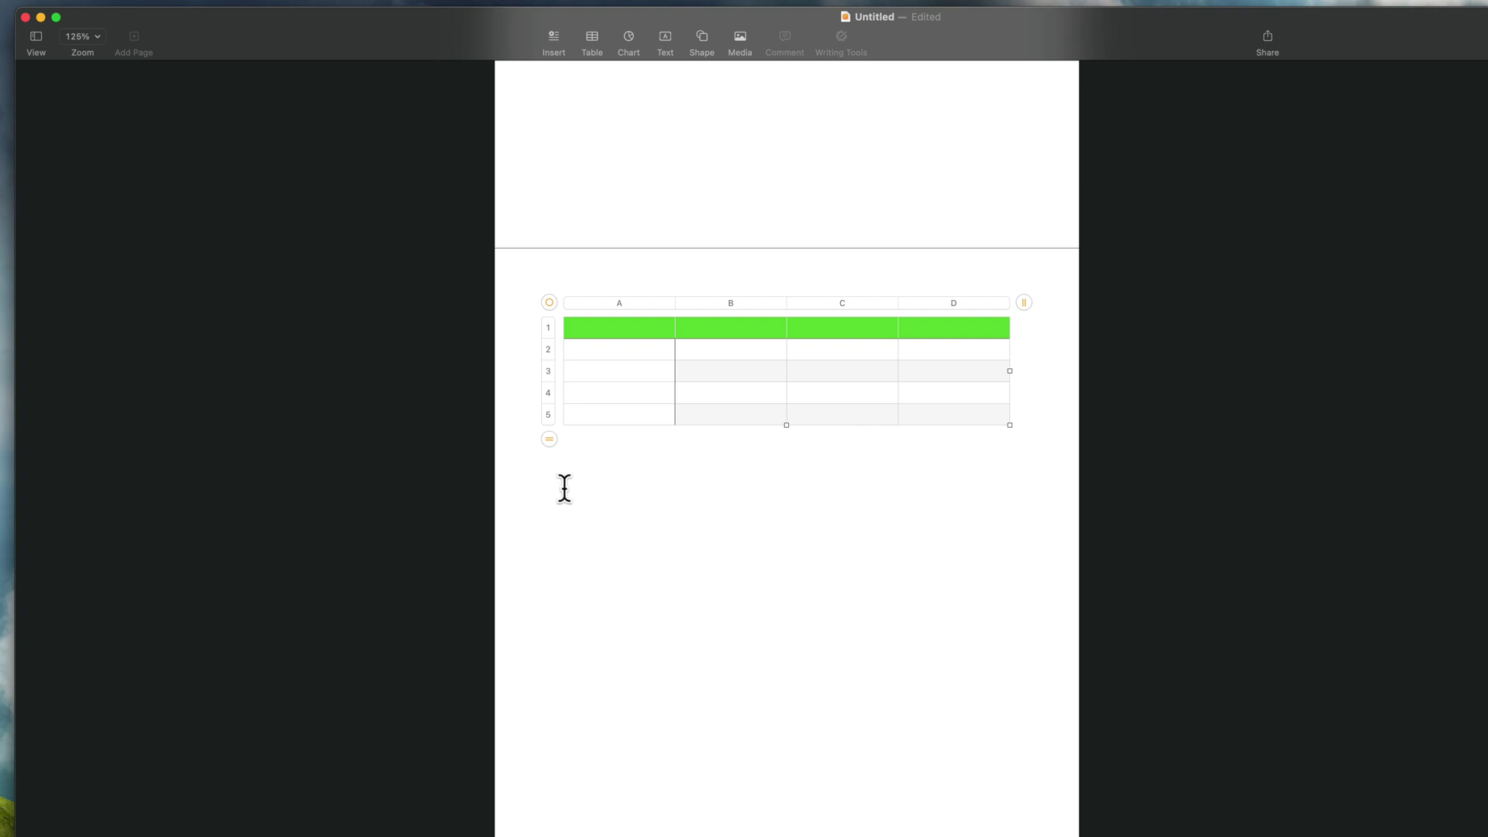
Step: Grow the table to eight rows and six columns, then return it to five rows and four columns
left_click(549, 438)
left_click(549, 439)
left_click(549, 439)
left_click(549, 439)
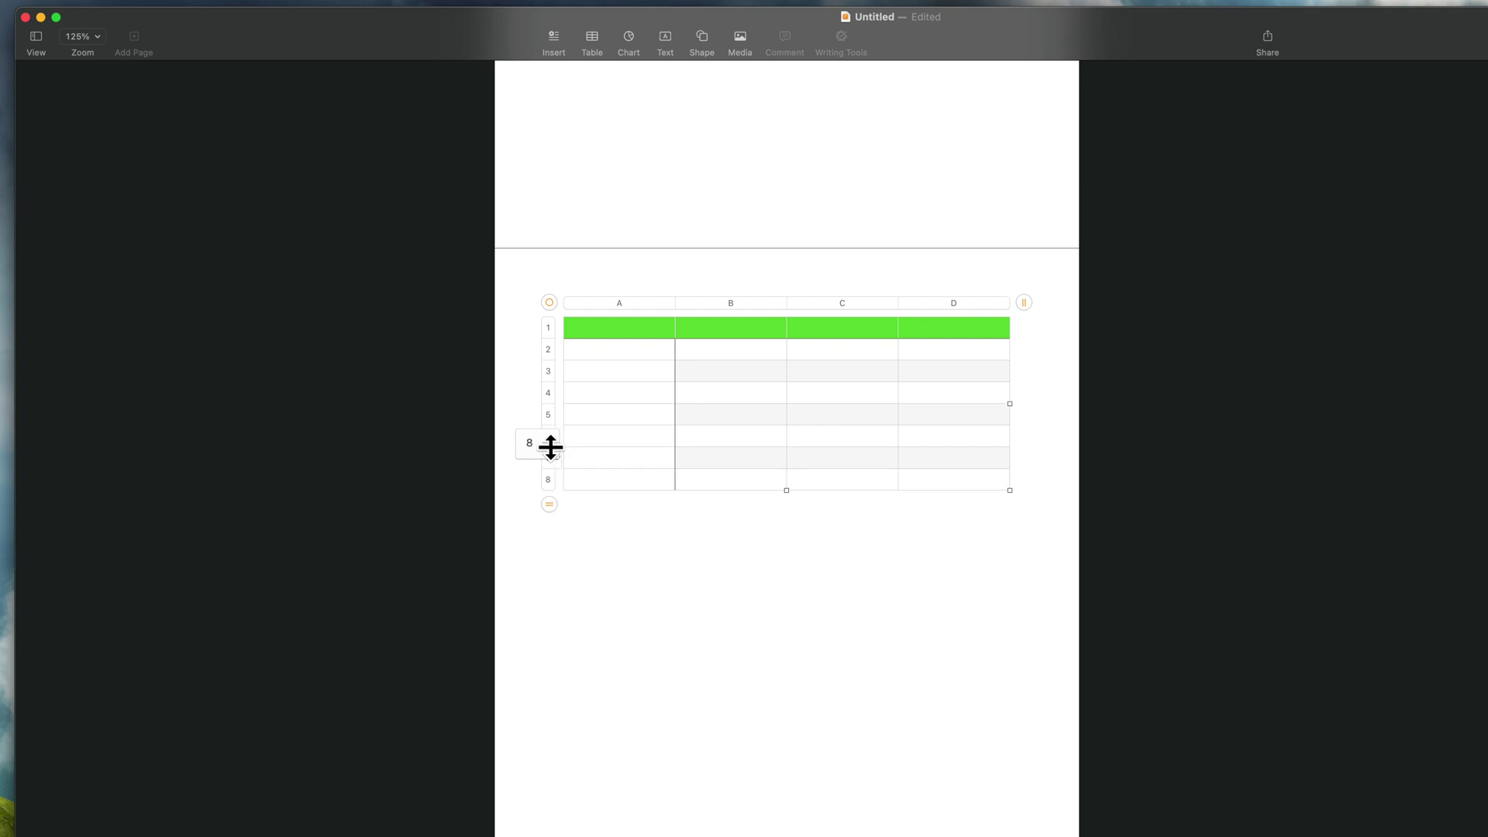
left_click(549, 447)
left_click(550, 448)
left_click(550, 447)
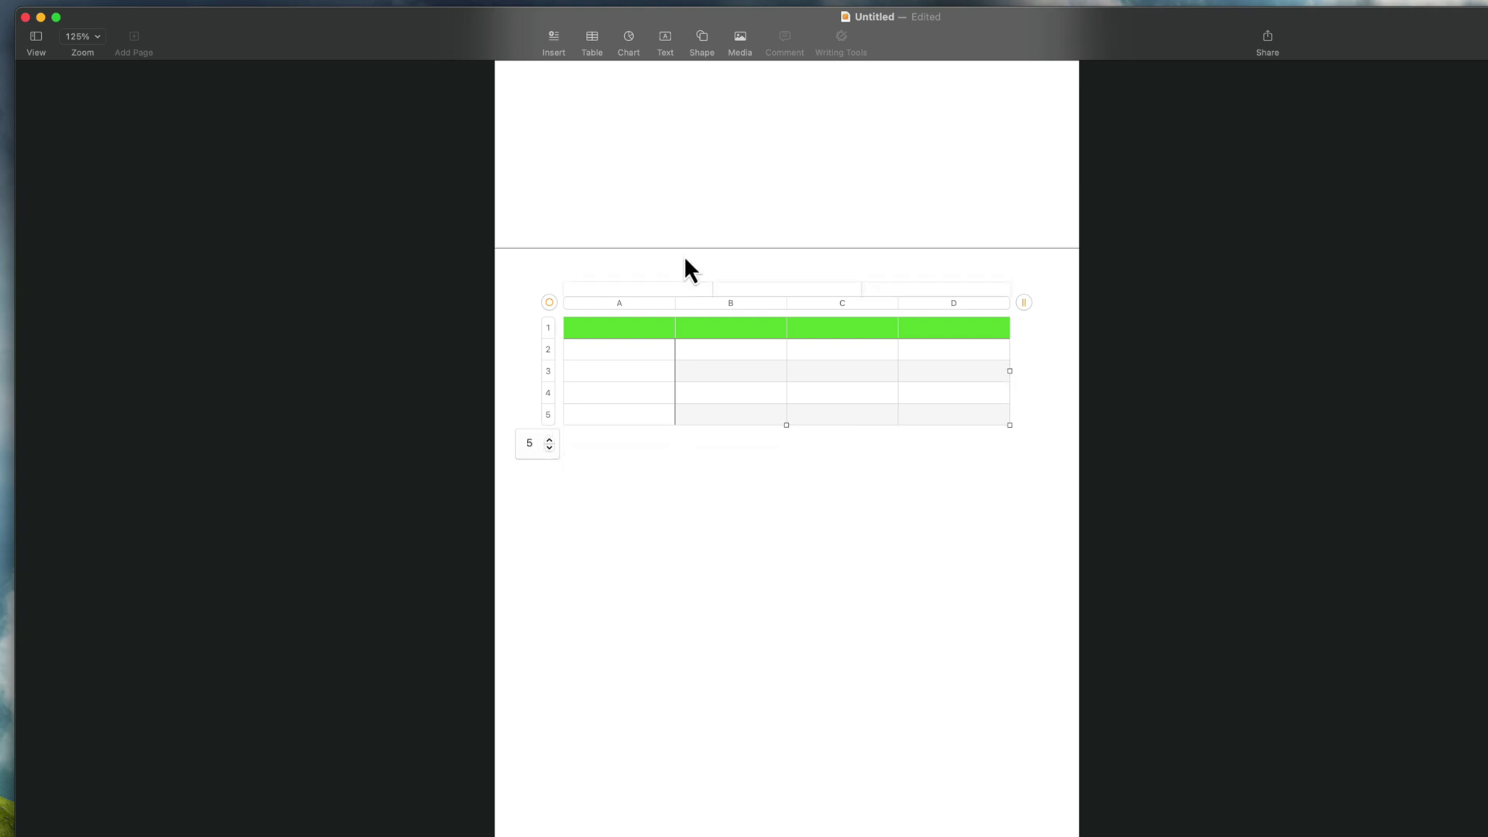
left_click(1024, 303)
left_click(1024, 299)
left_click(1024, 299)
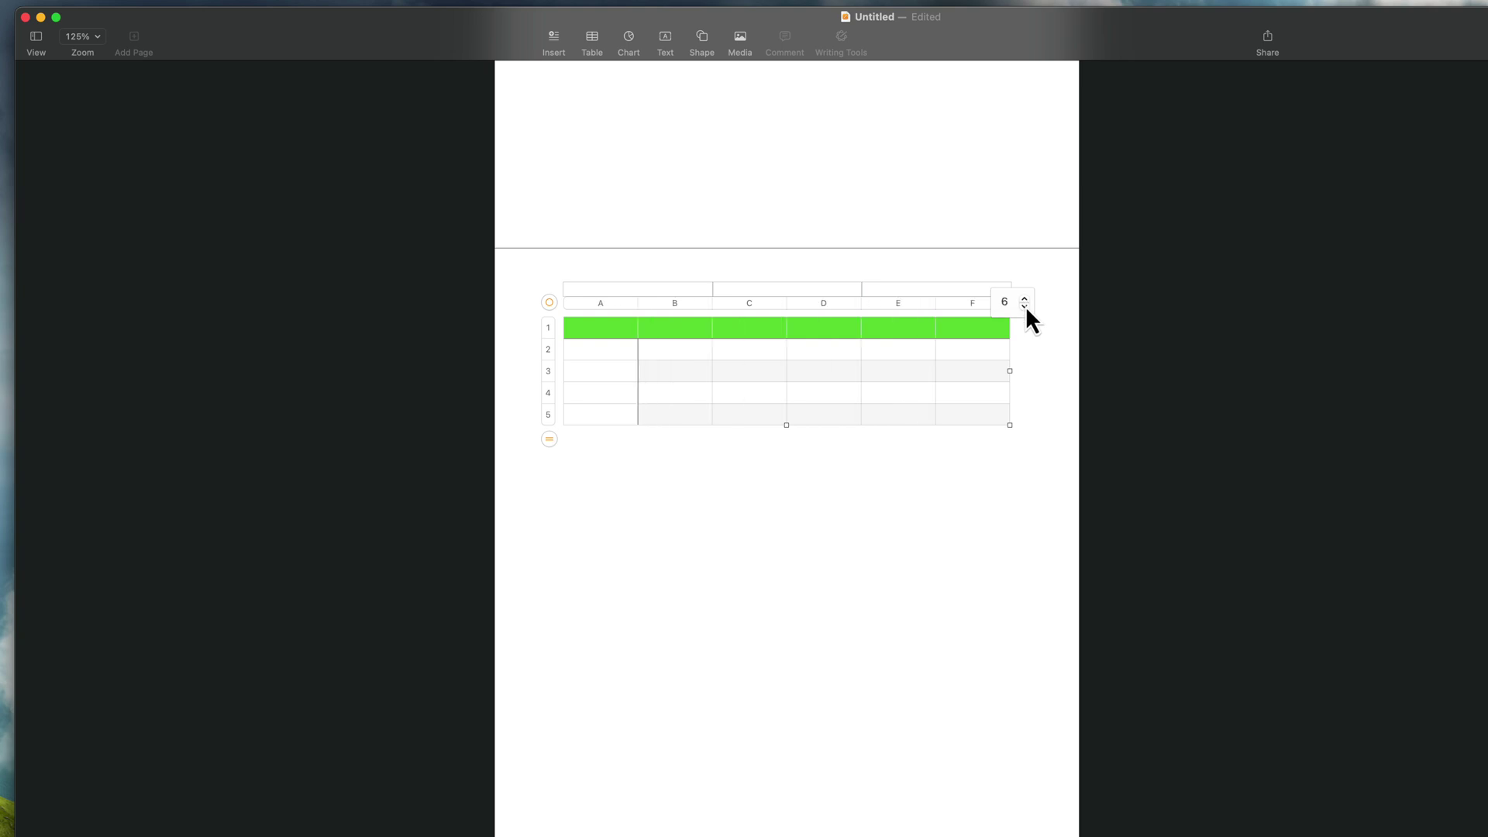
left_click(1025, 307)
left_click(1025, 306)
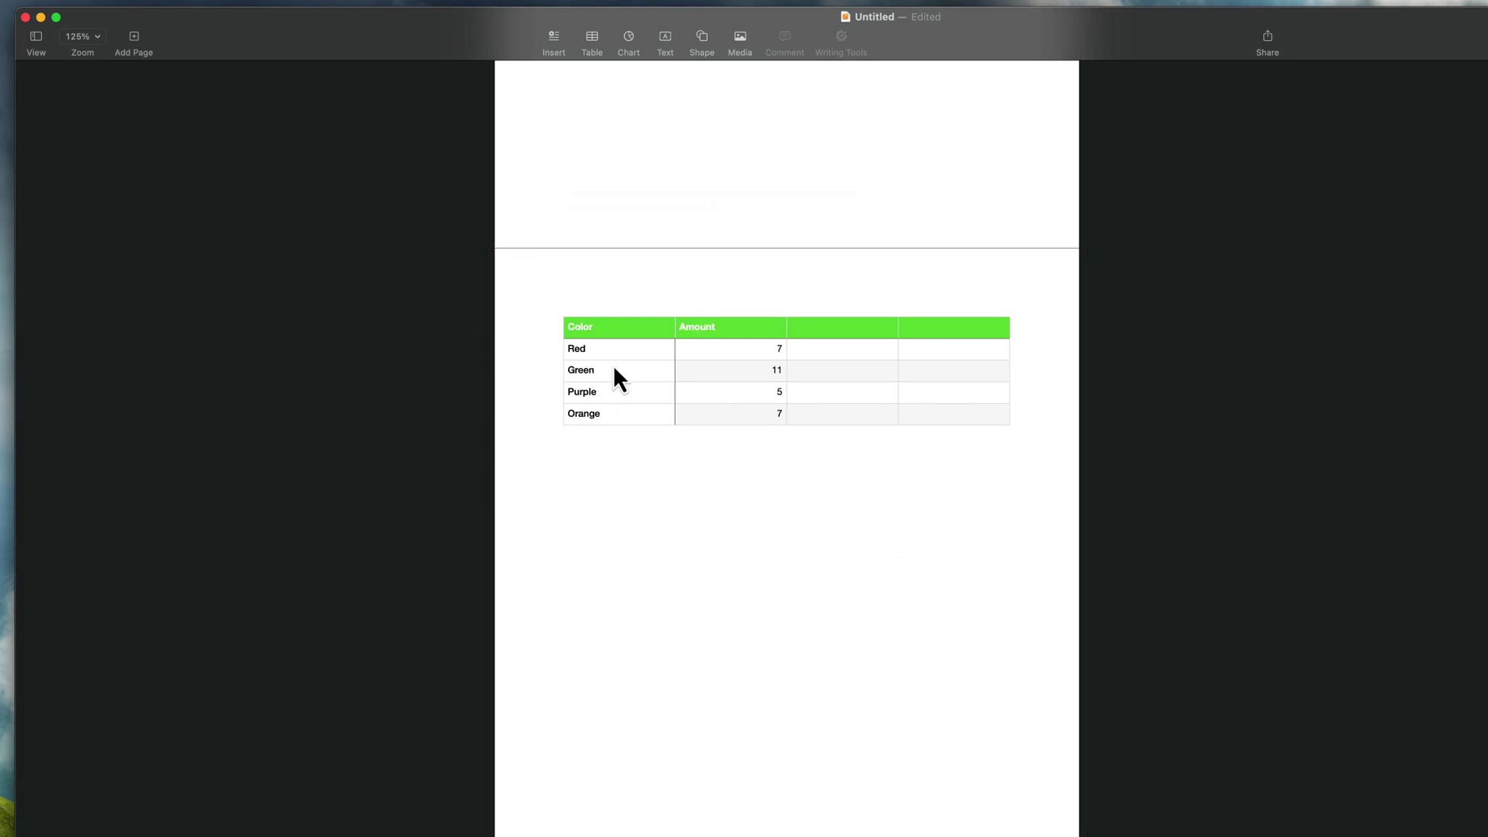
Step: Enter the heading 'Name' in the table's header cell C1
left_click(856, 350)
left_click(854, 347)
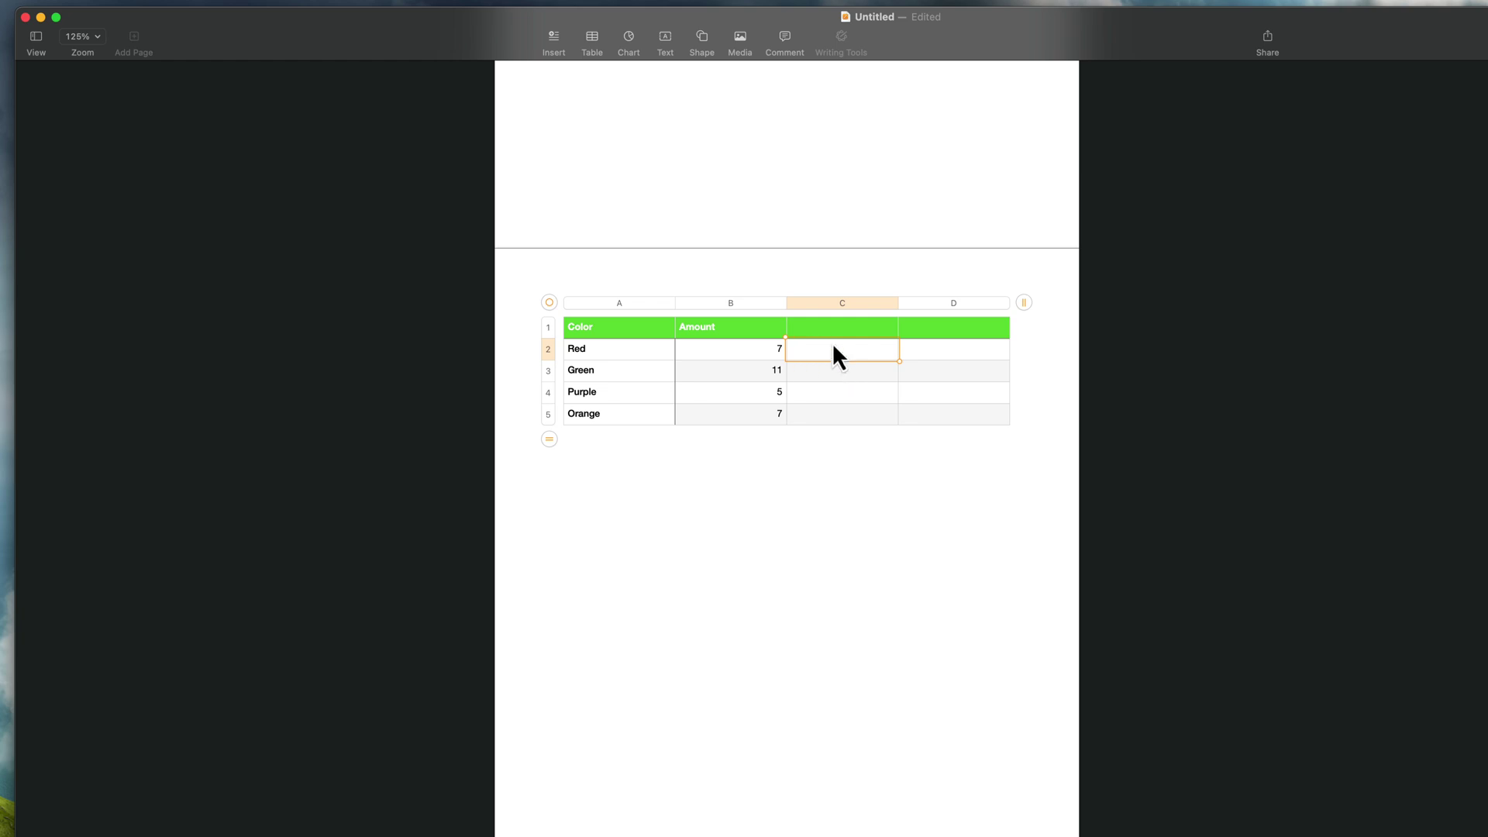
left_click(847, 333)
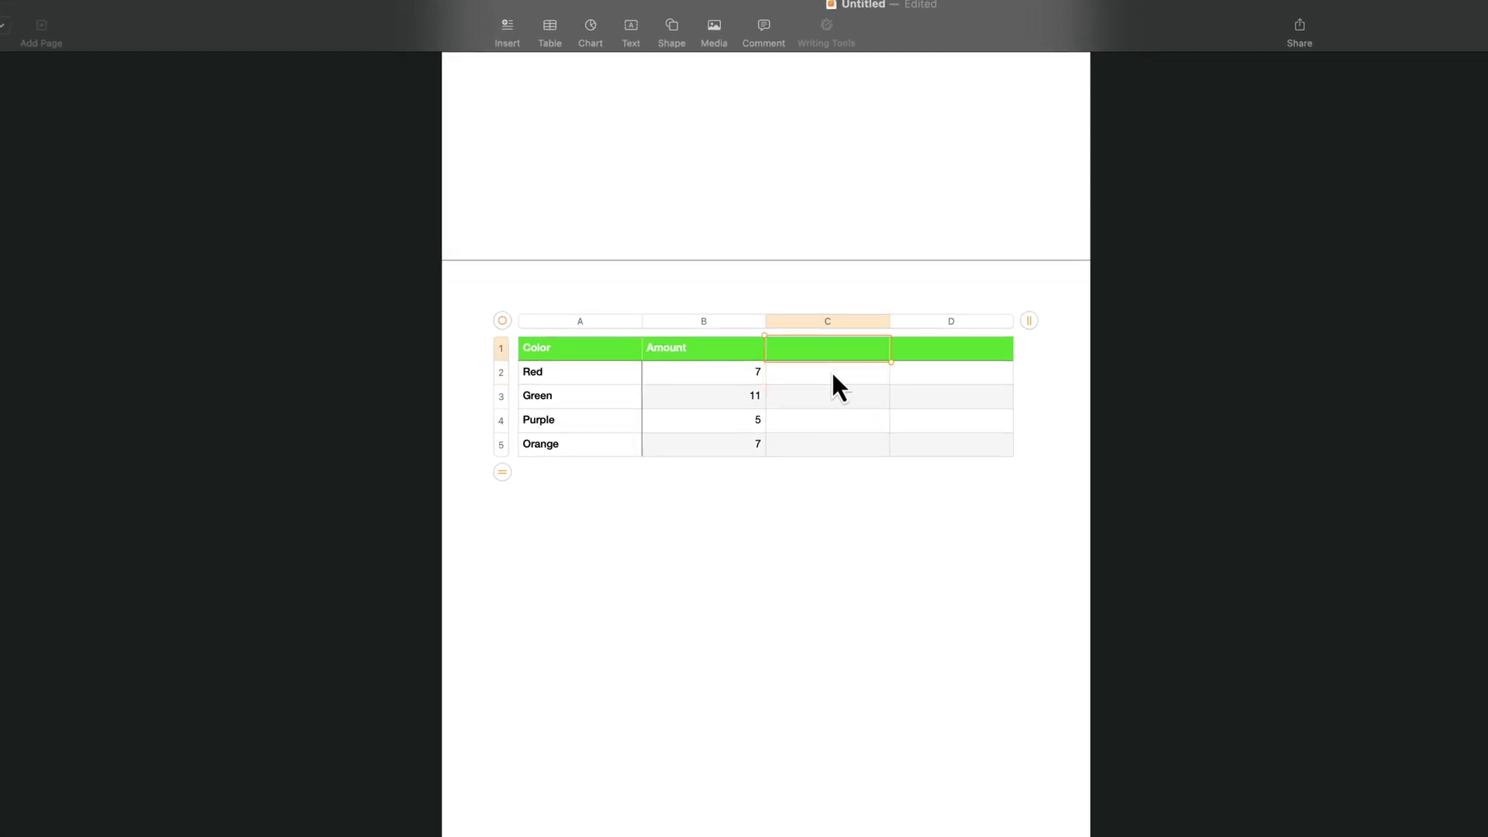
type("Name")
key("Tab")
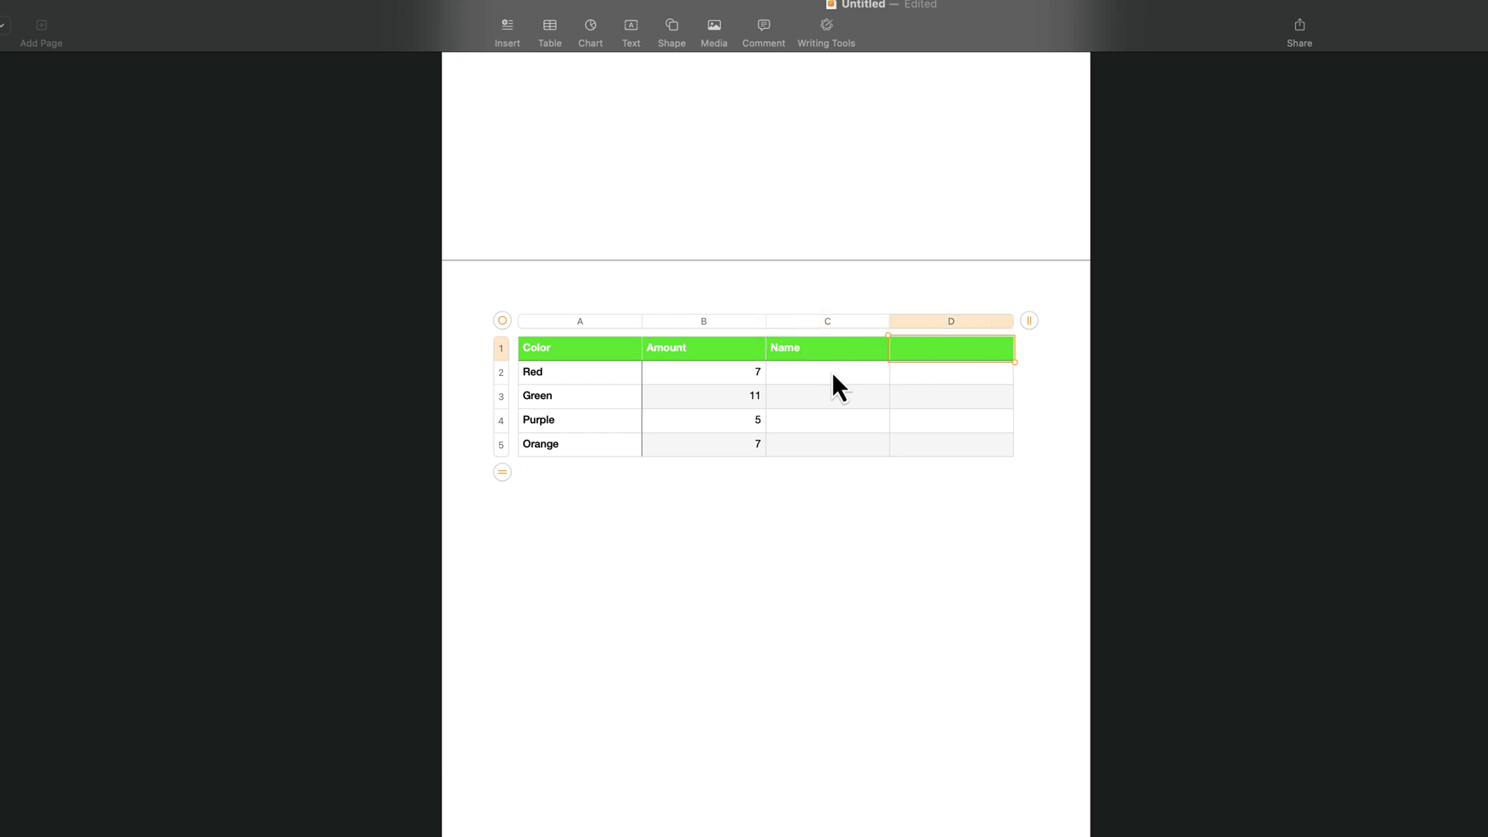
Step: Move around the table cells with the arrow keys, ending in cell C2 under Name
key("Down")
key("Left")
key("Down")
key("Right")
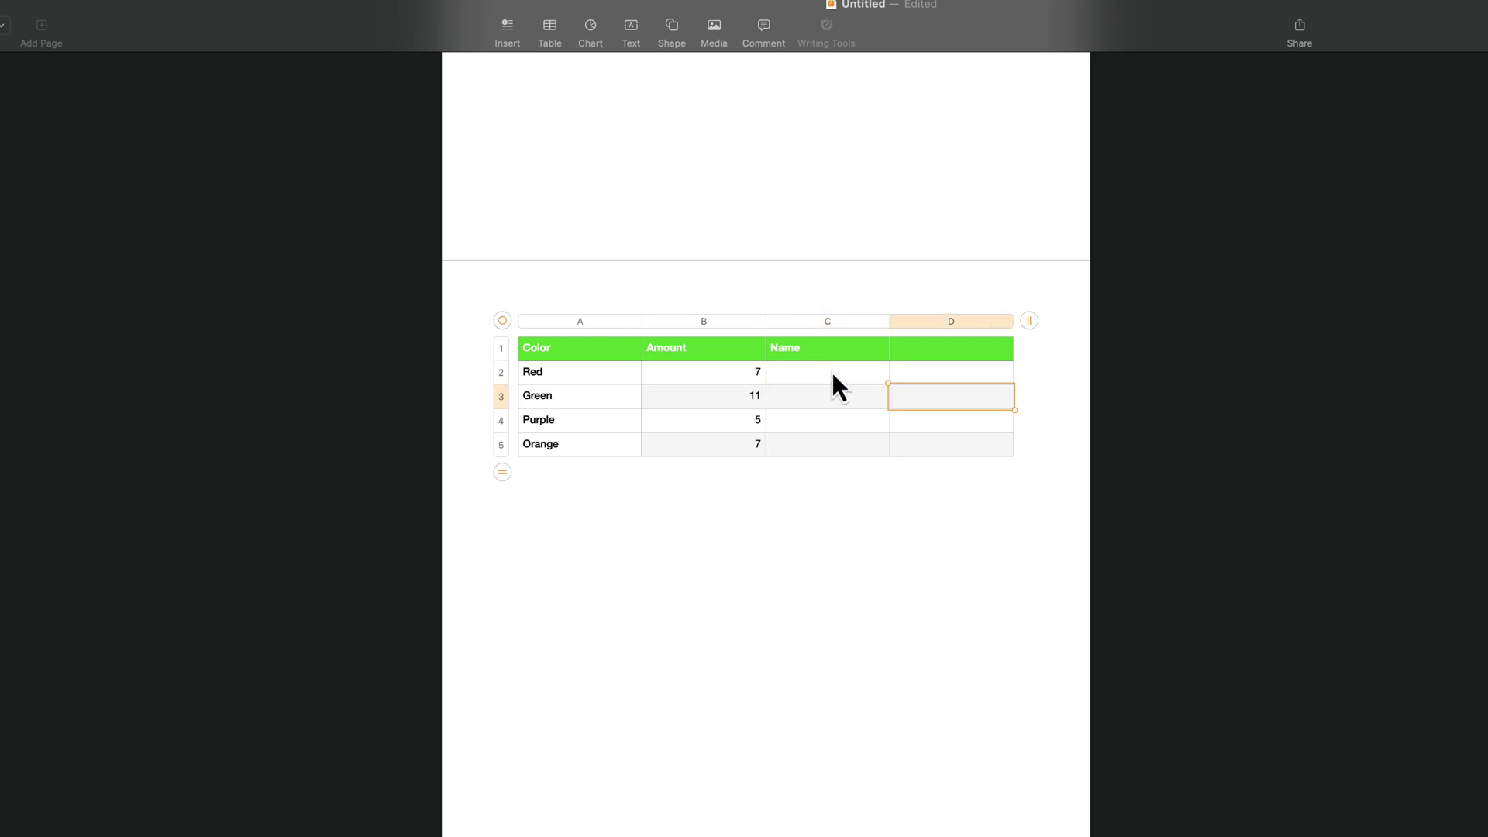
key("Up")
key("Left")
key("Down")
key("Up")
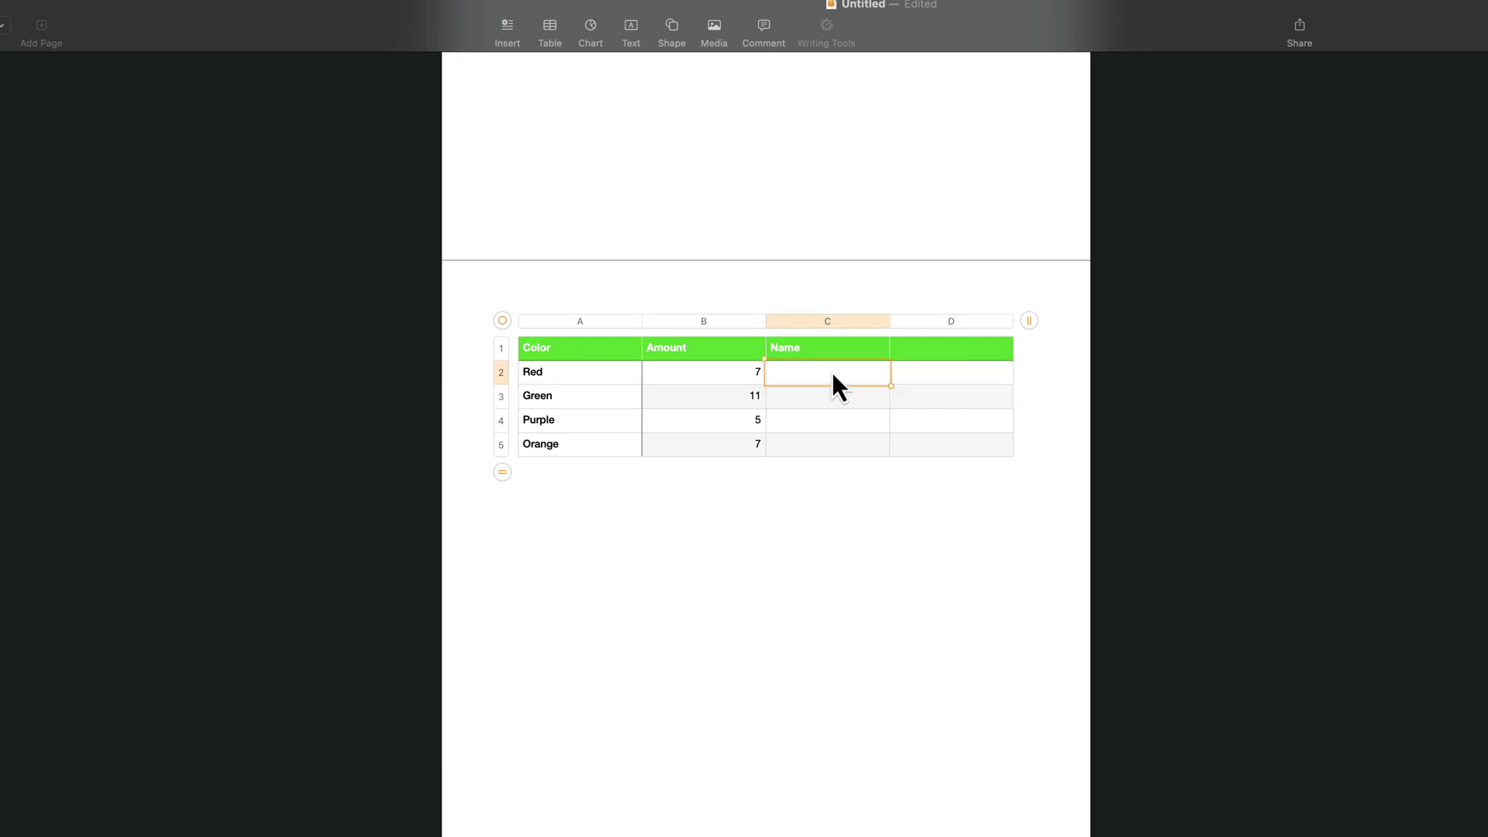
Step: Paste the four first names into C2–C5 and centre-align the text in column A
type("Bob Susan Greg Faith")
left_click(874, 496)
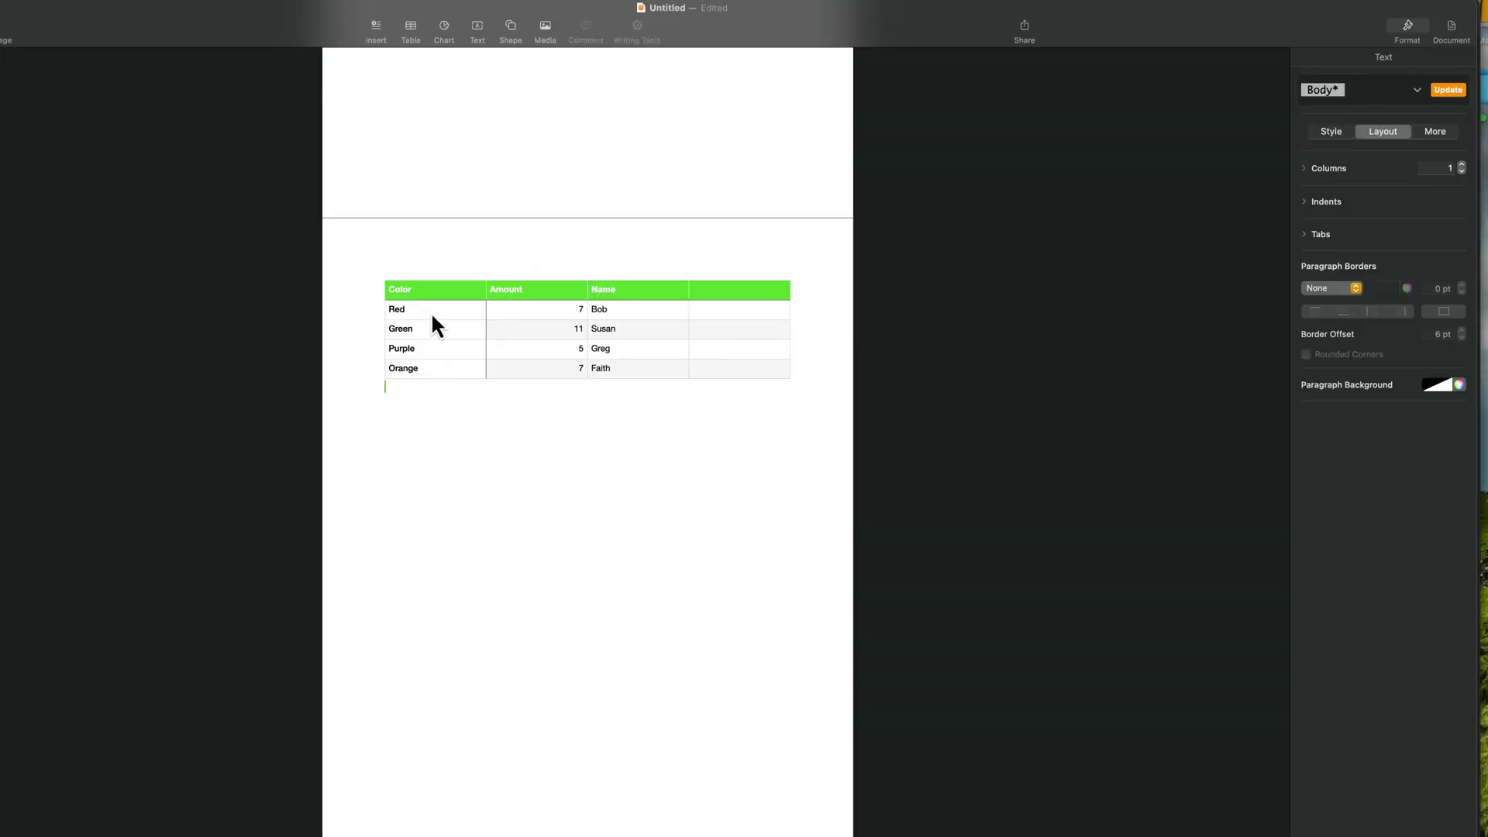
left_click(430, 311)
left_click(425, 268)
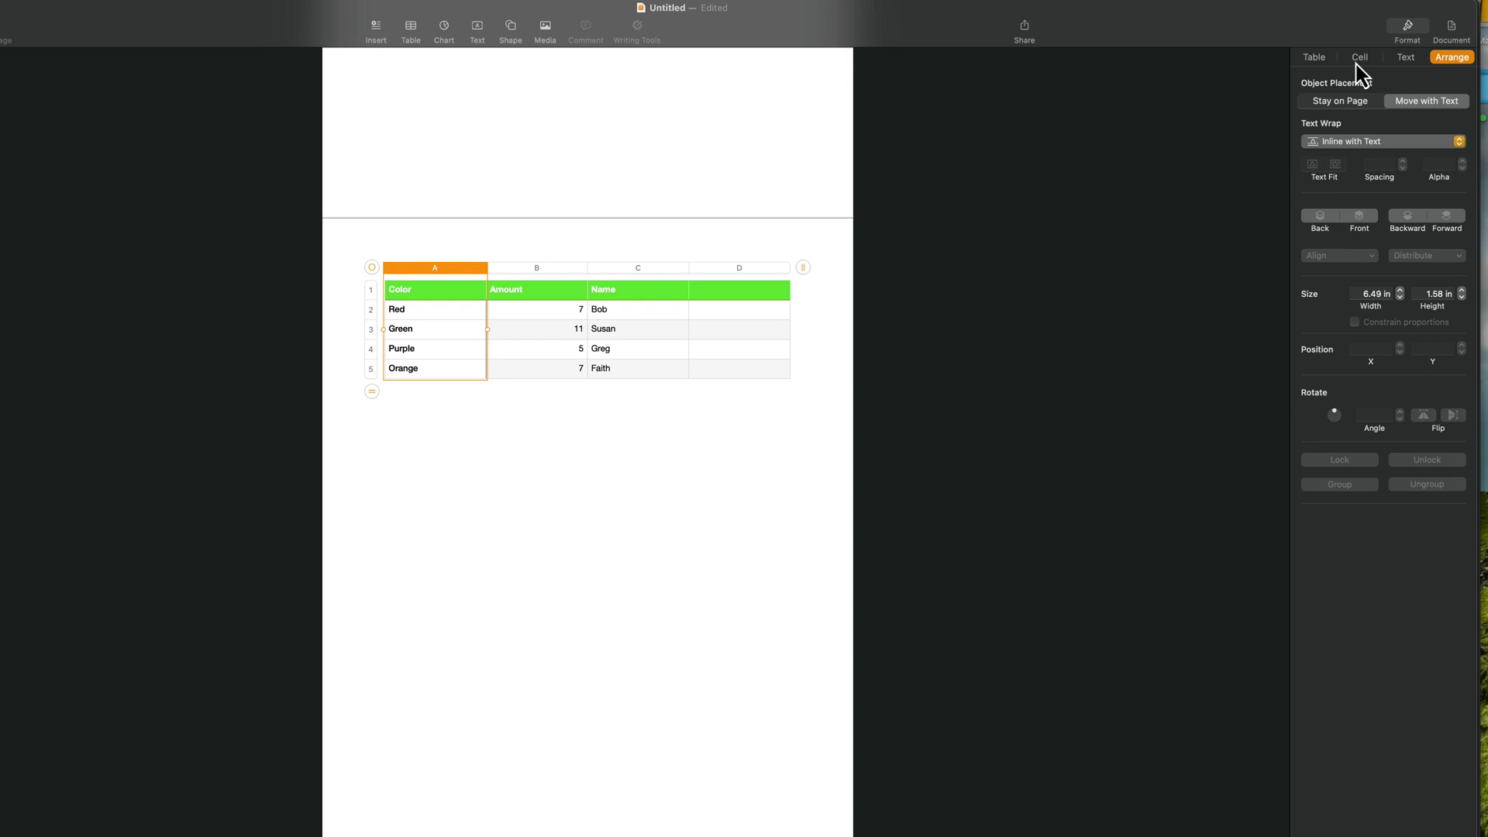
left_click(1312, 58)
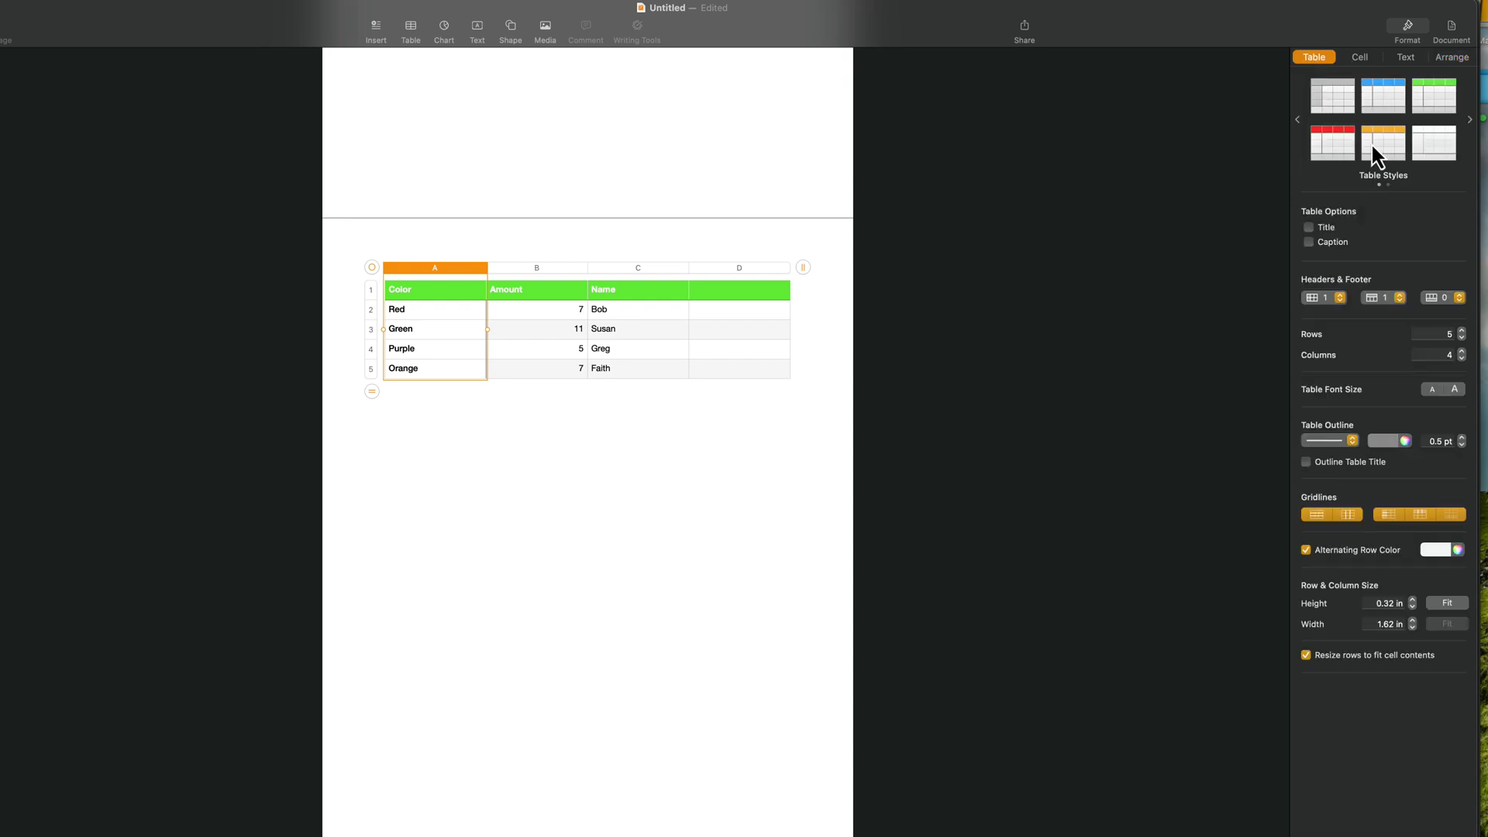
left_click(1364, 59)
left_click(1406, 58)
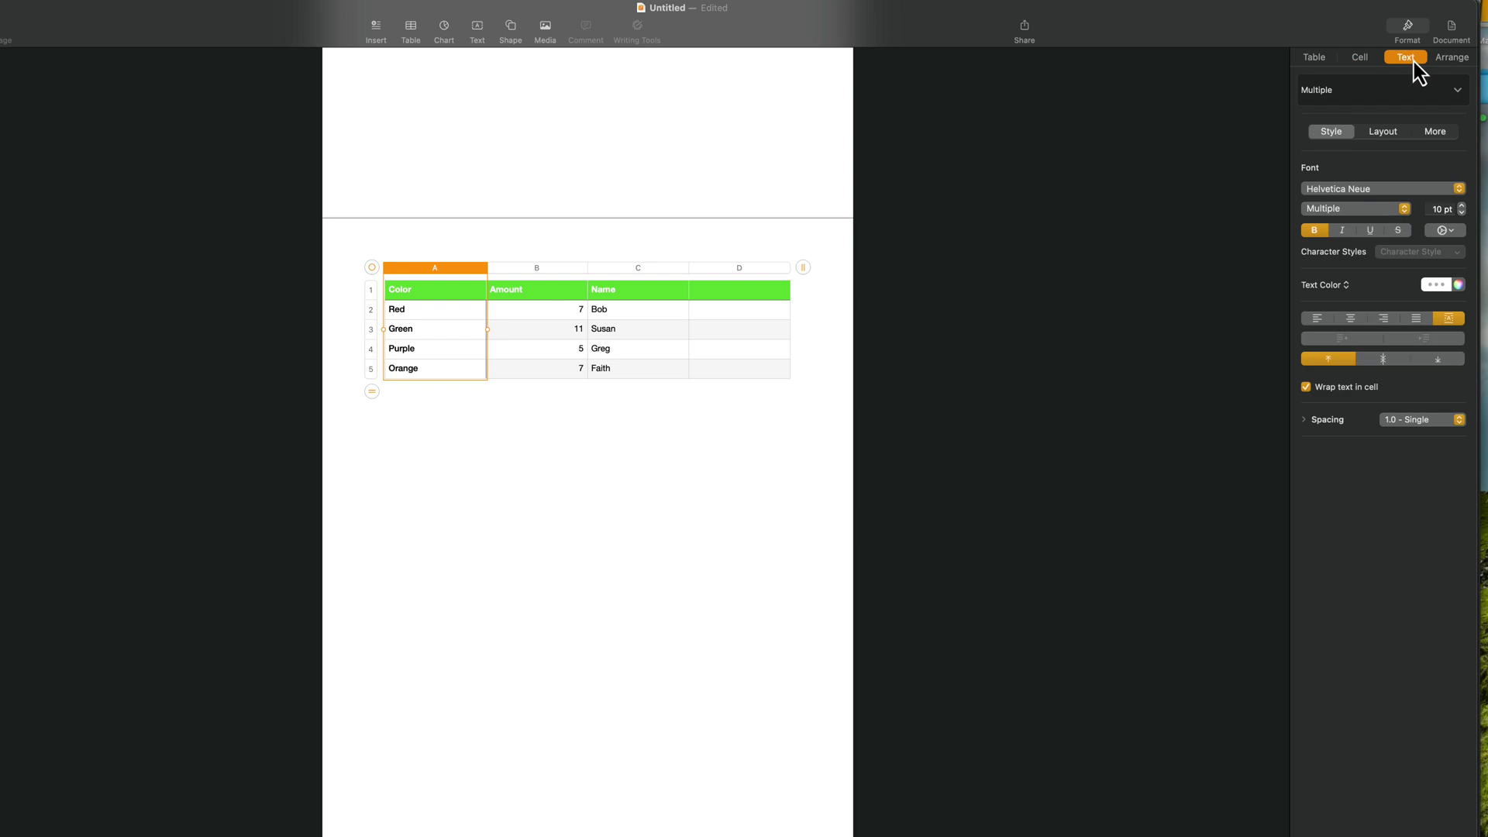
left_click(1351, 318)
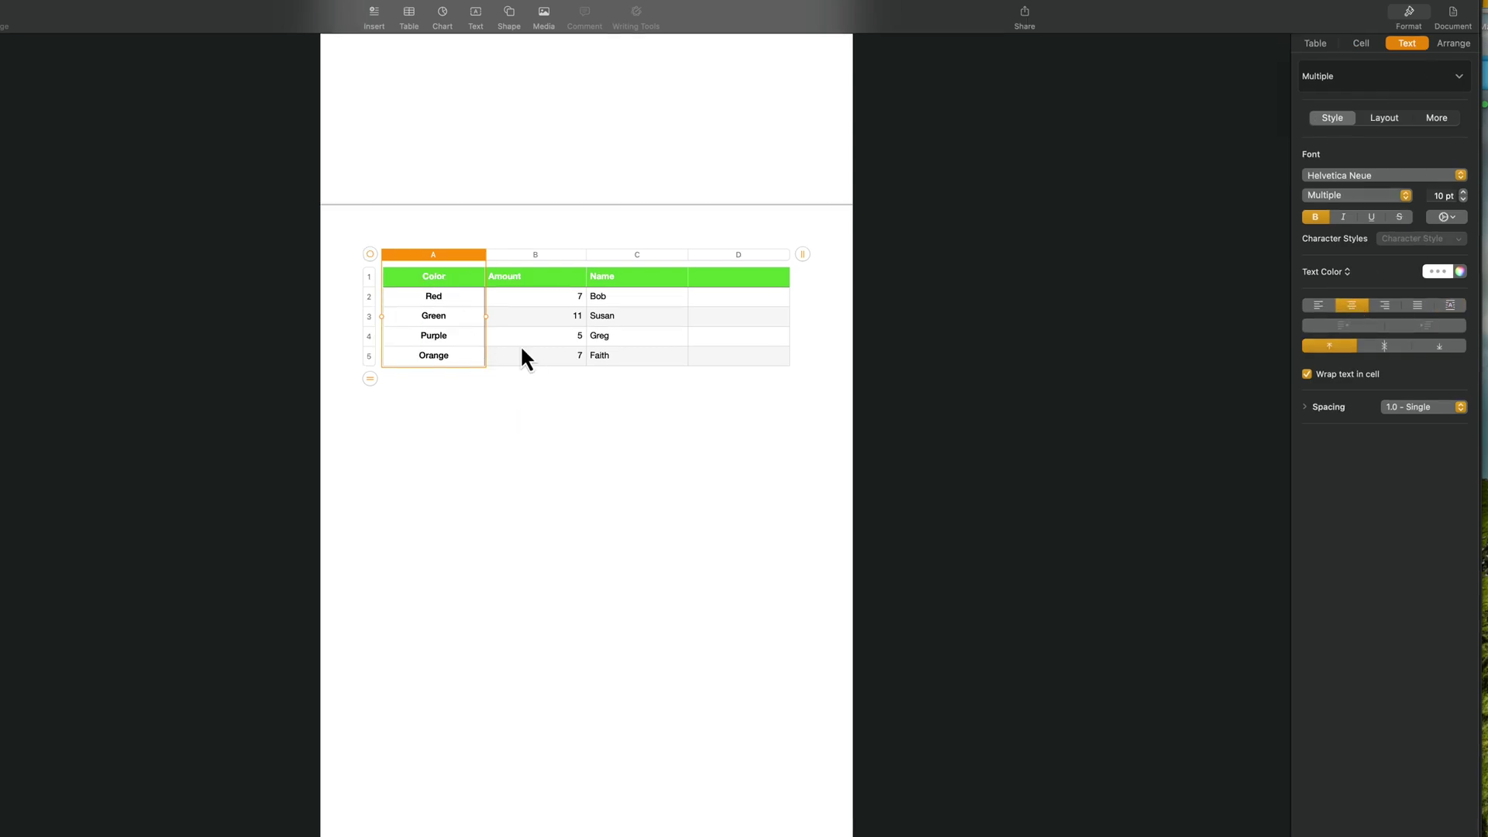
Step: Centre-align the text in columns B through D
left_click_drag(527, 256, 713, 257)
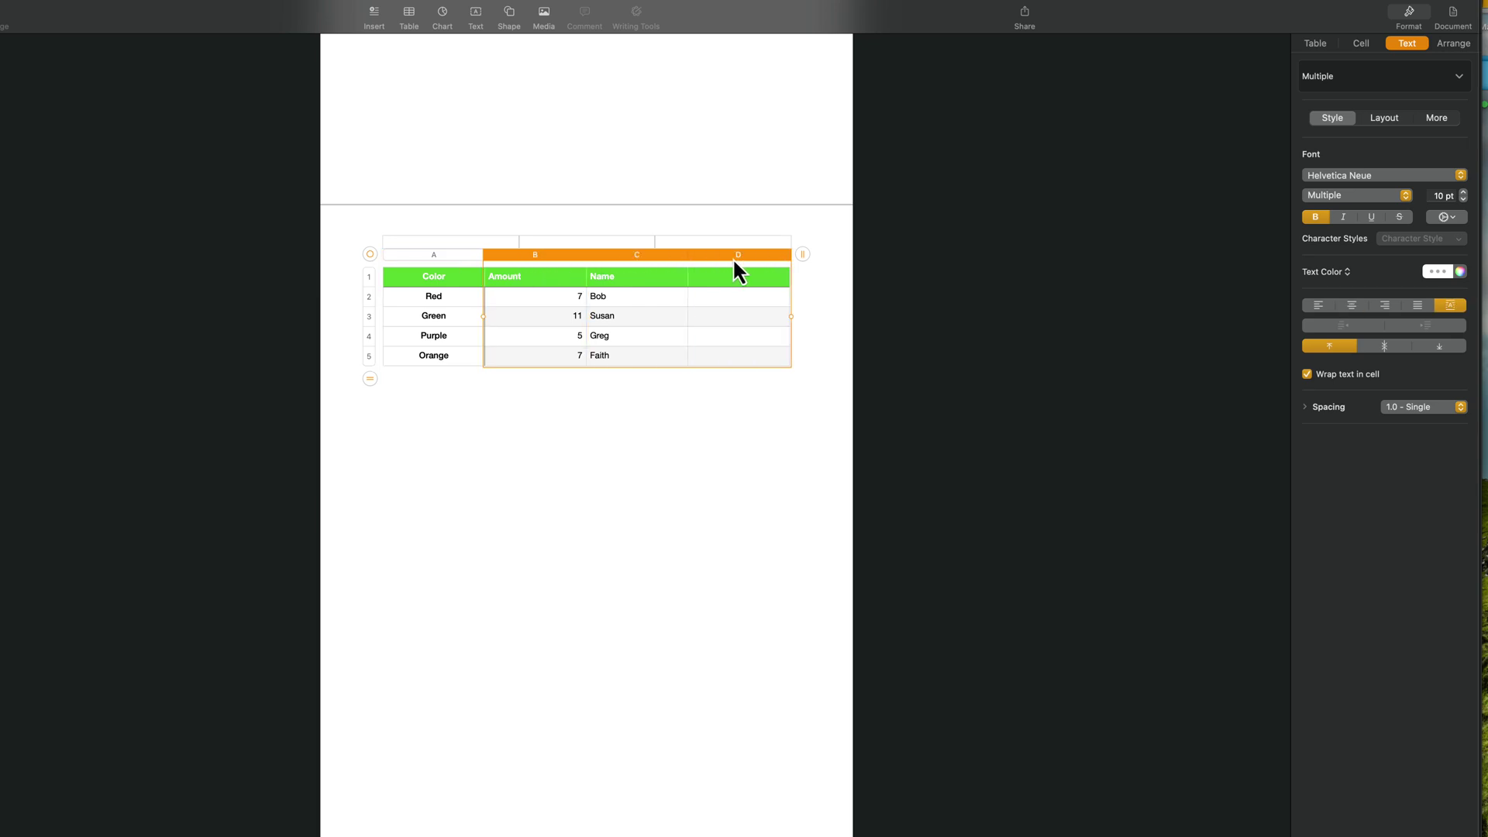
left_click(1351, 305)
left_click(573, 463)
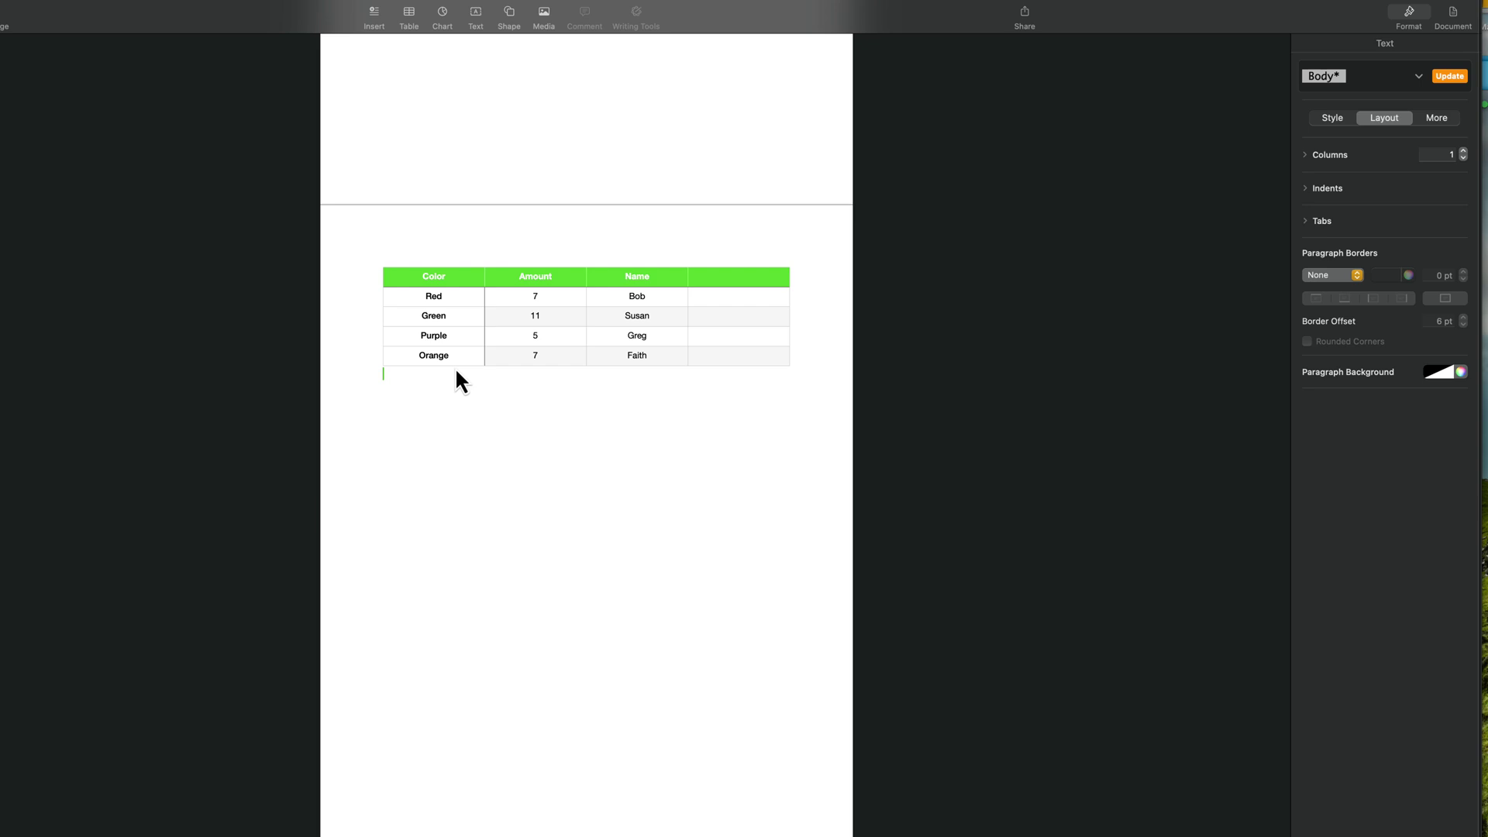
key("Left")
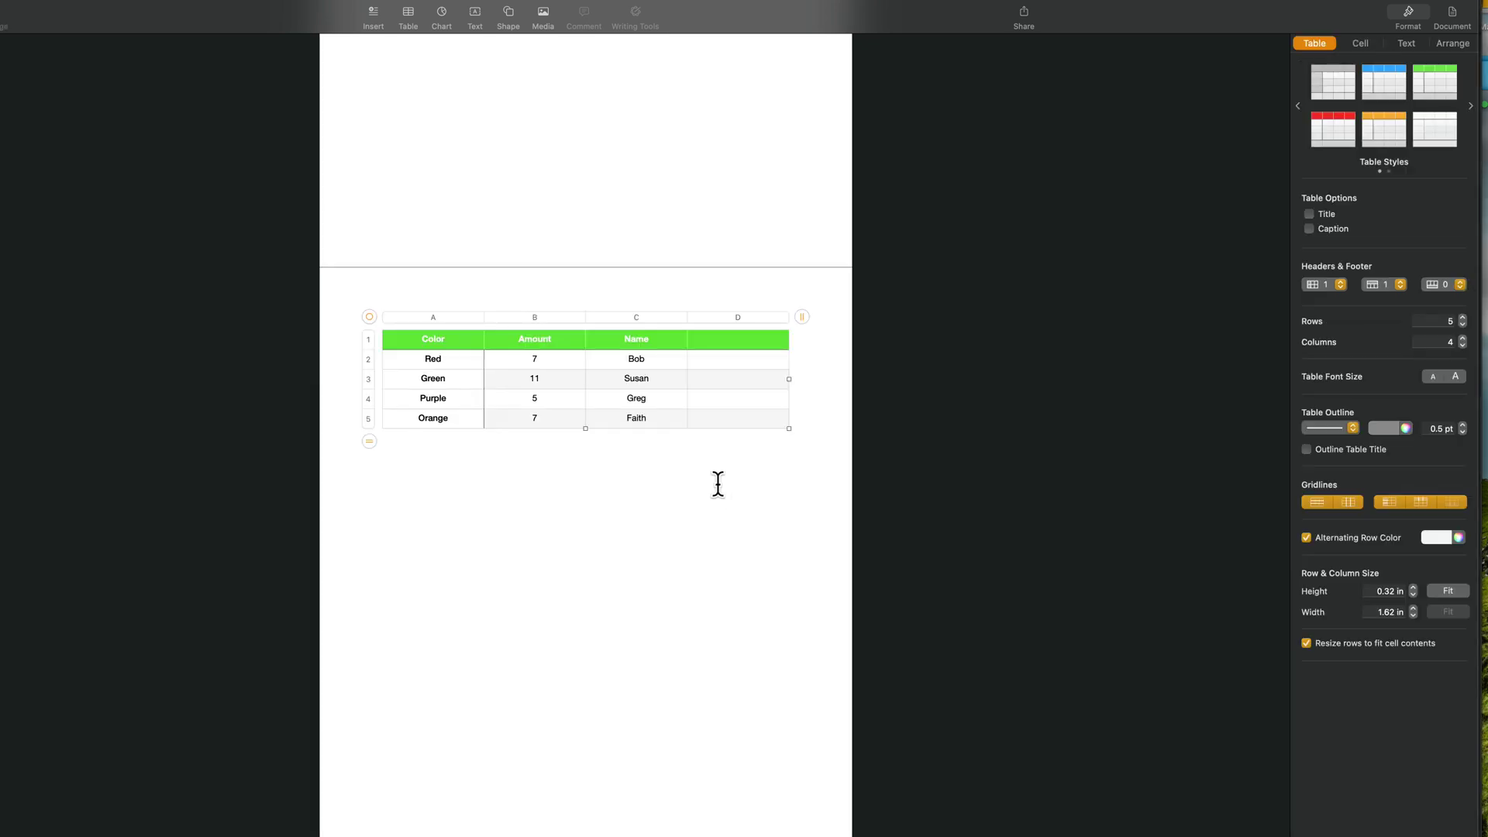
Step: Insert a 2D column chart below the table and bring up its chart data editor
left_click(442, 14)
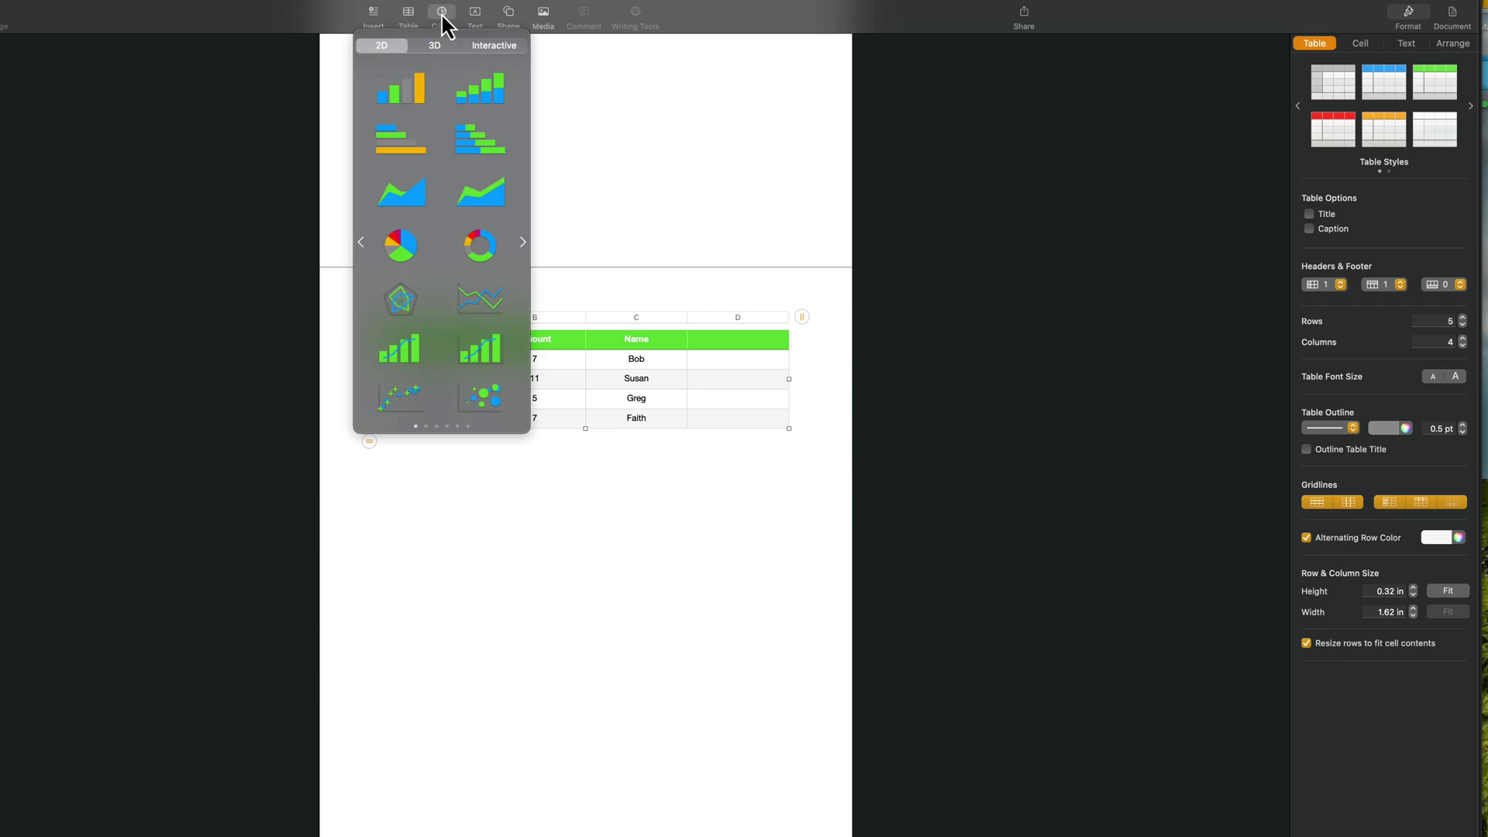
left_click(400, 88)
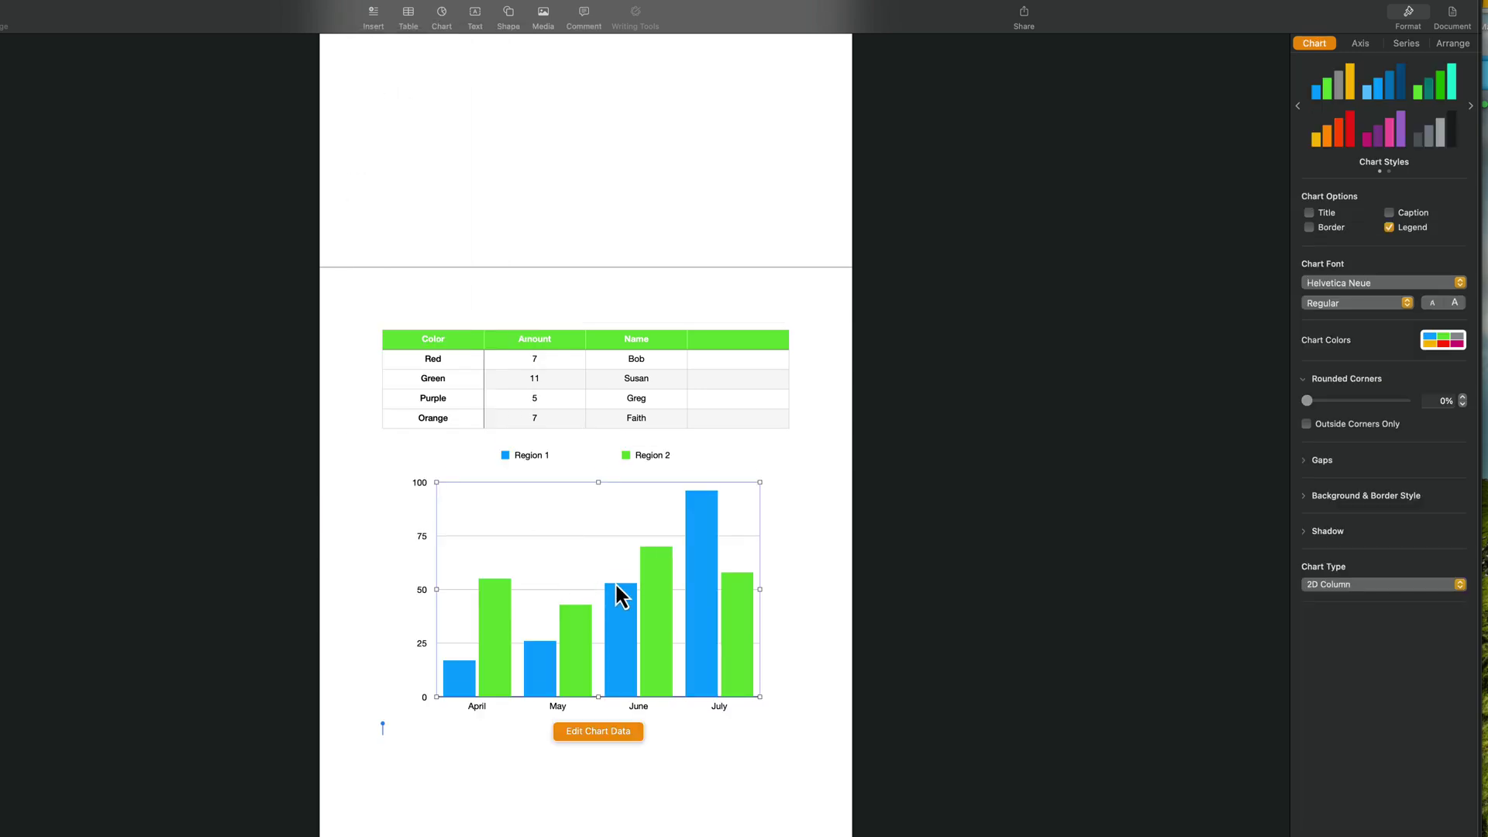
left_click(600, 724)
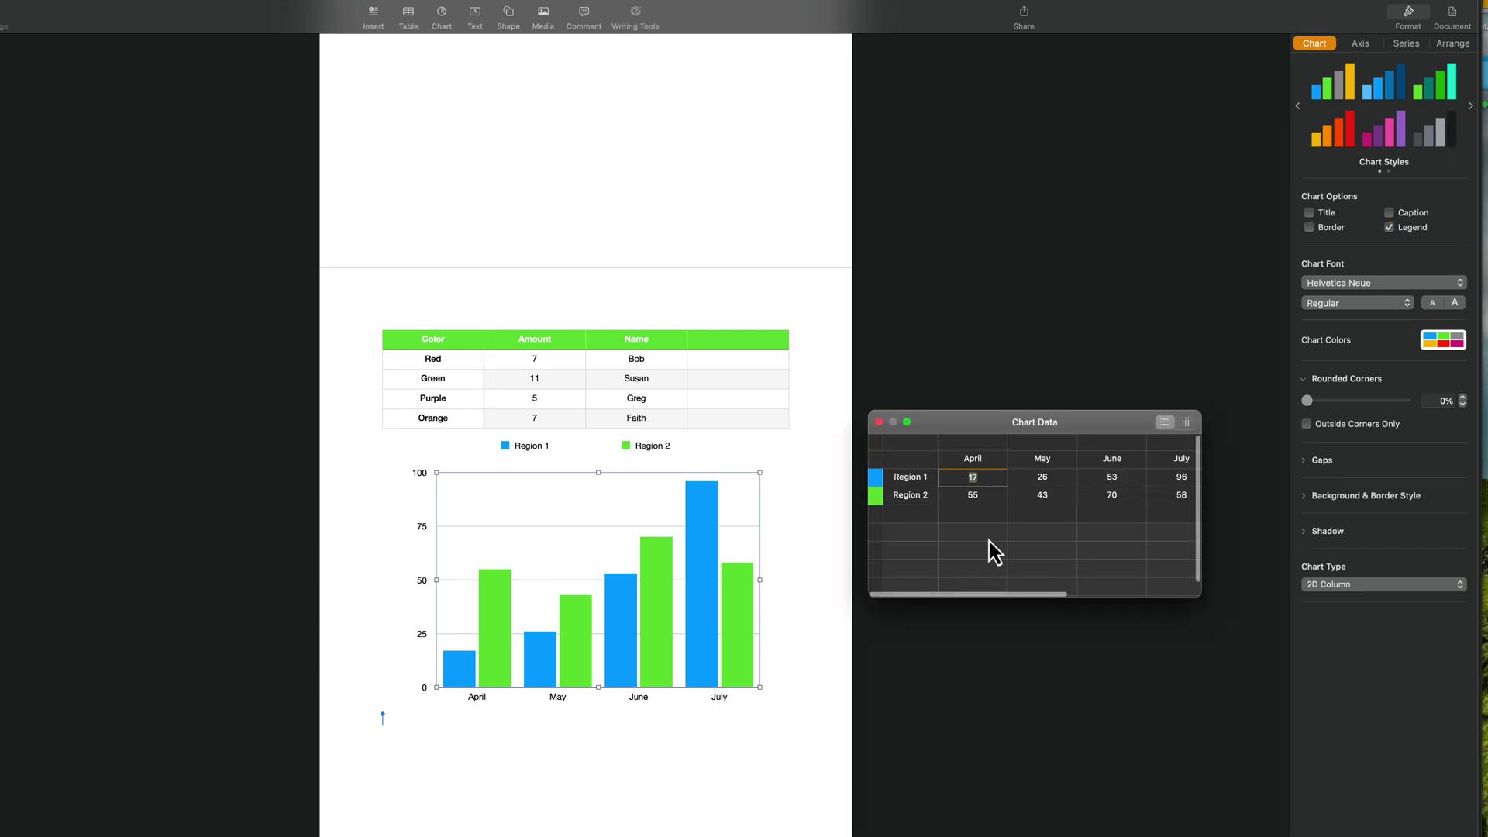
double_click(922, 478)
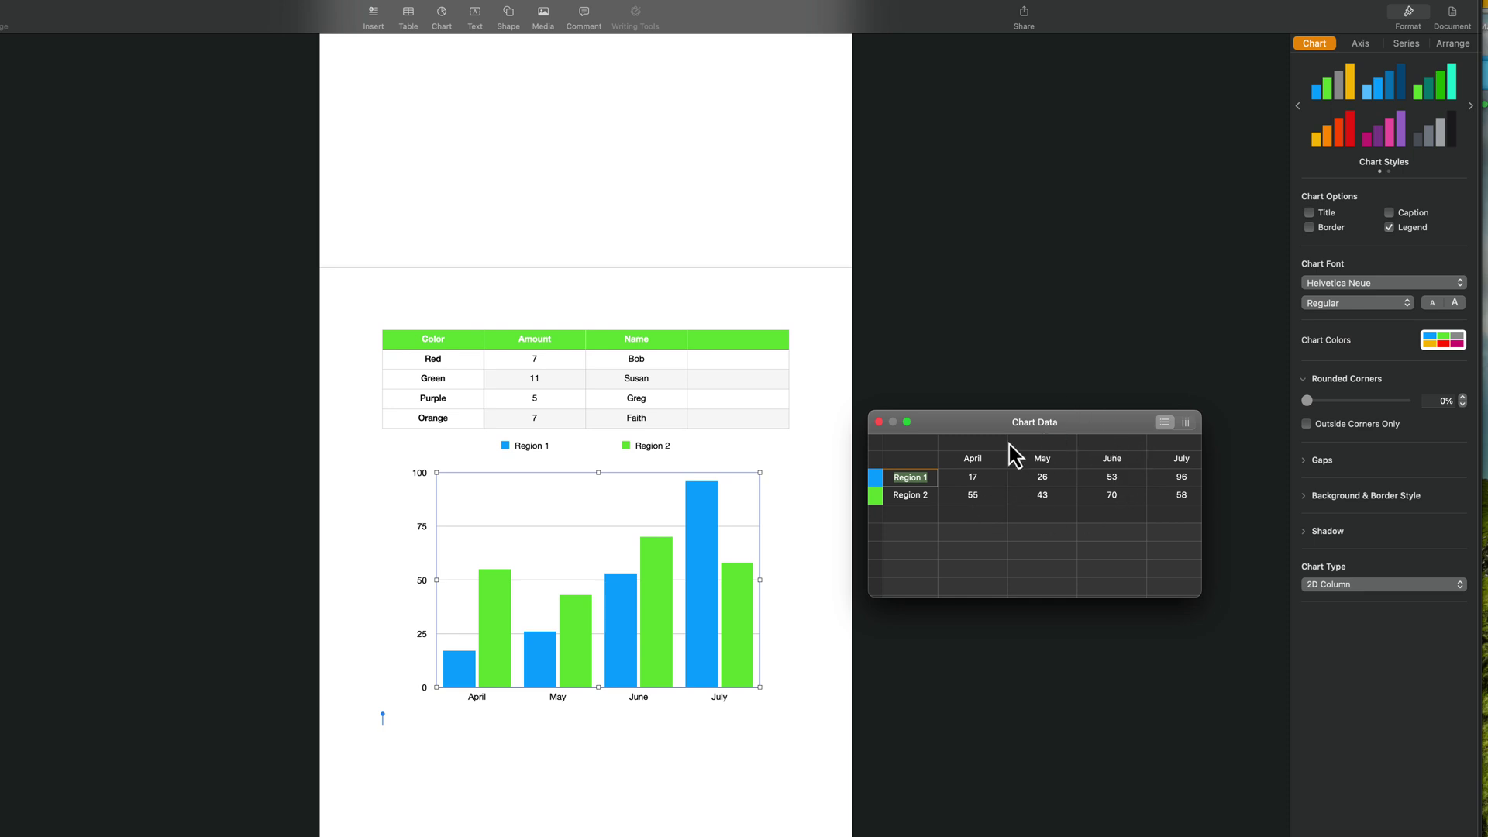
left_click_drag(1073, 431, 1072, 430)
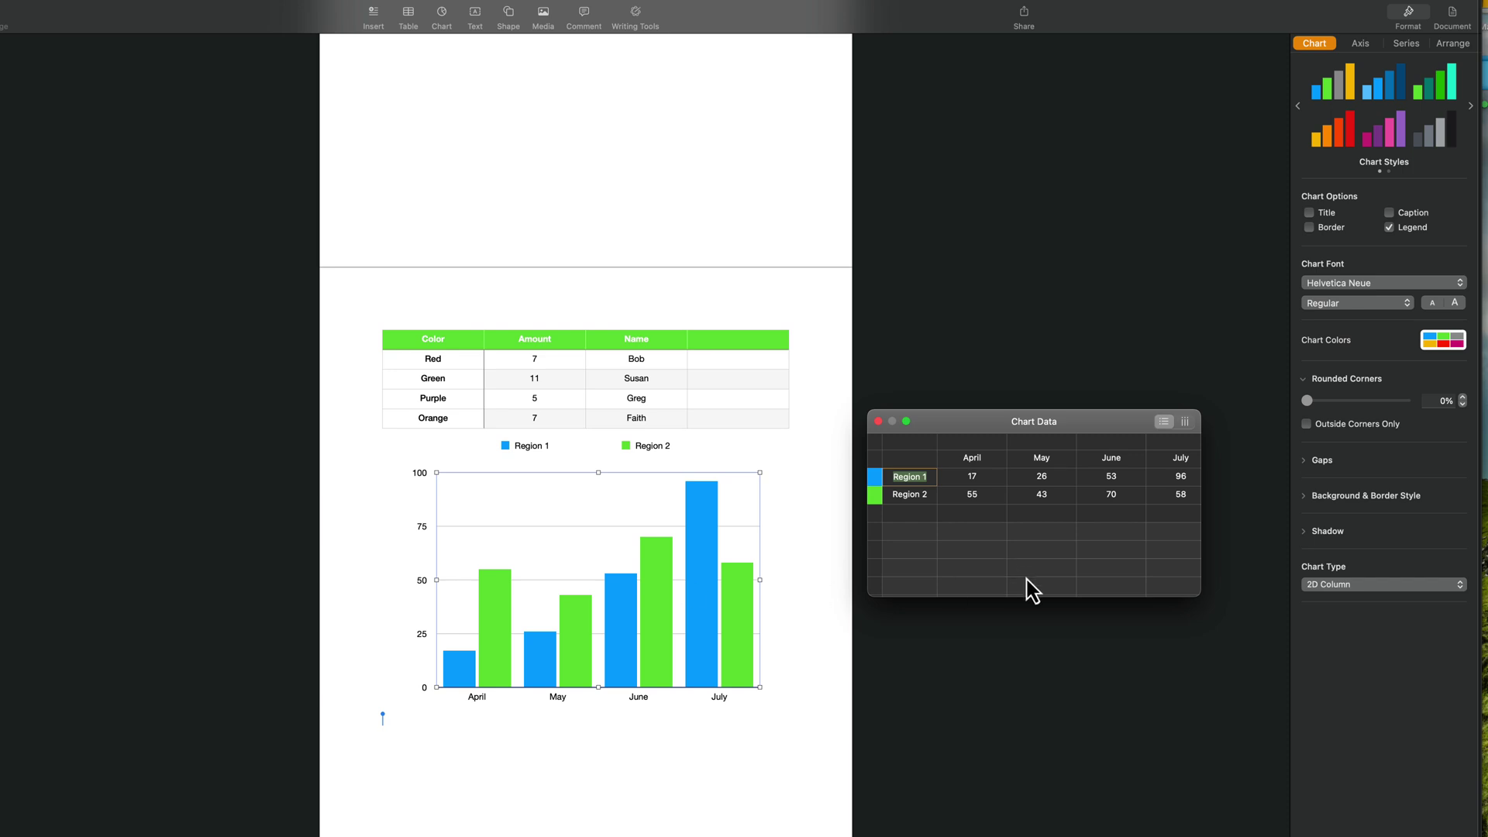
mouse_move(1089, 423)
left_mouse_down()
mouse_move(1104, 443)
mouse_move(1082, 424)
left_mouse_up()
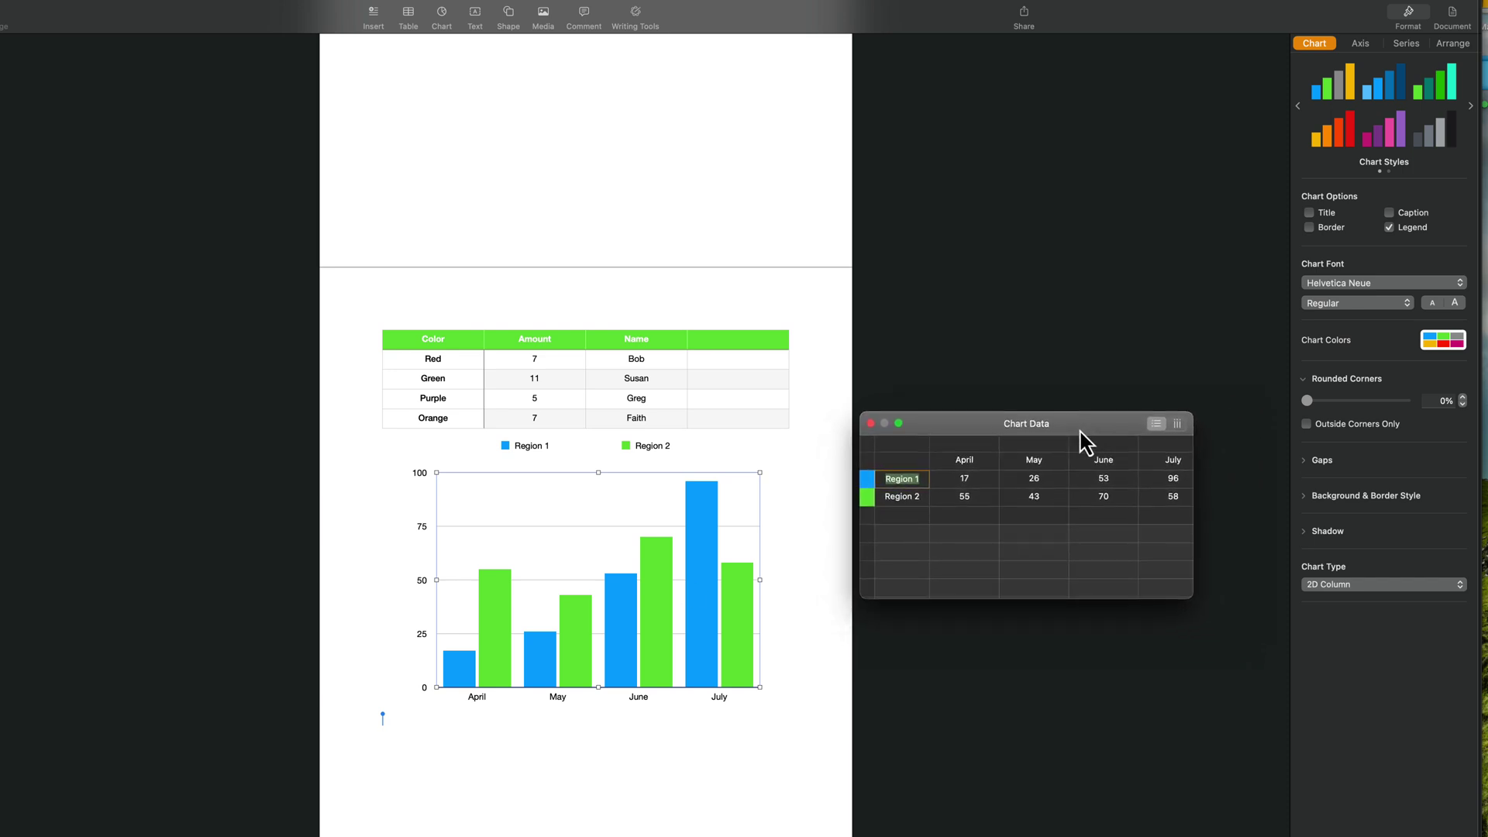
Step: Add a Region 3 series with values 52, 25, 85 and 99
left_click(905, 513)
type("Region 3")
key("Tab")
type("52")
key("Tab")
type("25")
key("Tab")
type("85")
key("Tab")
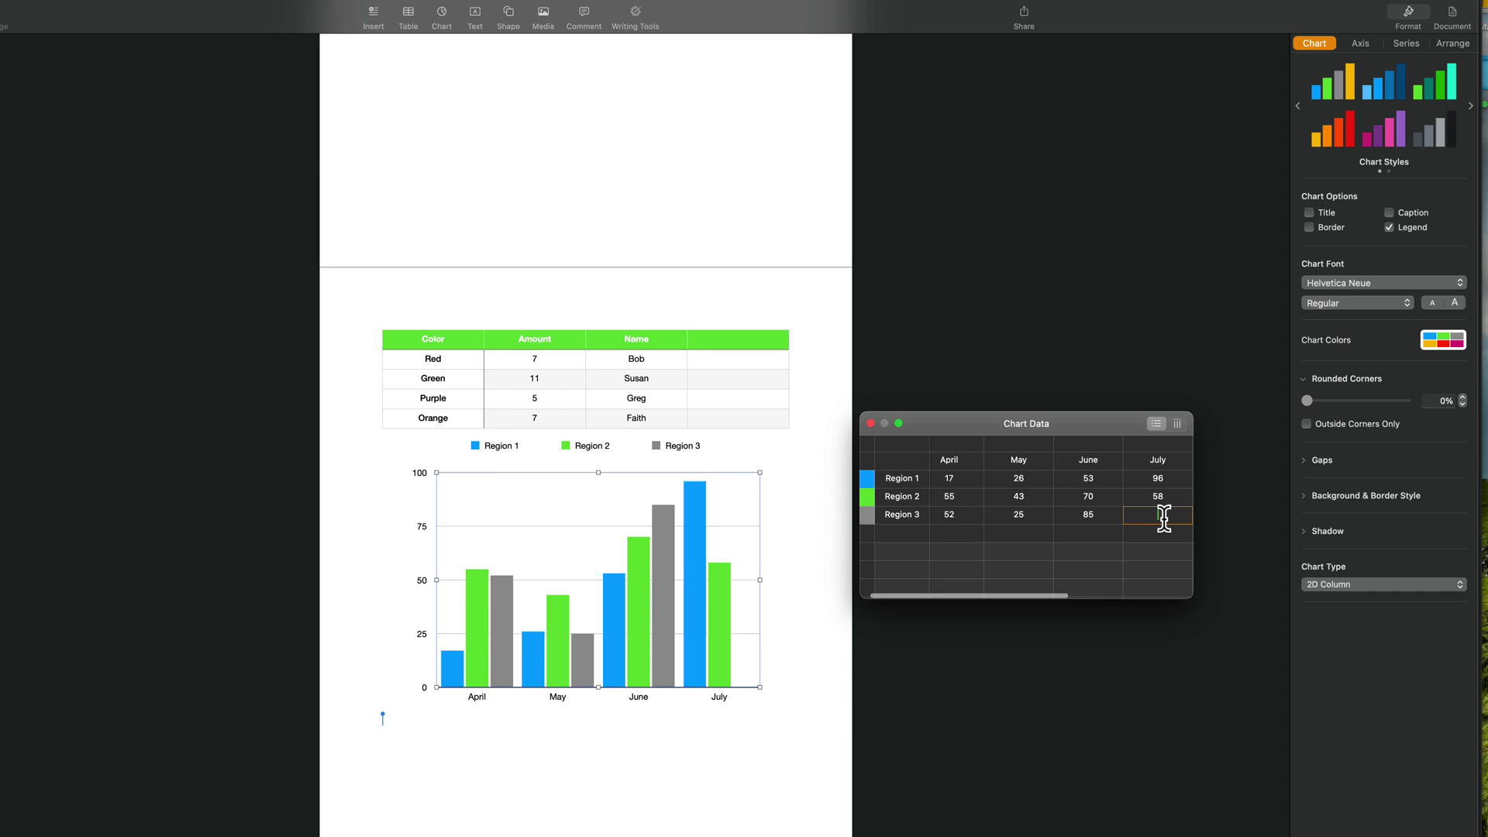
type("99")
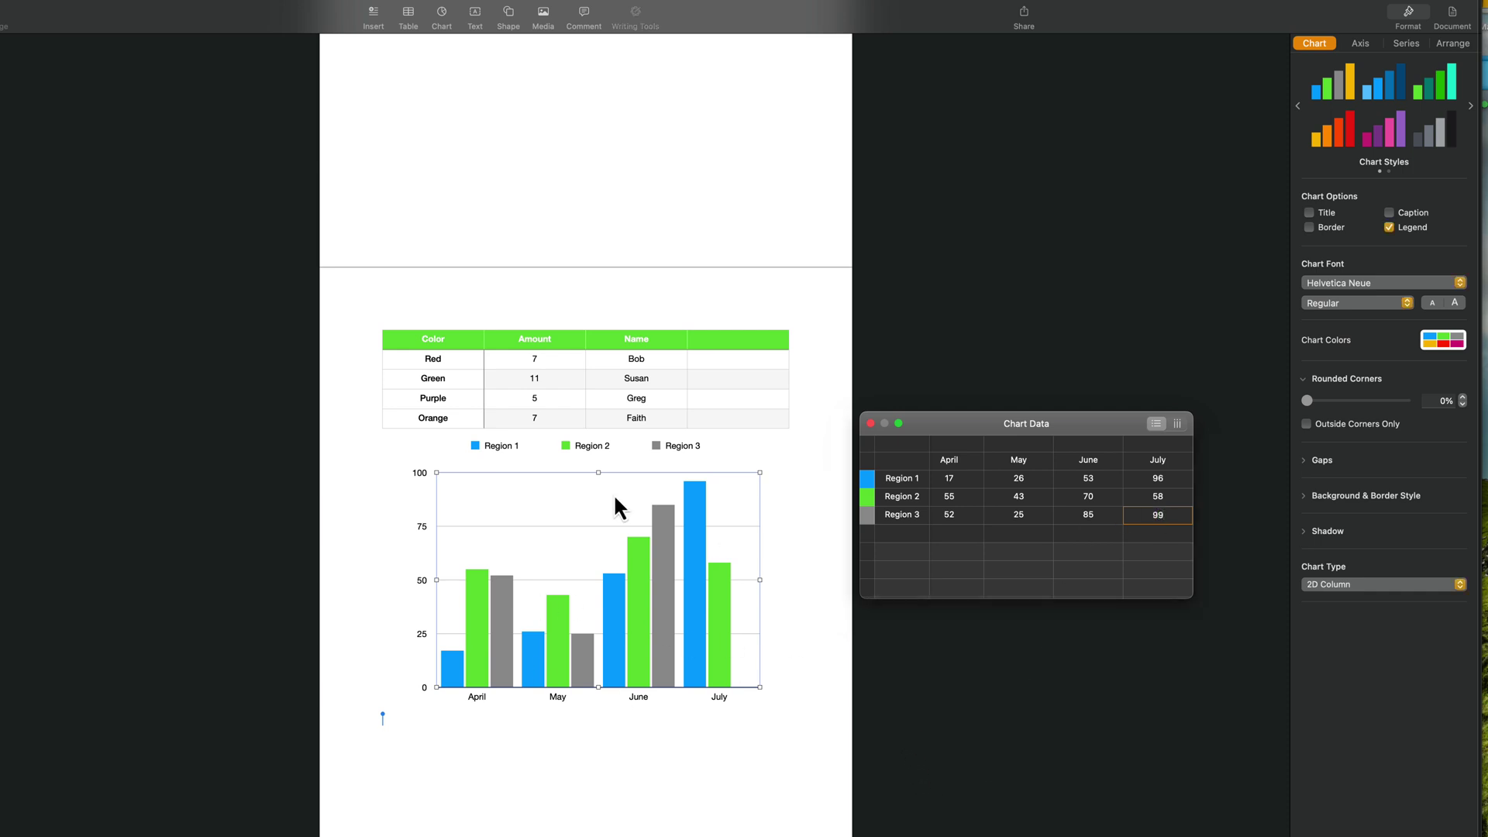
Step: Move the column chart slightly lower beneath the green table, leaving the table in place
left_click(870, 423)
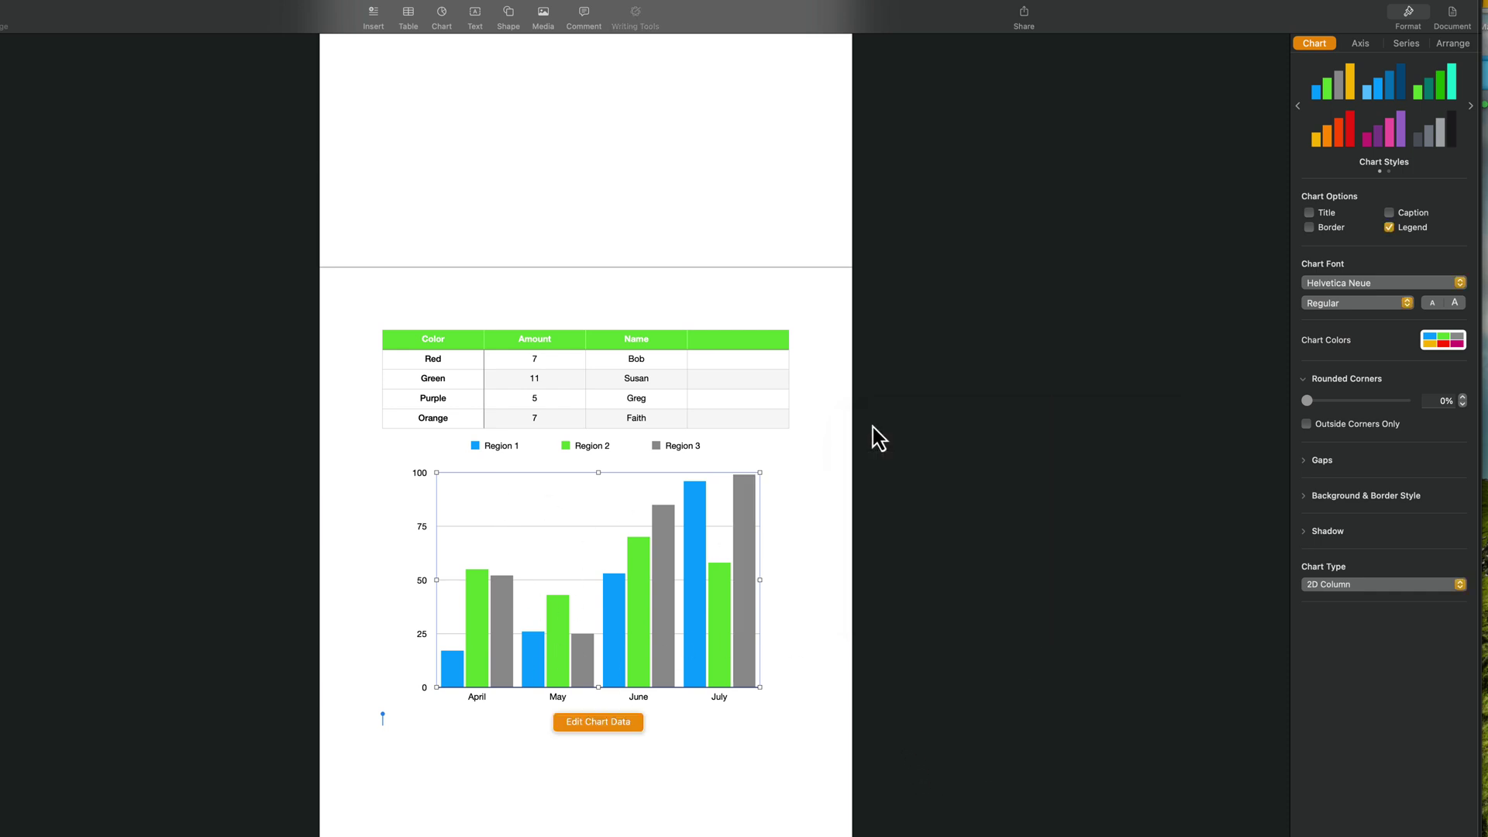
left_click(720, 613)
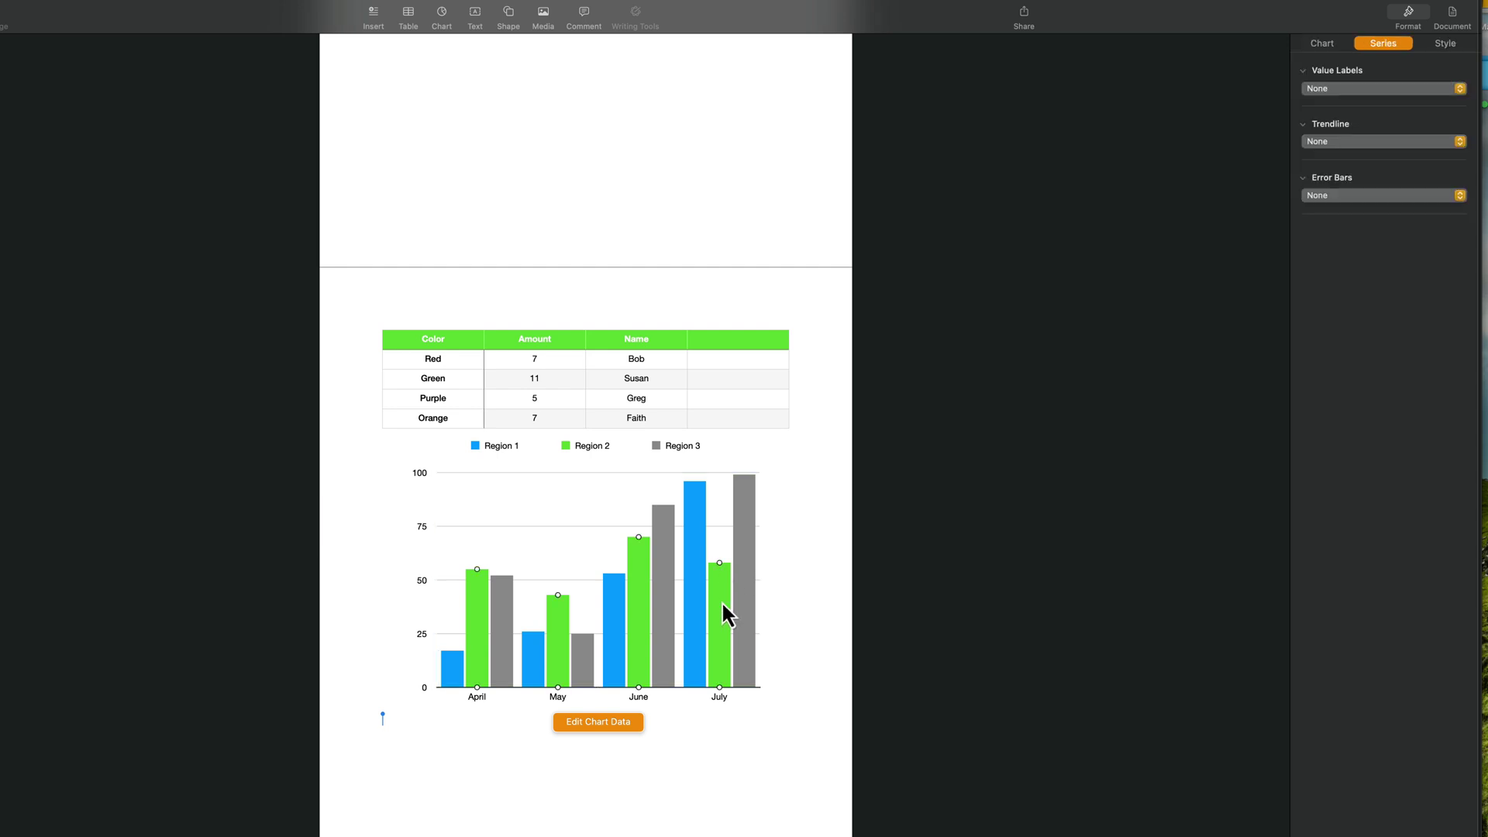
mouse_move(719, 688)
left_mouse_down()
mouse_move(690, 687)
mouse_move(716, 687)
left_mouse_up()
left_click(708, 417)
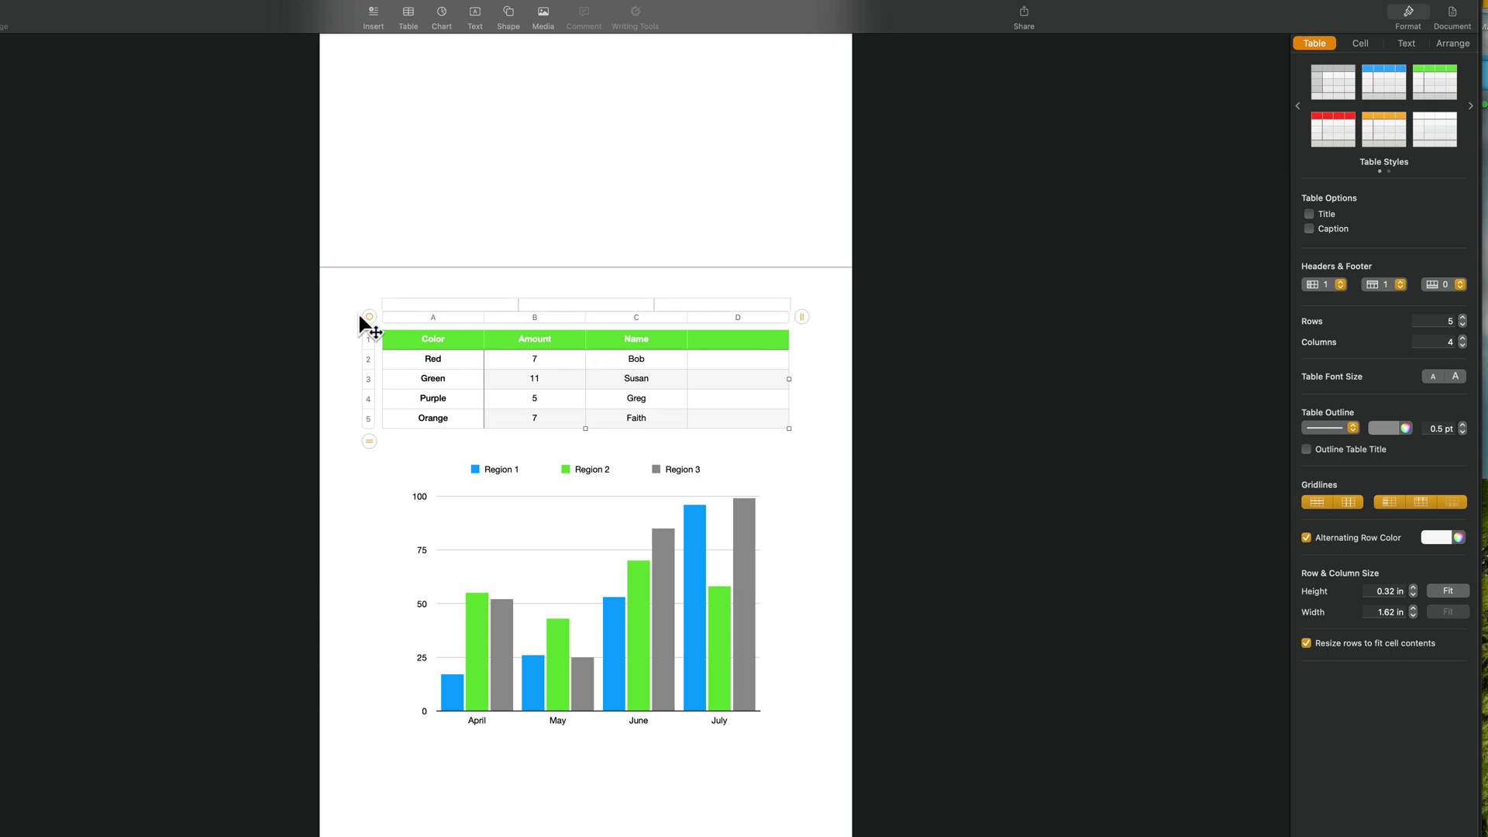
mouse_move(369, 315)
left_mouse_down()
mouse_move(367, 369)
mouse_move(362, 313)
left_mouse_up()
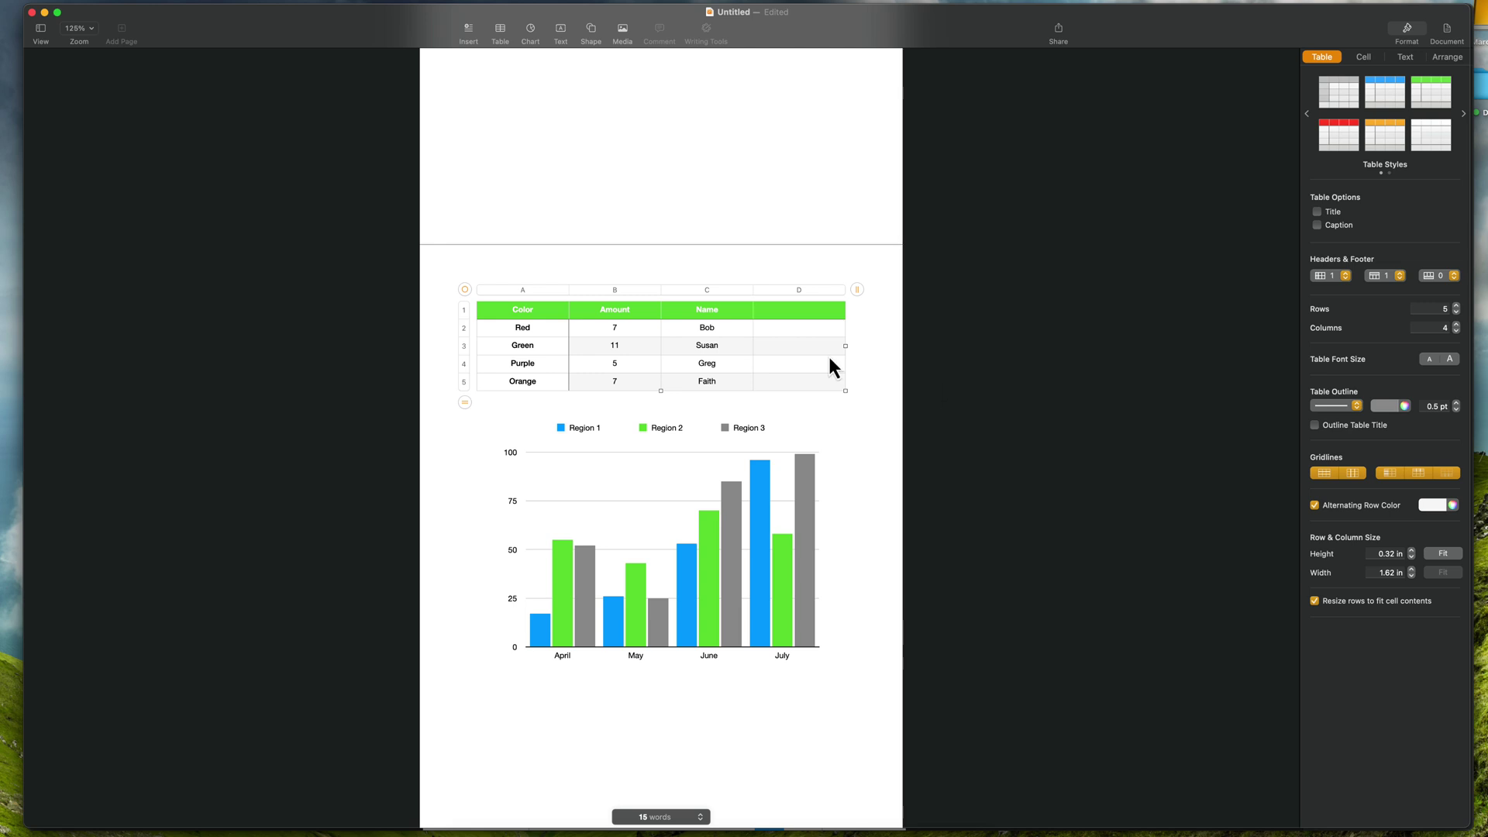
Step: Draw a black 1.39-inch circle from the Basic shapes onto page 1, above the table
left_click(593, 29)
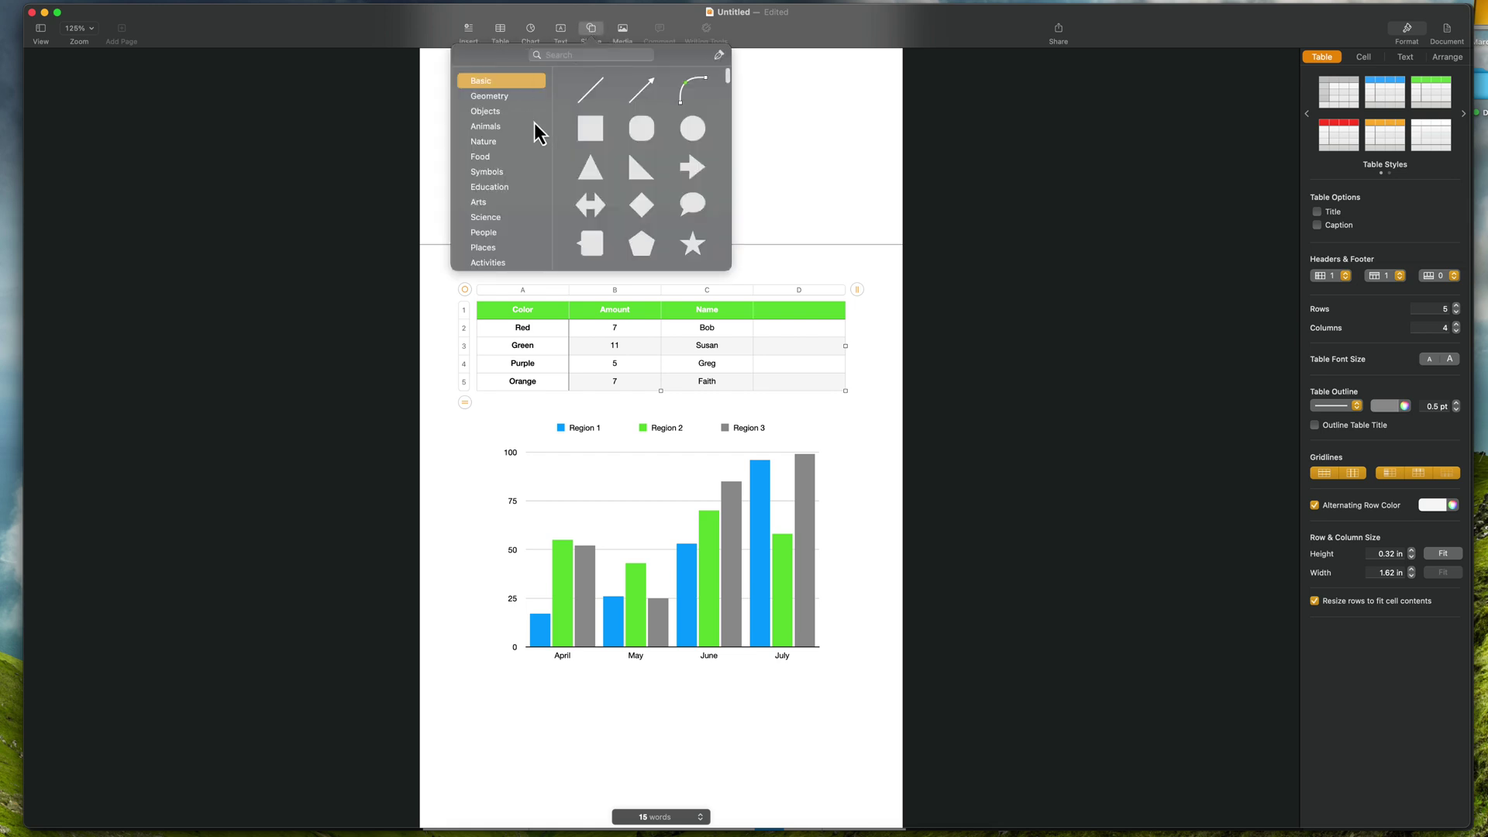
left_click(491, 114)
left_click(504, 99)
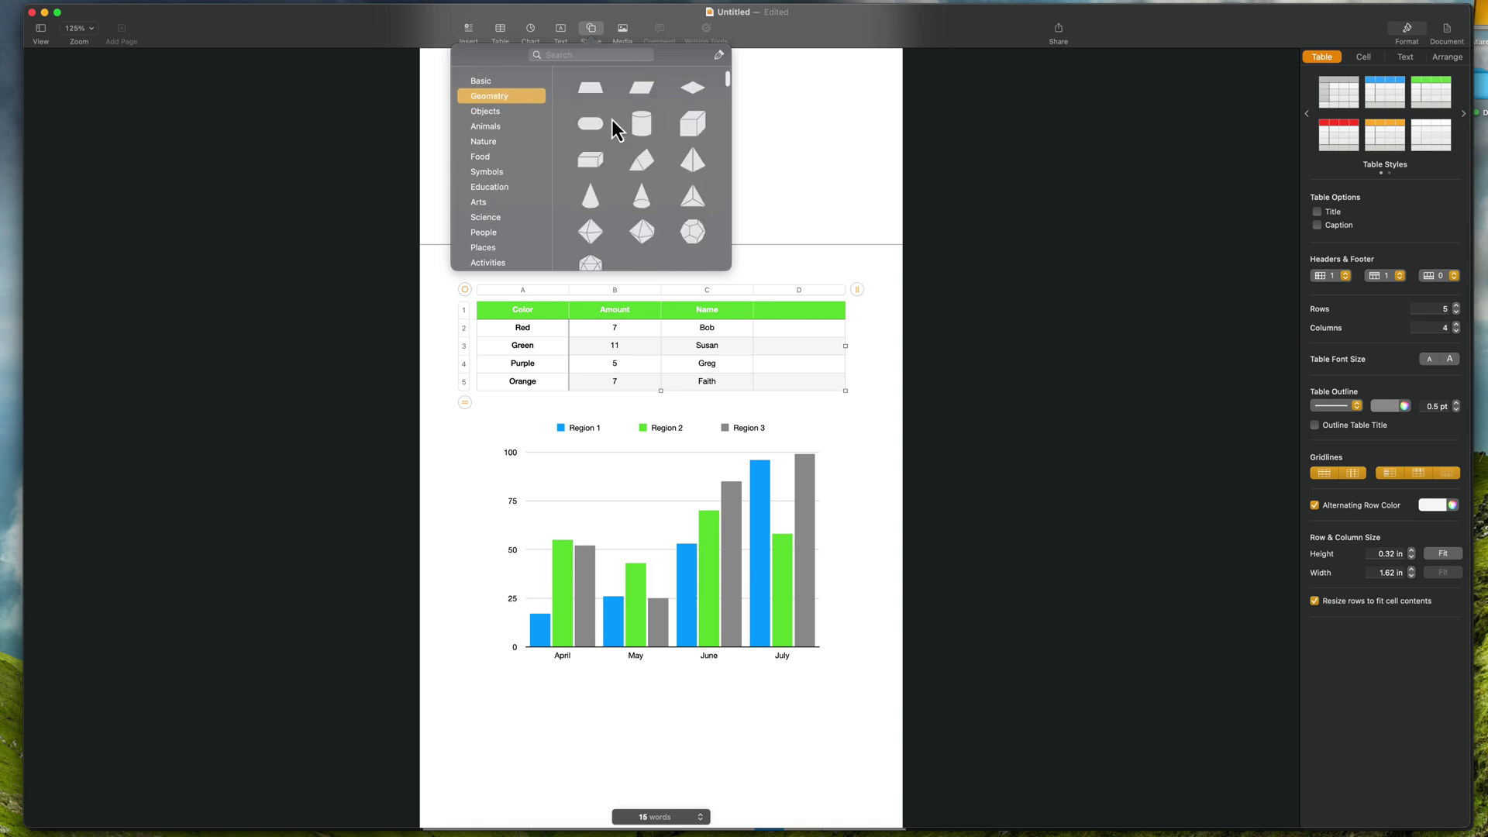
left_click(482, 82)
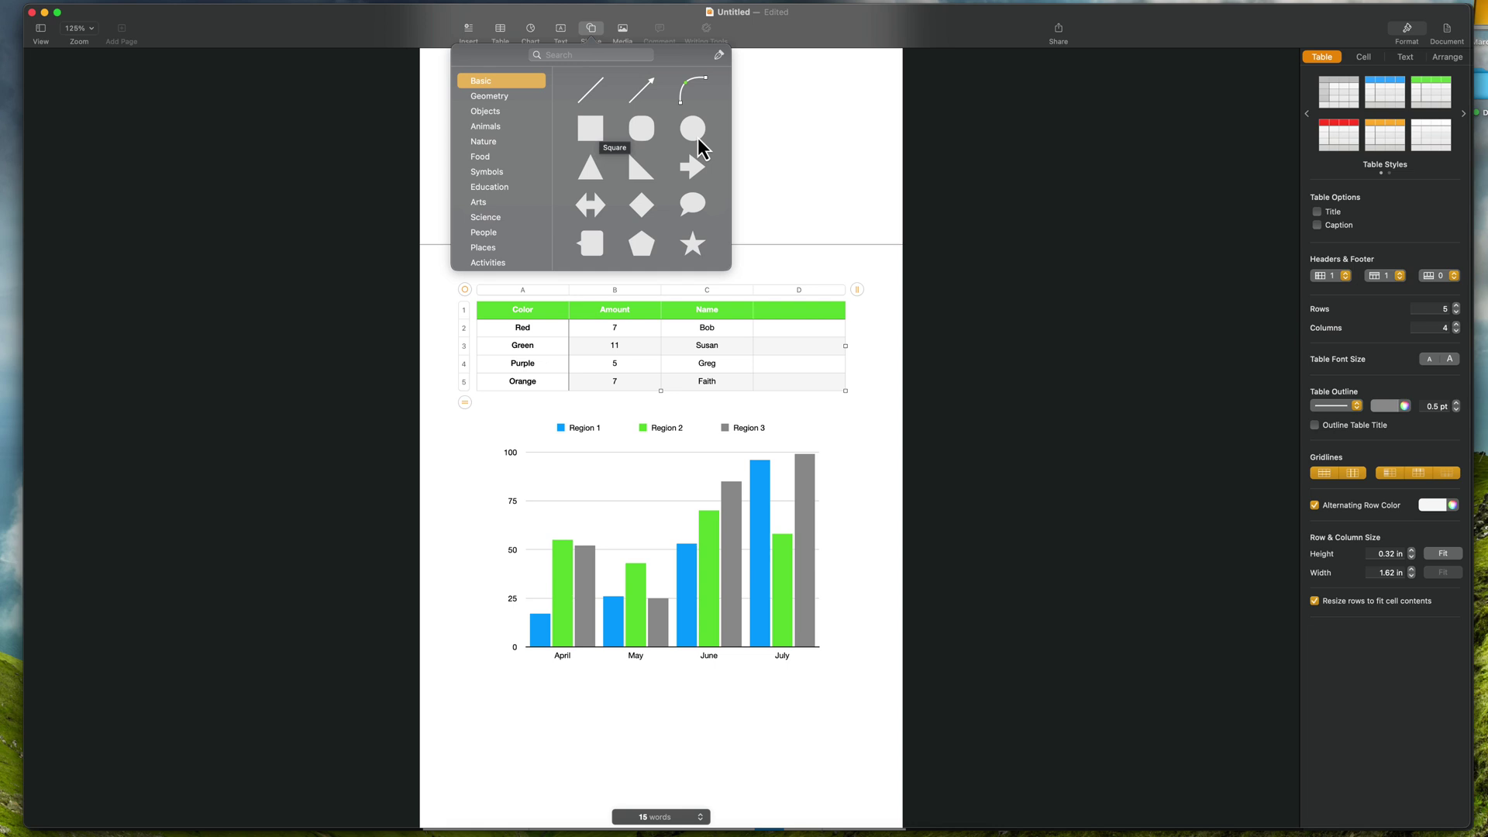
left_click_drag(717, 141, 666, 186)
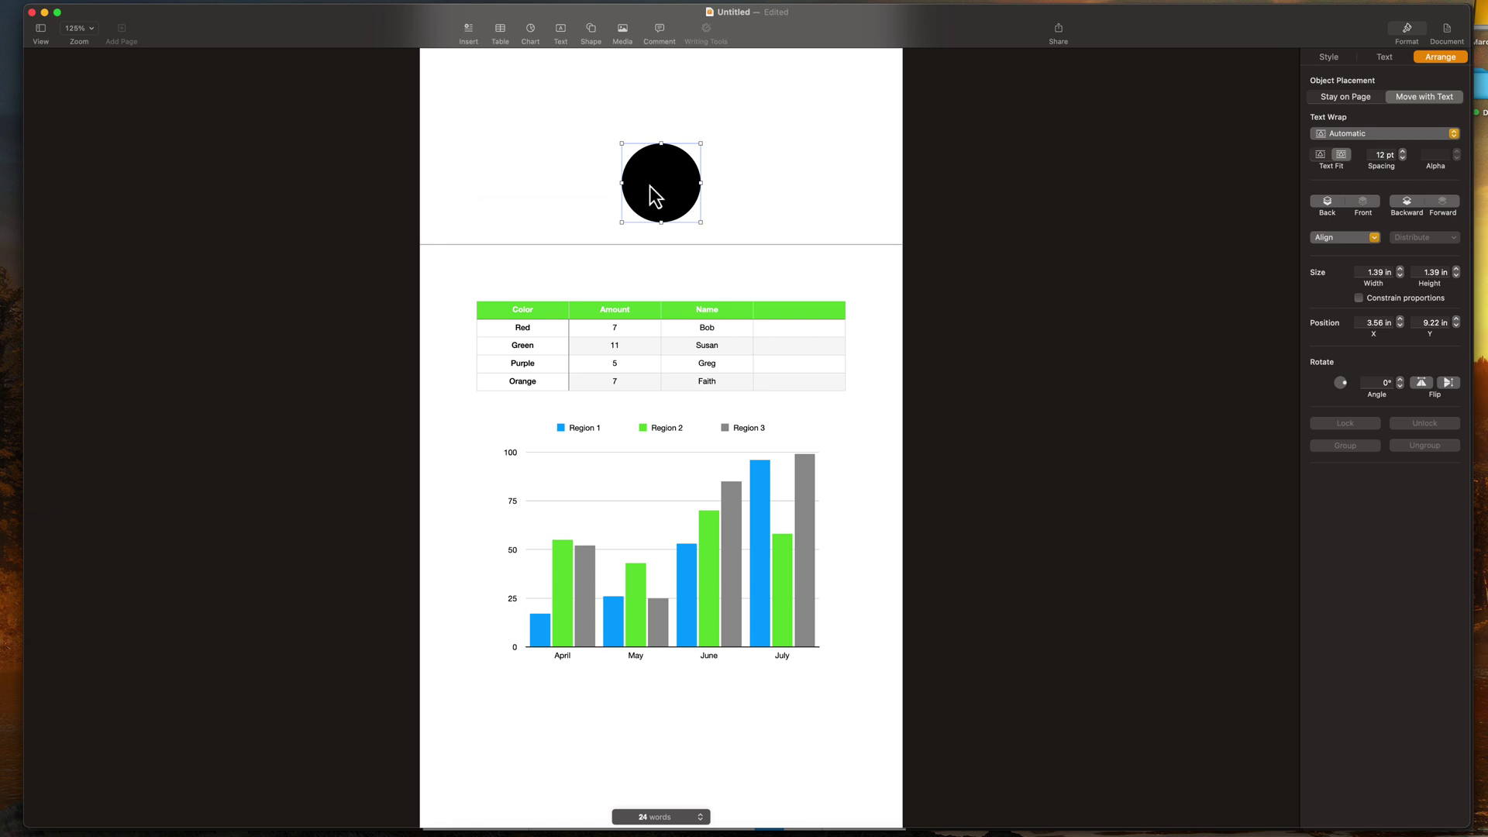
Step: Give the circle the blue shape style
left_click(1329, 58)
left_click(1384, 97)
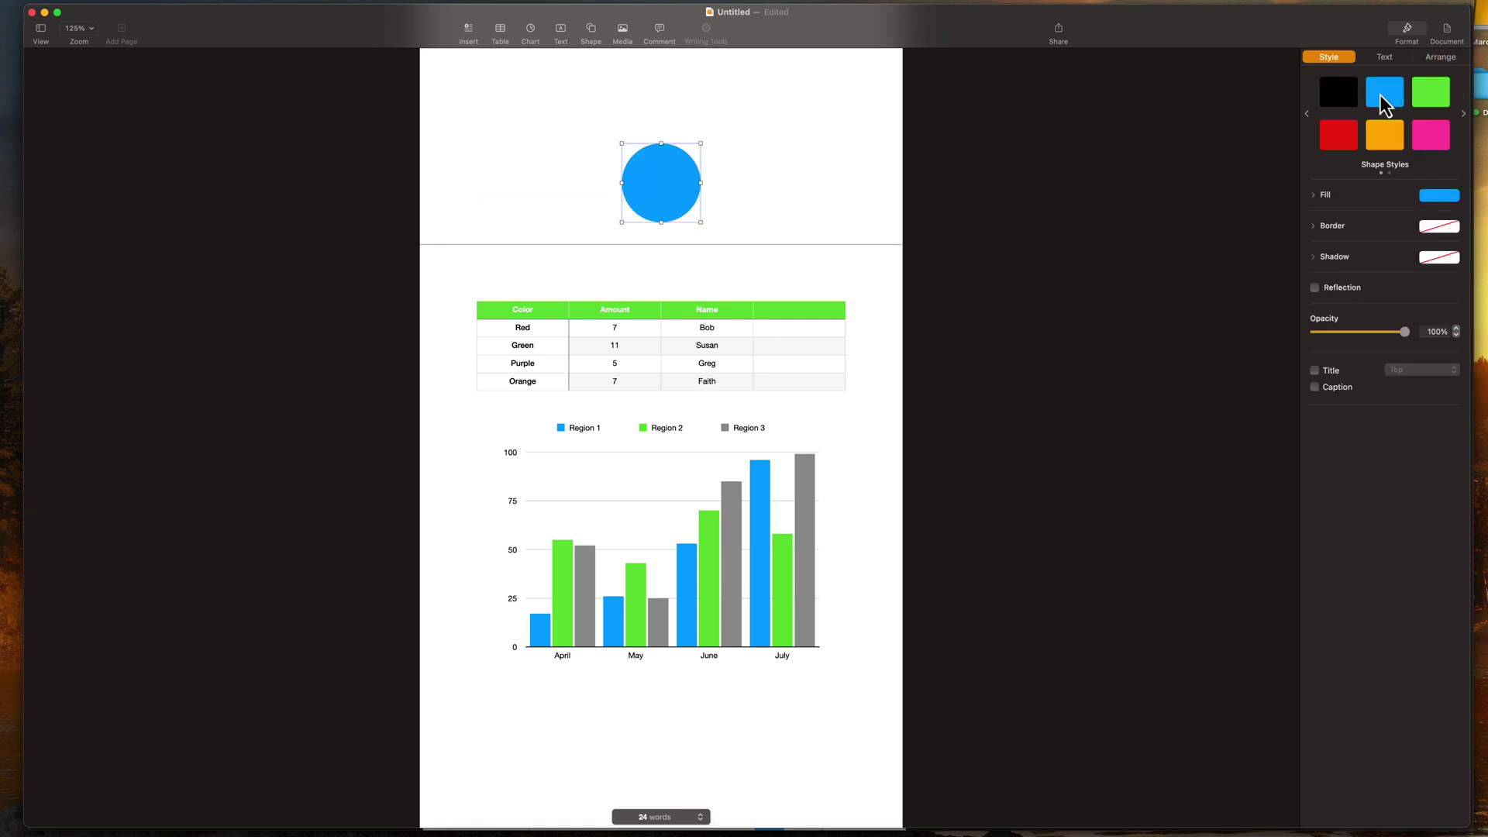
left_click(1382, 57)
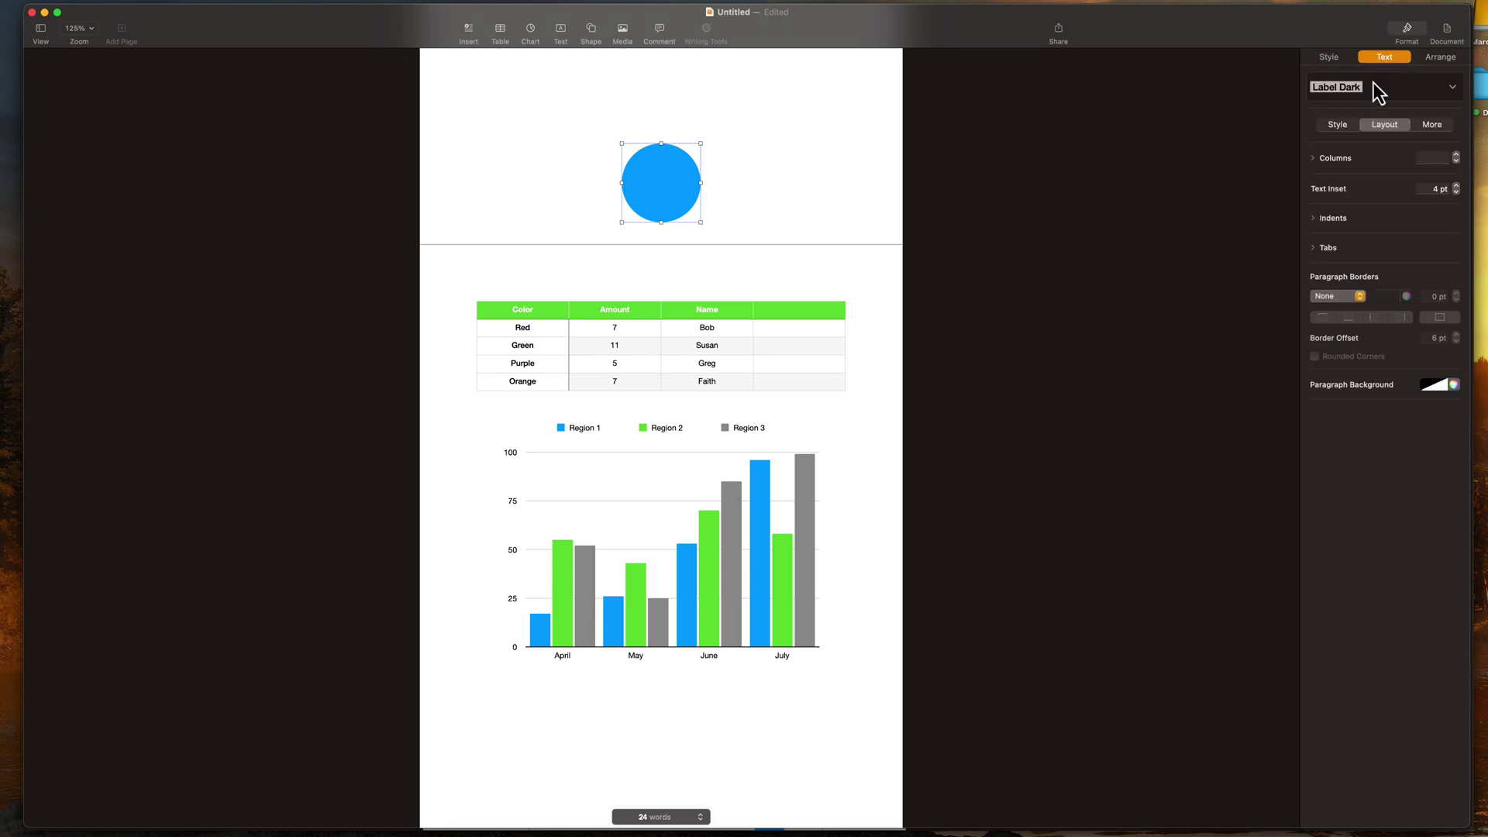
left_click(1328, 58)
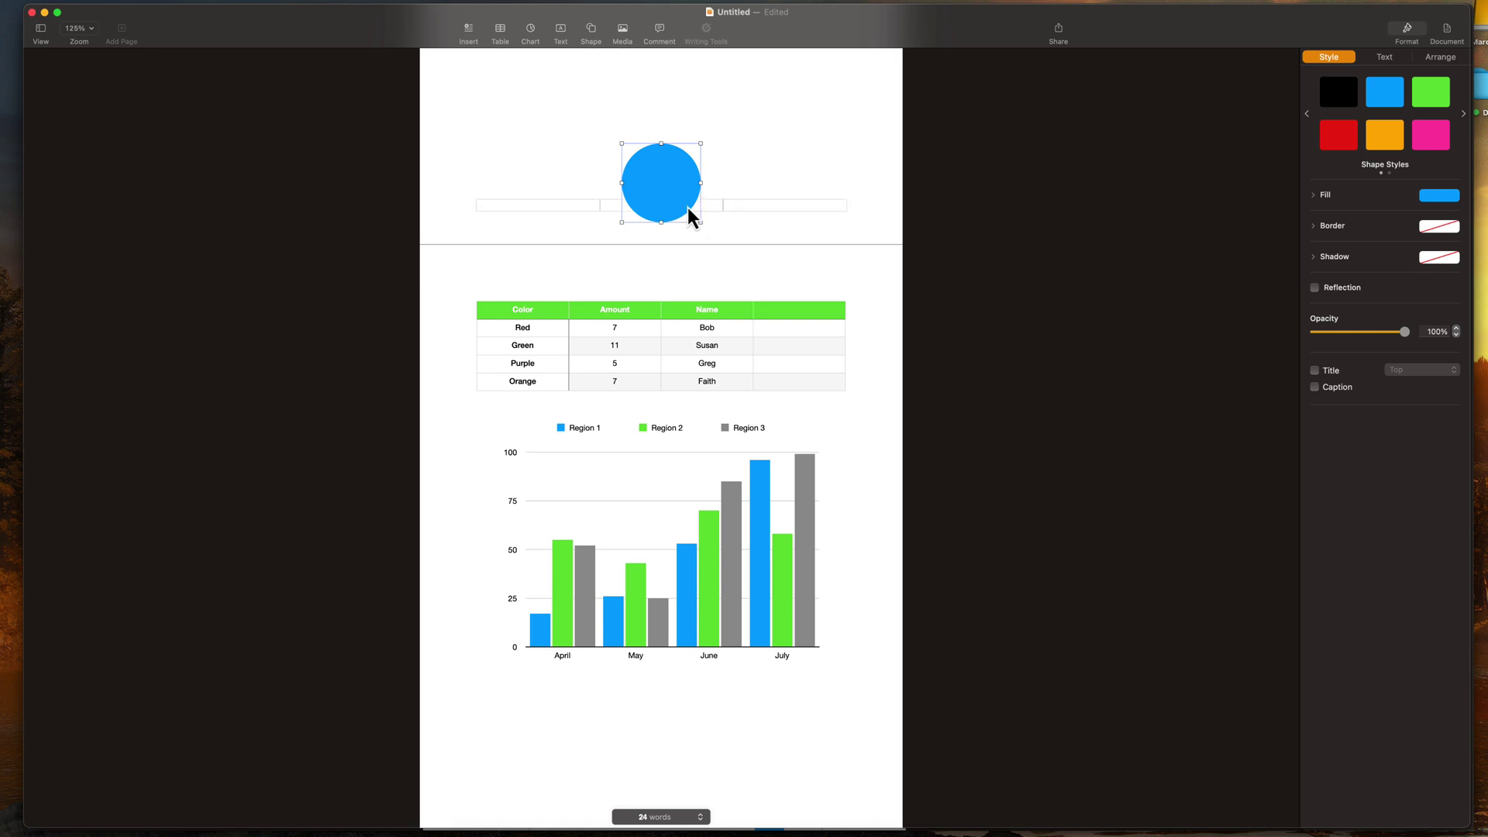
Step: Stretch the circle into an ellipse twice, undoing each resize, then delete it
left_click_drag(622, 143, 489, 82)
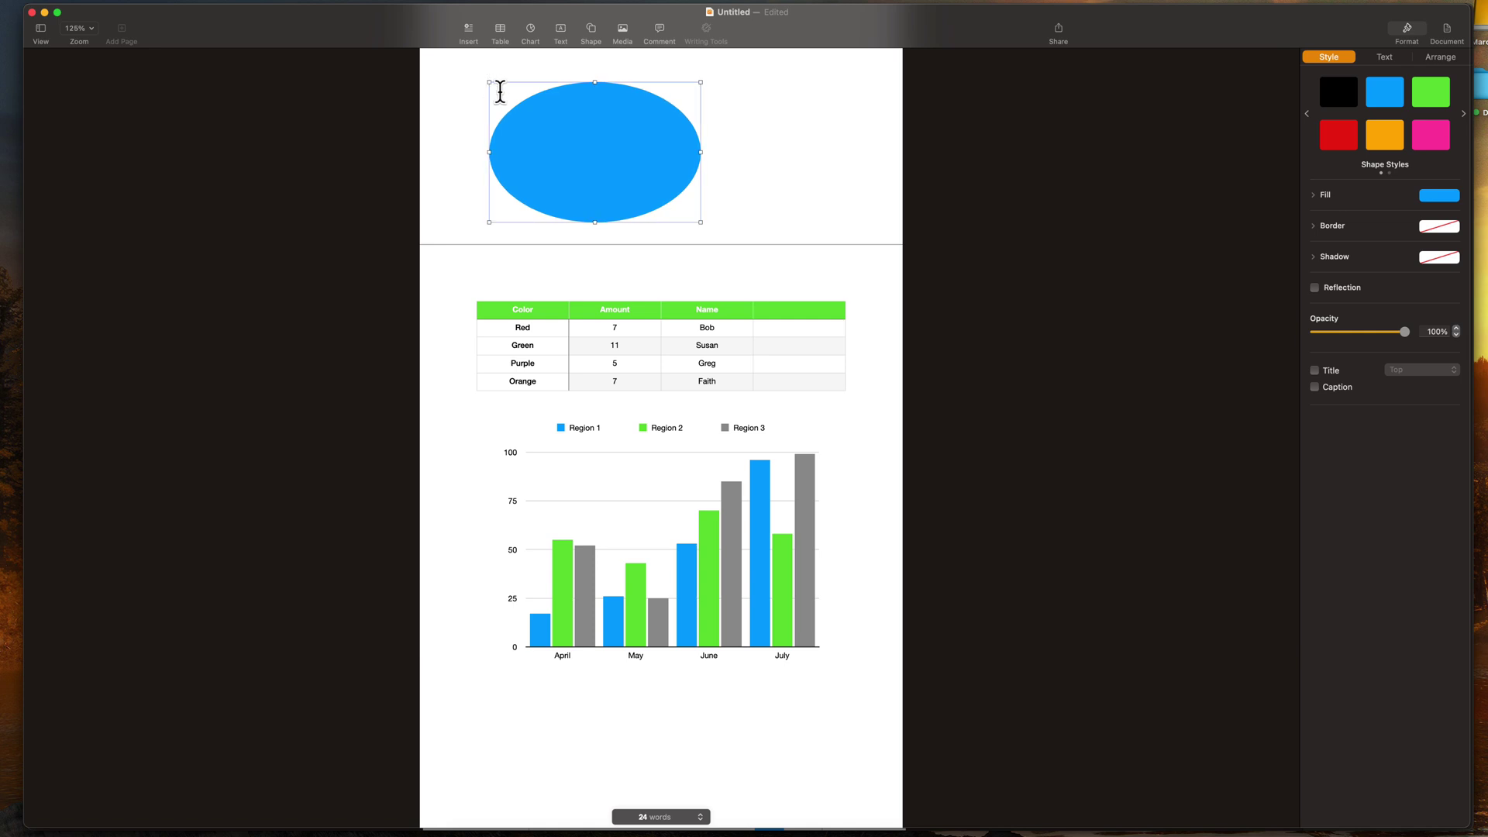
key("super+z")
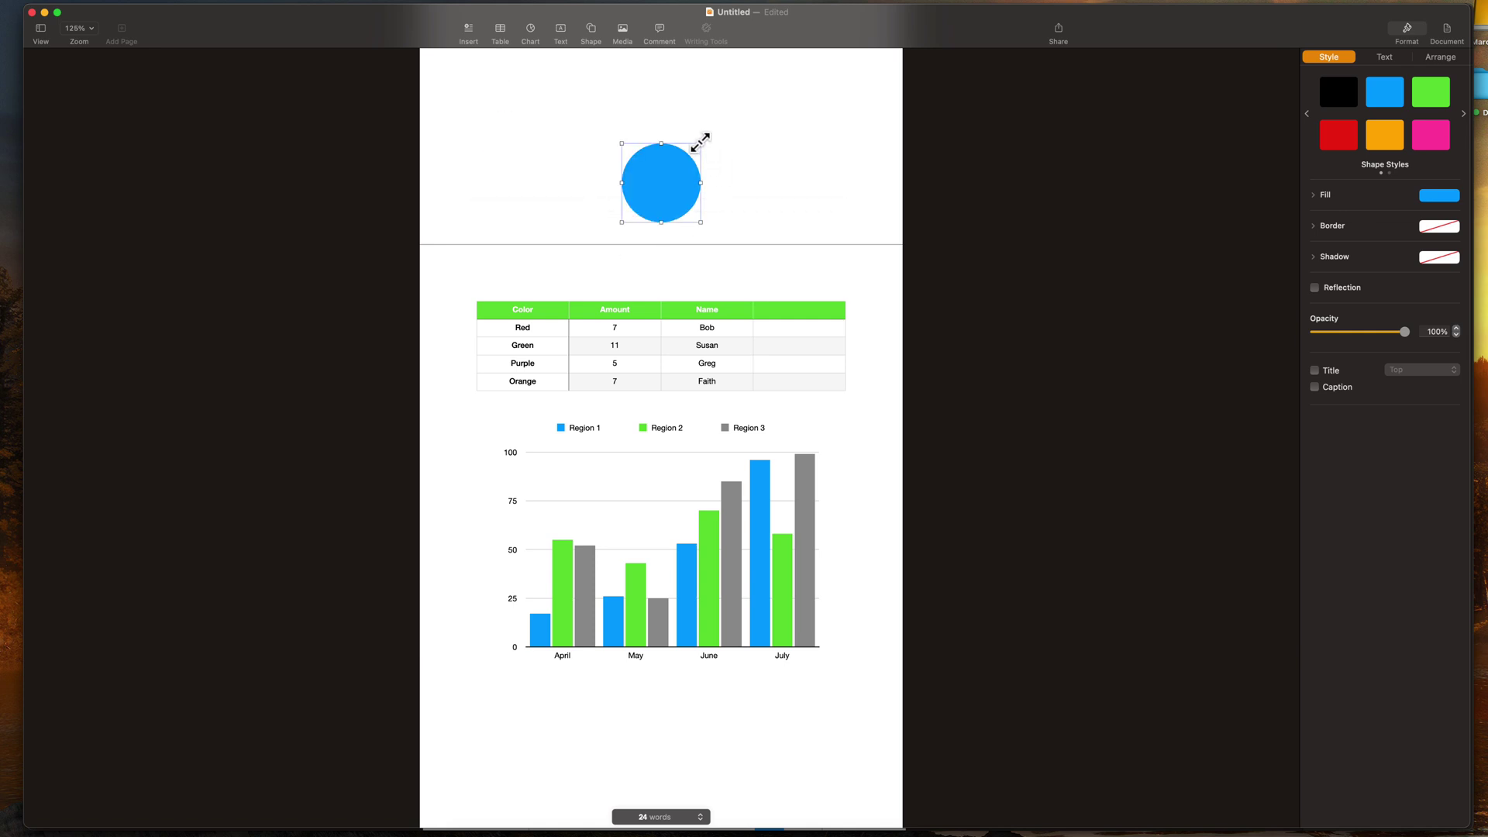
left_click_drag(701, 143, 781, 127)
key("super+z")
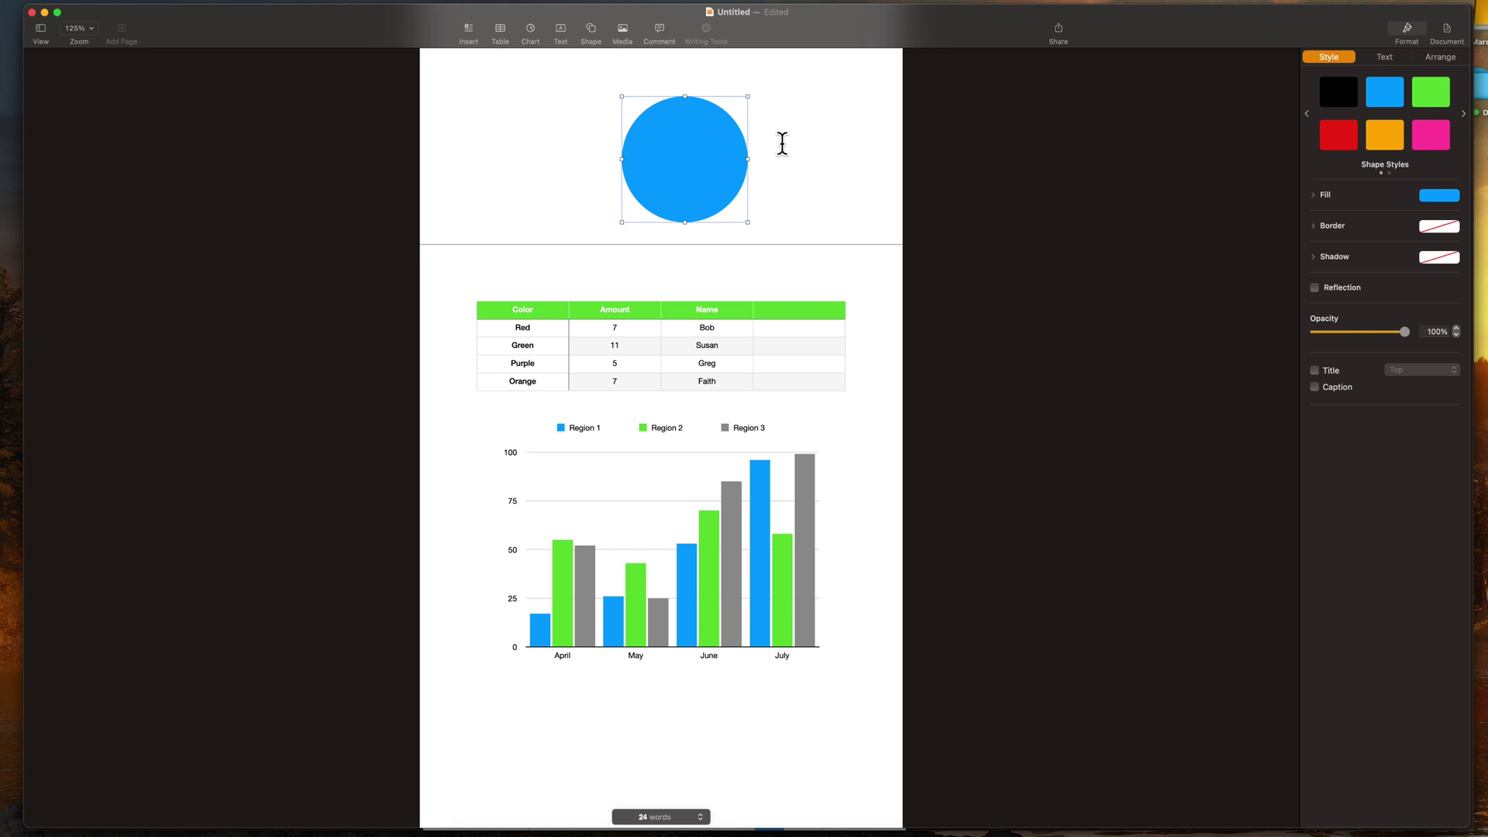
key("Delete")
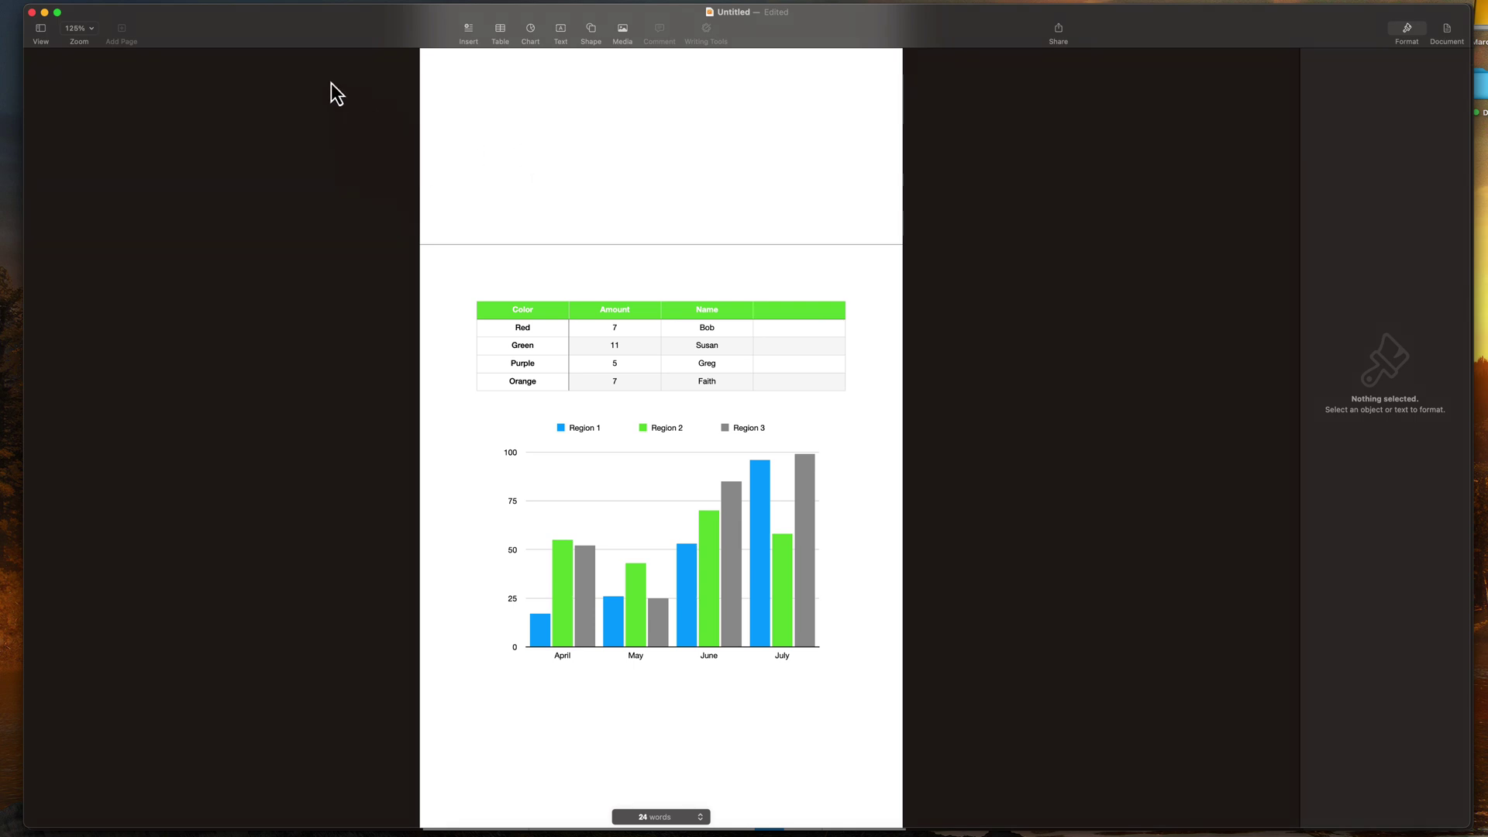
Step: Create a new document from the Classic Resume template and allow Contacts access
left_click(47, 10)
left_click(62, 31)
left_click(394, 289)
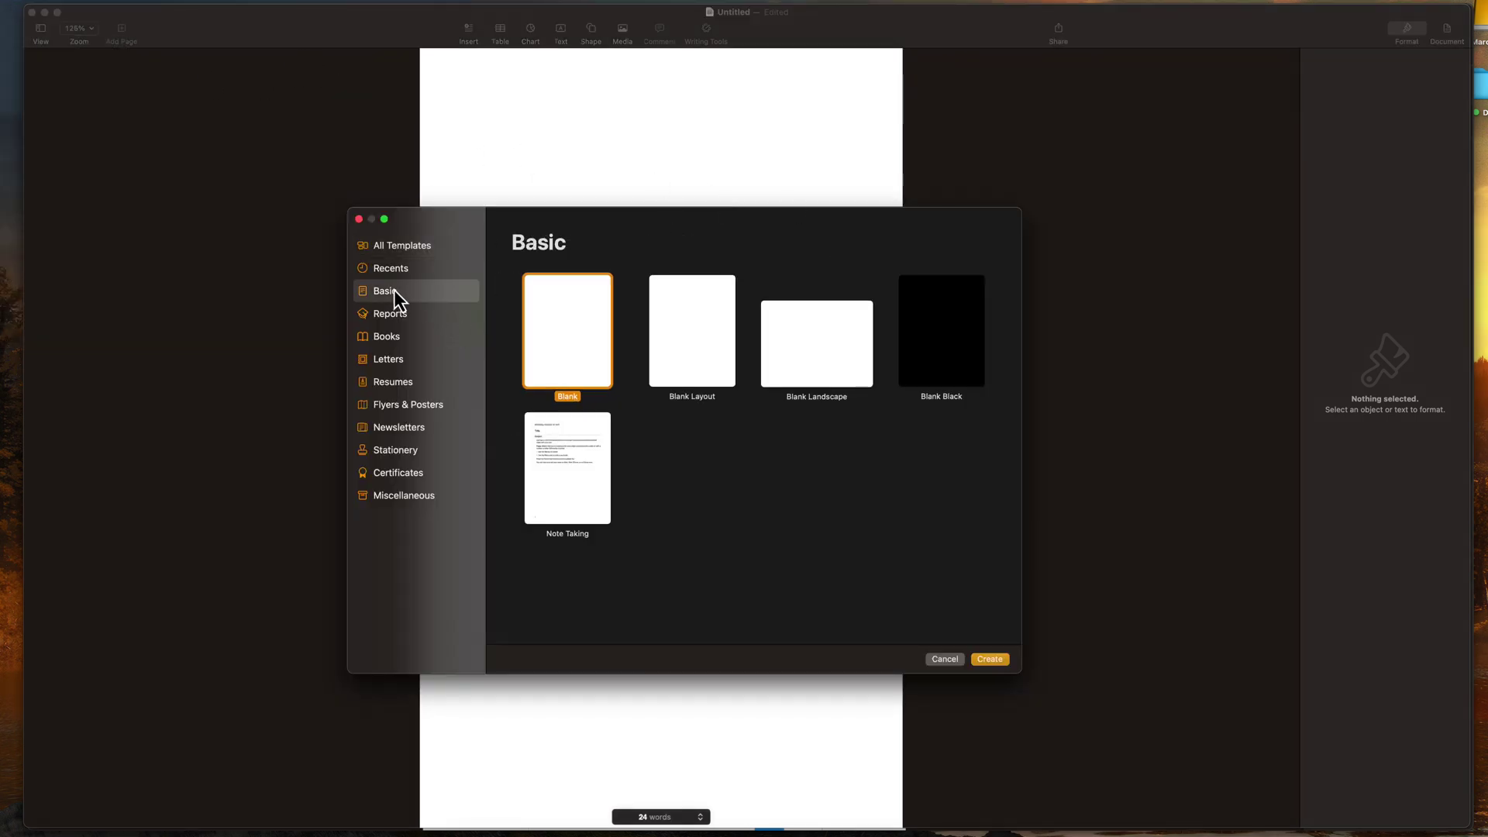
left_click(397, 314)
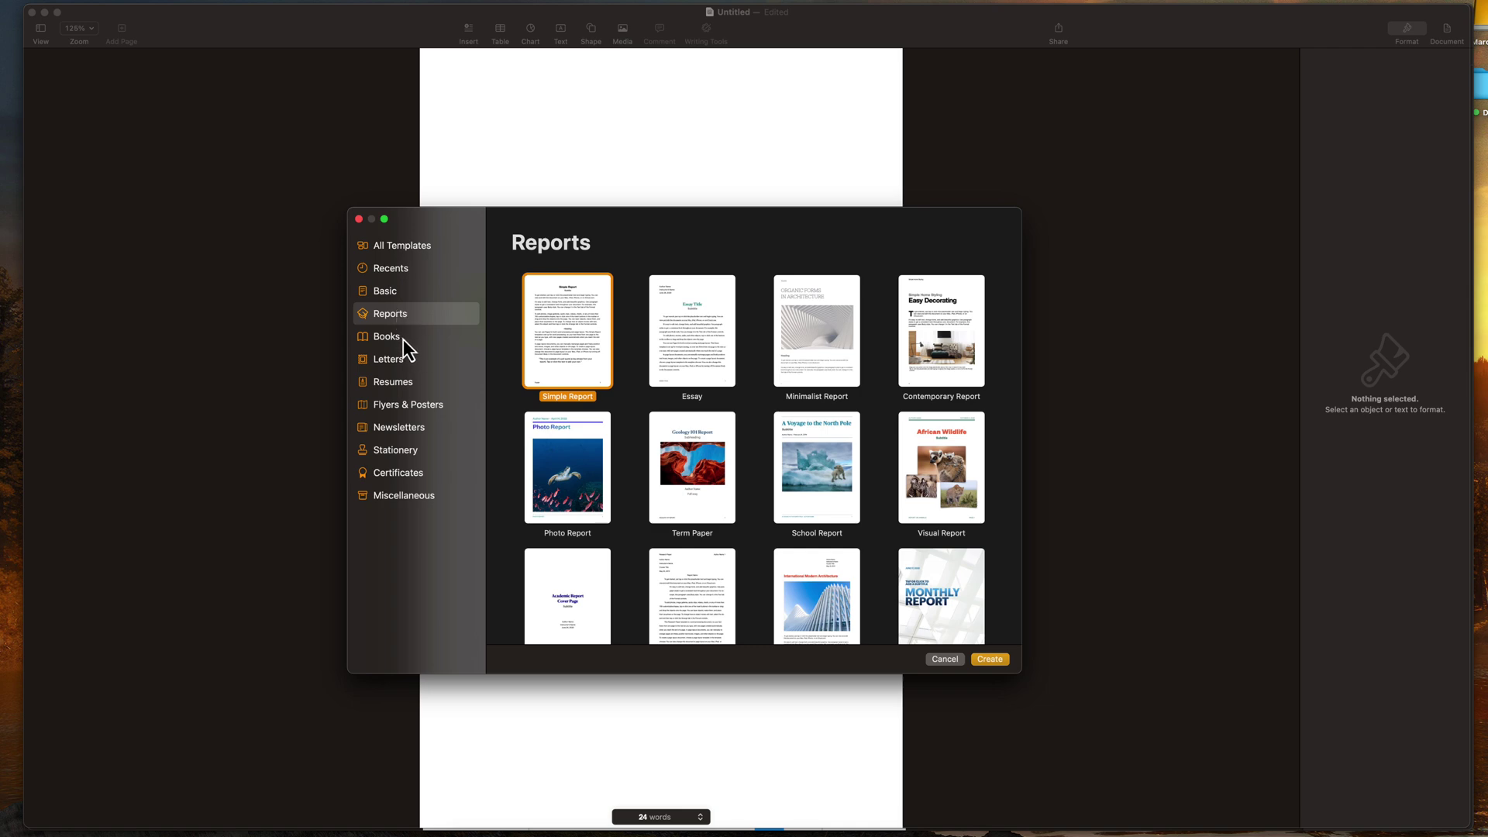
left_click(395, 381)
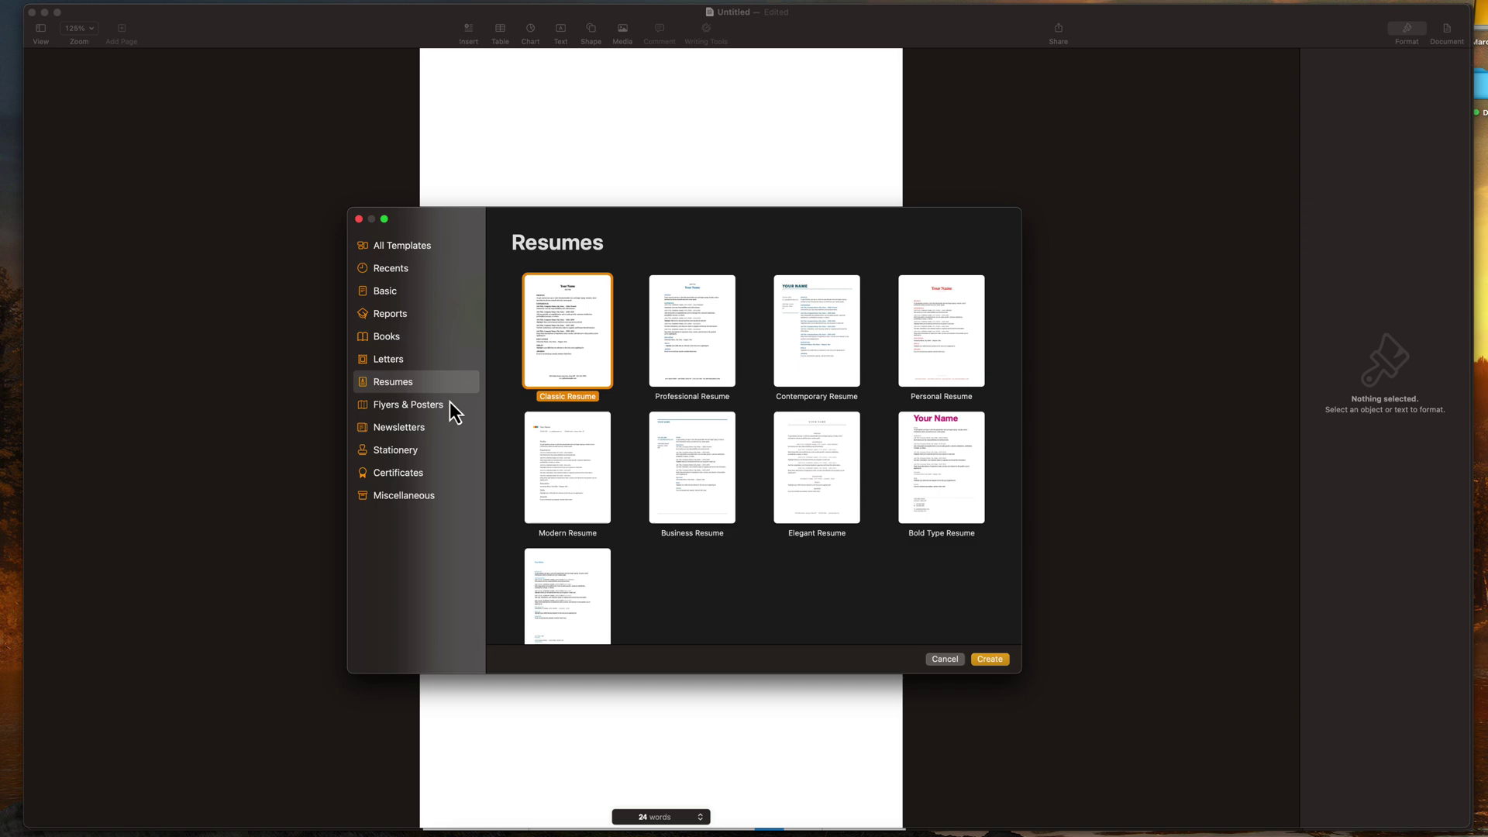
double_click(590, 329)
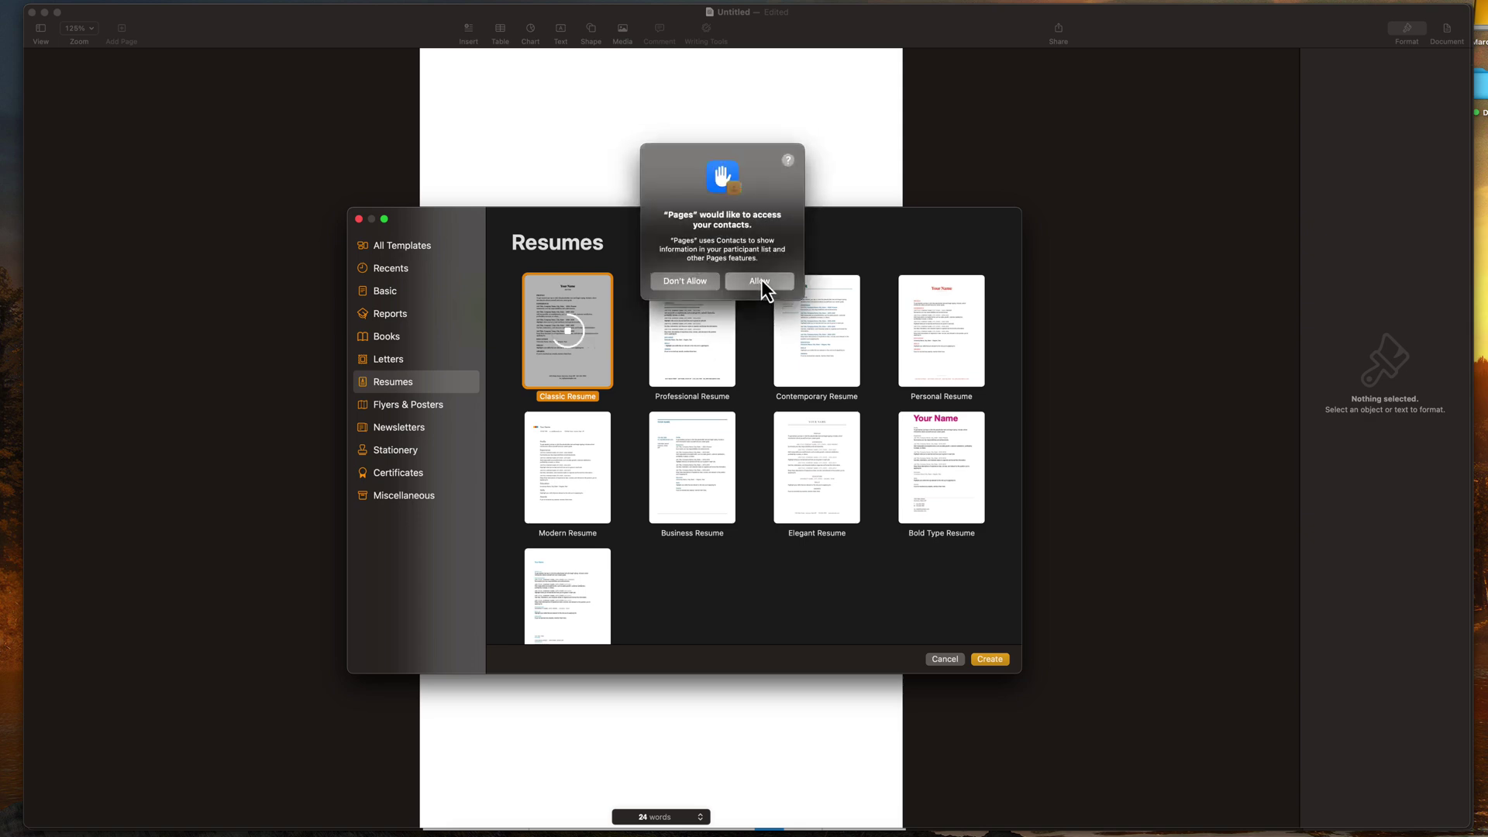
left_click(760, 282)
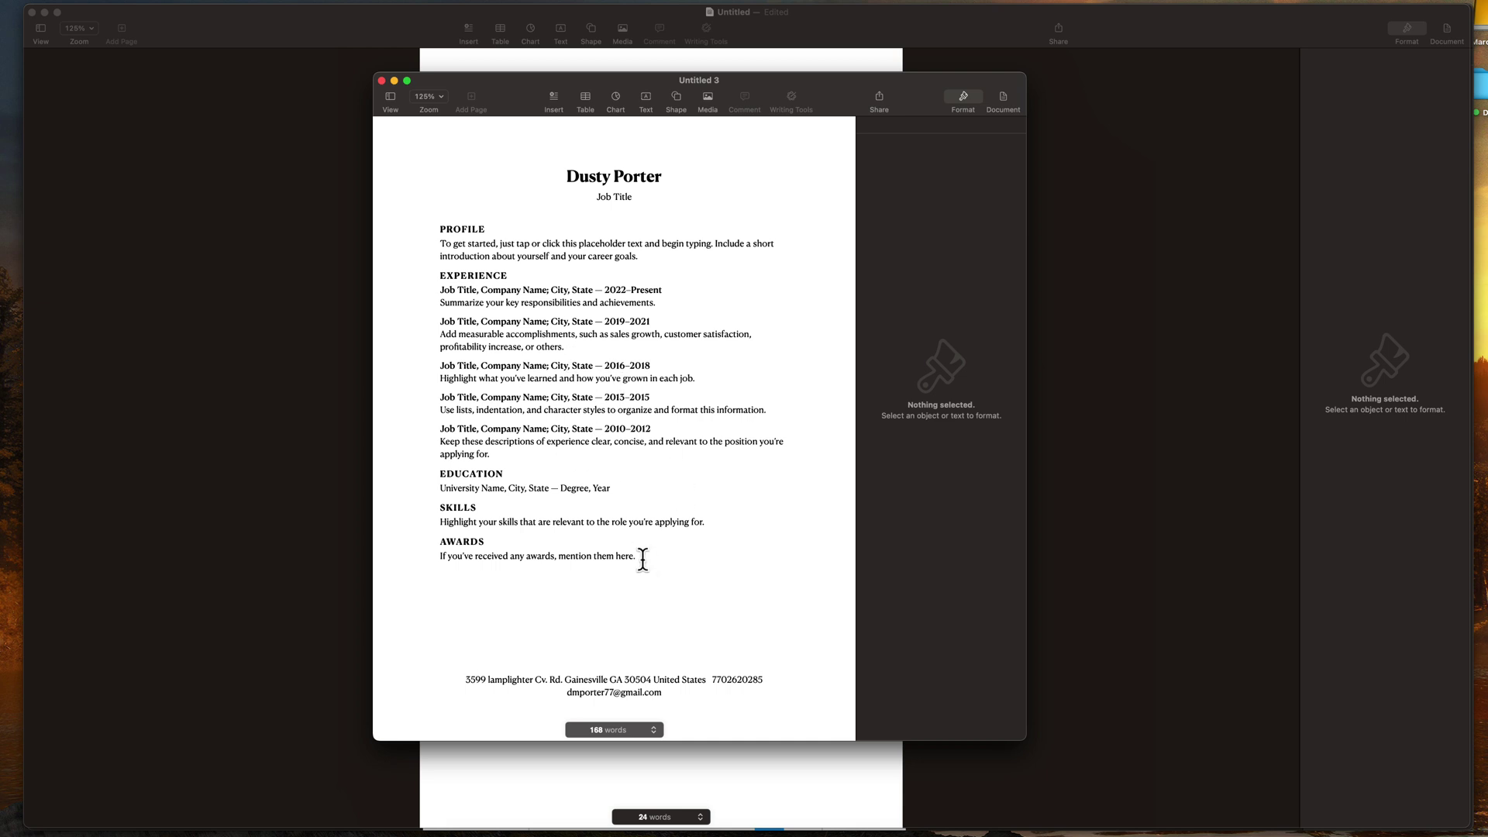
Step: Select and deselect the resume text, then close the Untitled 3 resume window
left_click_drag(637, 556, 402, 227)
left_click(784, 565)
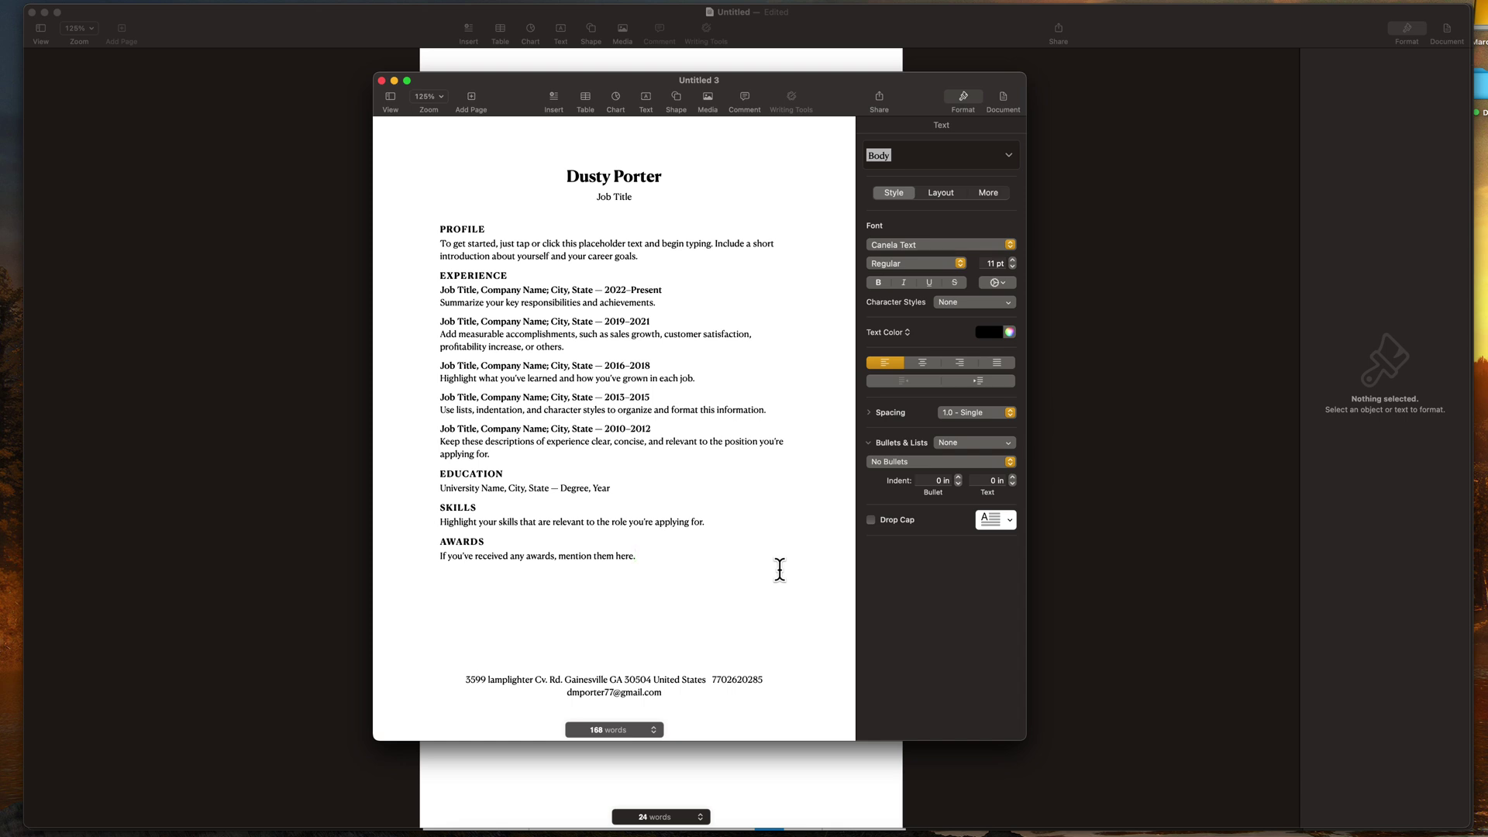
left_click(15, 3)
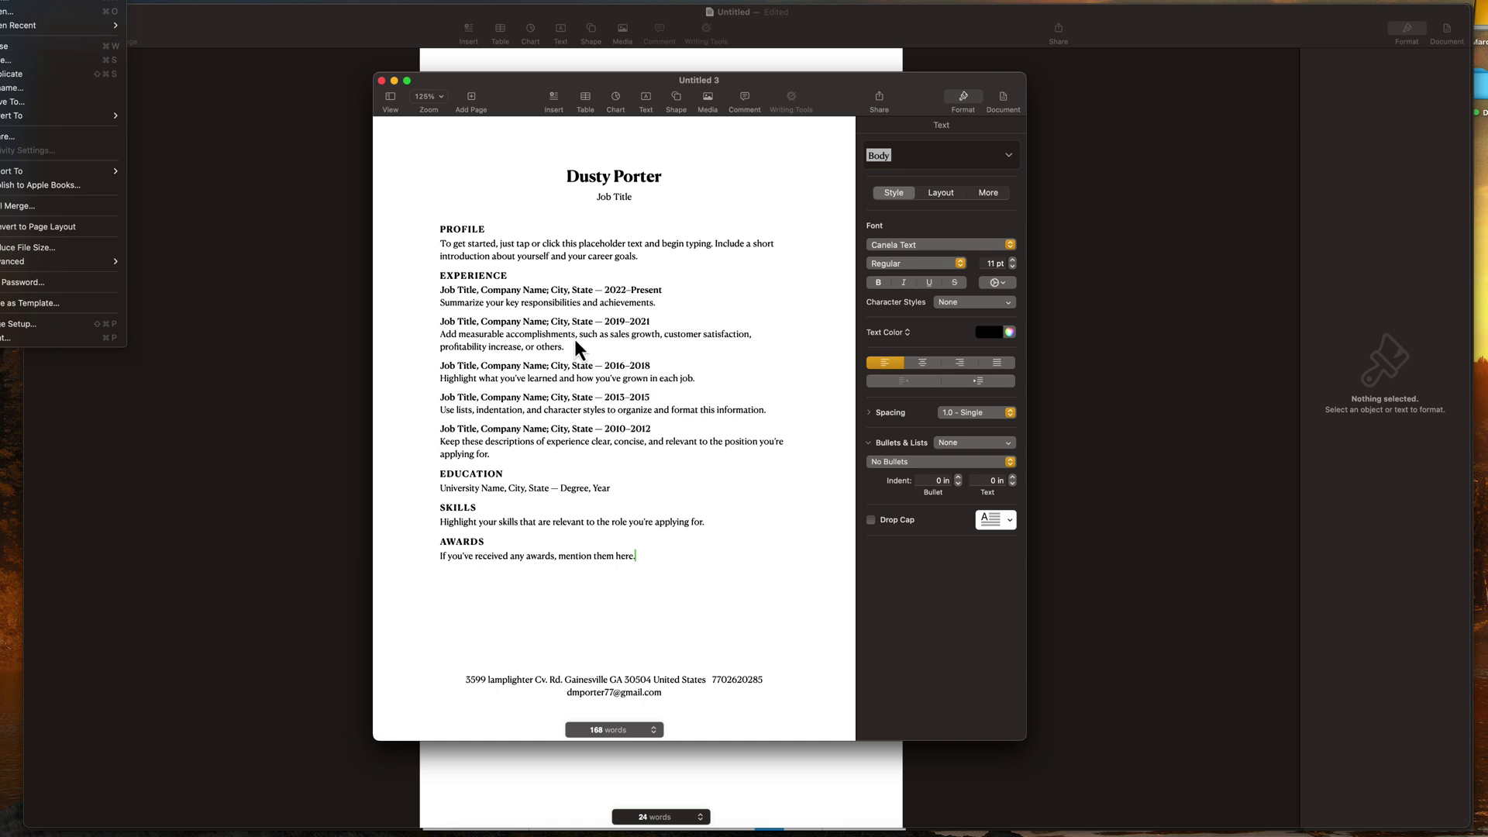
left_click(381, 81)
left_click(15, 3)
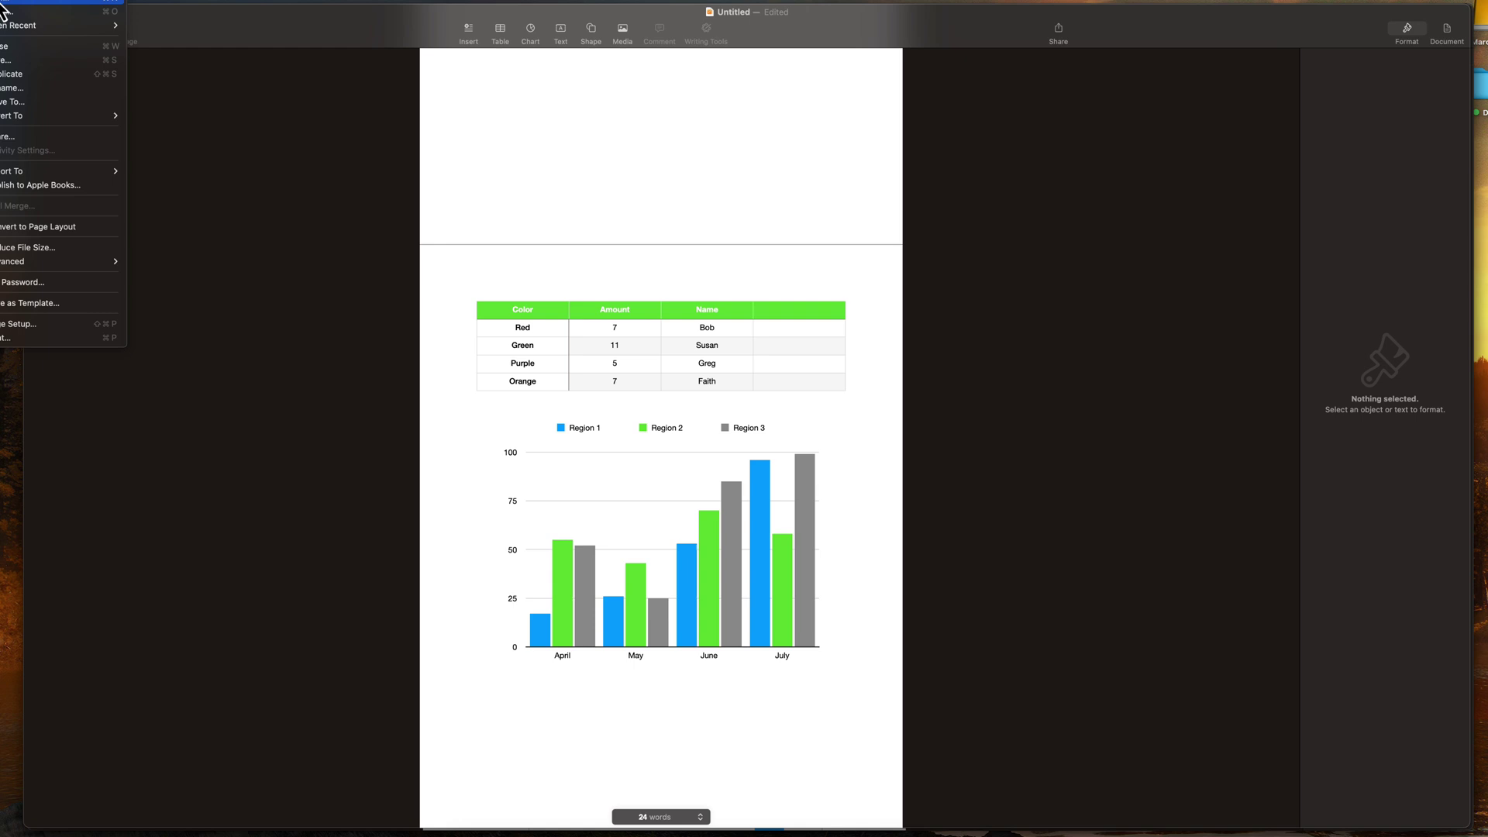
Step: Create a new document from the Stationery Party Invitation template
left_click(31, 19)
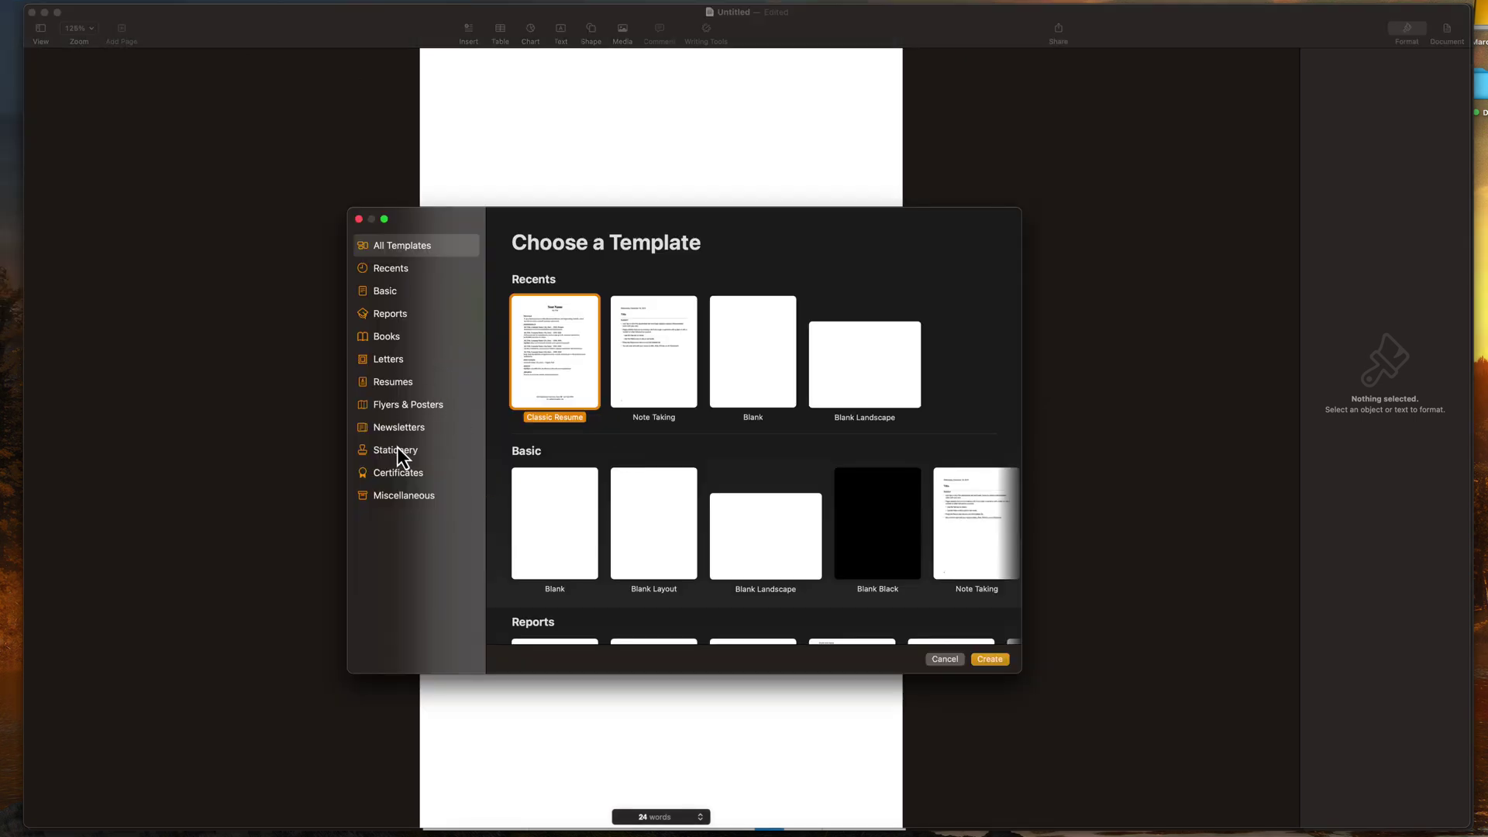
left_click(397, 450)
left_click(825, 372)
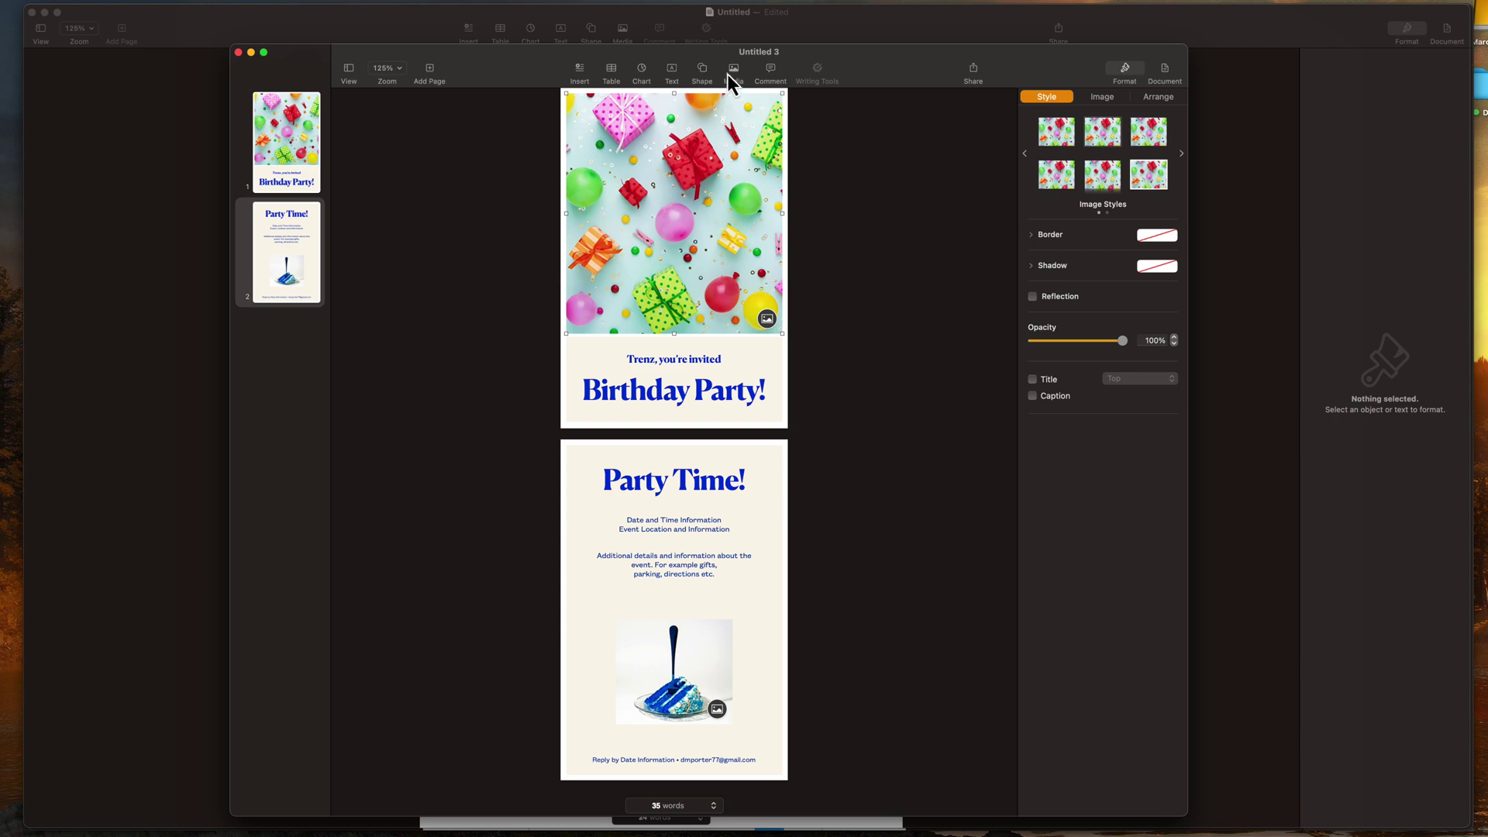
left_click(731, 72)
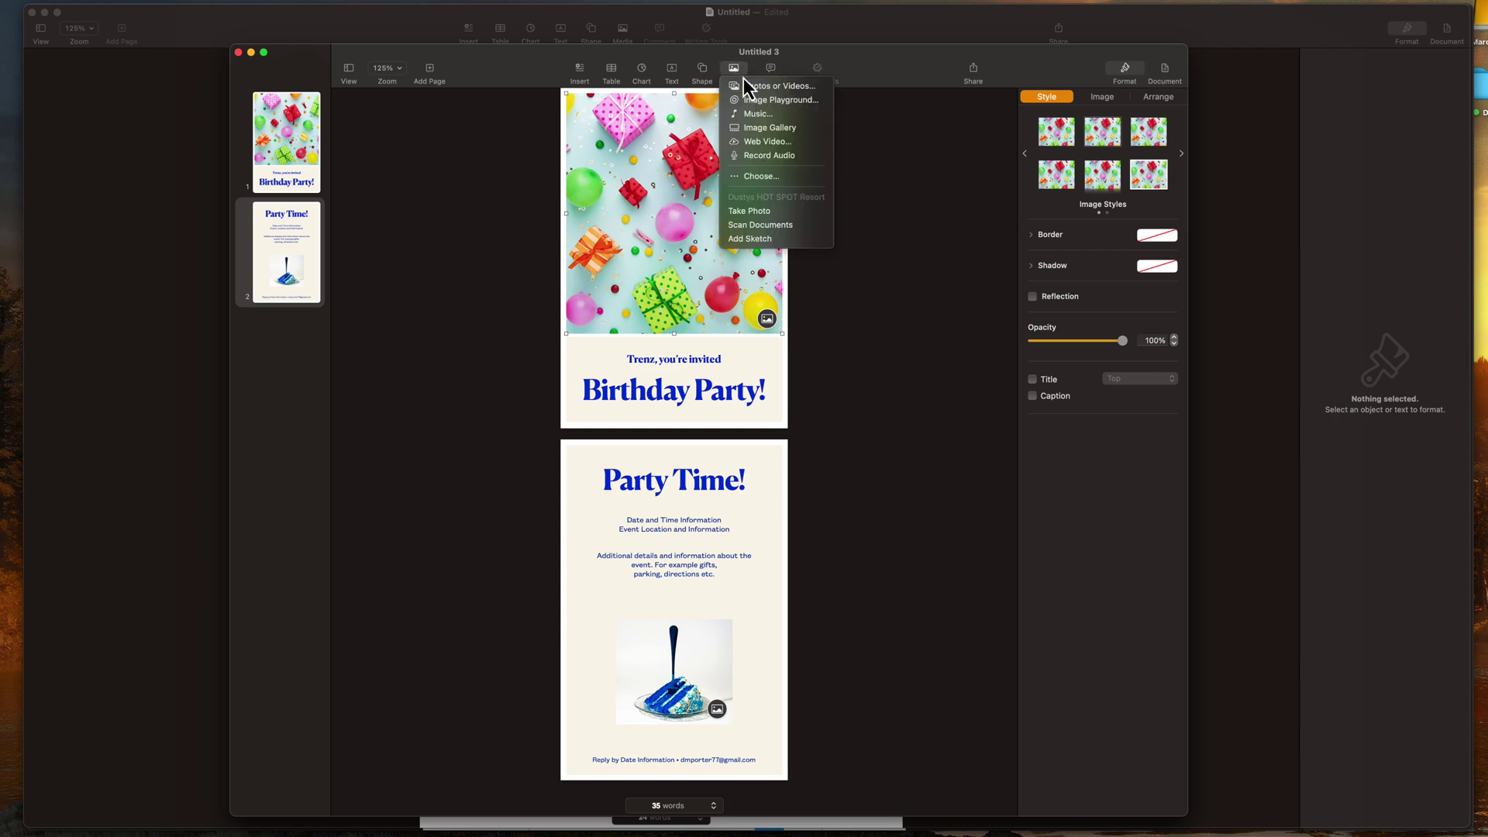
Step: Insert a photo of two girls from Photos and drag it over page 1's balloon image
left_click(755, 294)
left_click(765, 316)
left_click(851, 546)
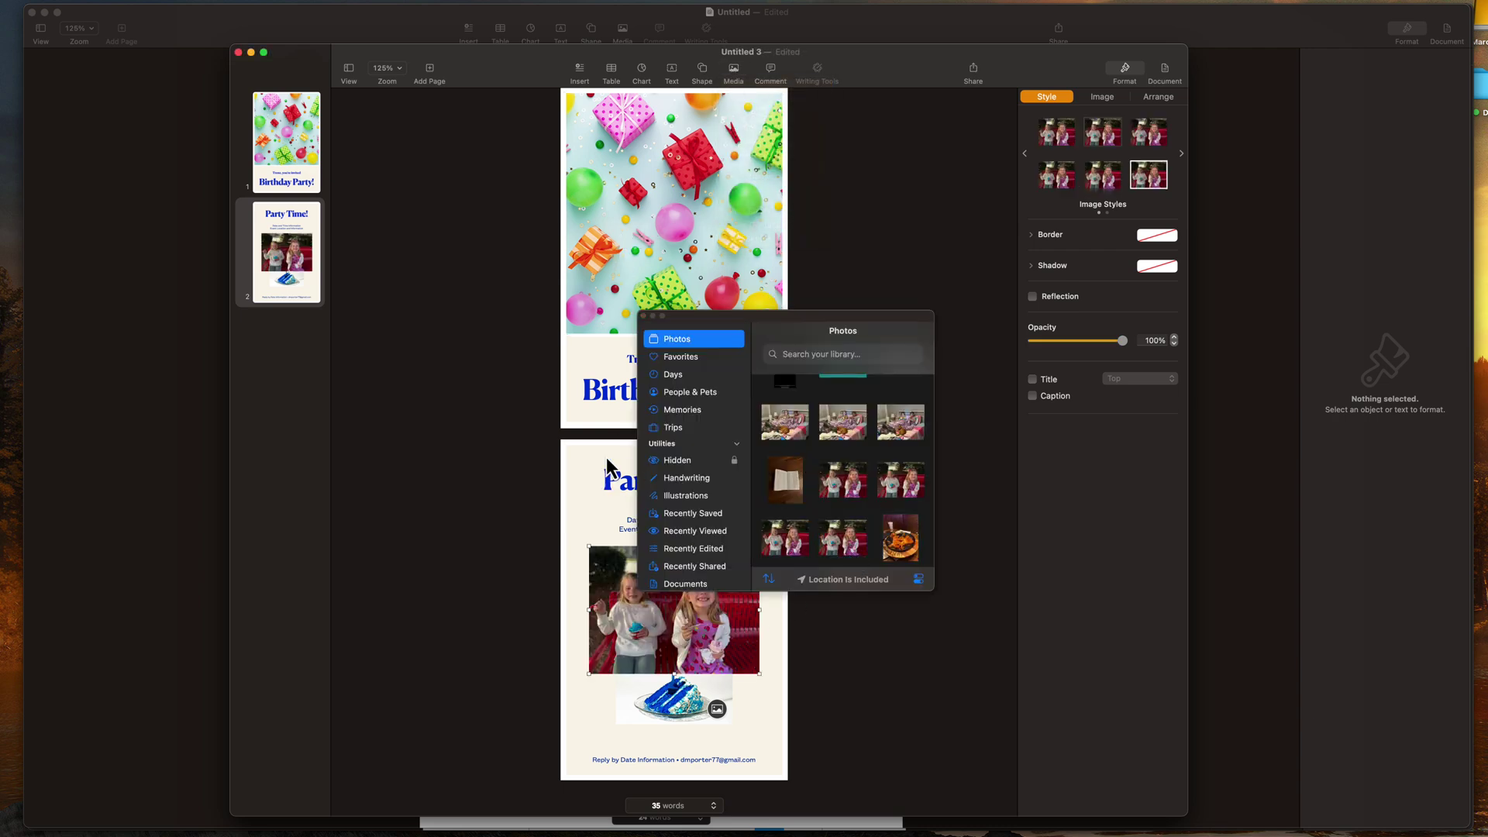
left_click(680, 581)
left_click_drag(680, 582, 701, 272)
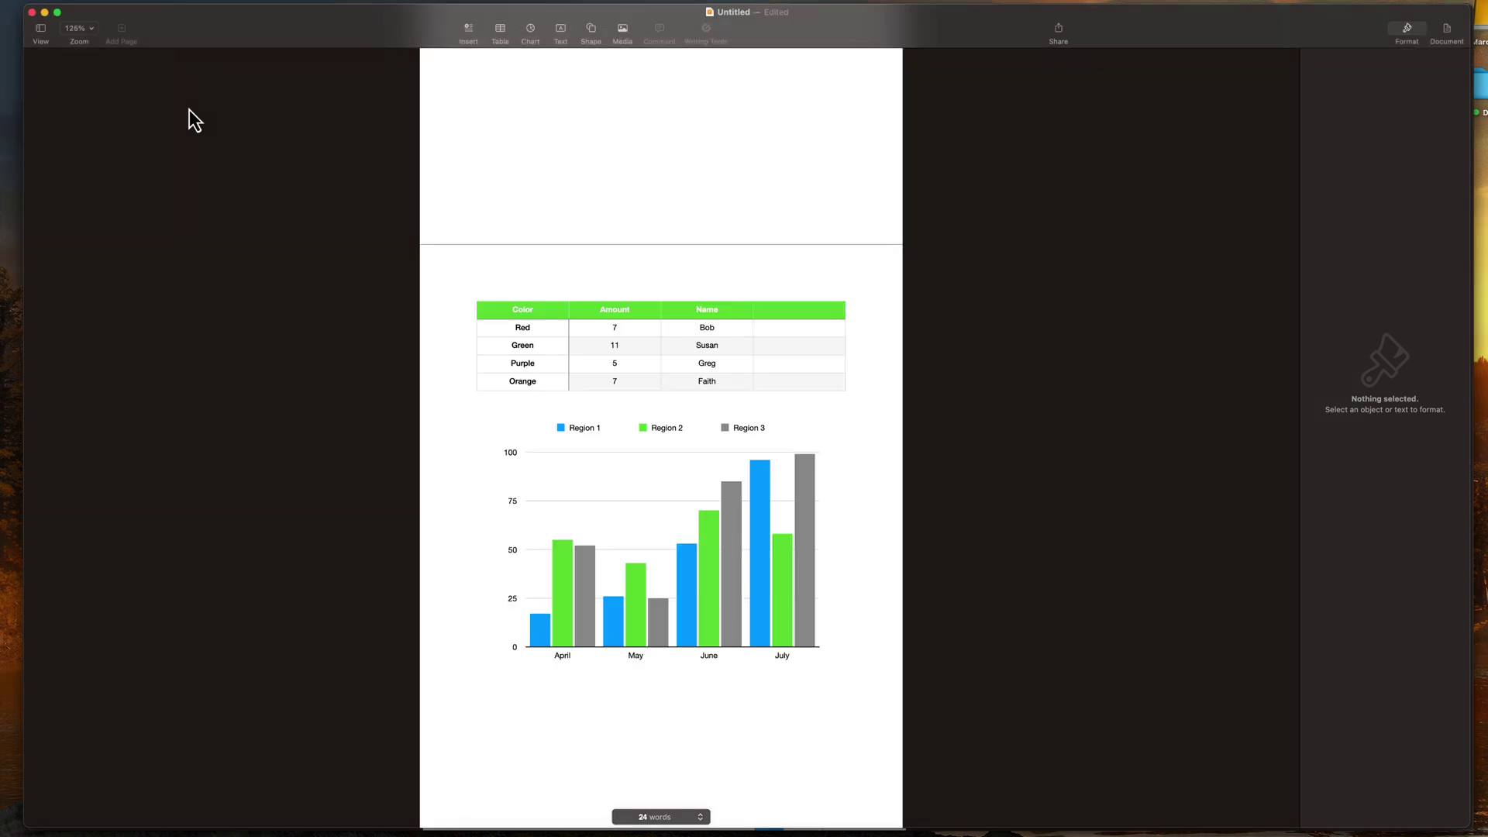
Step: Dismiss the save prompt without naming the document
scroll(559, 248, "up", 1)
scroll(559, 248, "up", 5)
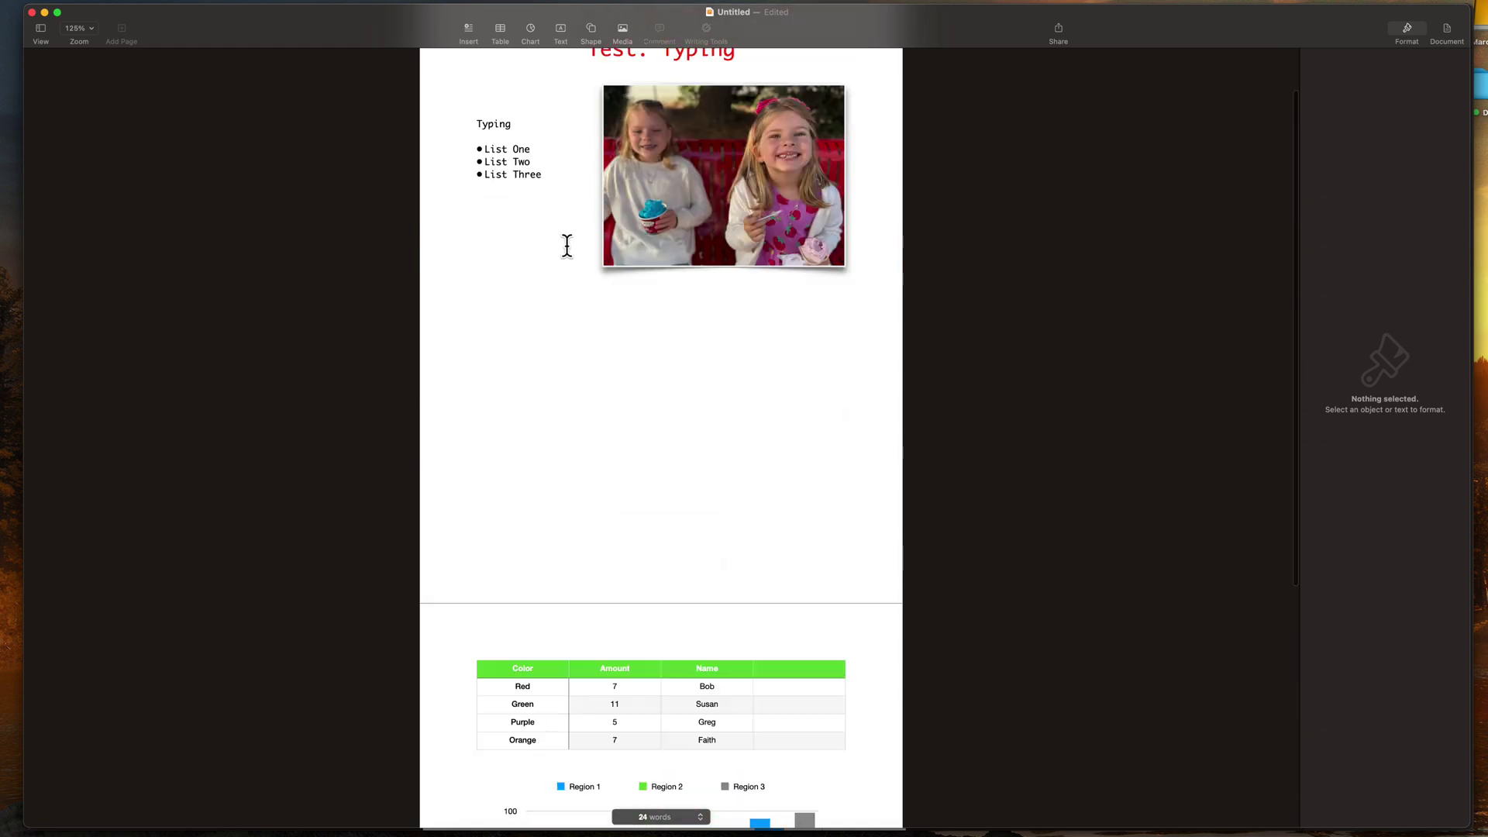
left_click(1058, 31)
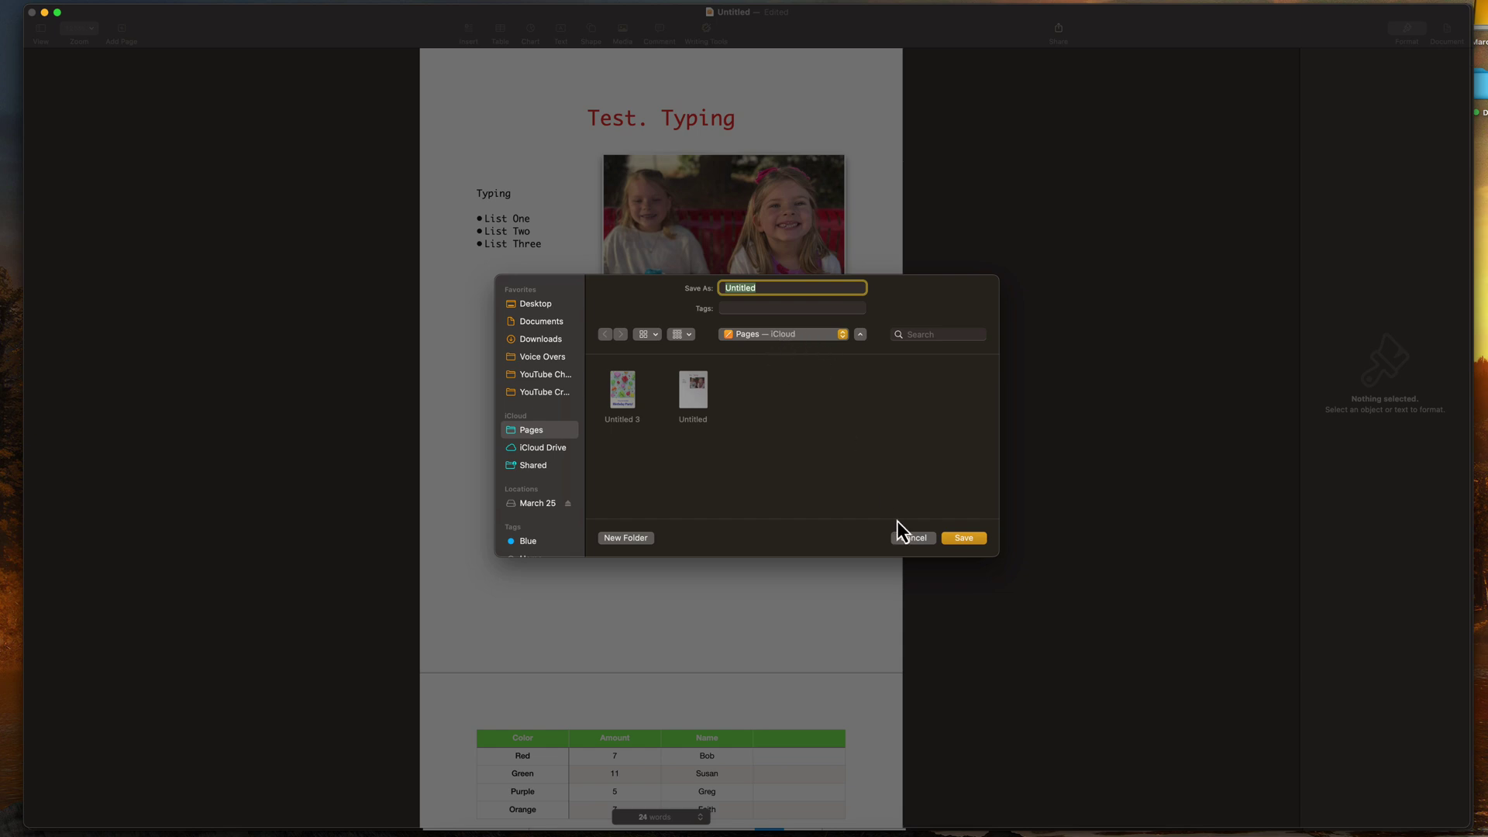
left_click(913, 538)
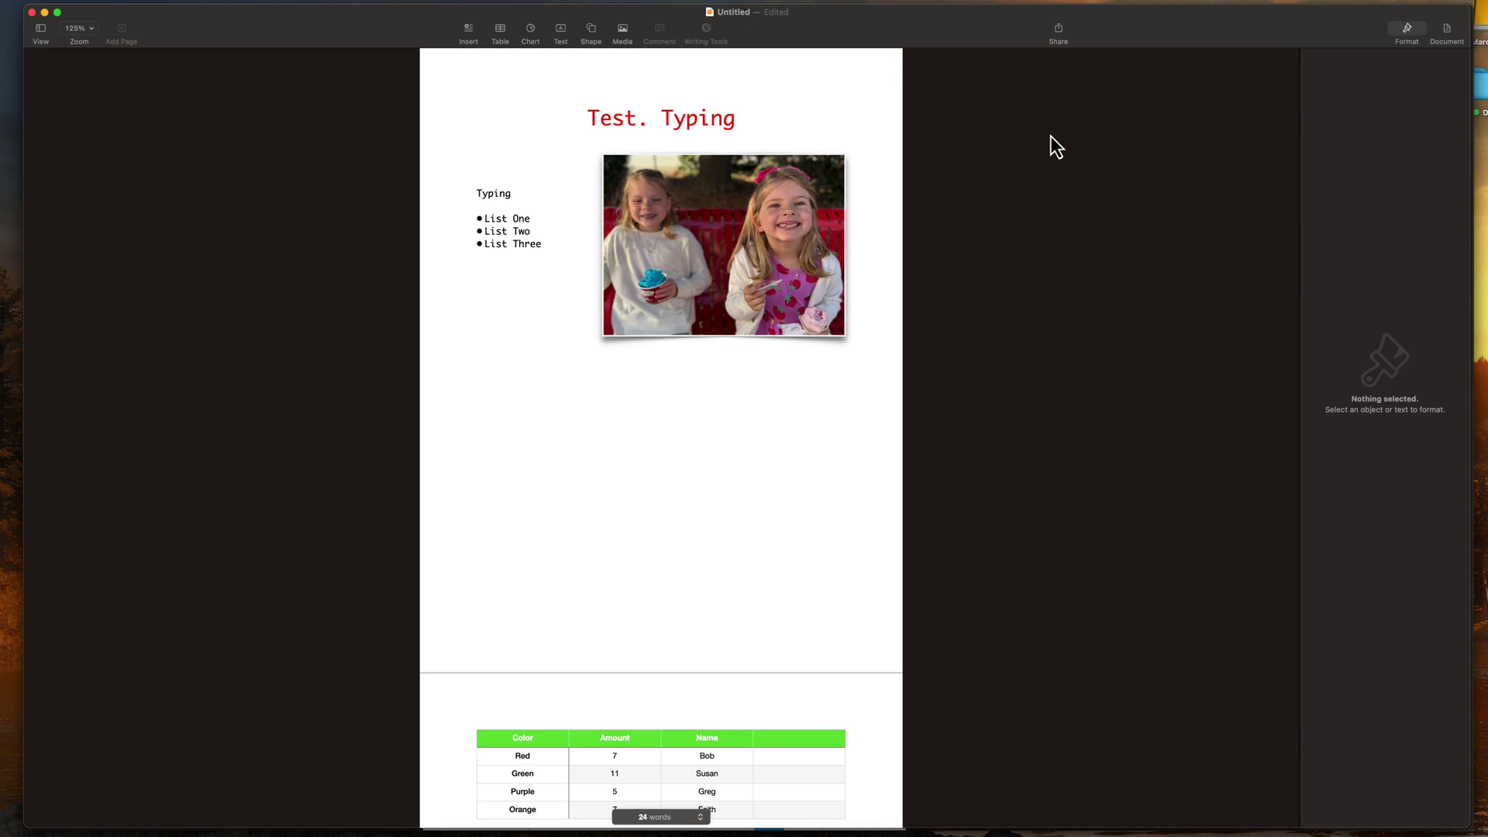
Step: Add the comment 'This is wrong' on the empty line below the bulleted list
left_click(1448, 32)
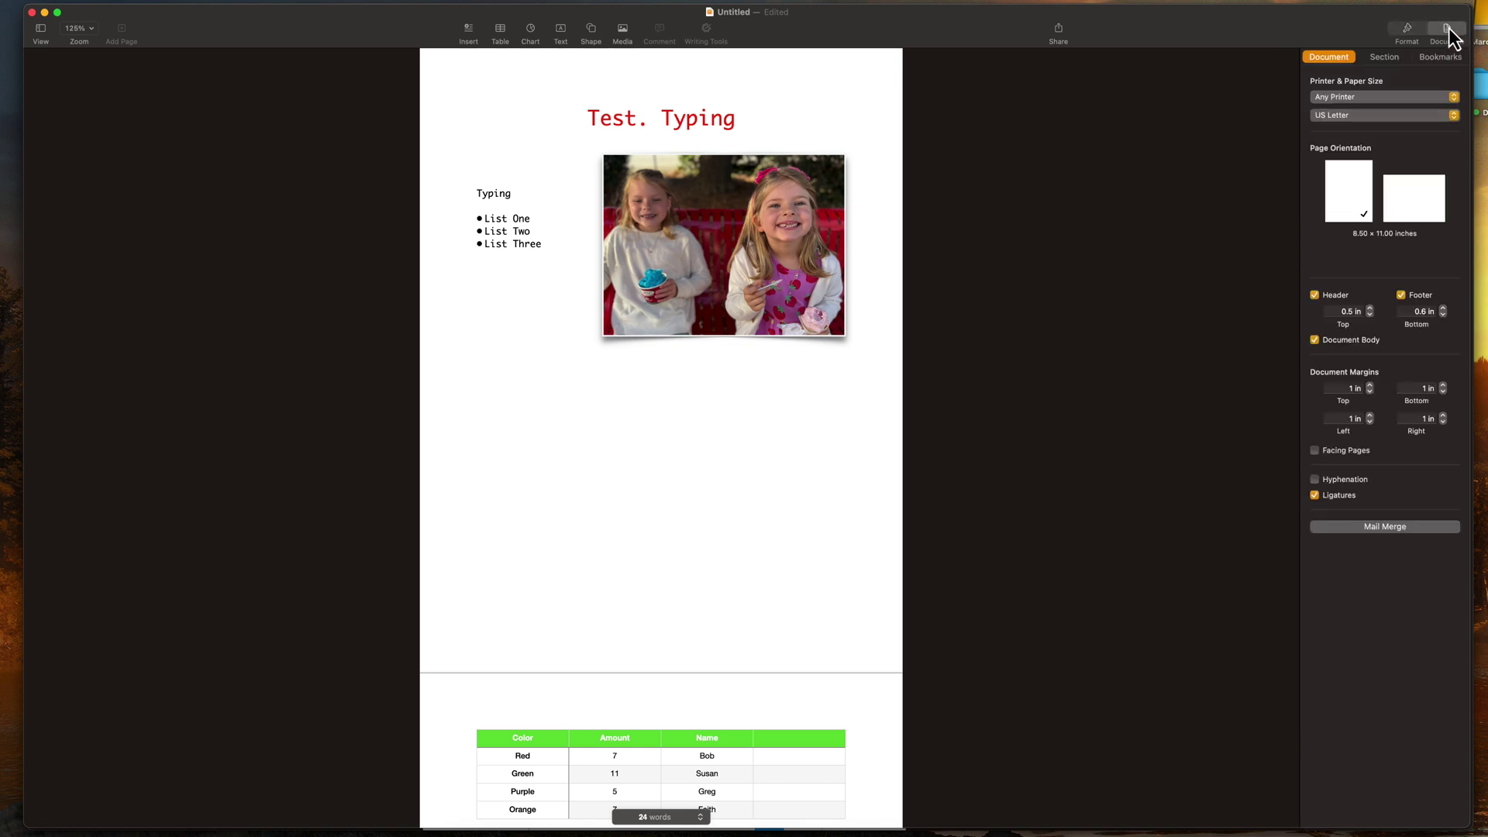
left_click(816, 396)
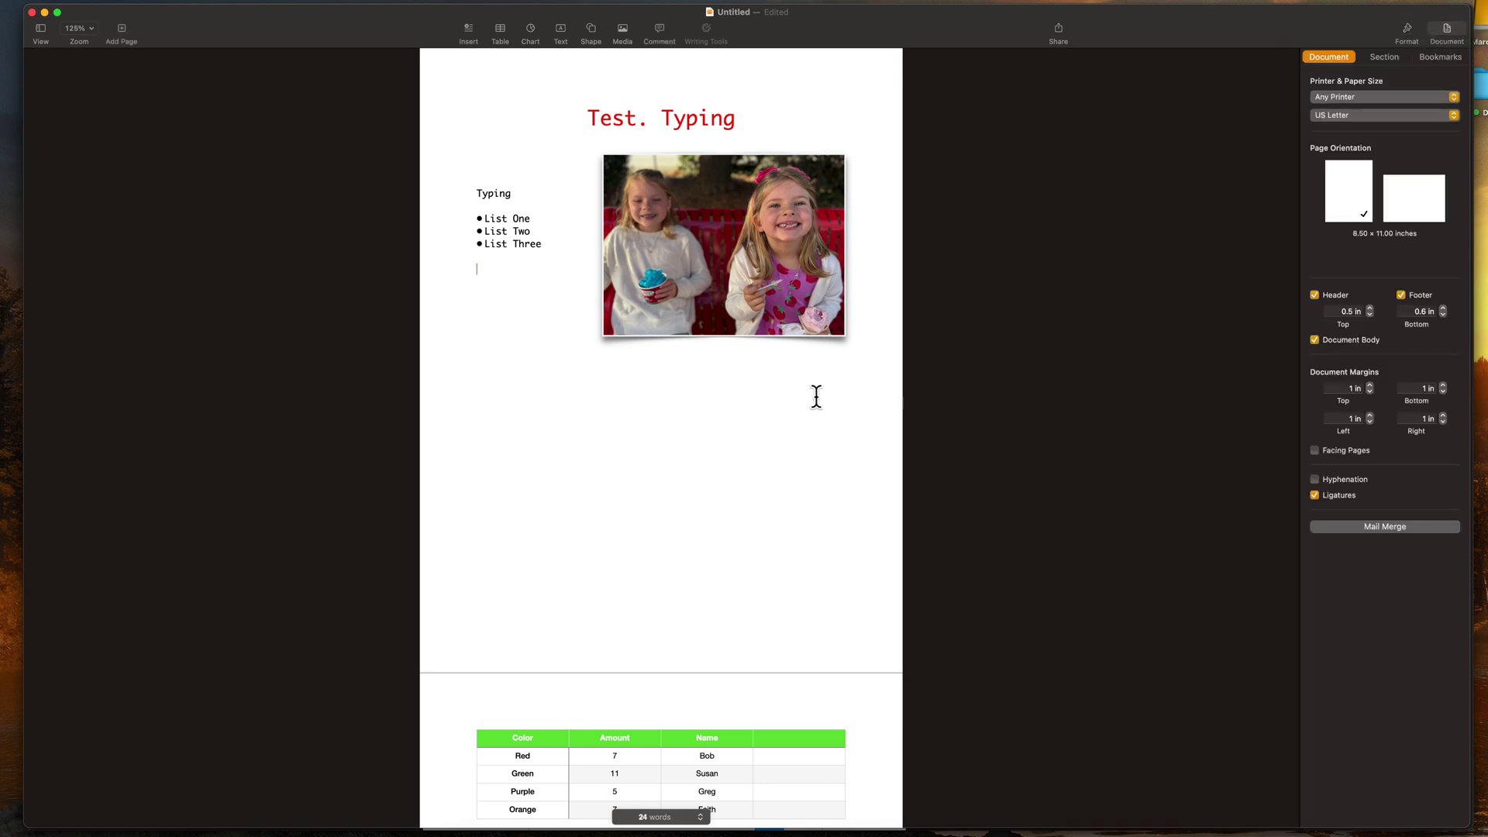
left_click(657, 31)
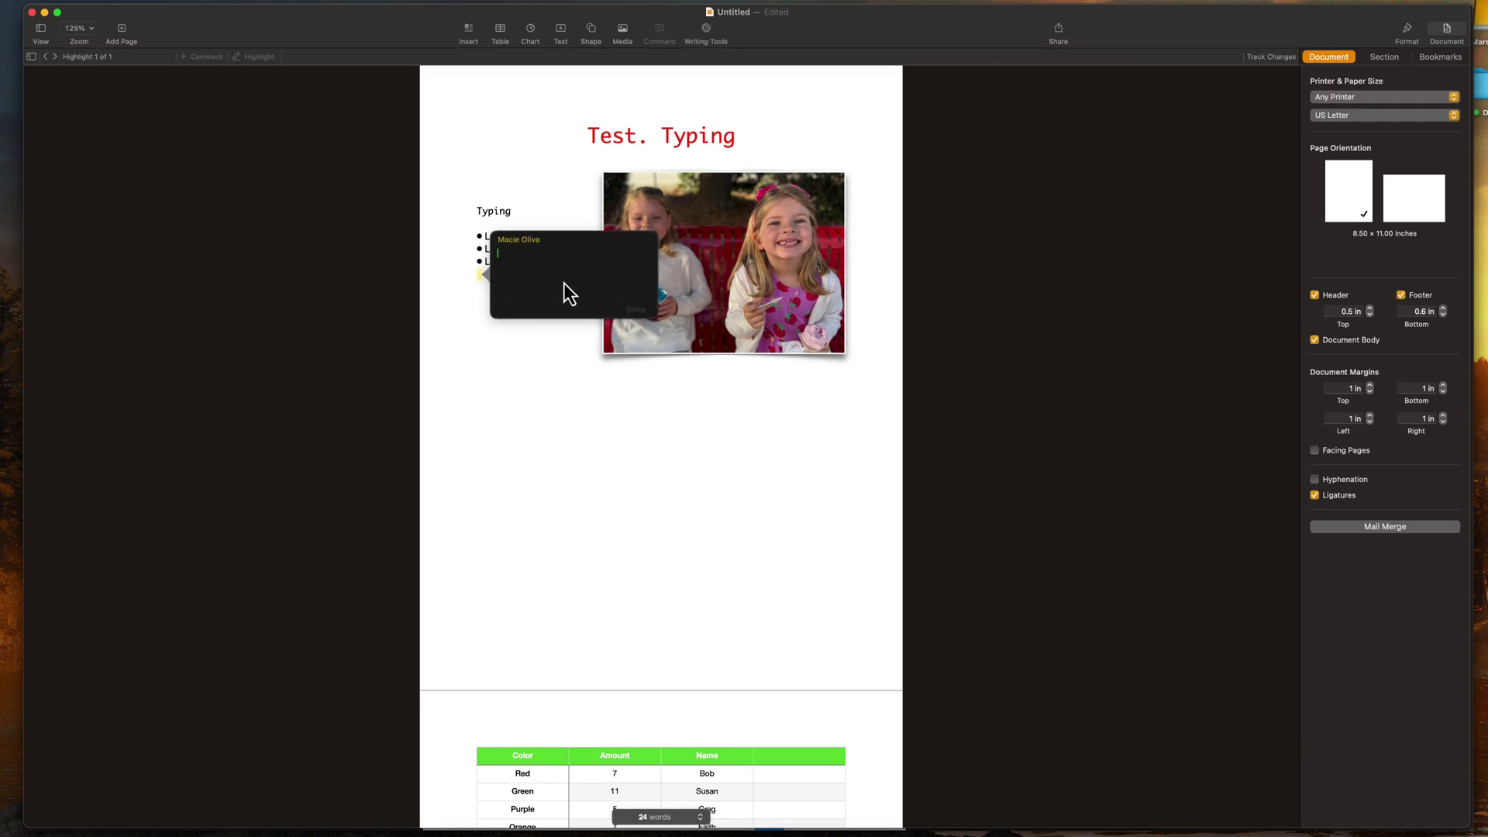
type("This is wrong")
left_click(635, 309)
mouse_move(459, 275)
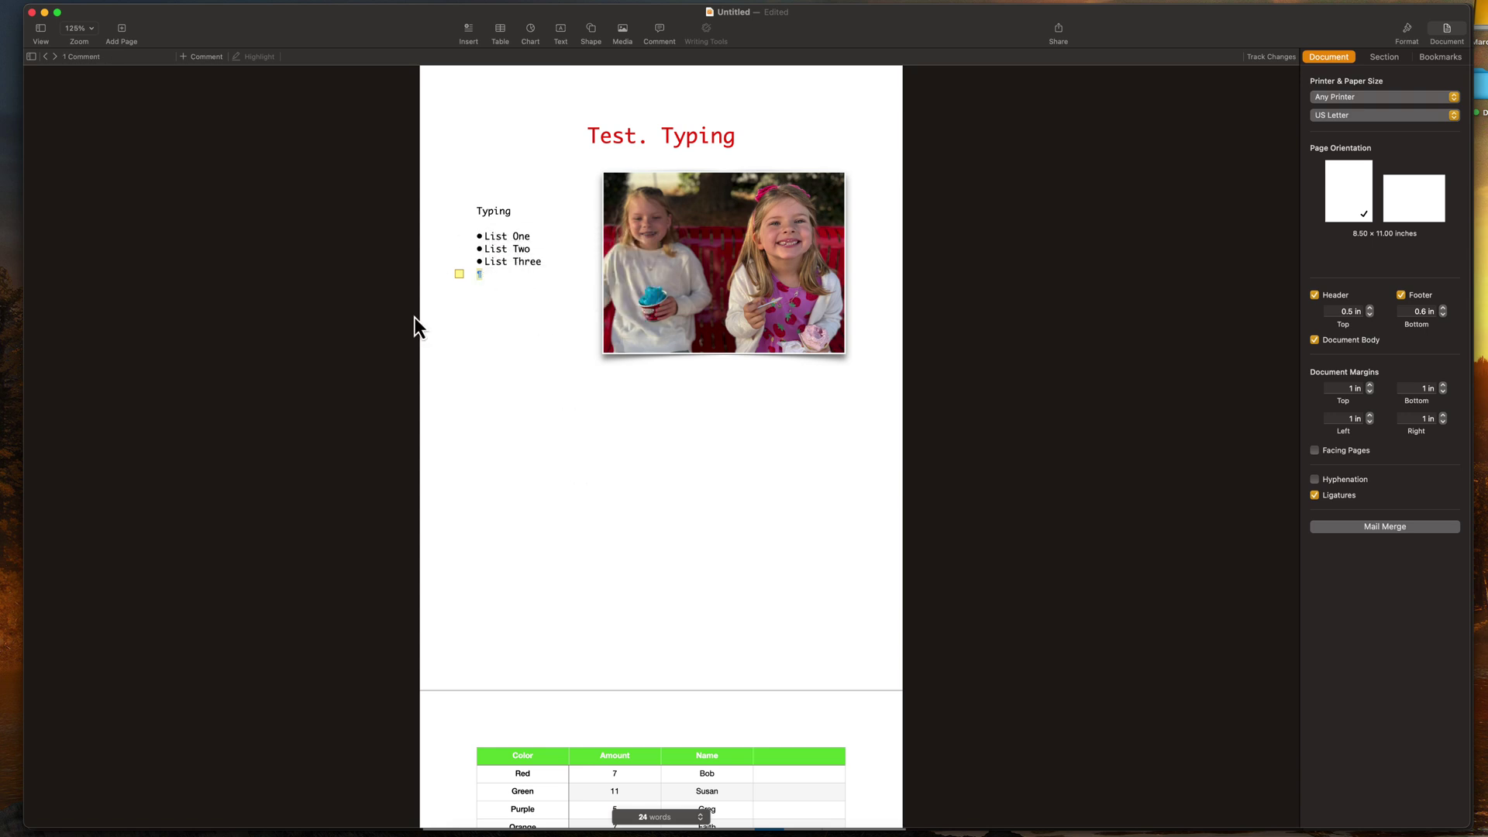
key("Return")
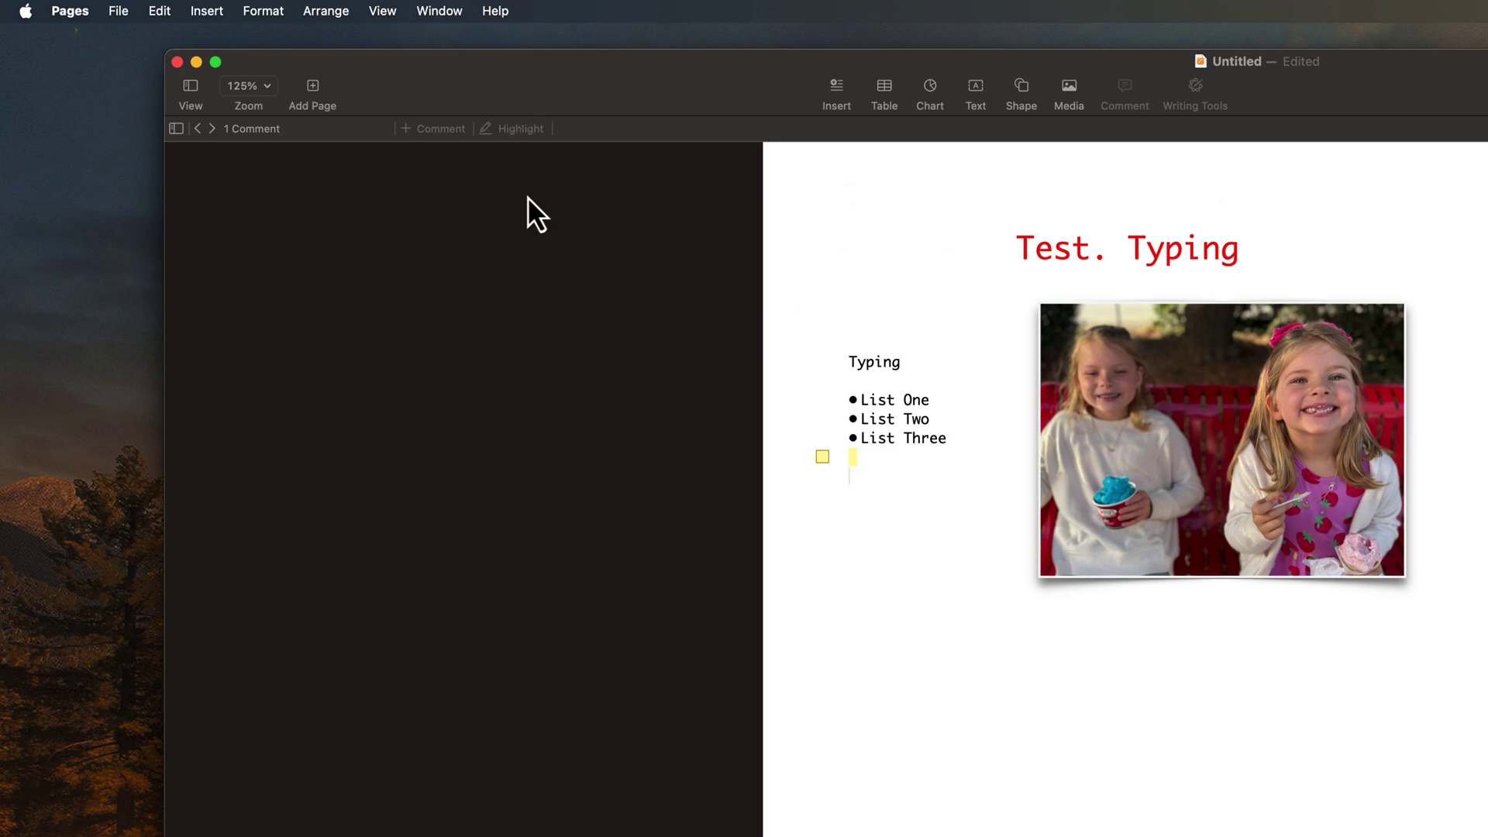
Step: Export the document in Word format, choosing Desktop as the destination
left_click(119, 10)
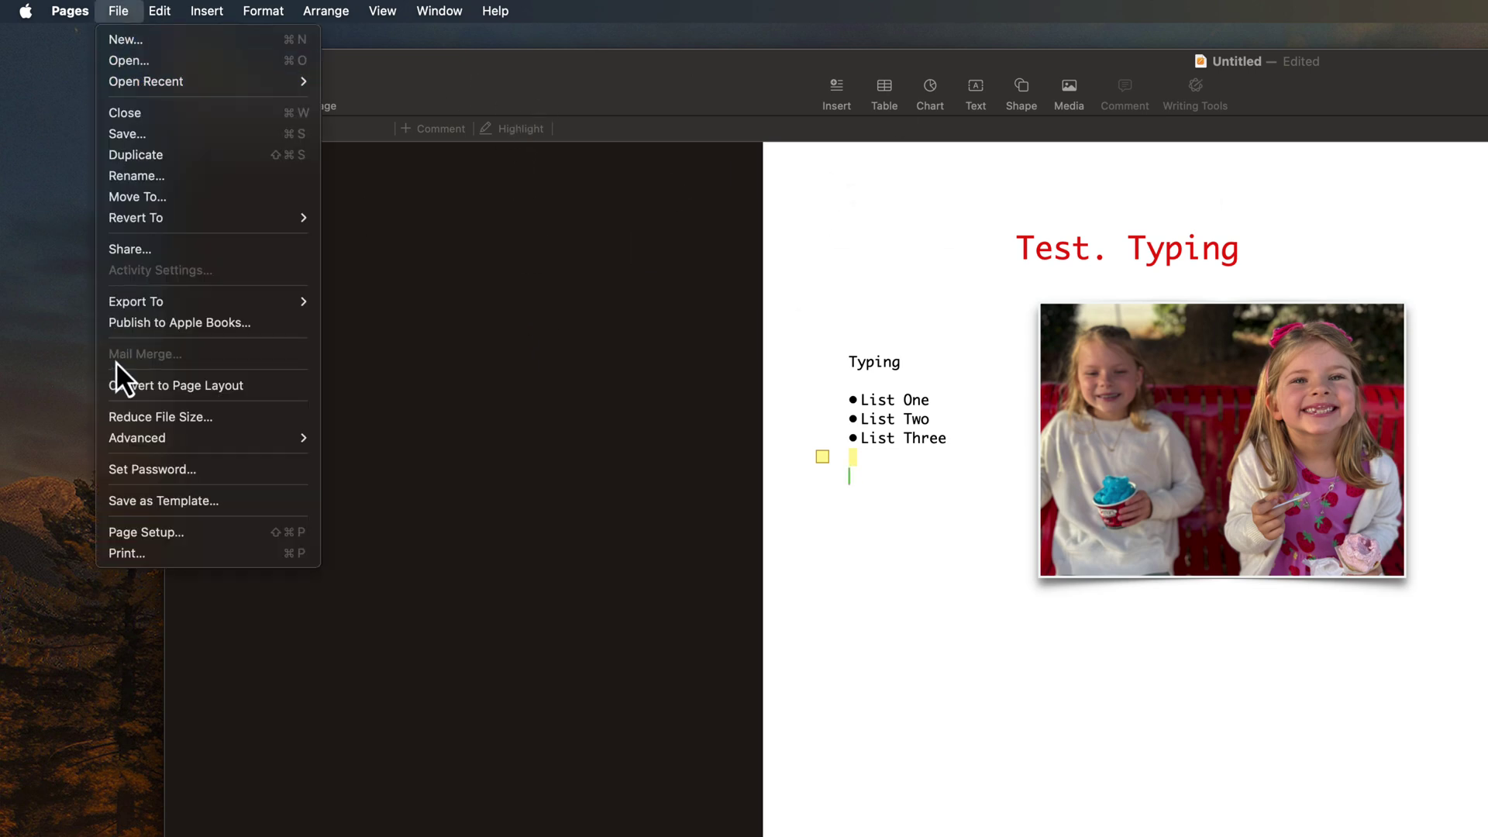
mouse_move(153, 308)
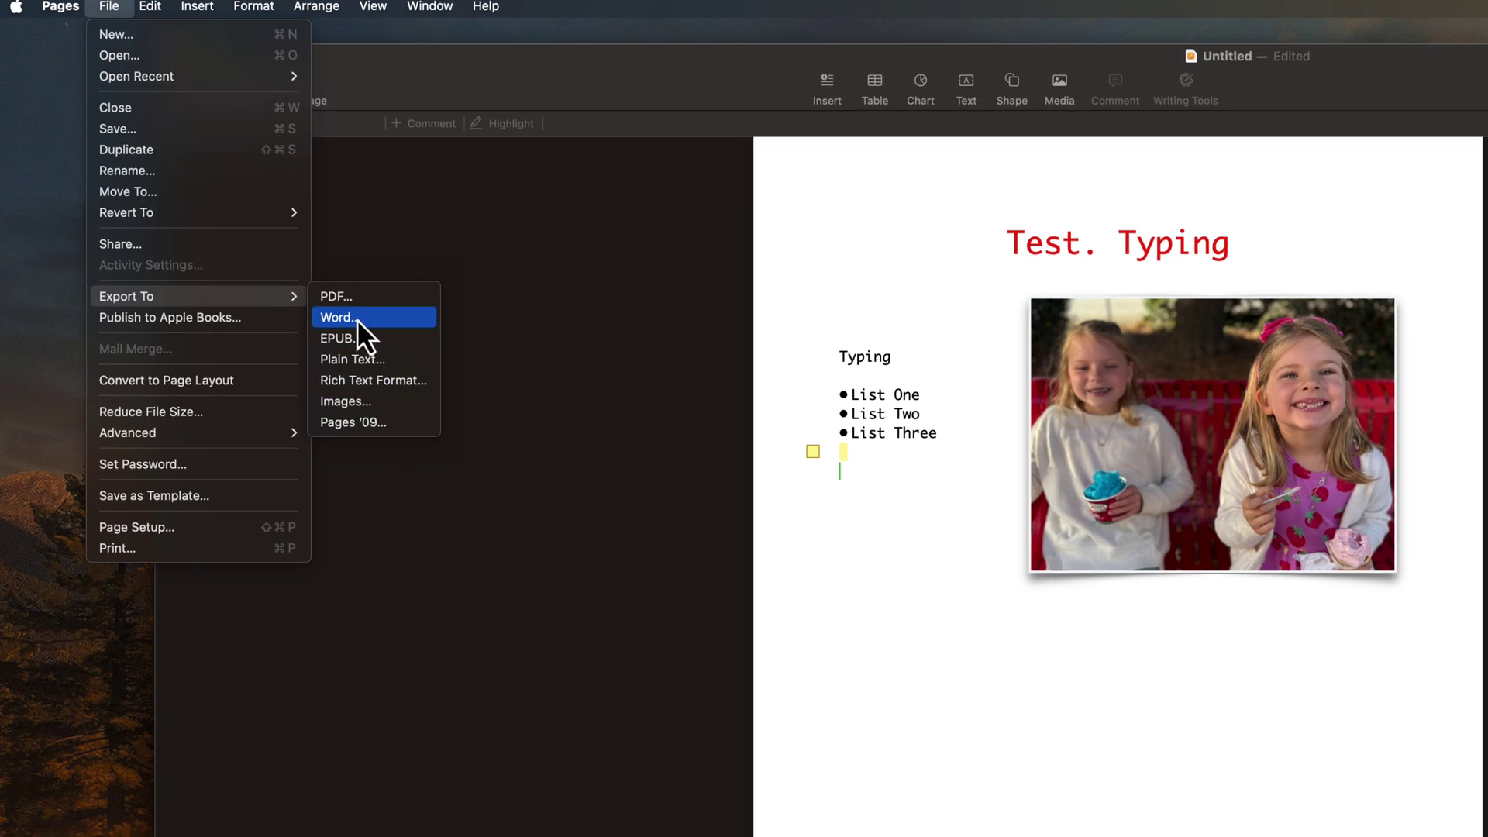
left_click(355, 320)
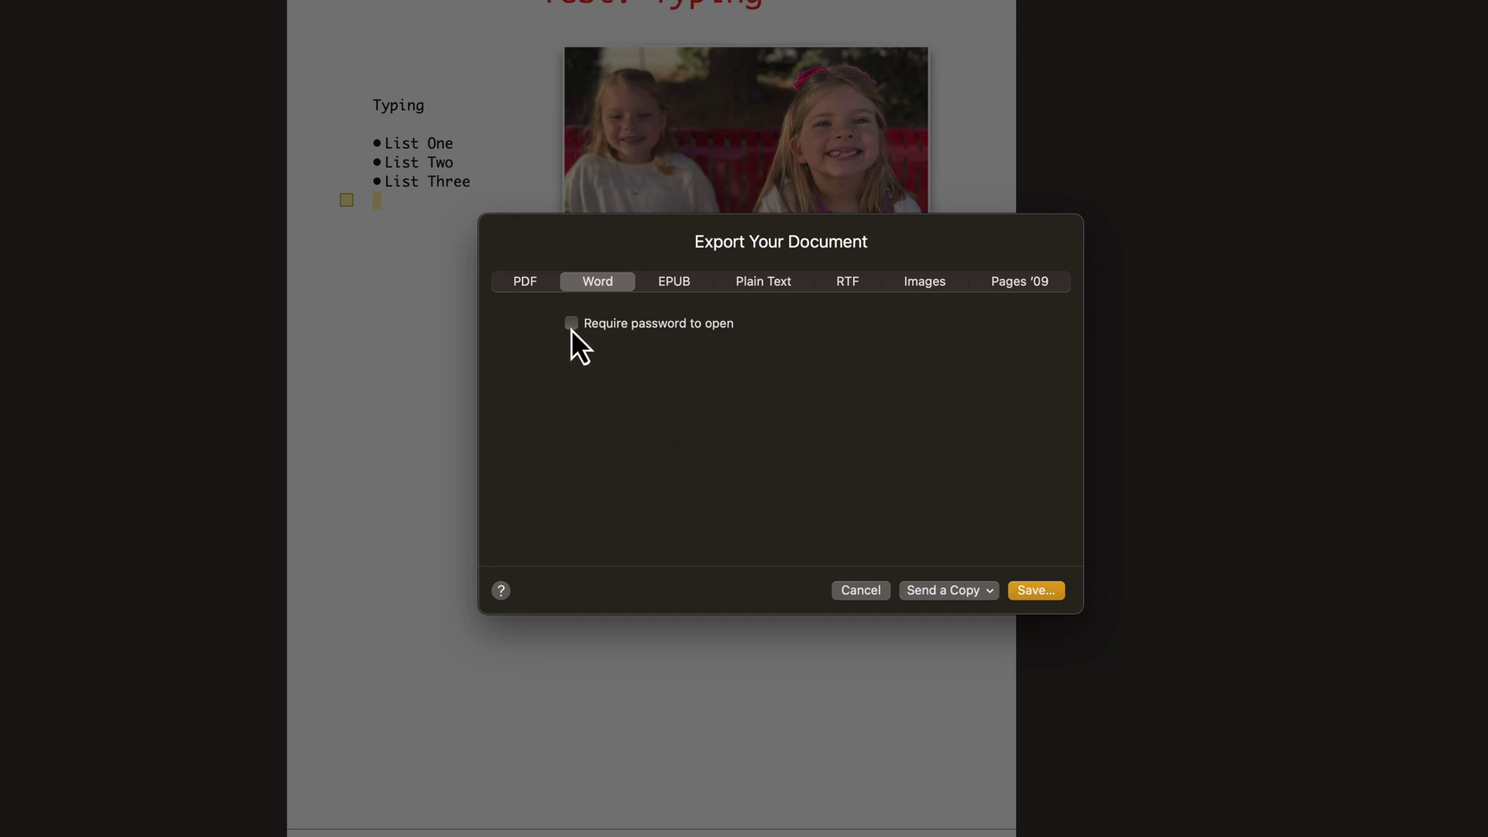
left_click(522, 291)
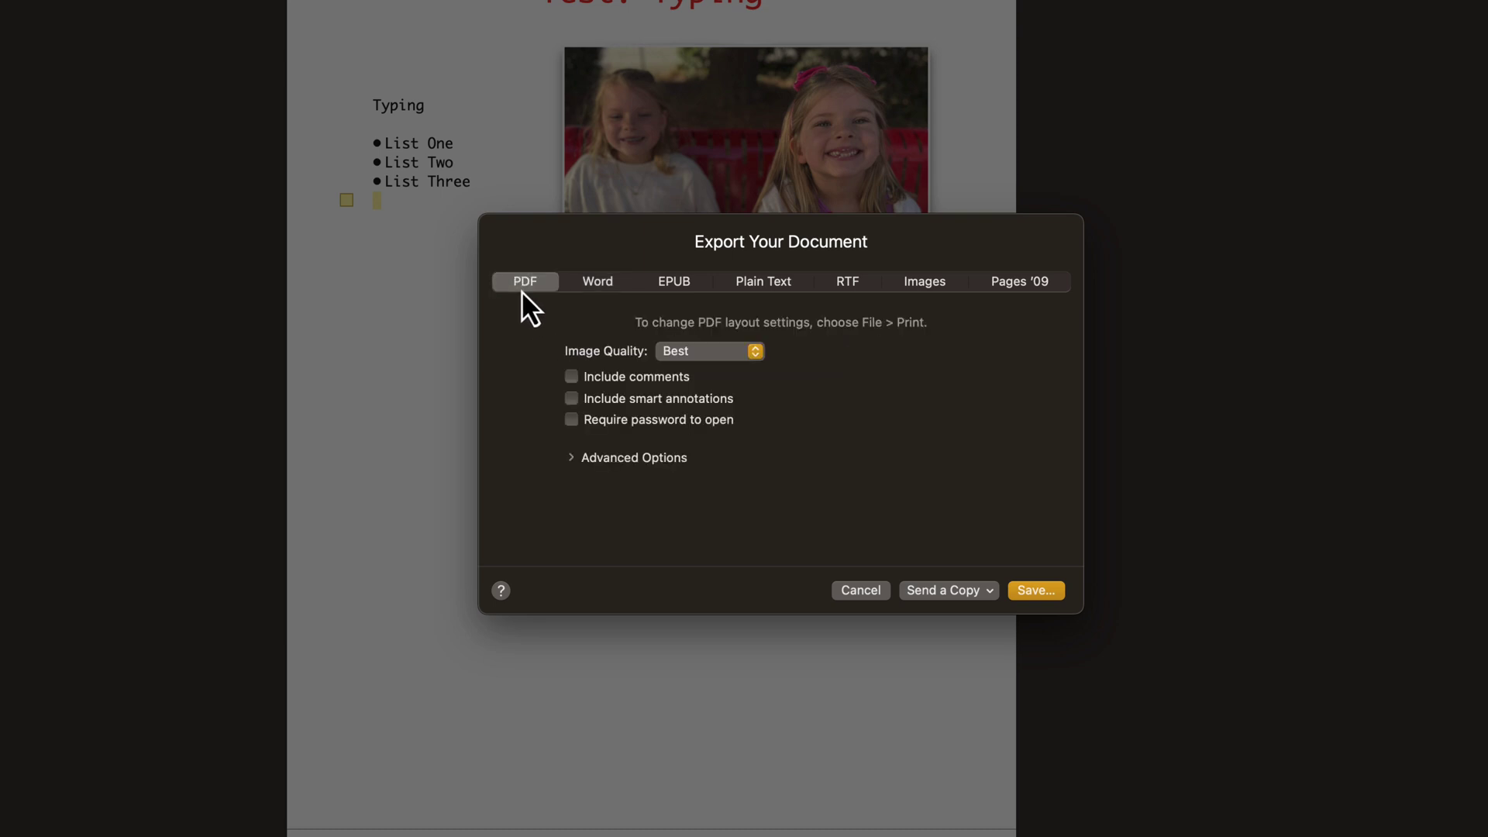
left_click(606, 288)
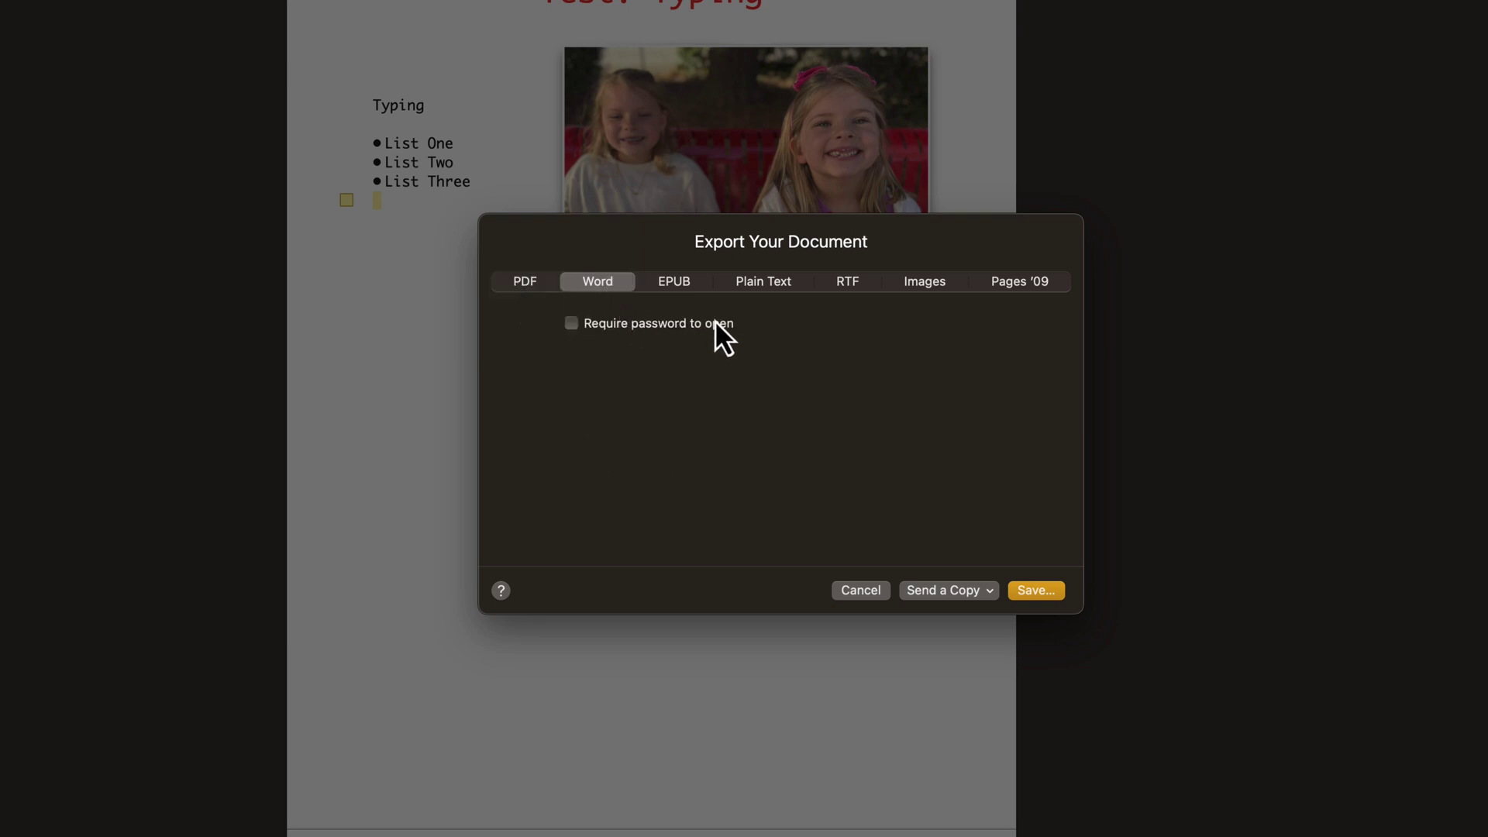
left_click(1035, 590)
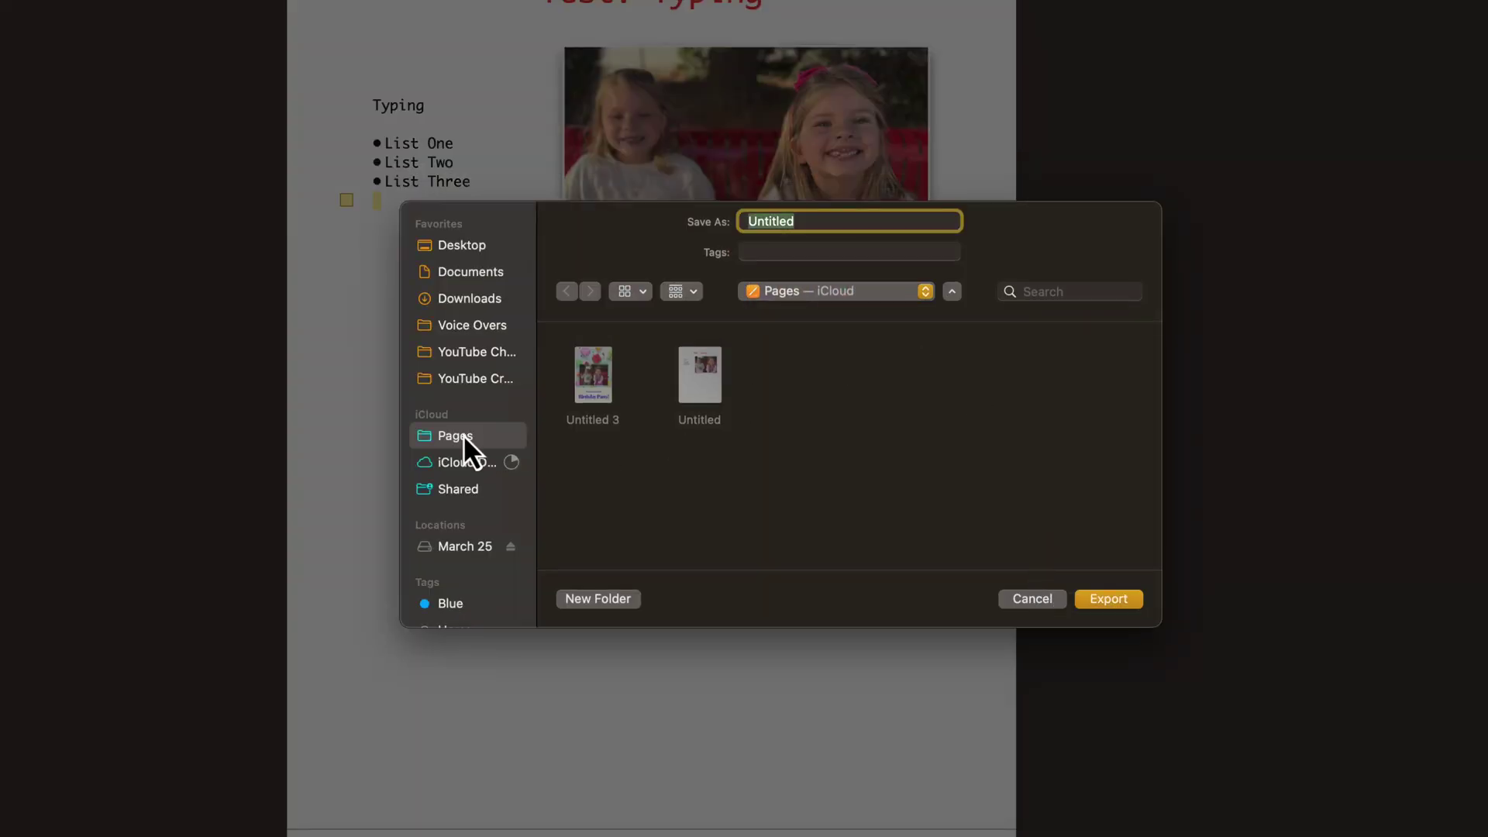
left_click(489, 246)
left_click(1135, 602)
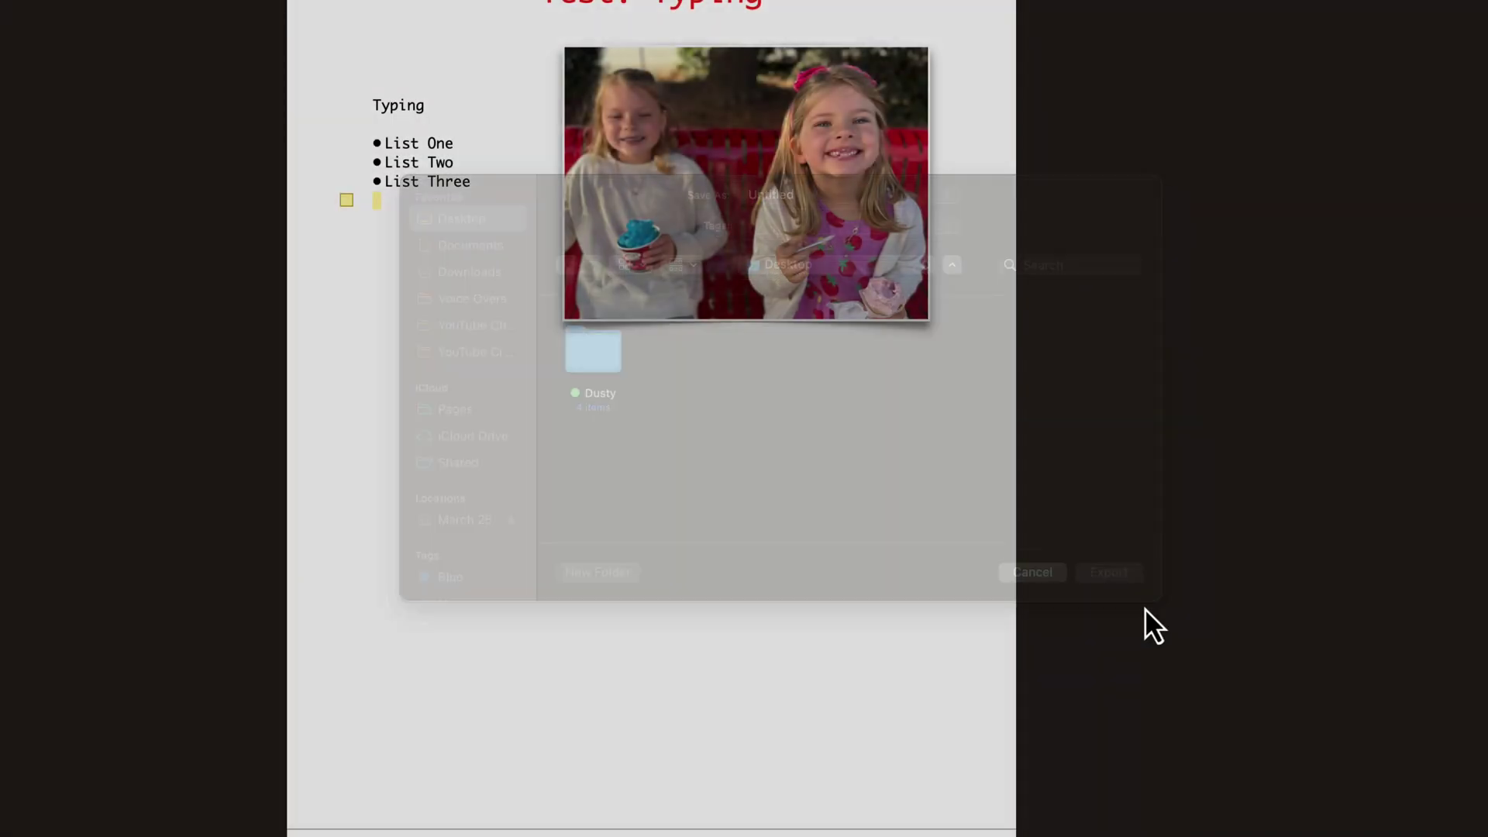
Step: Confirm via Get Info that the Desktop's Untitled file is a 2.4 MB Word .docx
key("Return")
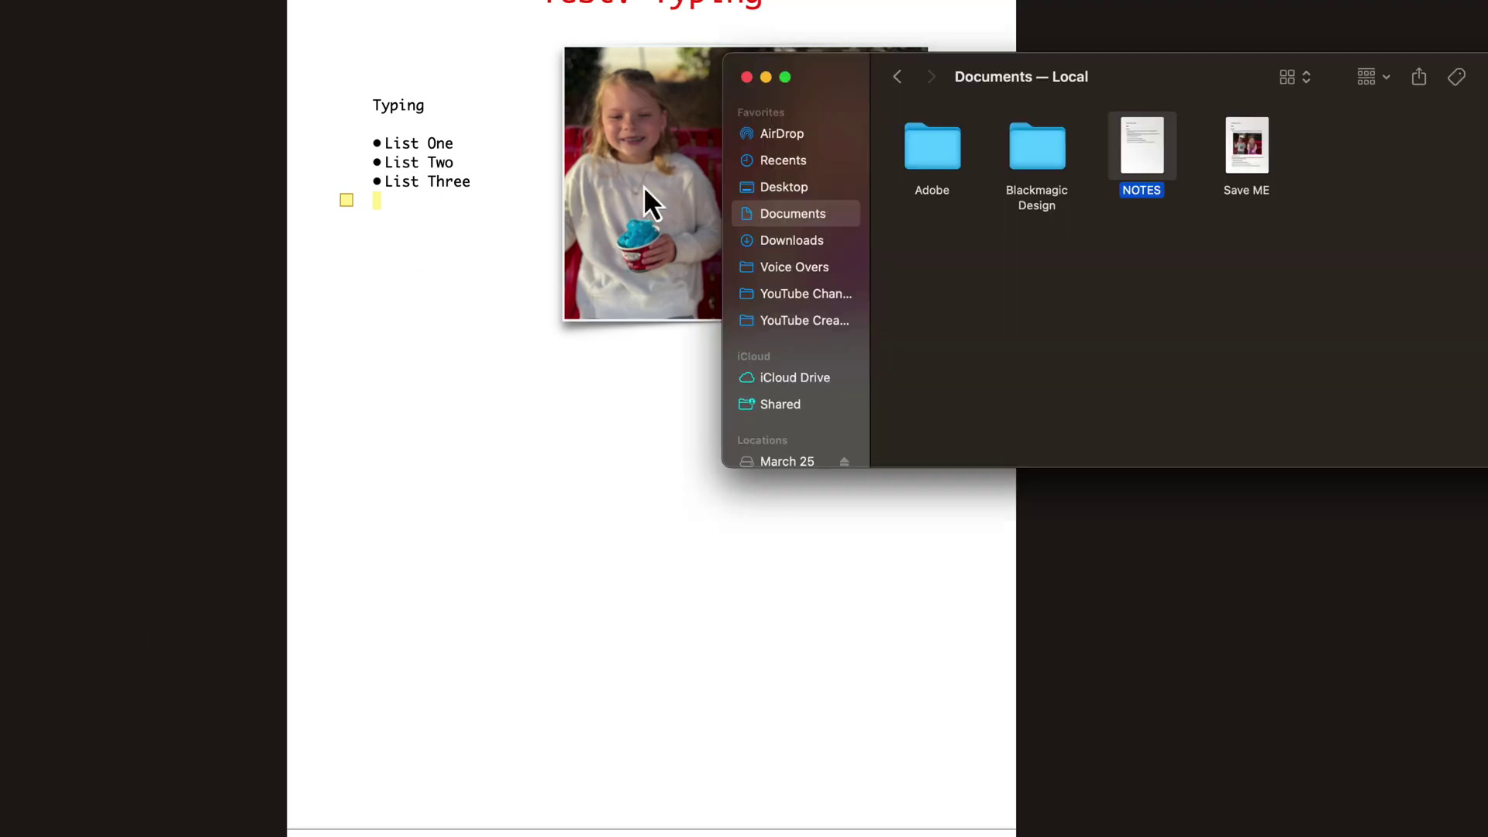
left_click(792, 186)
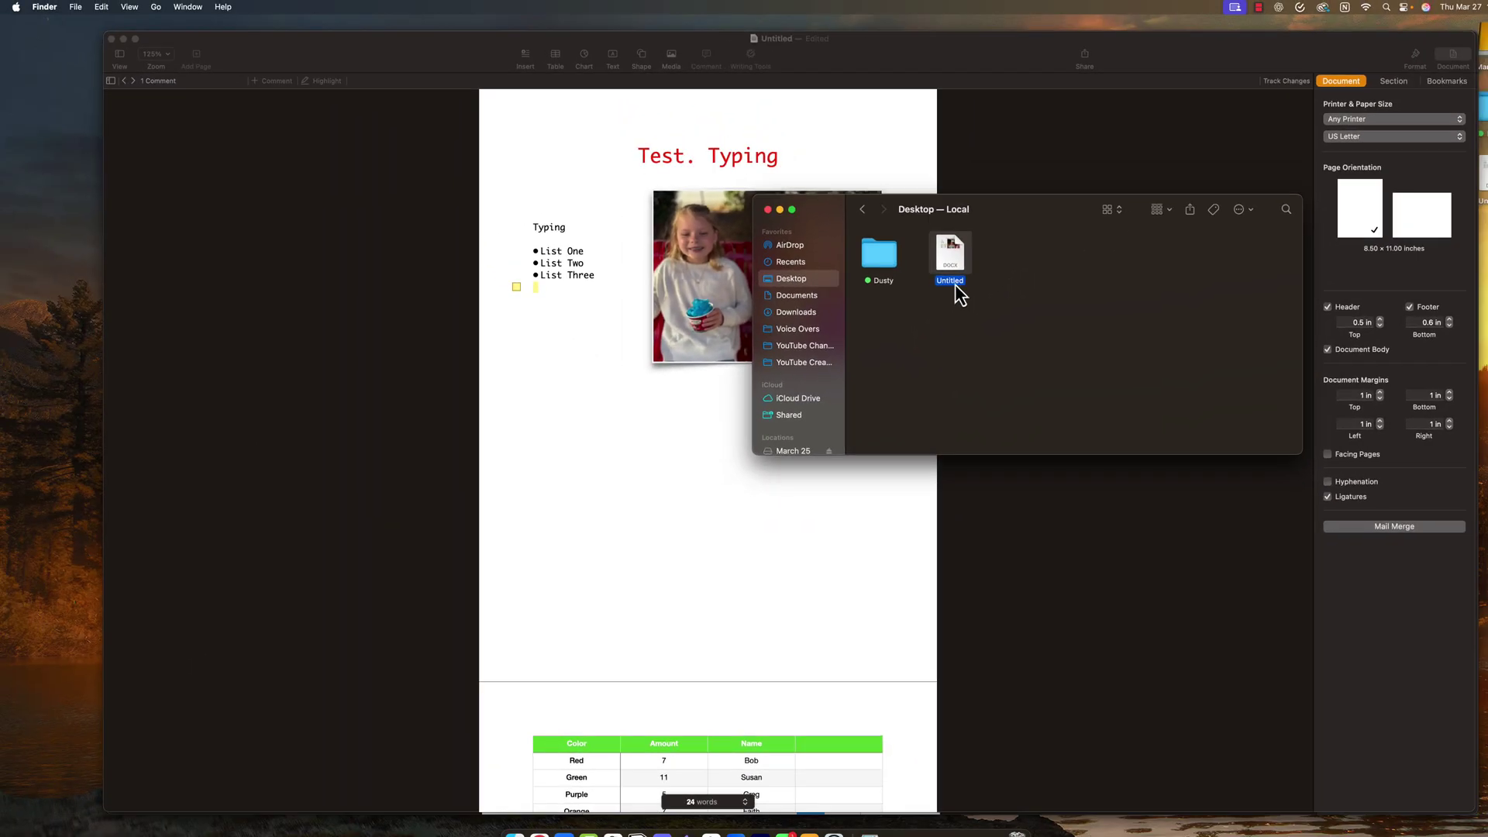
right_click(959, 284)
left_click(980, 341)
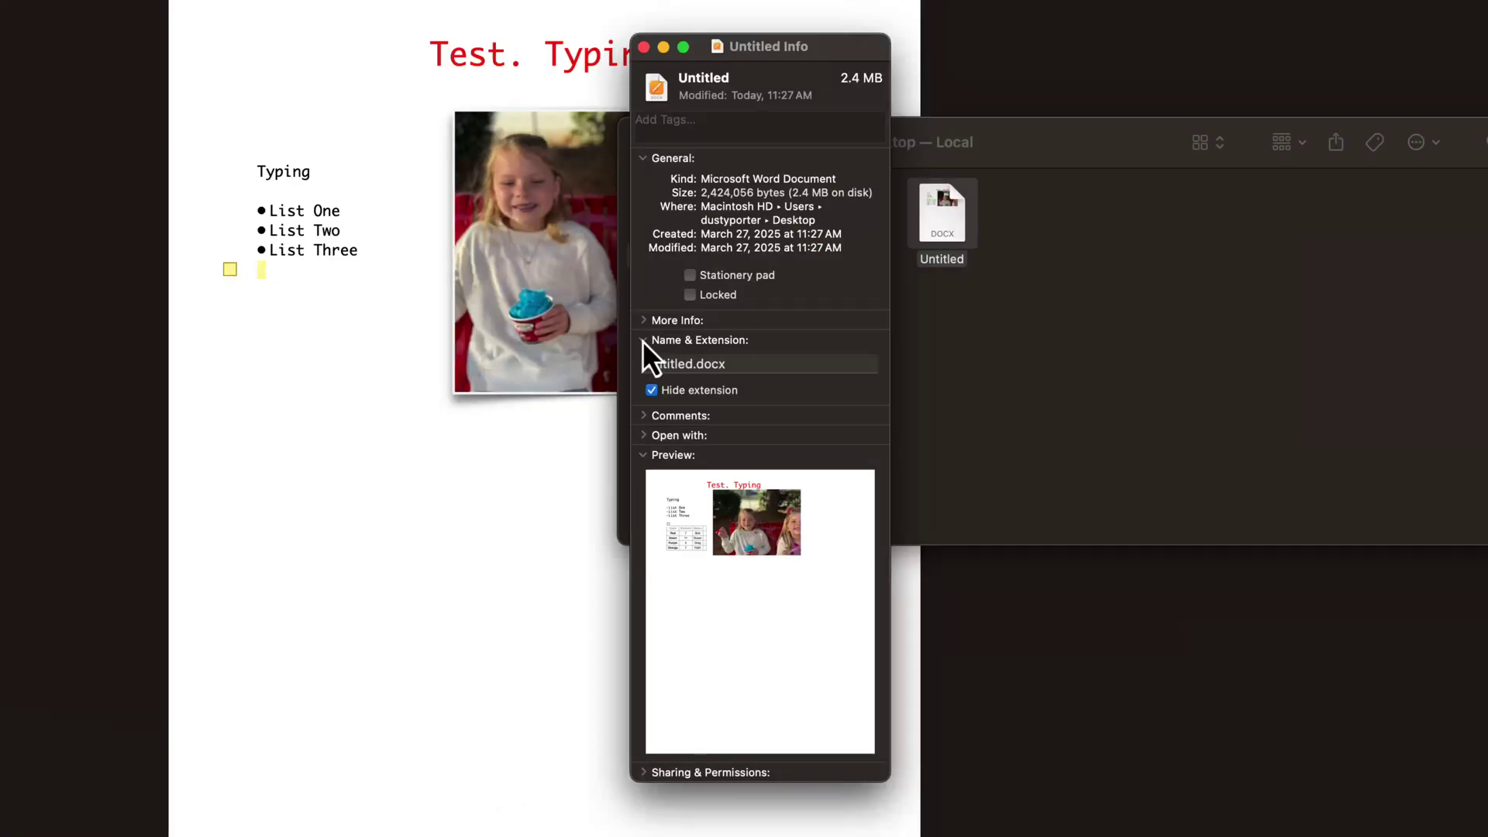
left_click_drag(697, 364, 732, 364)
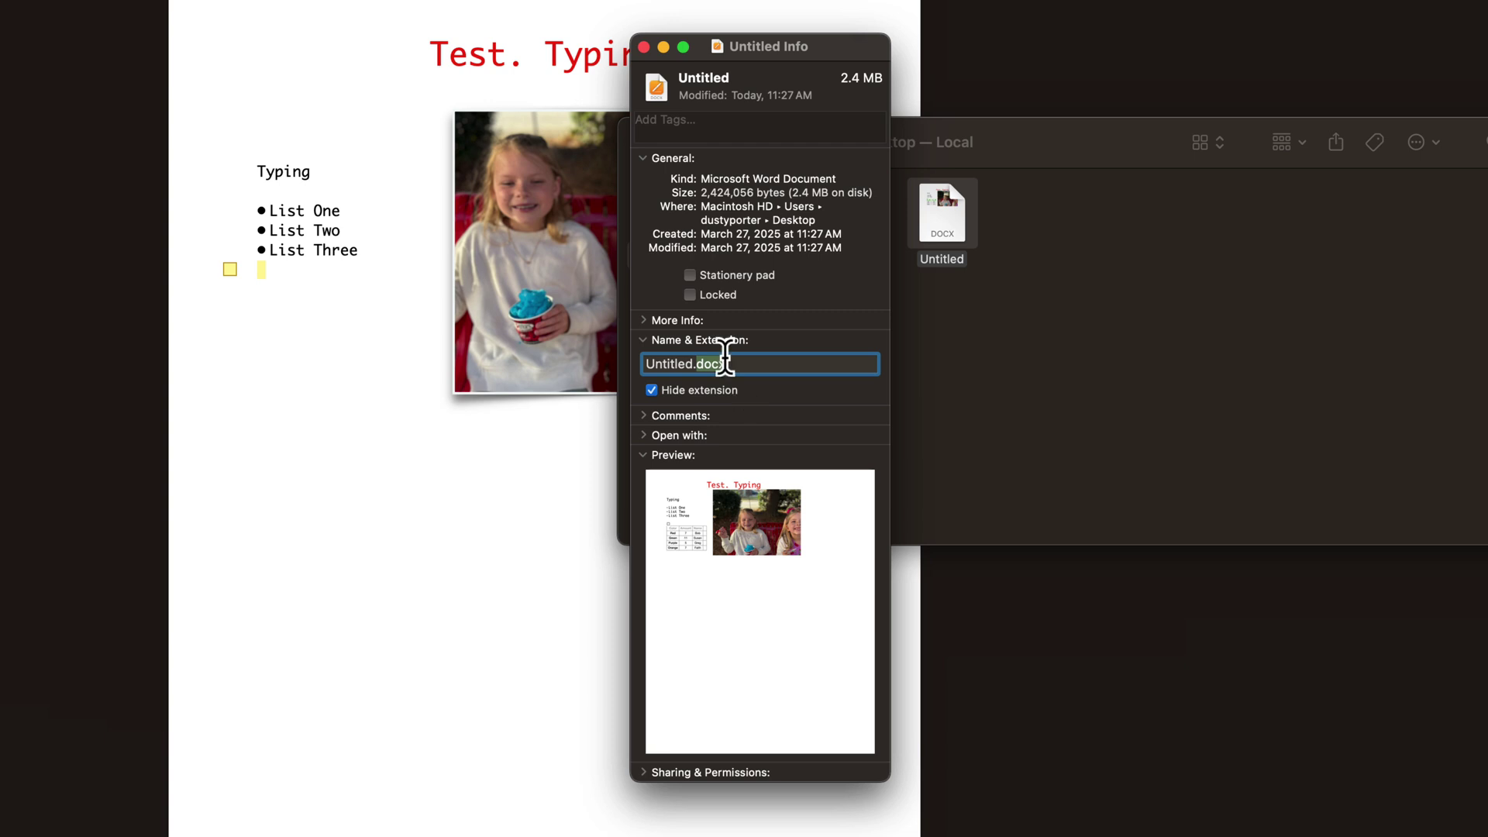
left_click(643, 47)
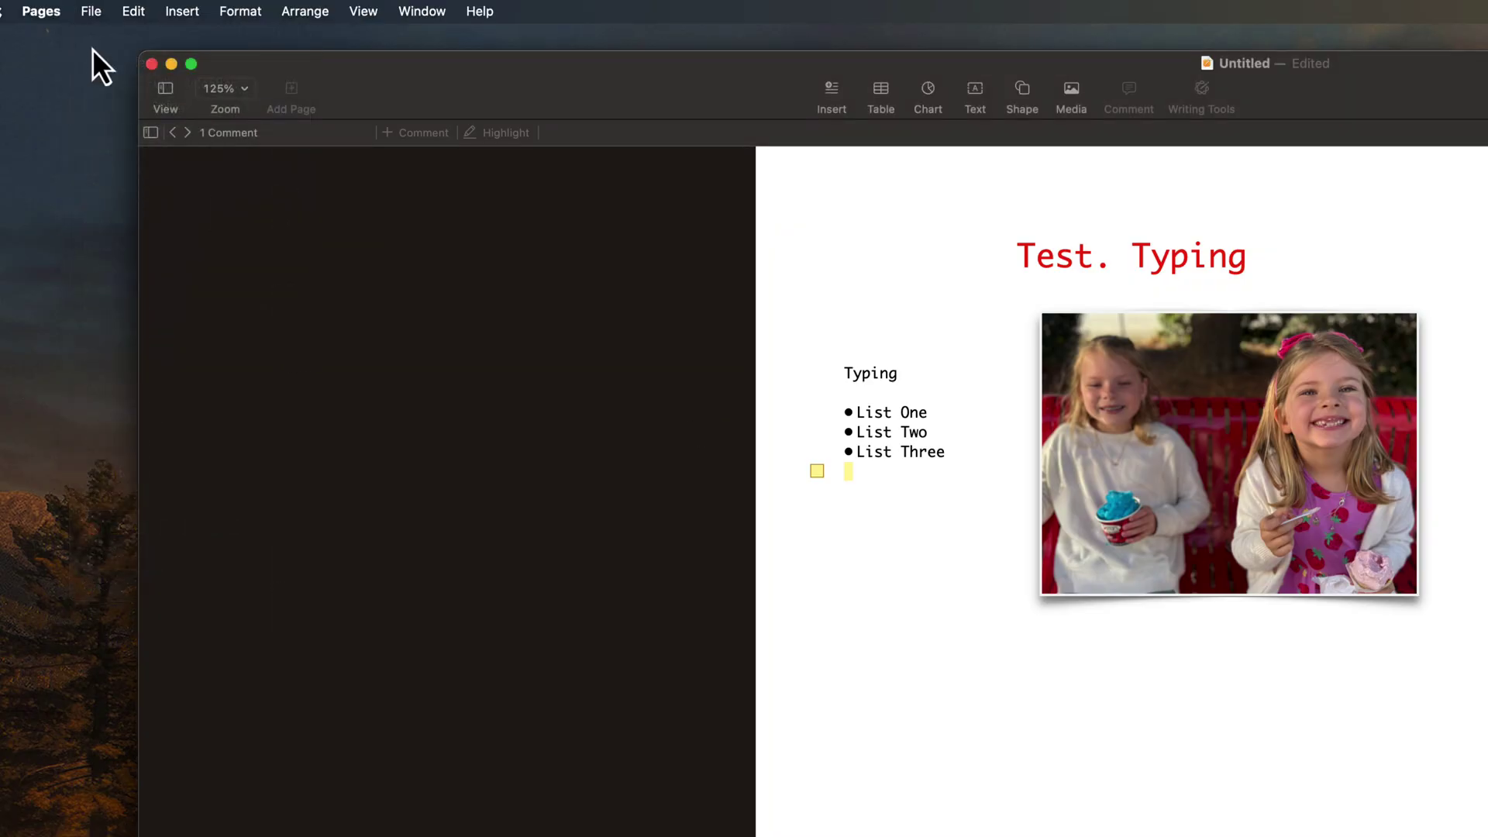
left_click(91, 10)
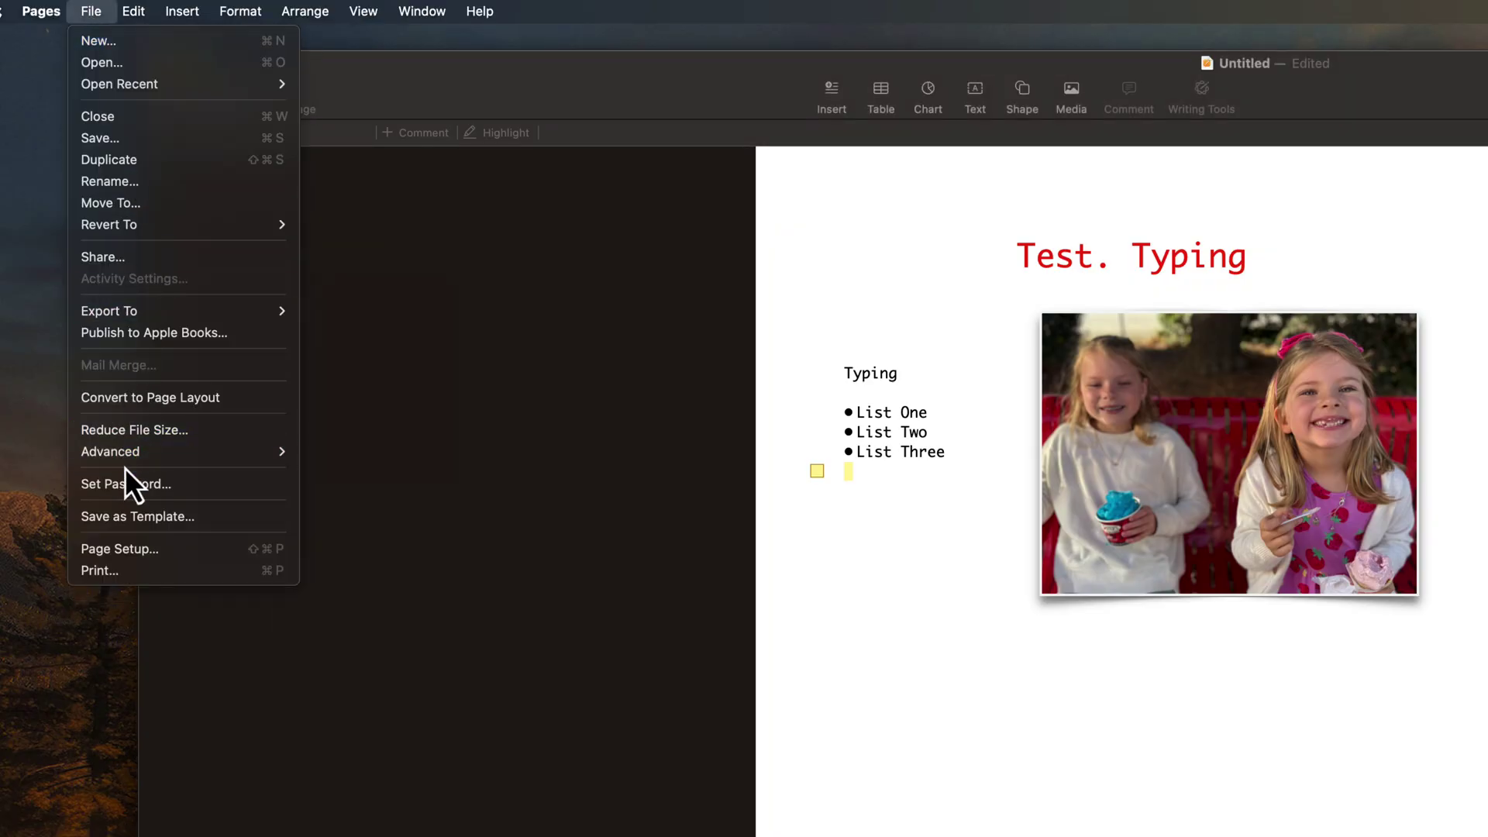
mouse_move(137, 314)
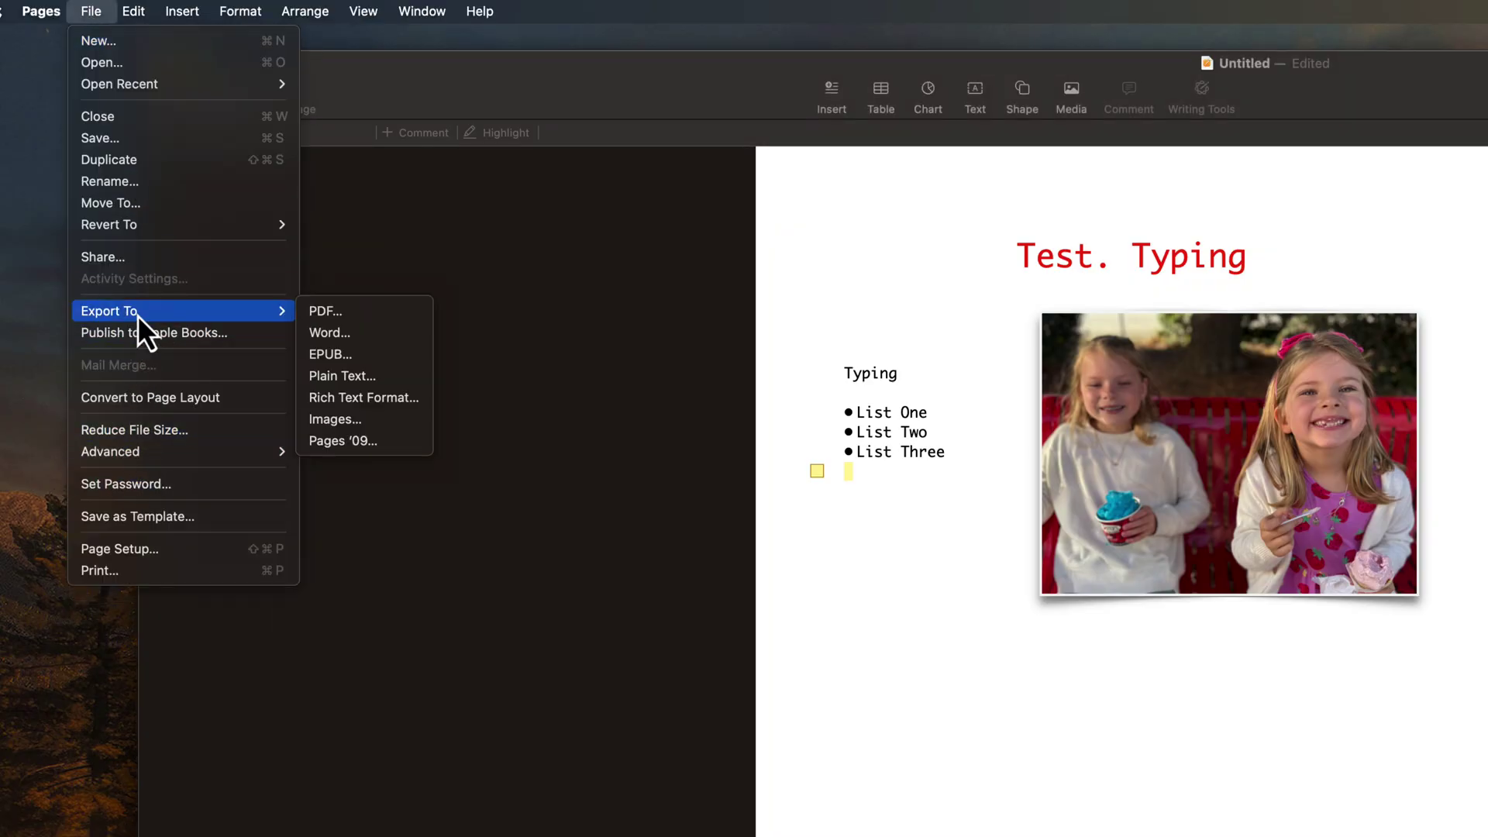
left_click(329, 313)
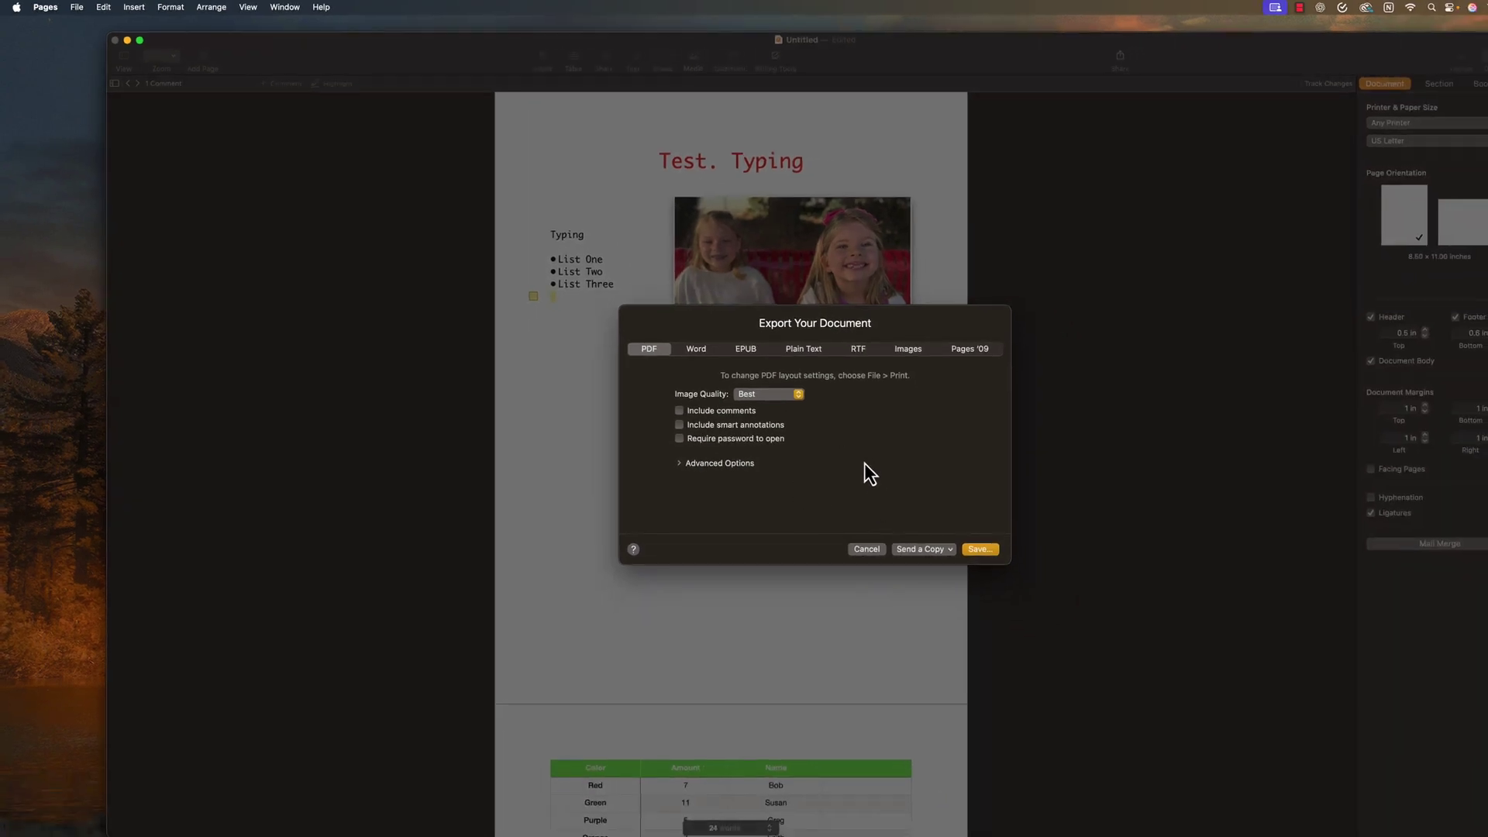
left_click(867, 548)
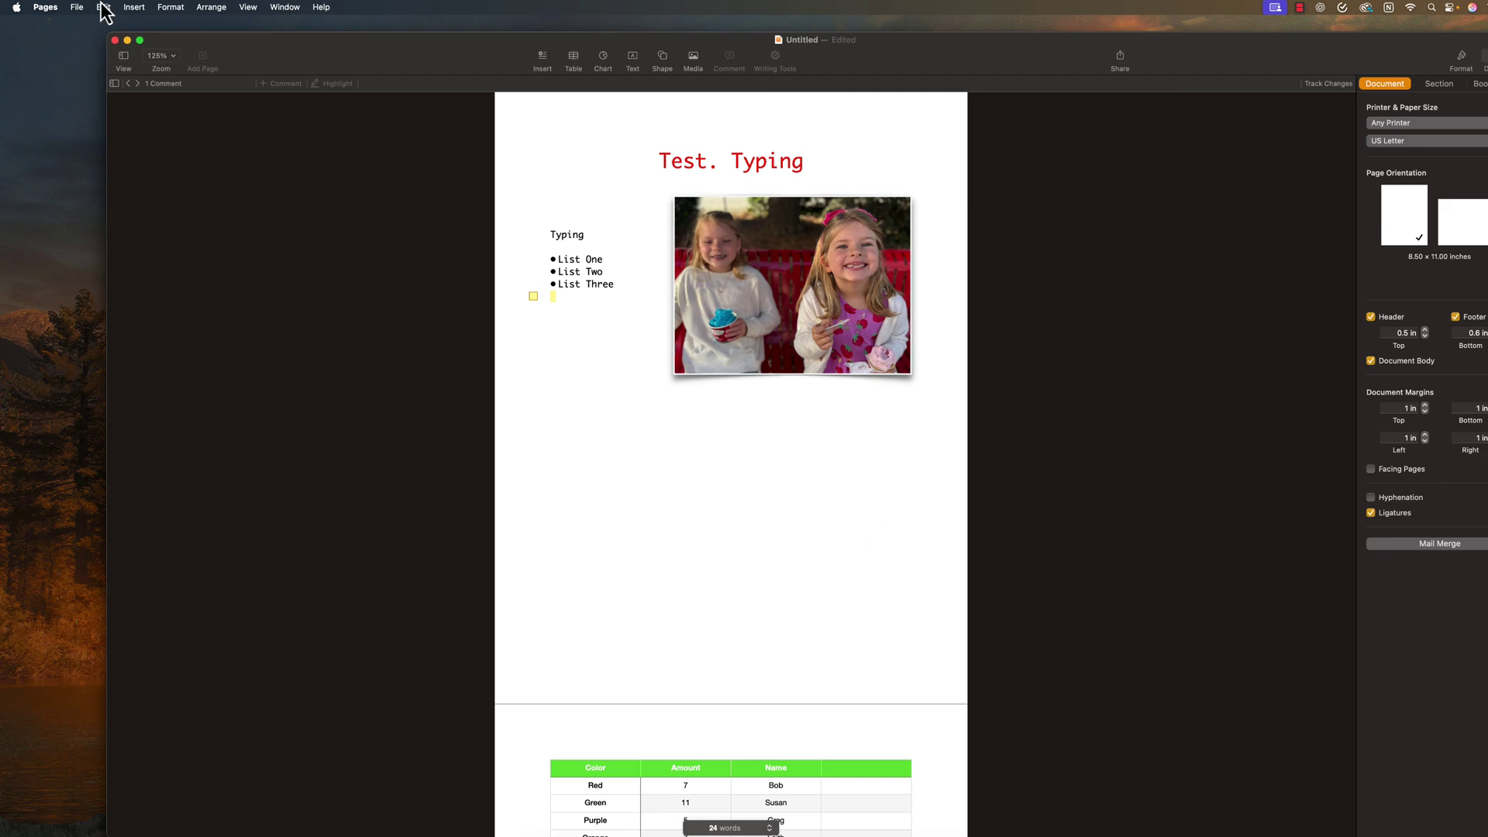
left_click(76, 7)
left_click(89, 359)
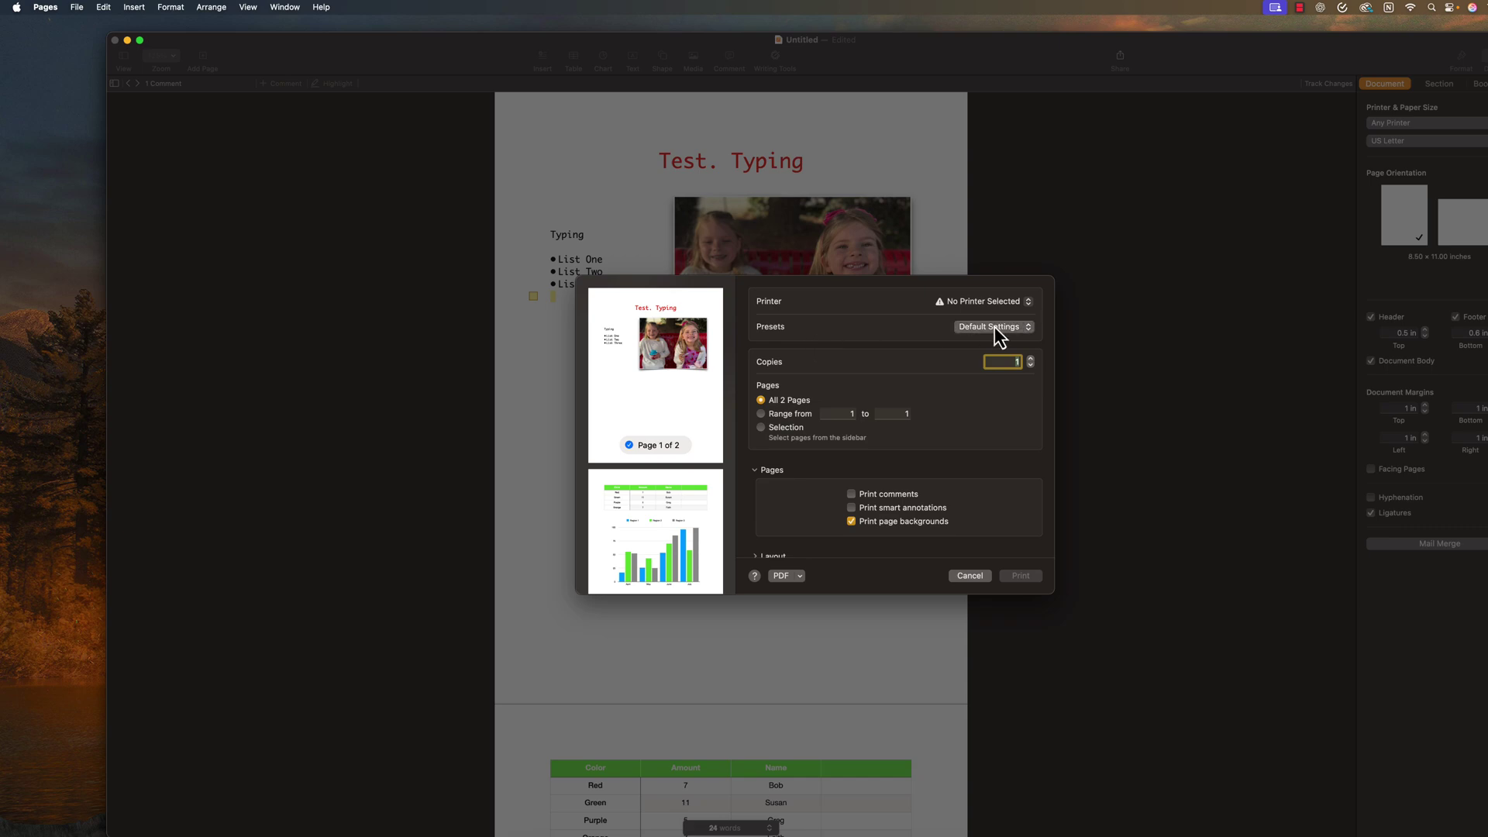
left_click(1003, 301)
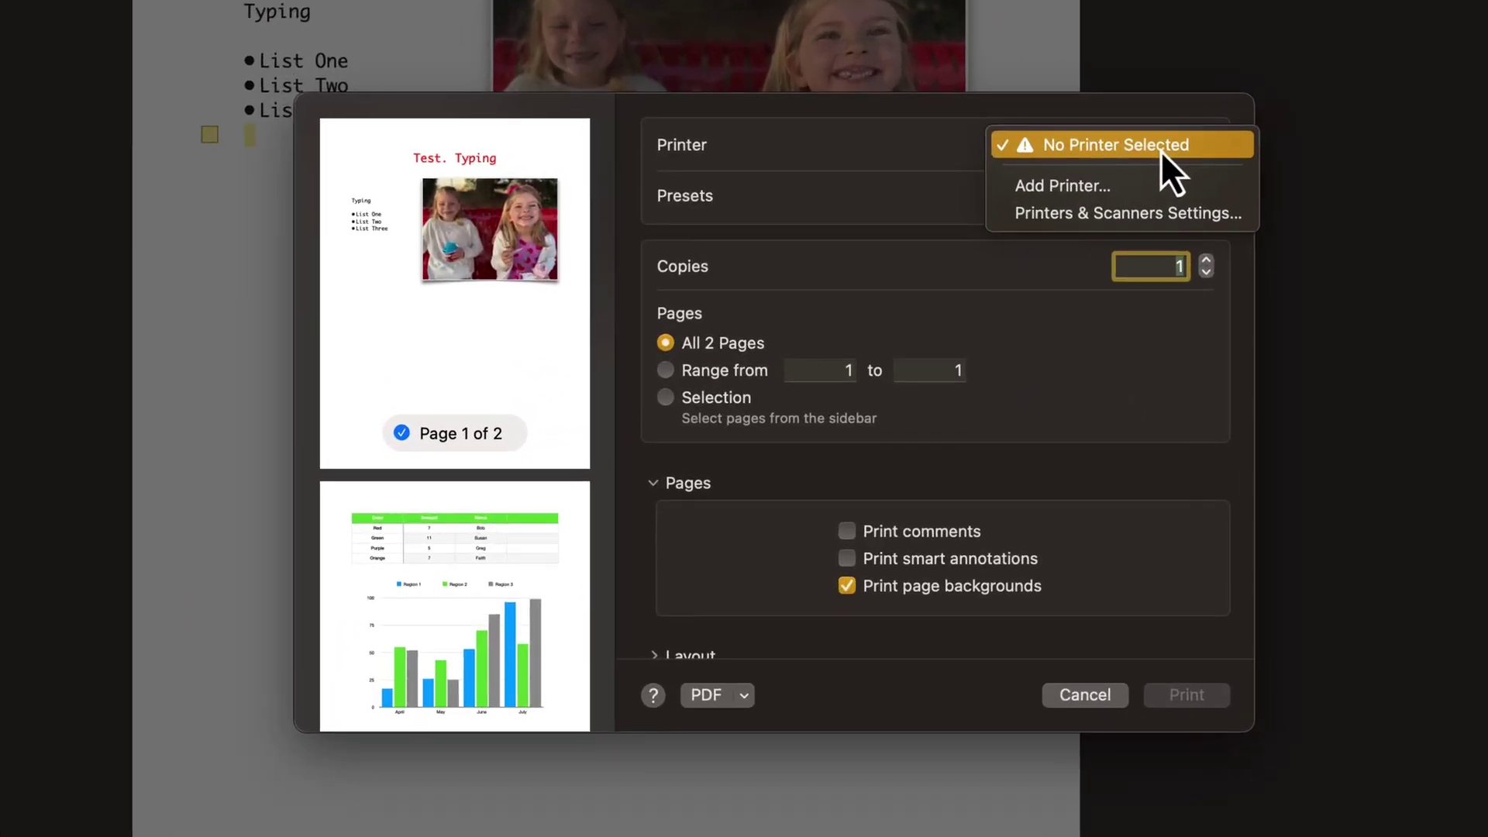
left_click(817, 155)
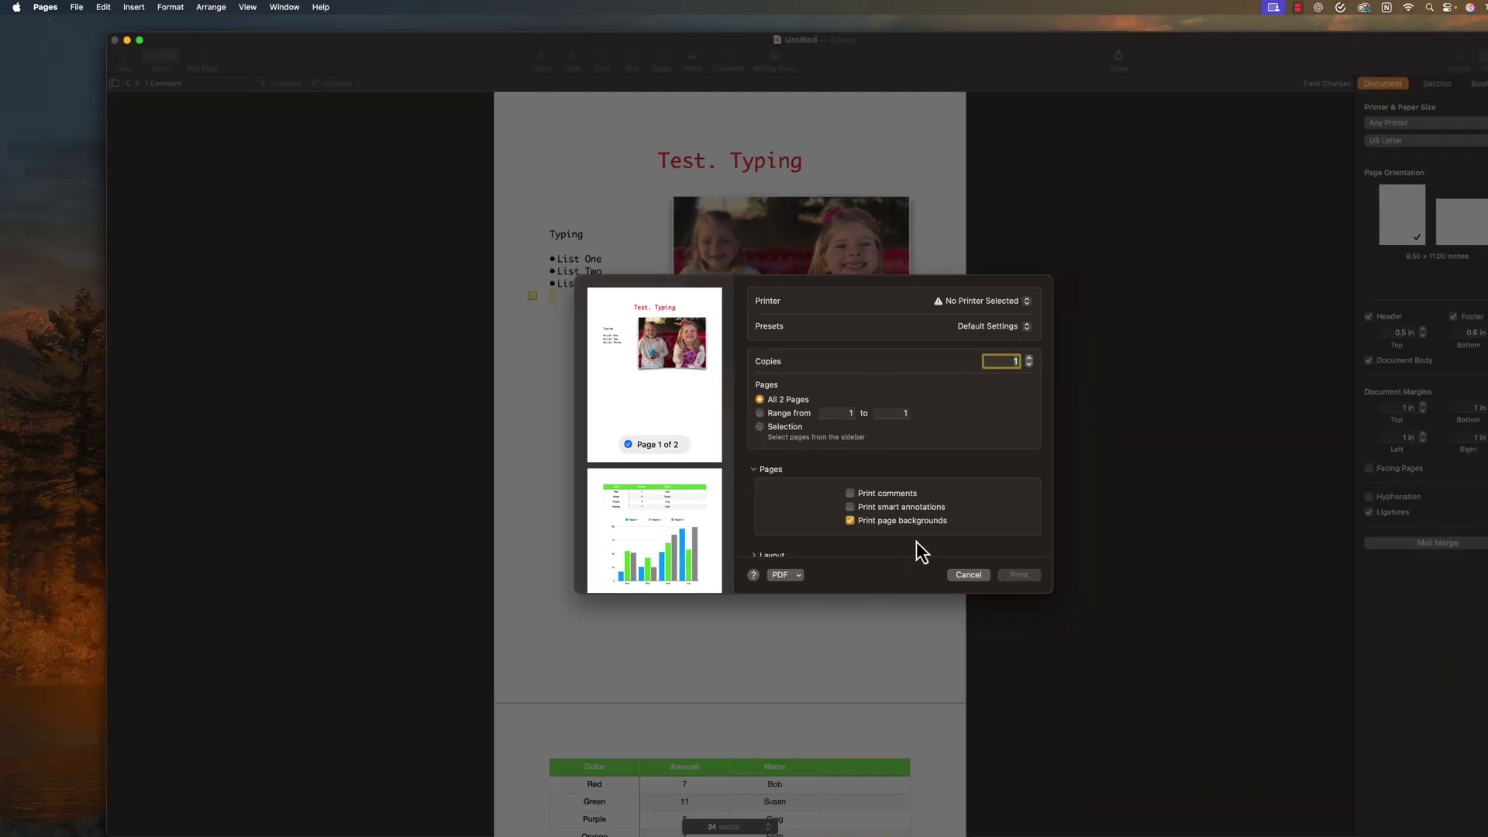
left_click(964, 576)
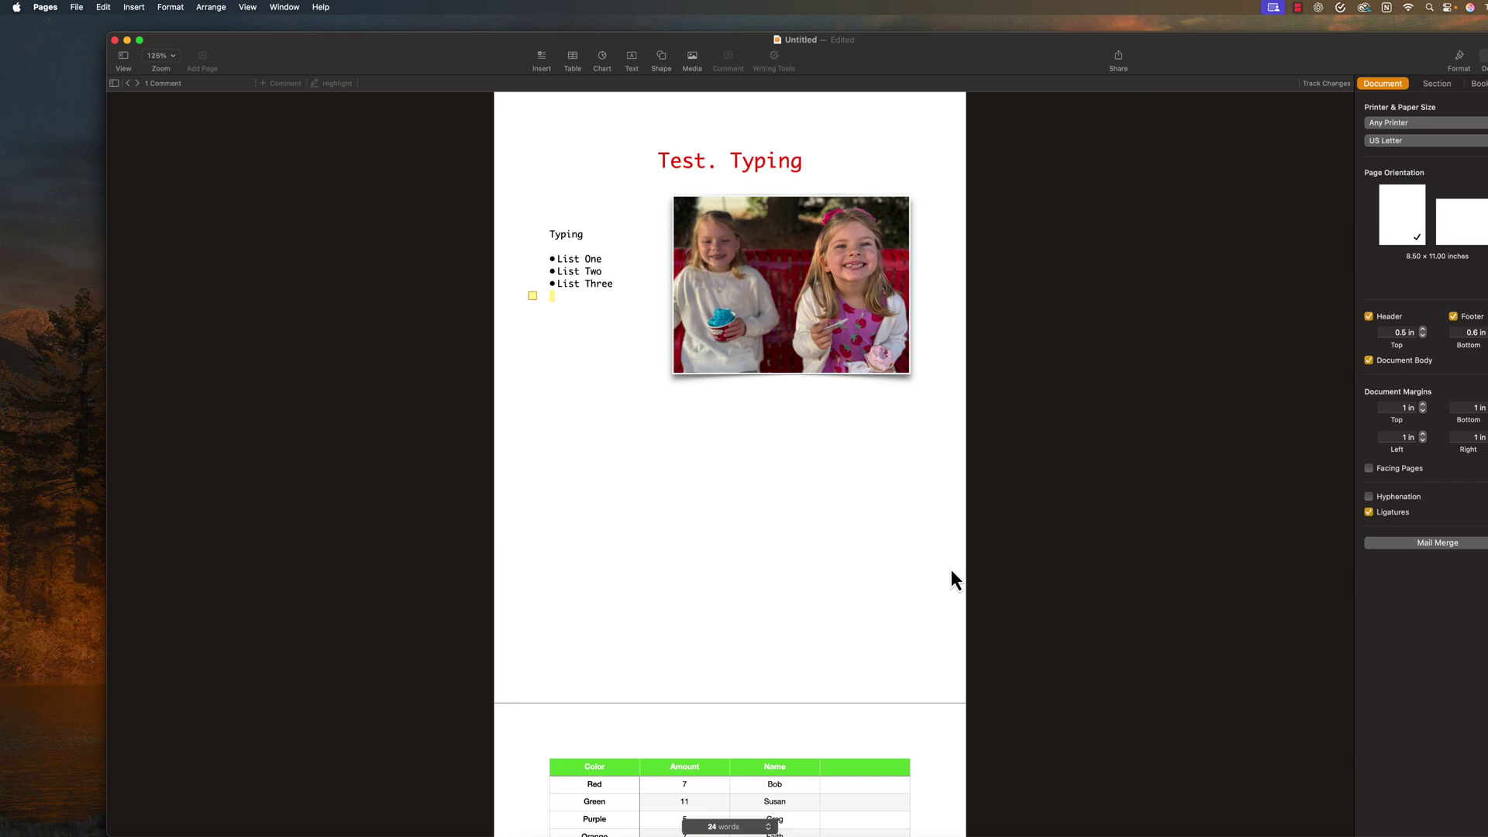
scroll(928, 555, "down", 10)
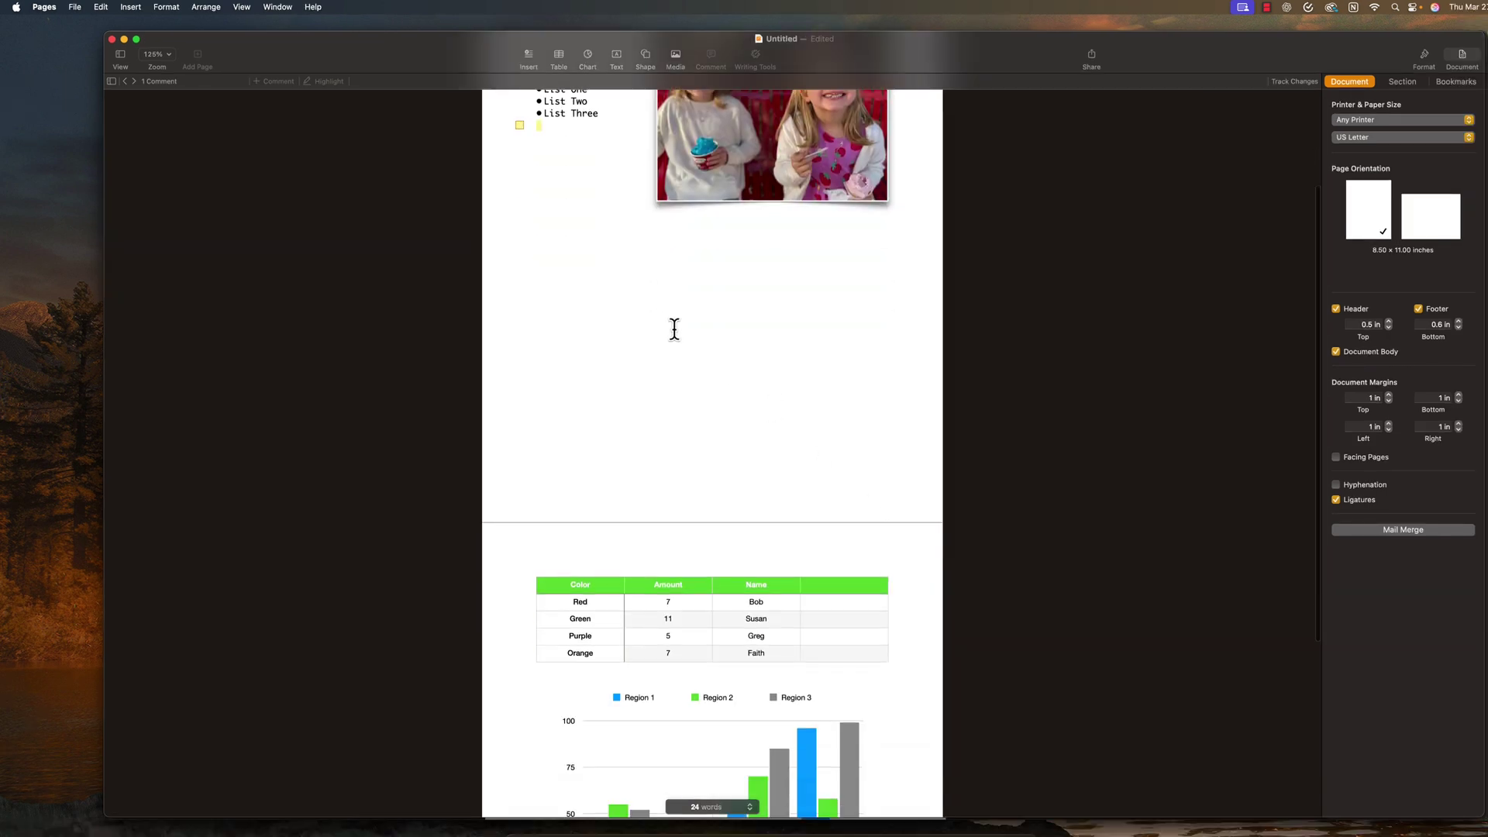